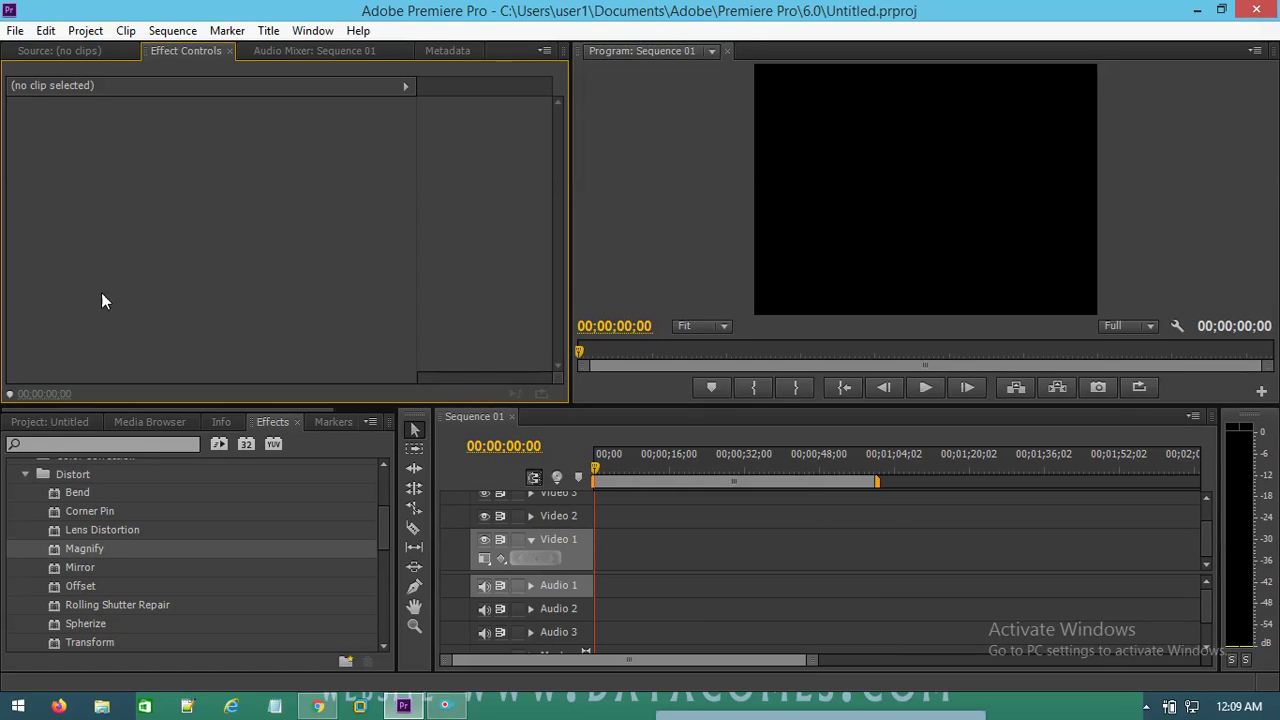
# Import SampleVideo.mp4 into the Project panel alongside Sequence 01
pyautogui.click(671, 225)
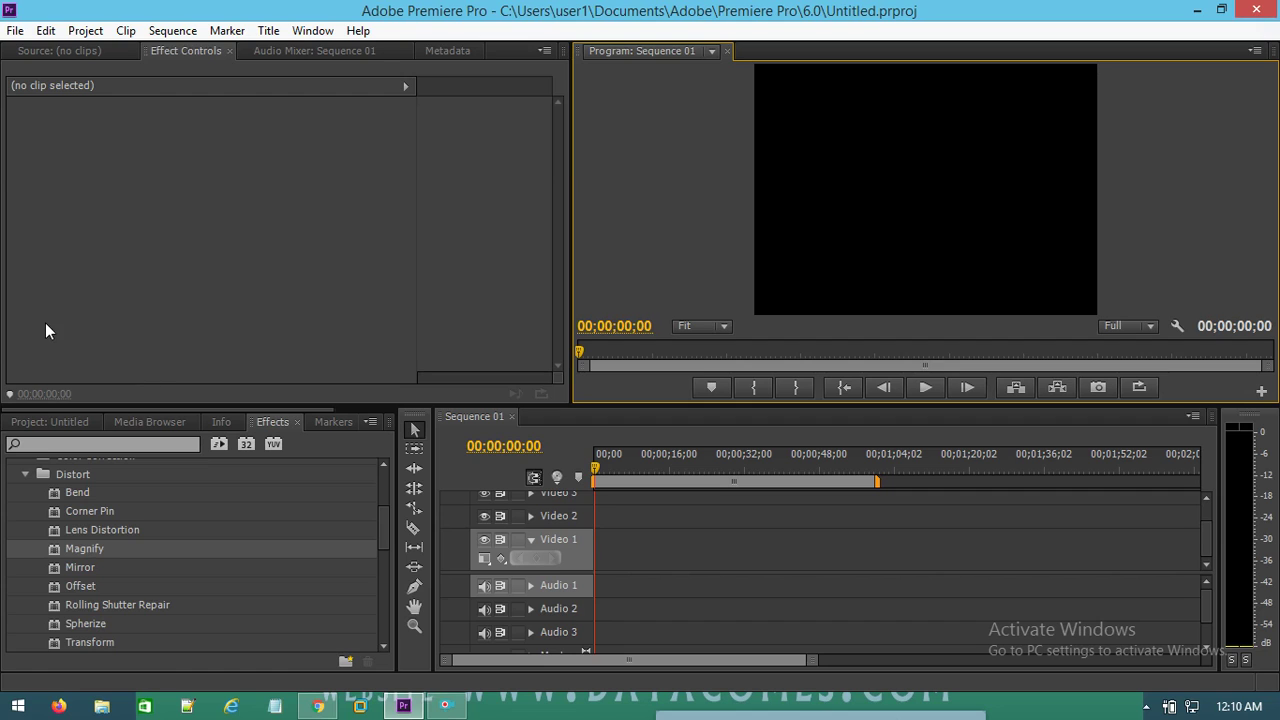
pyautogui.click(15, 31)
pyautogui.click(416, 209)
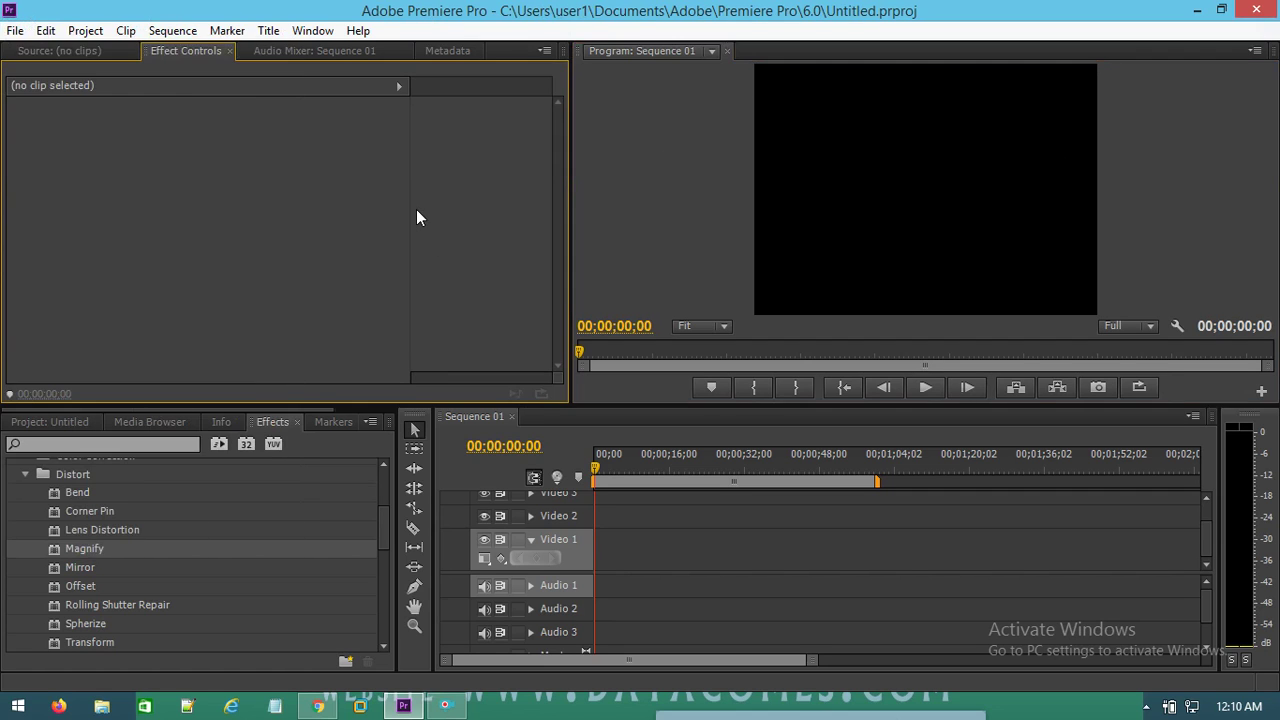
pyautogui.click(72, 422)
pyautogui.doubleClick(127, 558)
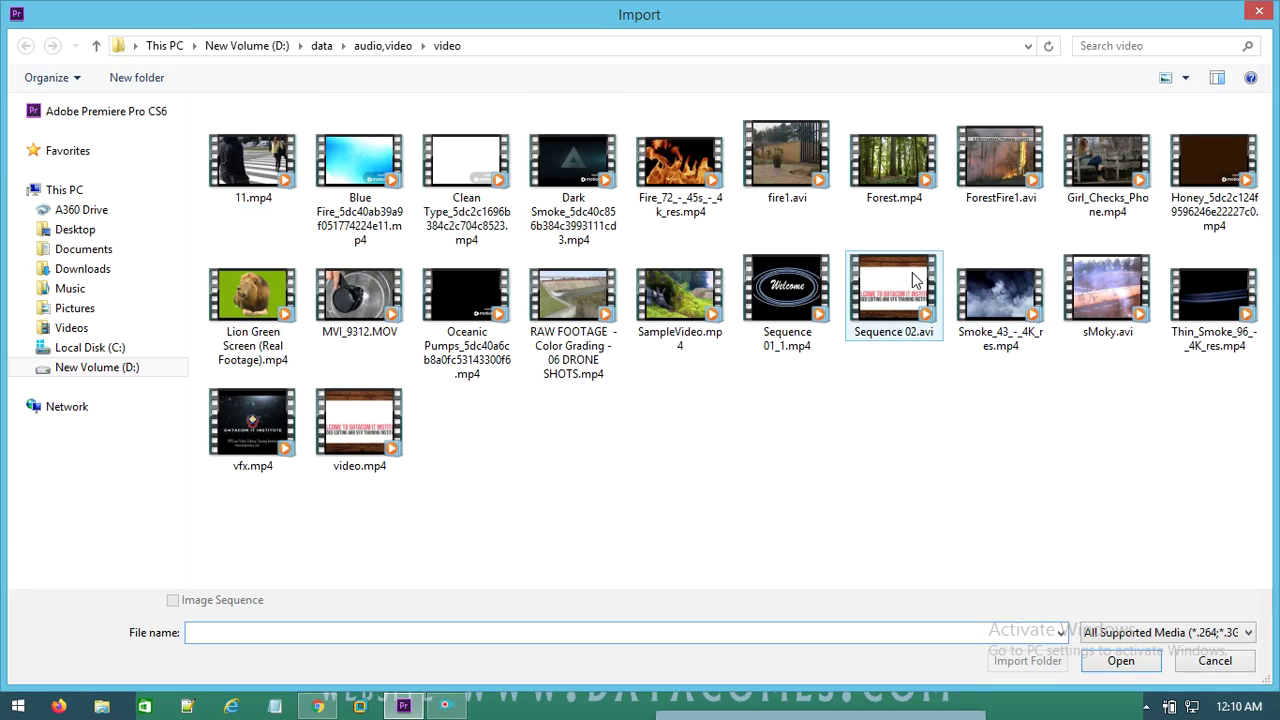
pyautogui.moveTo(878, 279)
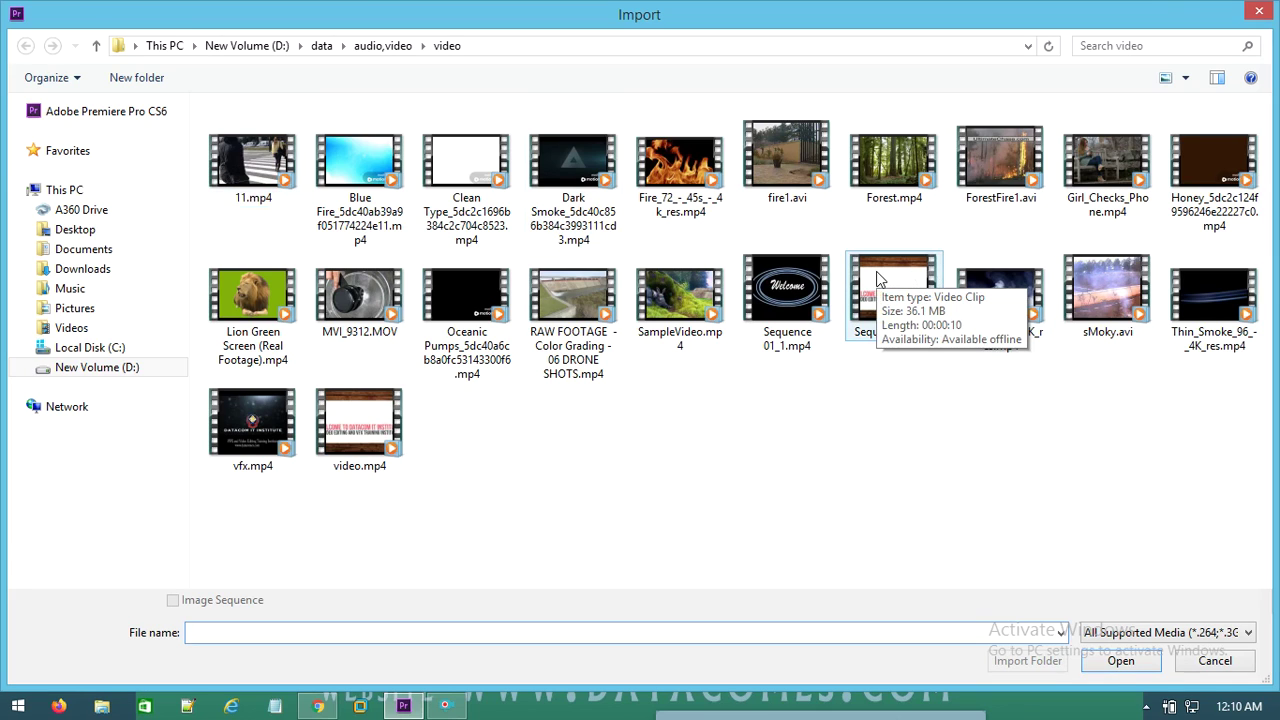
pyautogui.click(703, 313)
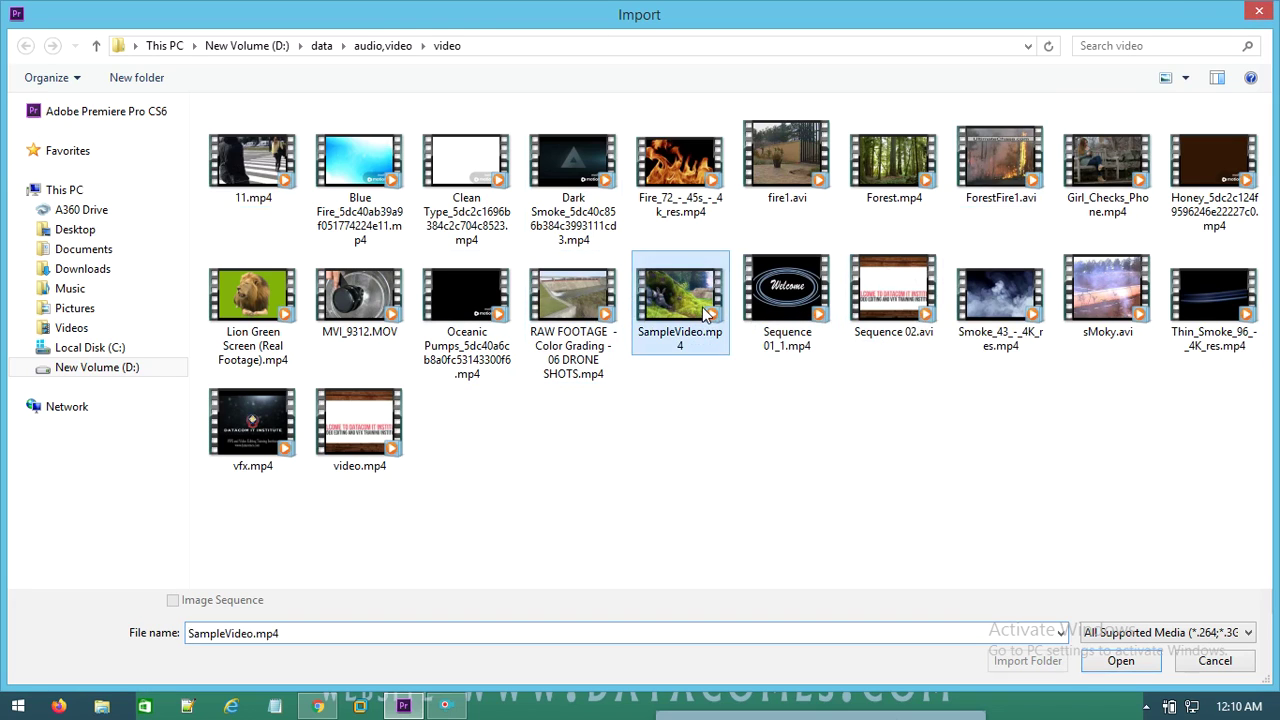
pyautogui.doubleClick(703, 313)
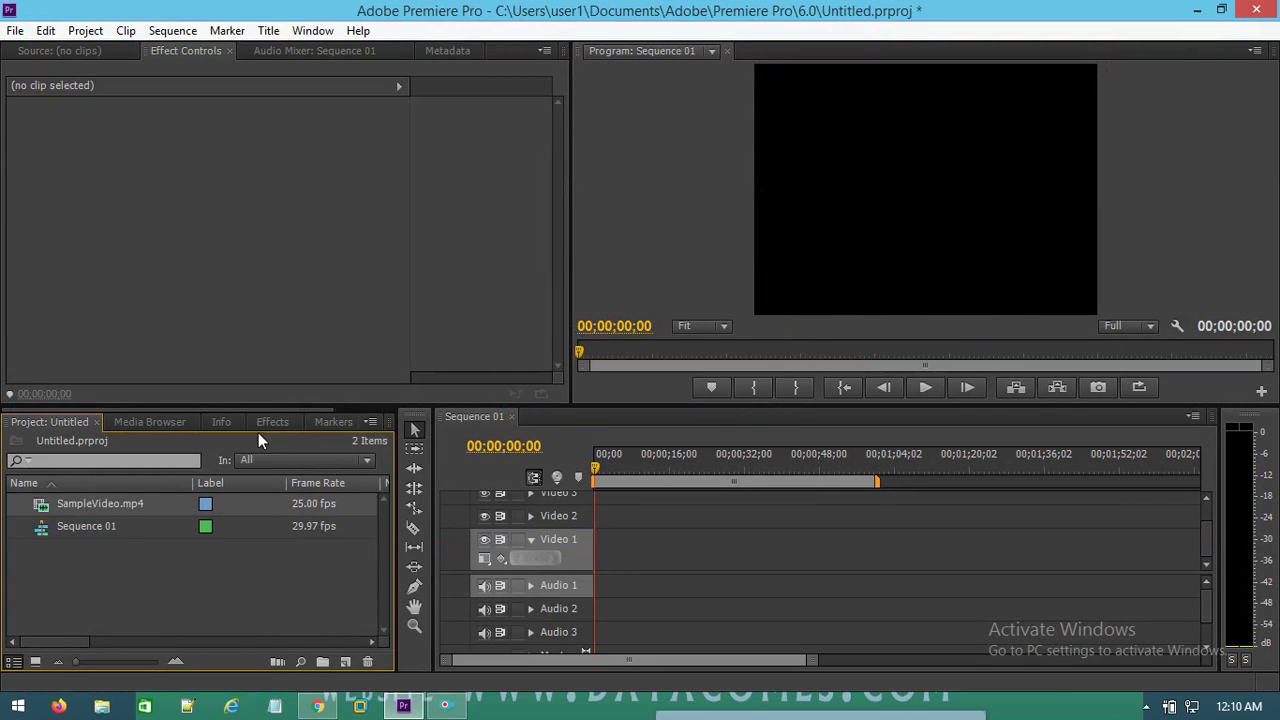
# Place SampleVideo.mp4 on Video 1 and change the sequence settings to match the clip (25.00 fps)
pyautogui.click(78, 52)
pyautogui.moveTo(99, 511); pyautogui.dragTo(200, 152)
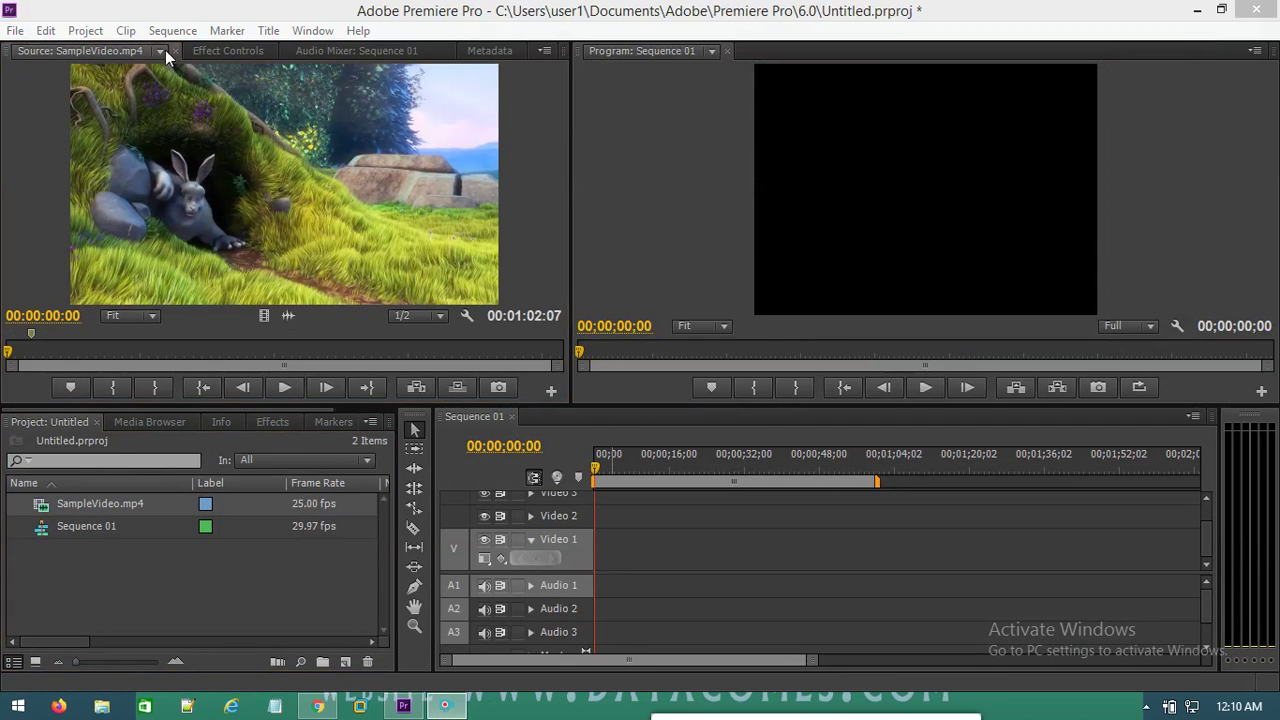
pyautogui.moveTo(264, 315)
pyautogui.mouseDown()
pyautogui.moveTo(530, 550)
pyautogui.moveTo(577, 527)
pyautogui.mouseUp()
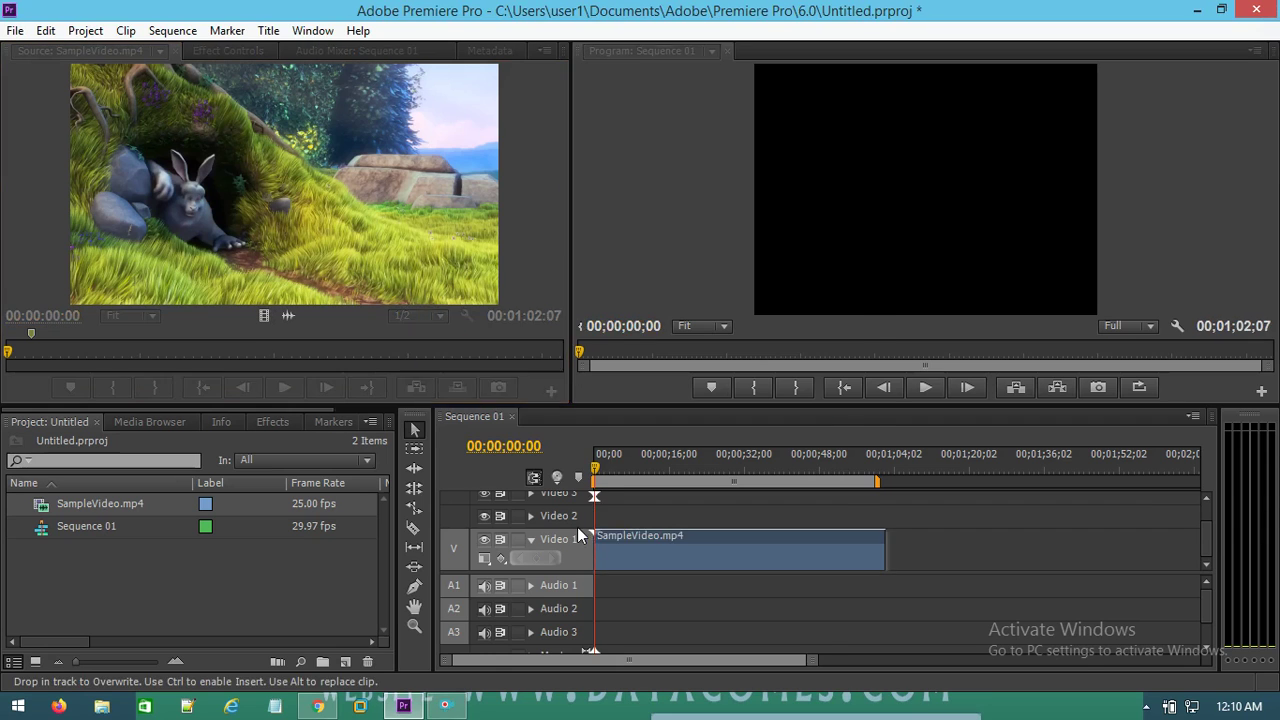
pyautogui.click(630, 393)
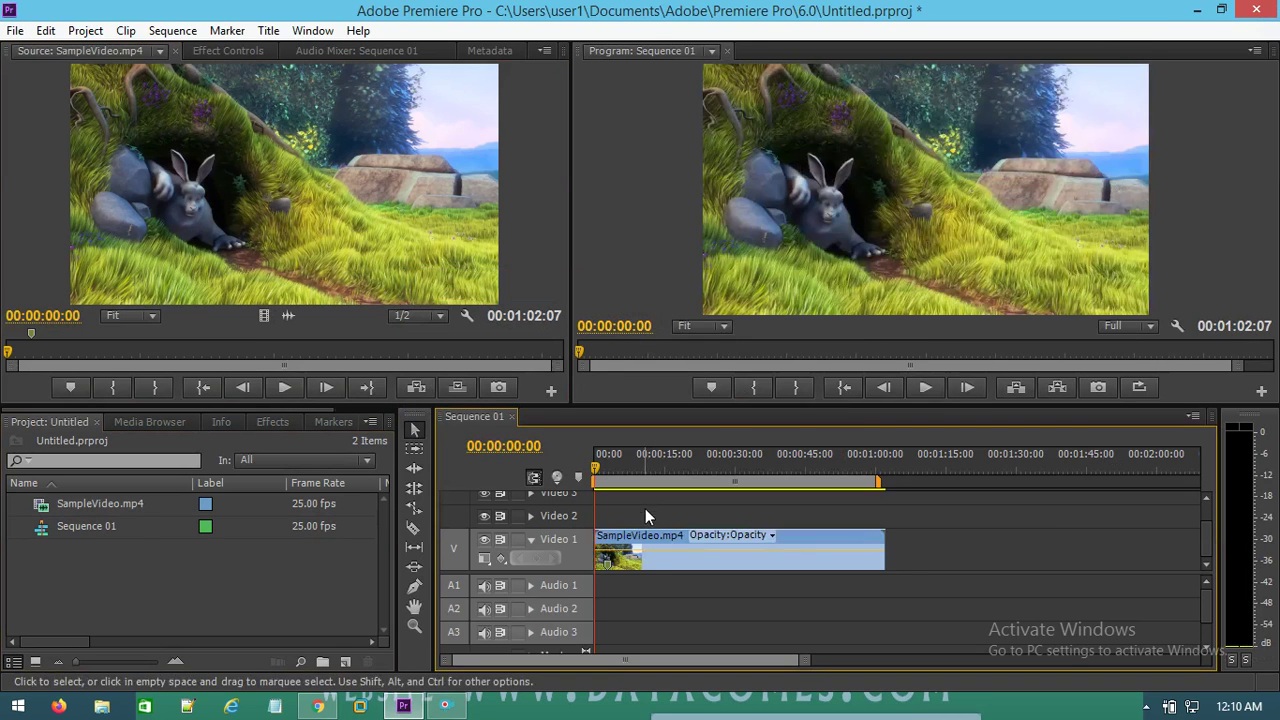
pyautogui.click(272, 421)
# Apply Corner Pin to SampleVideo.mp4 and pull its lower-left corner up and inward
pyautogui.moveTo(89, 511); pyautogui.dragTo(681, 536)
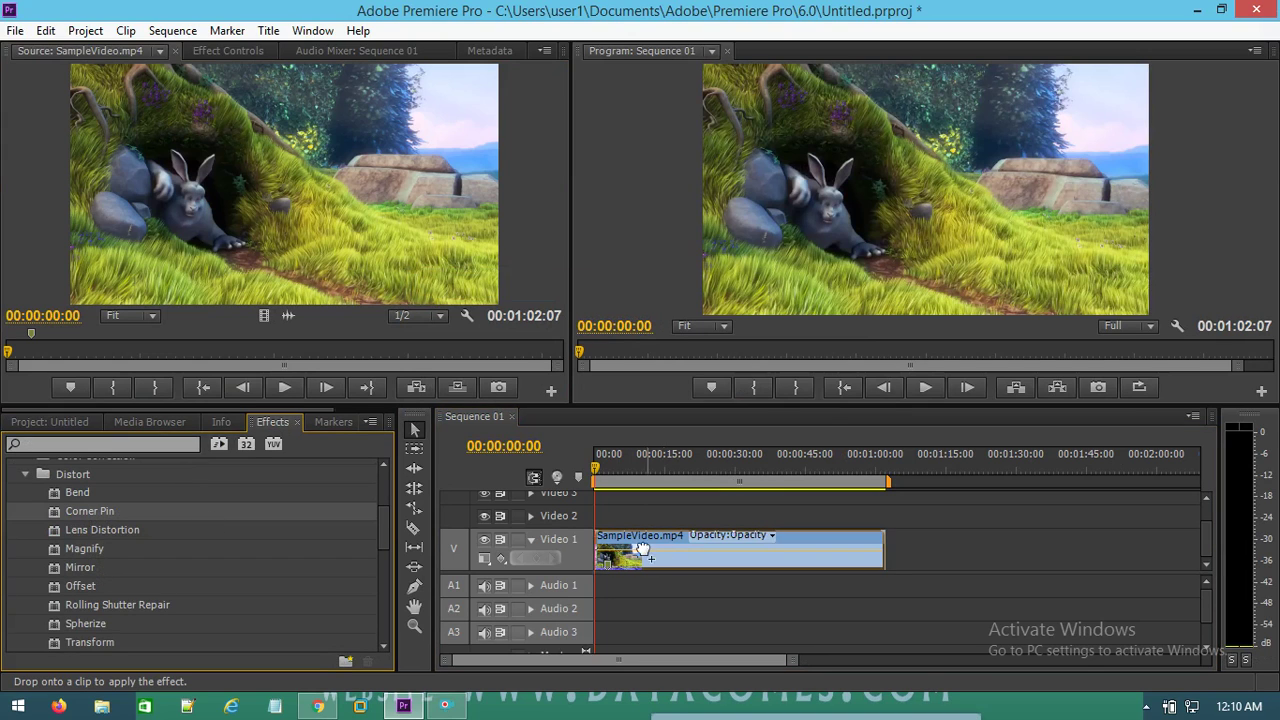
pyautogui.click(306, 51)
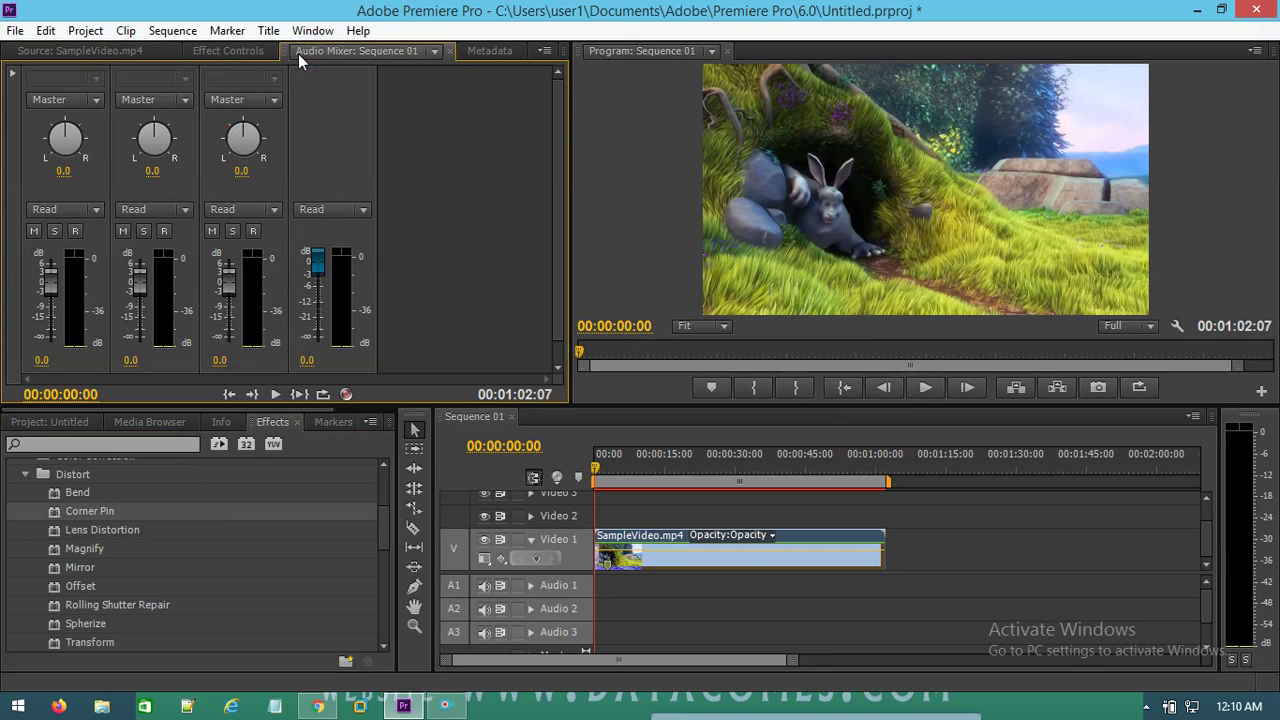
pyautogui.click(232, 52)
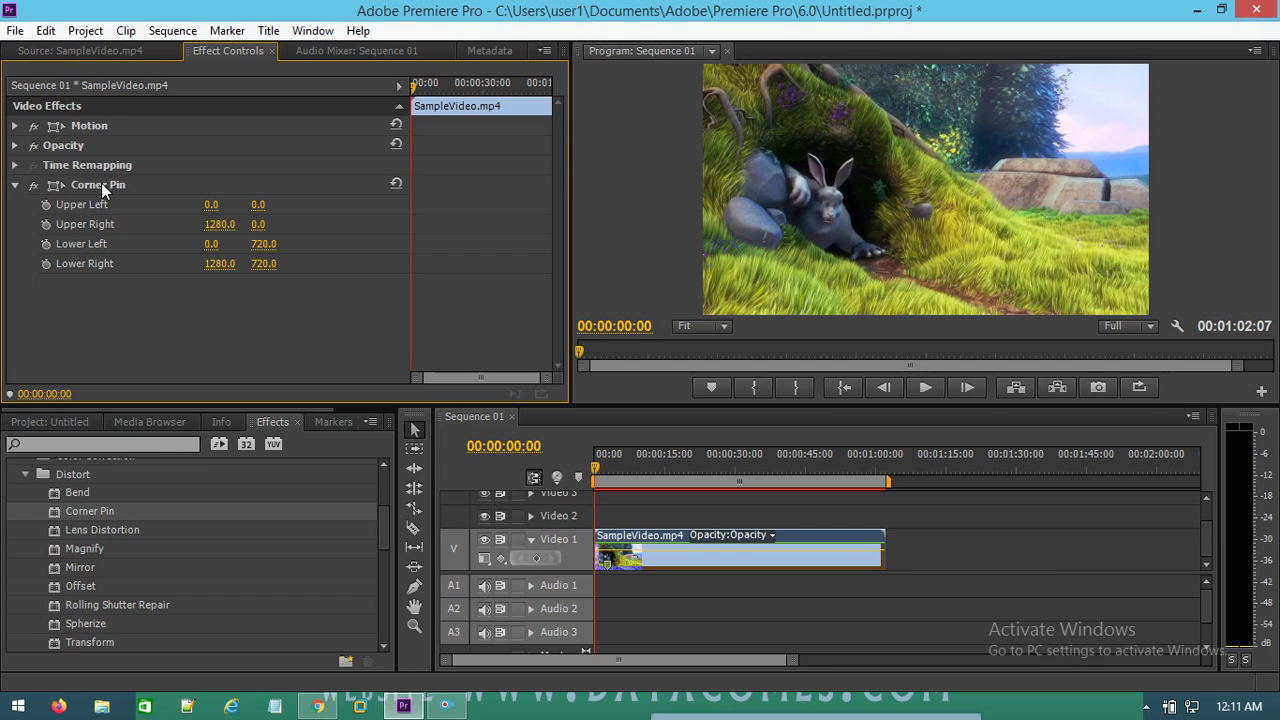
pyautogui.click(117, 187)
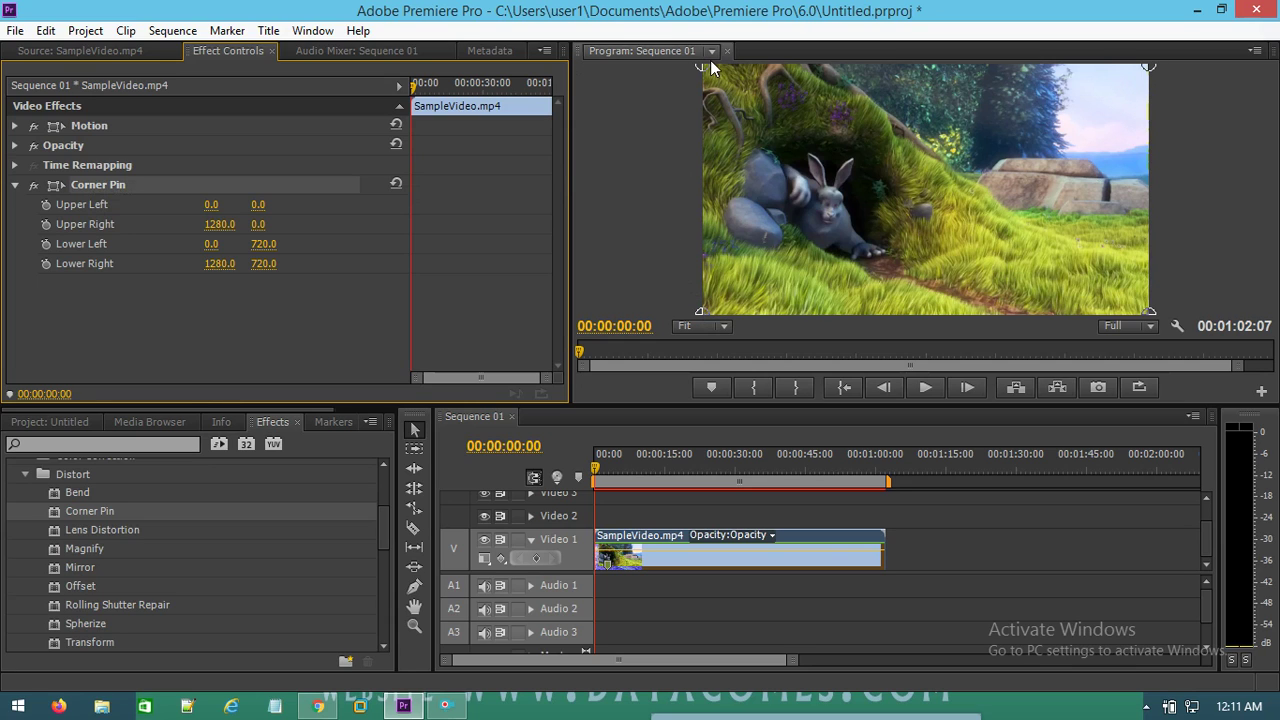
pyautogui.click(702, 314)
pyautogui.moveTo(702, 312)
pyautogui.mouseDown()
pyautogui.moveTo(768, 189)
pyautogui.moveTo(724, 287)
pyautogui.mouseUp()
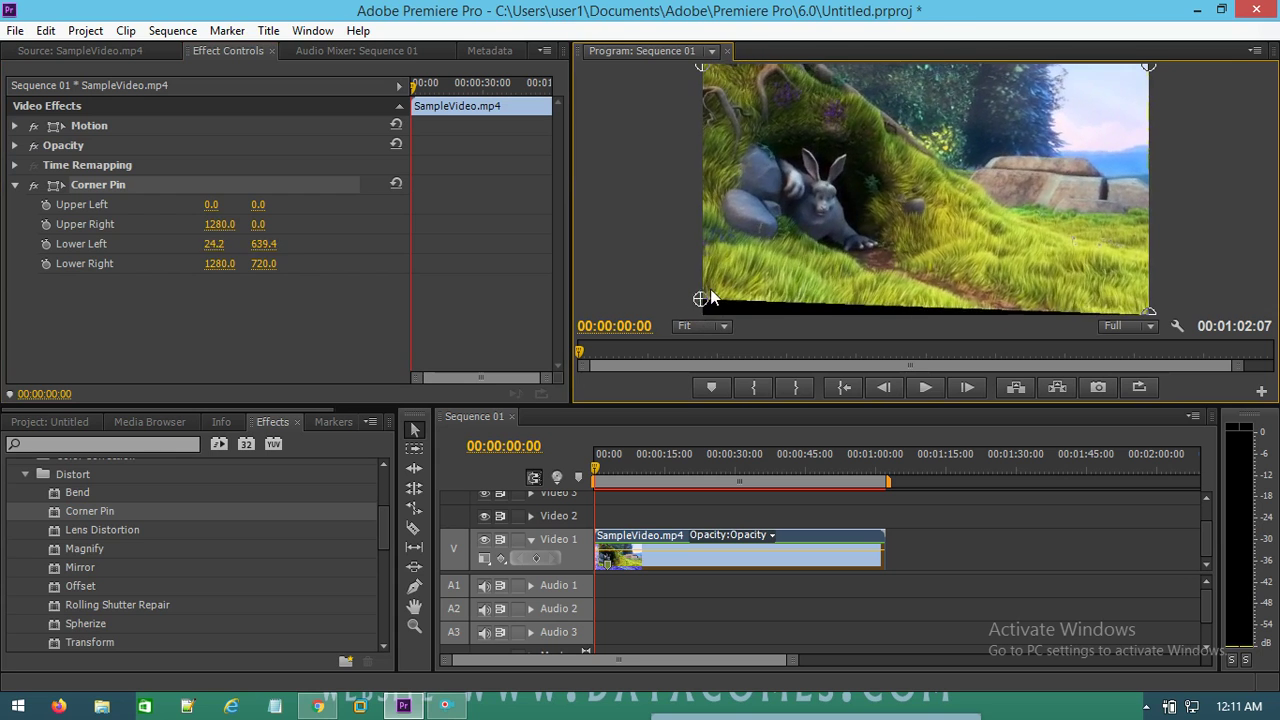
pyautogui.moveTo(724, 287); pyautogui.dragTo(759, 256)
# Skew the upper-left and right corners, return them, then cut Corner Pin off the clip
pyautogui.moveTo(705, 70)
pyautogui.mouseDown()
pyautogui.moveTo(905, 200)
pyautogui.moveTo(987, 128)
pyautogui.moveTo(747, 160)
pyautogui.moveTo(746, 140)
pyautogui.mouseUp()
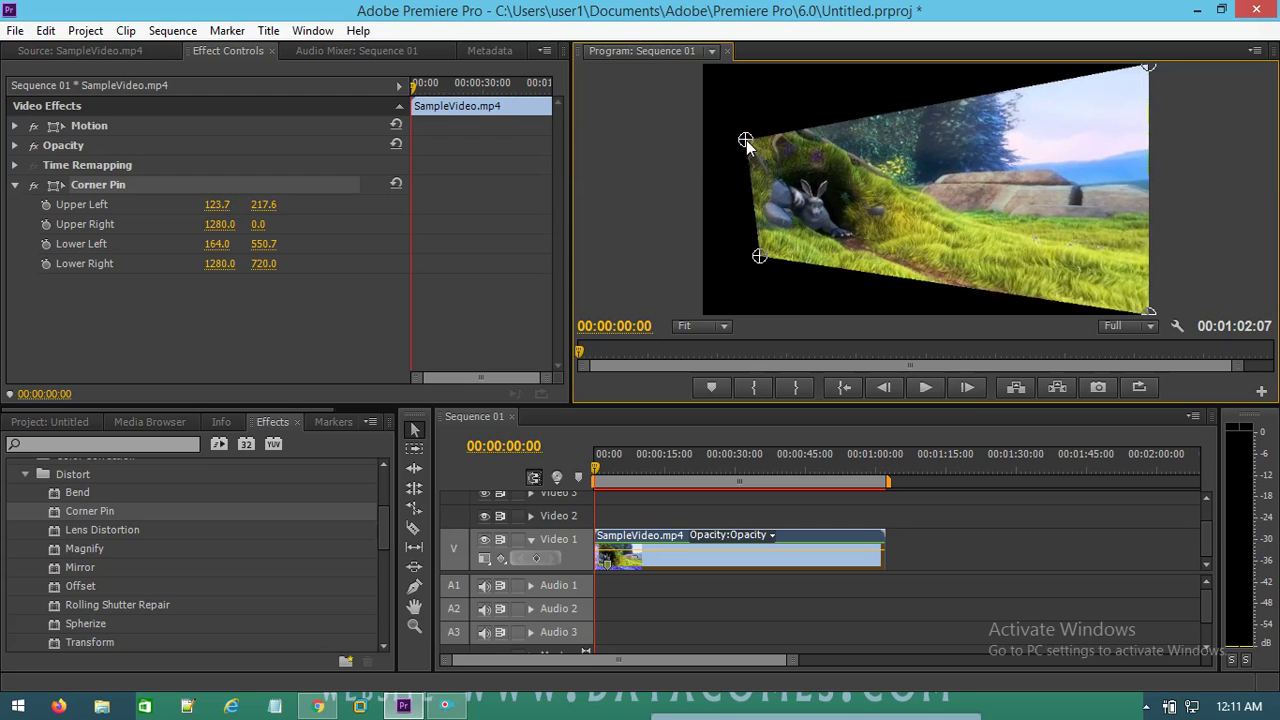
pyautogui.moveTo(1151, 66)
pyautogui.mouseDown()
pyautogui.moveTo(950, 253)
pyautogui.moveTo(1143, 101)
pyautogui.mouseUp()
pyautogui.moveTo(1150, 318)
pyautogui.mouseDown()
pyautogui.moveTo(1025, 207)
pyautogui.moveTo(1125, 303)
pyautogui.mouseUp()
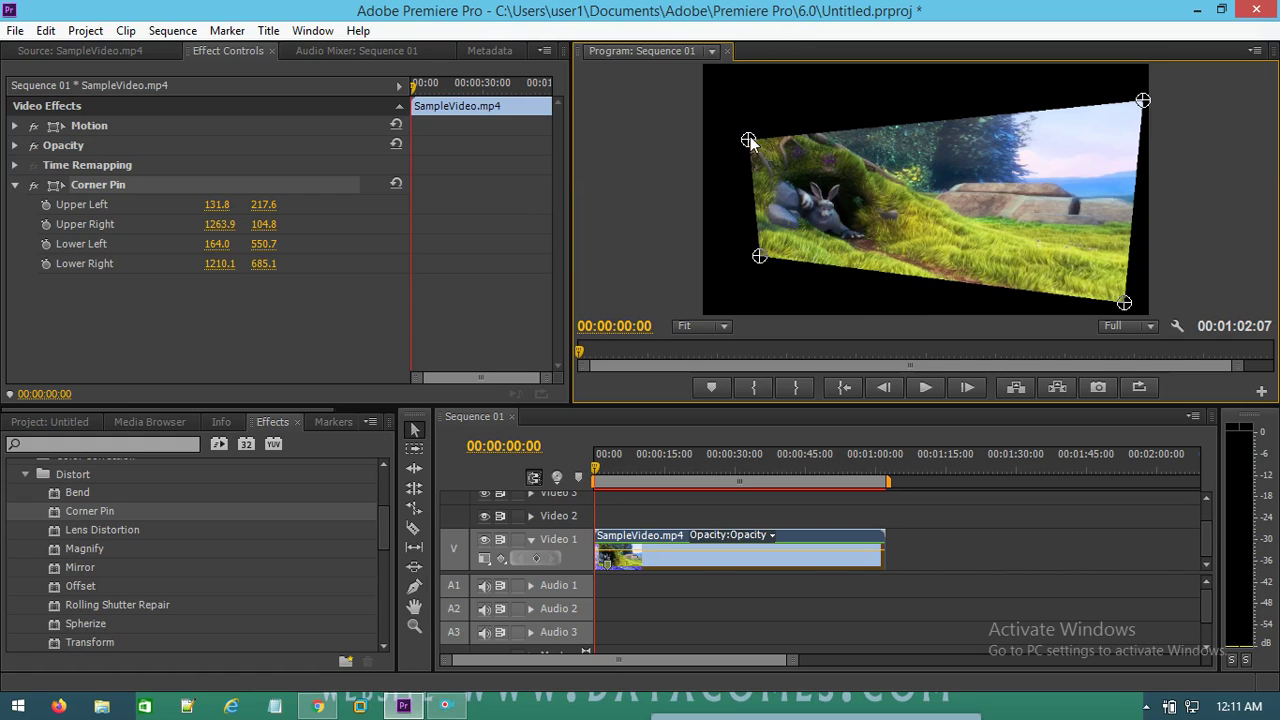
pyautogui.moveTo(749, 139); pyautogui.dragTo(703, 93)
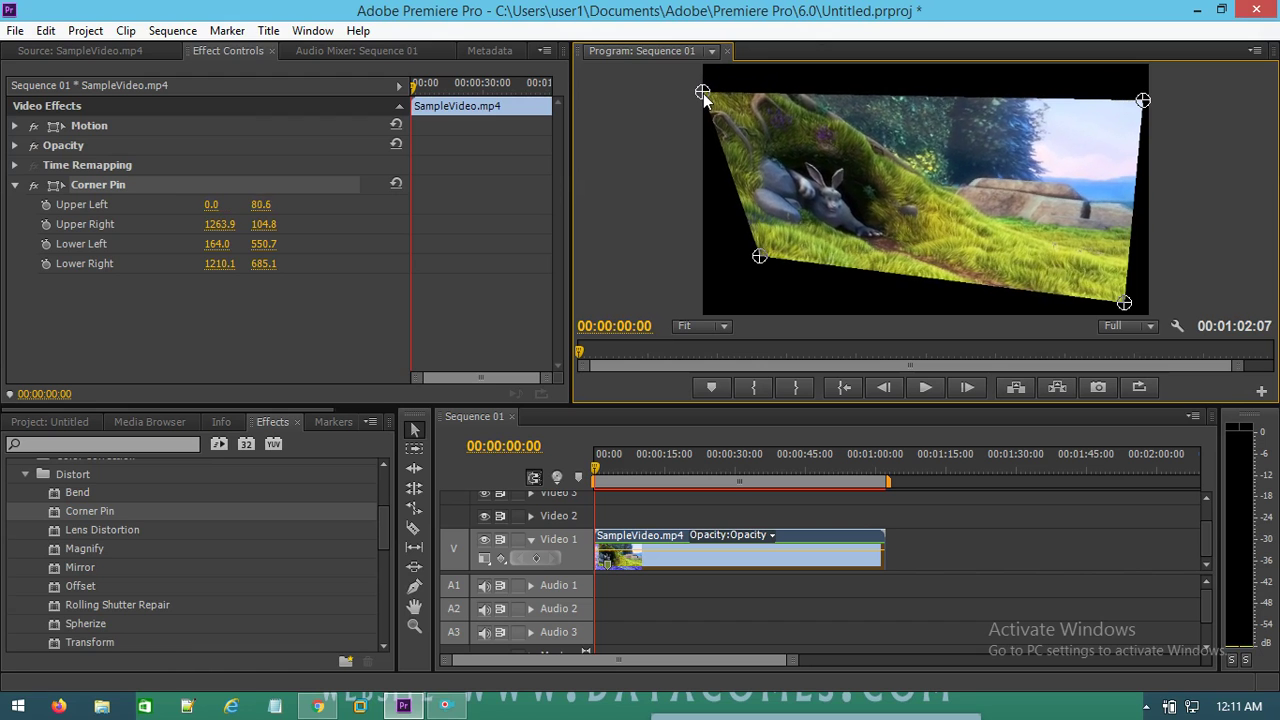
pyautogui.moveTo(760, 262); pyautogui.dragTo(704, 303)
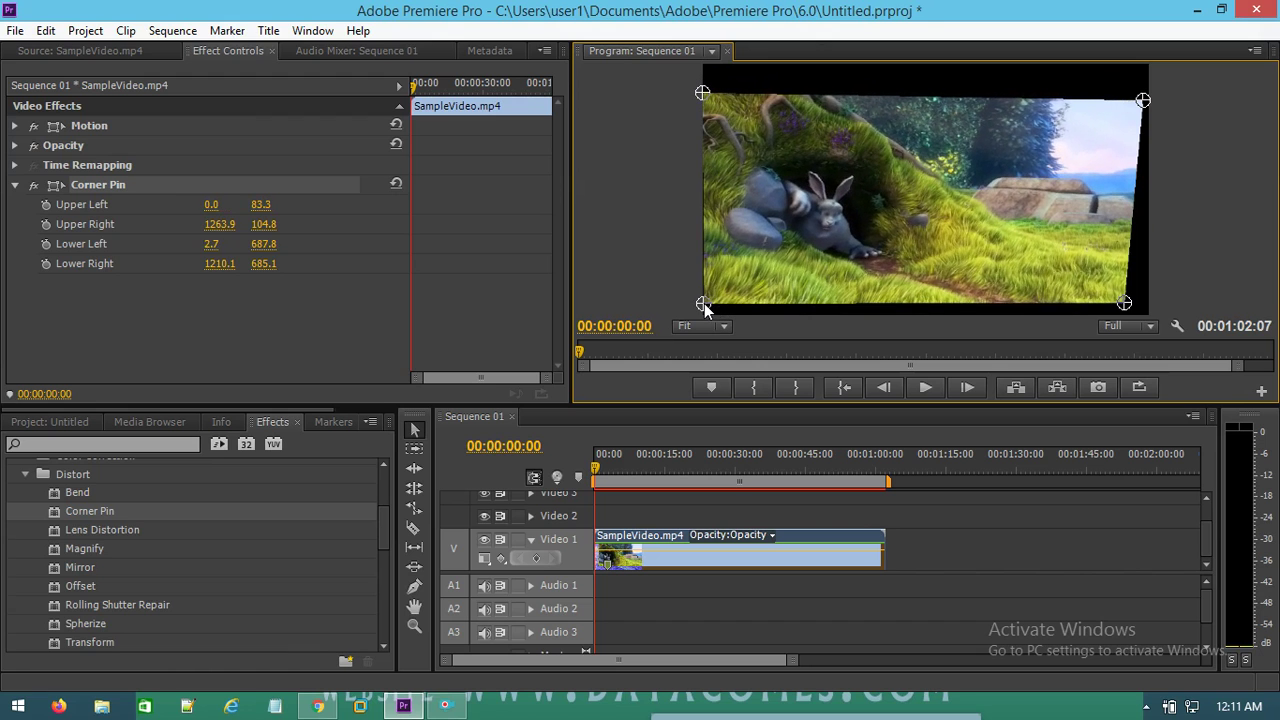
pyautogui.rightClick(115, 193)
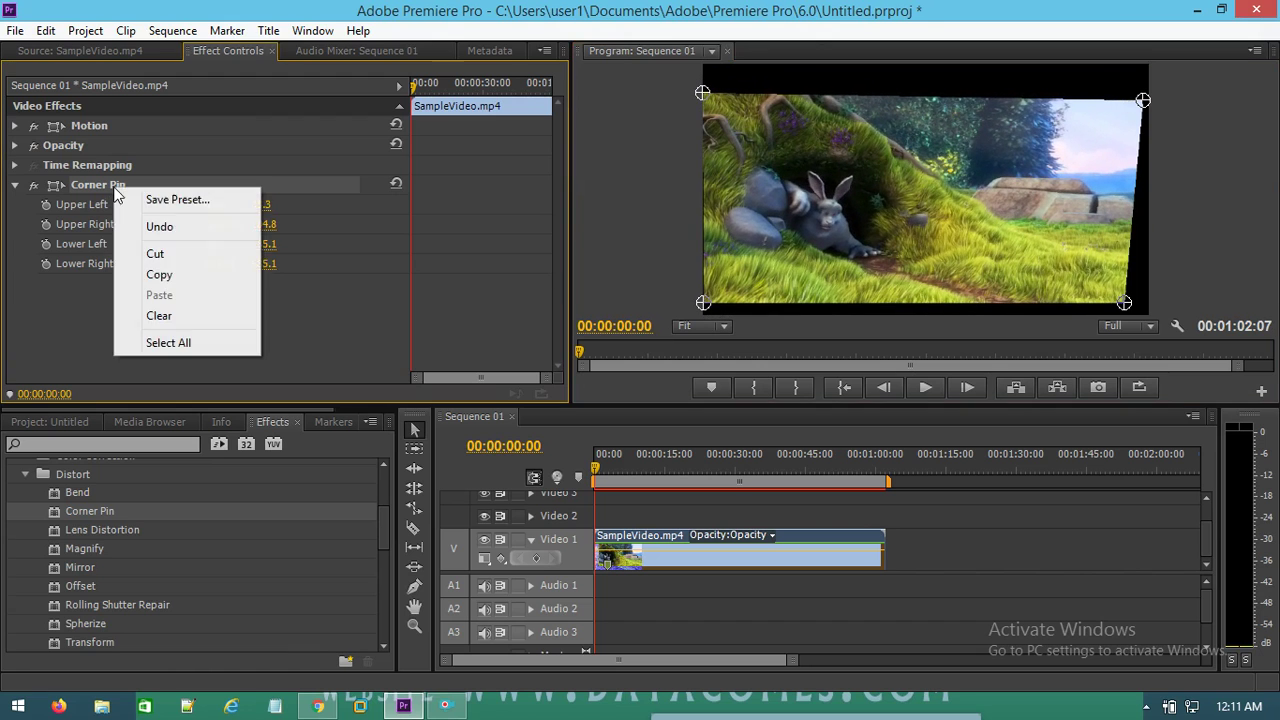
pyautogui.click(185, 254)
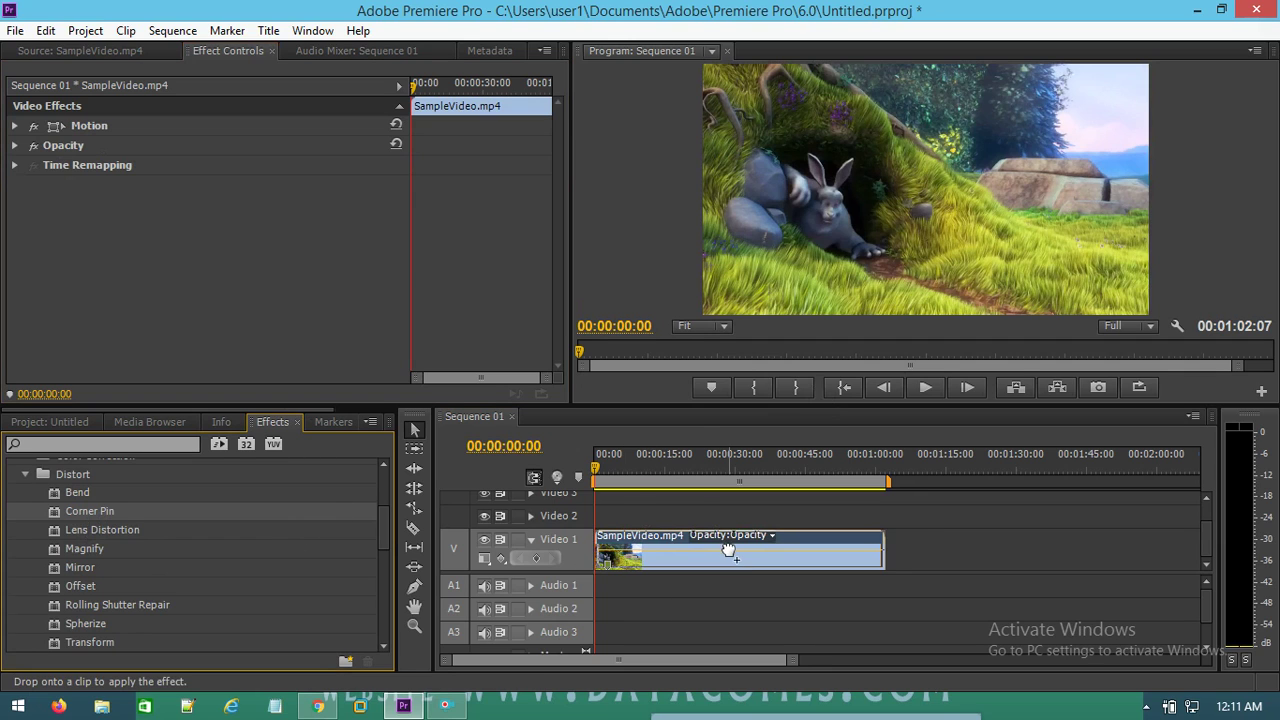
# Reapply Corner Pin and turn on keyframing for its corners at 00:00
pyautogui.moveTo(85, 518); pyautogui.dragTo(728, 548)
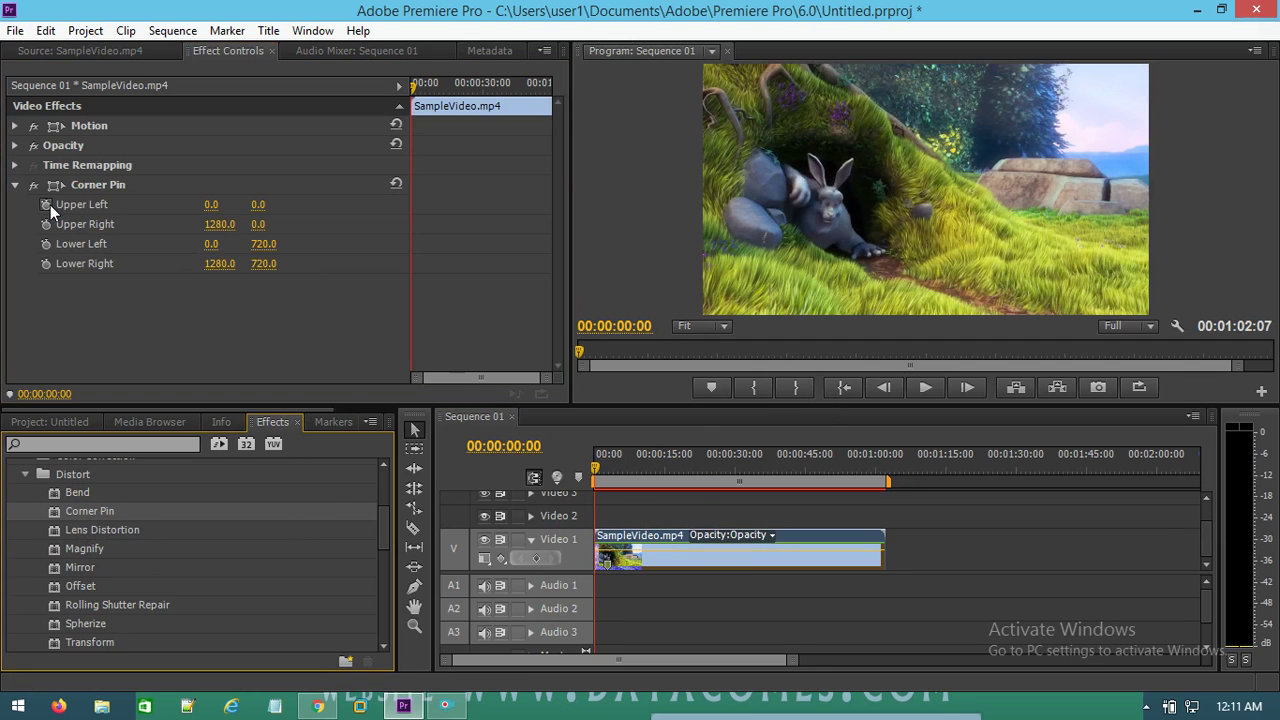
pyautogui.click(46, 204)
pyautogui.click(45, 245)
pyautogui.click(46, 265)
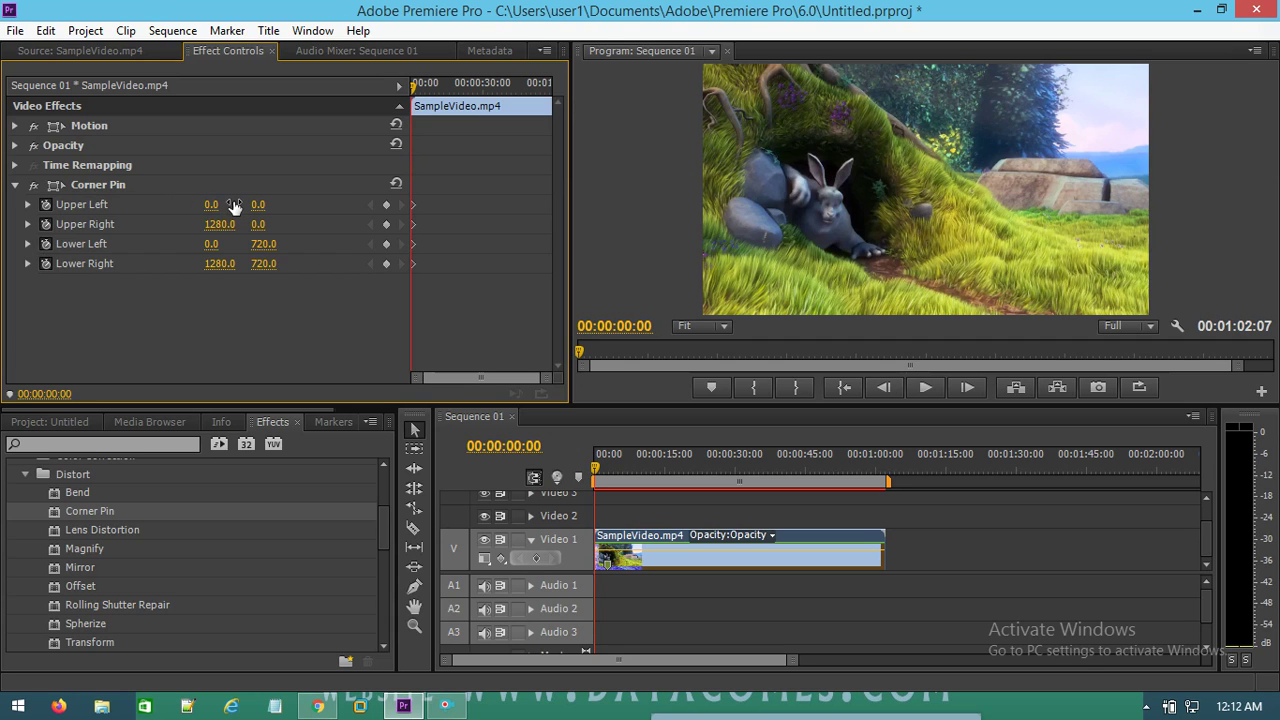
pyautogui.click(105, 186)
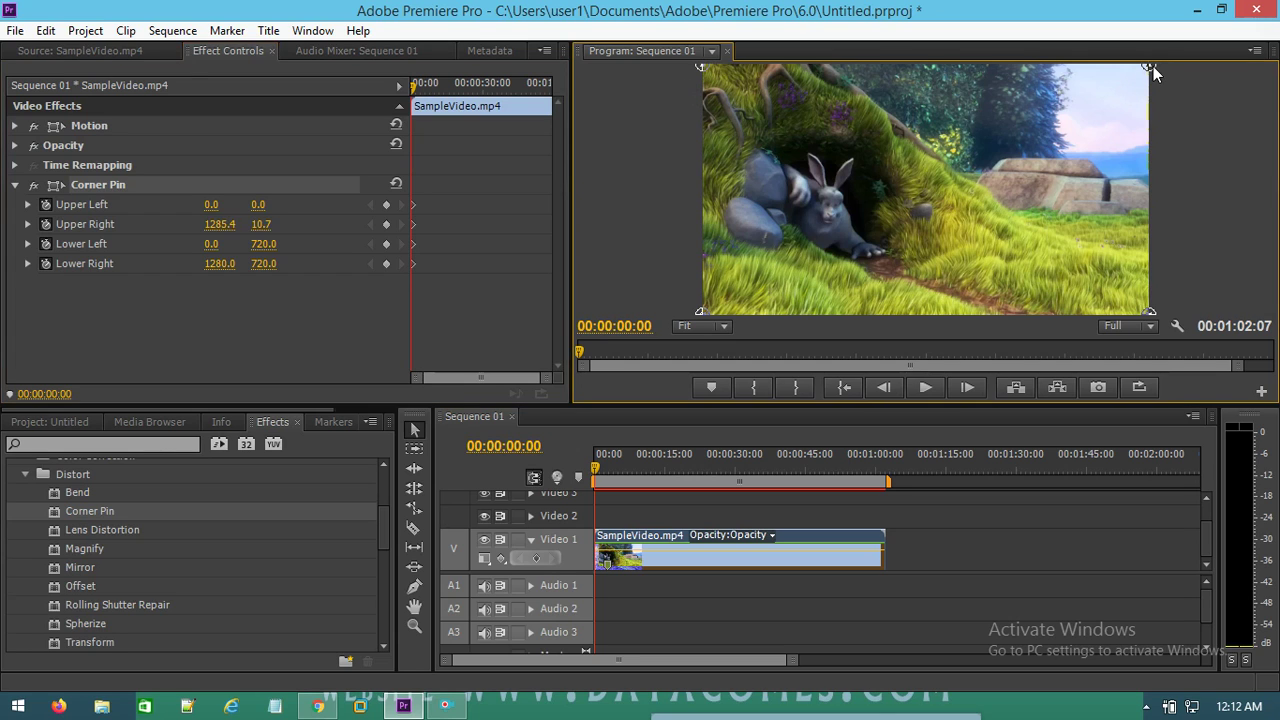
# Pinch the Upper Right and Lower Right corners together mid-frame into a right-pointing triangle
pyautogui.moveTo(1150, 66)
pyautogui.mouseDown()
pyautogui.moveTo(845, 127)
pyautogui.moveTo(879, 137)
pyautogui.moveTo(878, 116)
pyautogui.mouseUp()
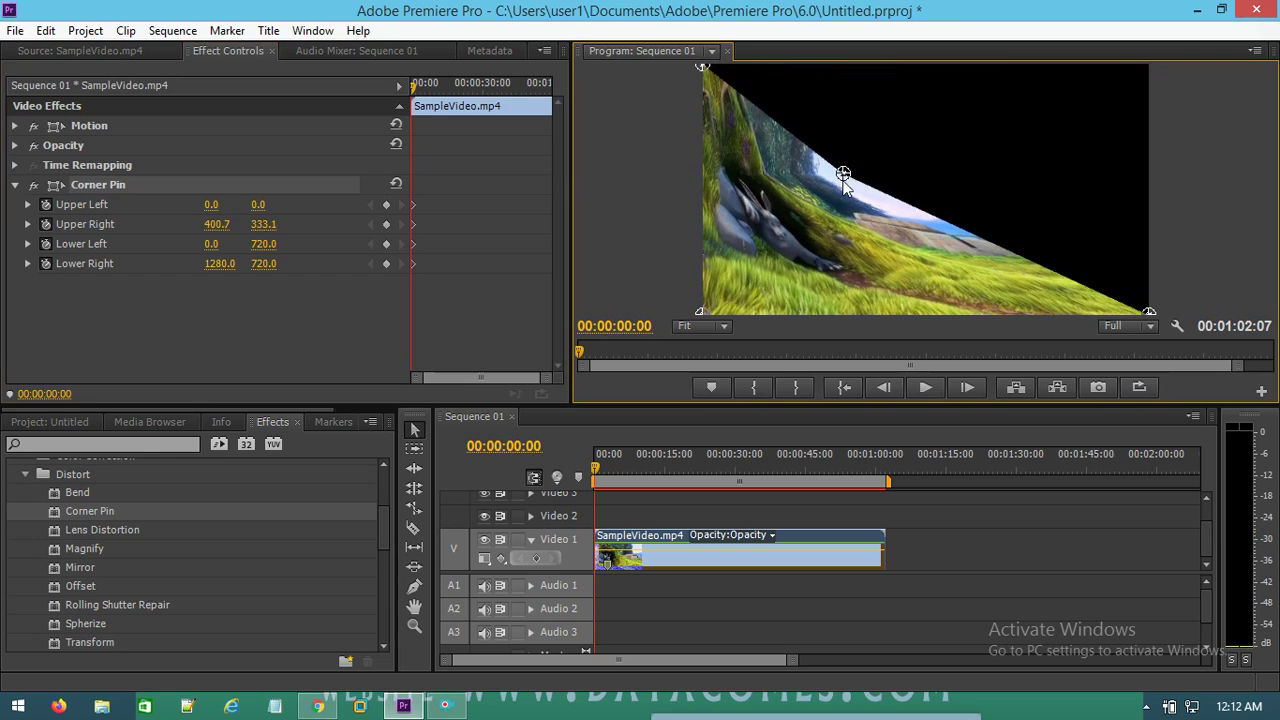
pyautogui.moveTo(878, 116); pyautogui.dragTo(843, 181)
pyautogui.moveTo(1147, 310); pyautogui.dragTo(840, 186)
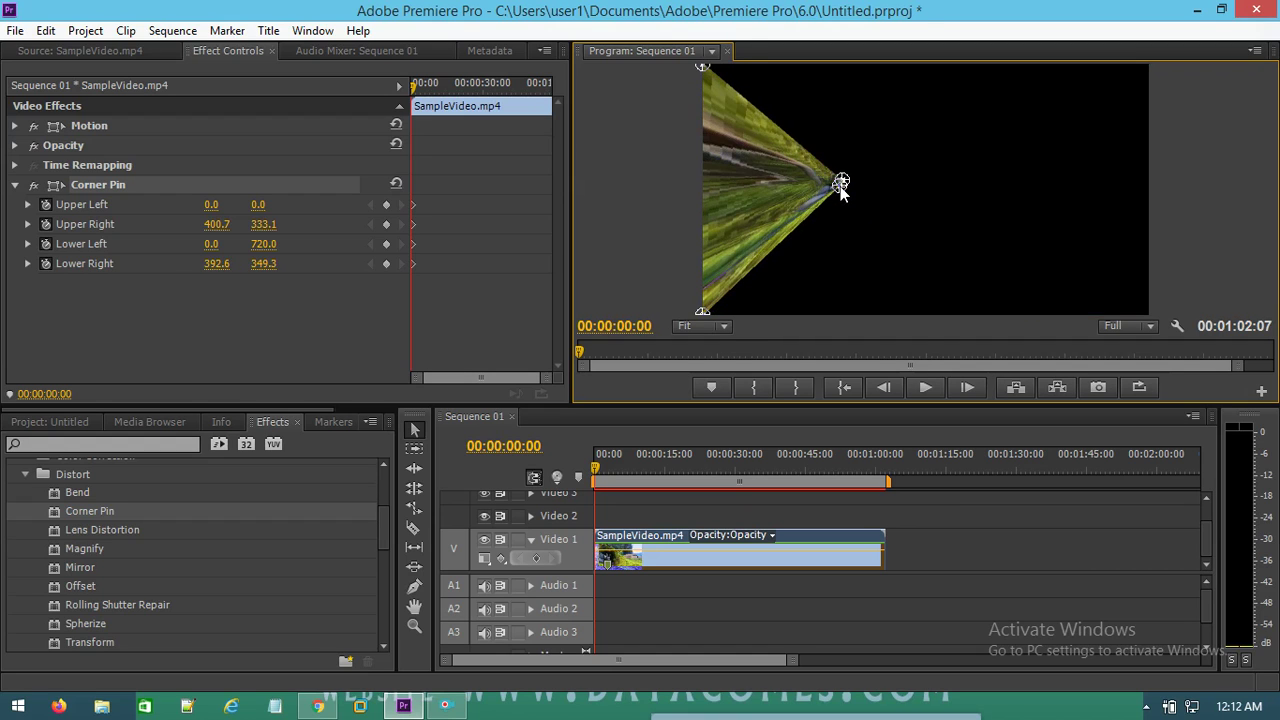
pyautogui.moveTo(842, 181)
pyautogui.mouseDown()
pyautogui.moveTo(842, 152)
pyautogui.moveTo(846, 201)
pyautogui.mouseUp()
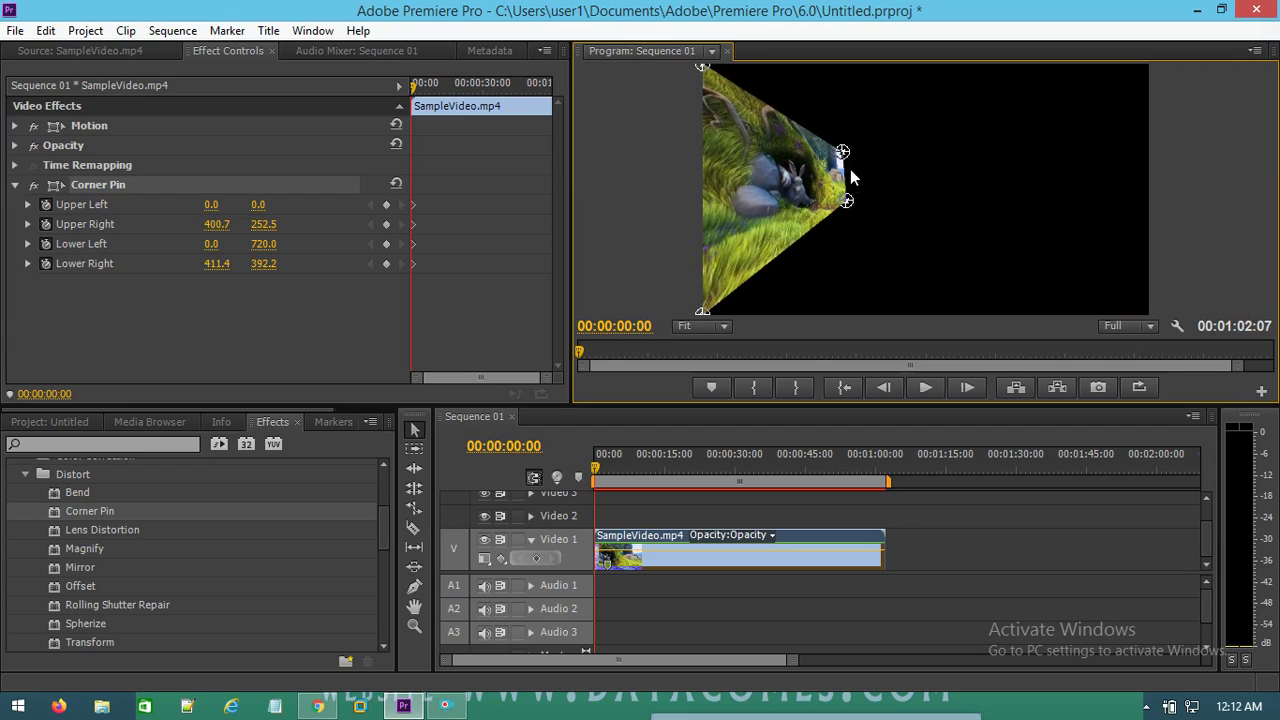
pyautogui.moveTo(843, 153); pyautogui.dragTo(844, 181)
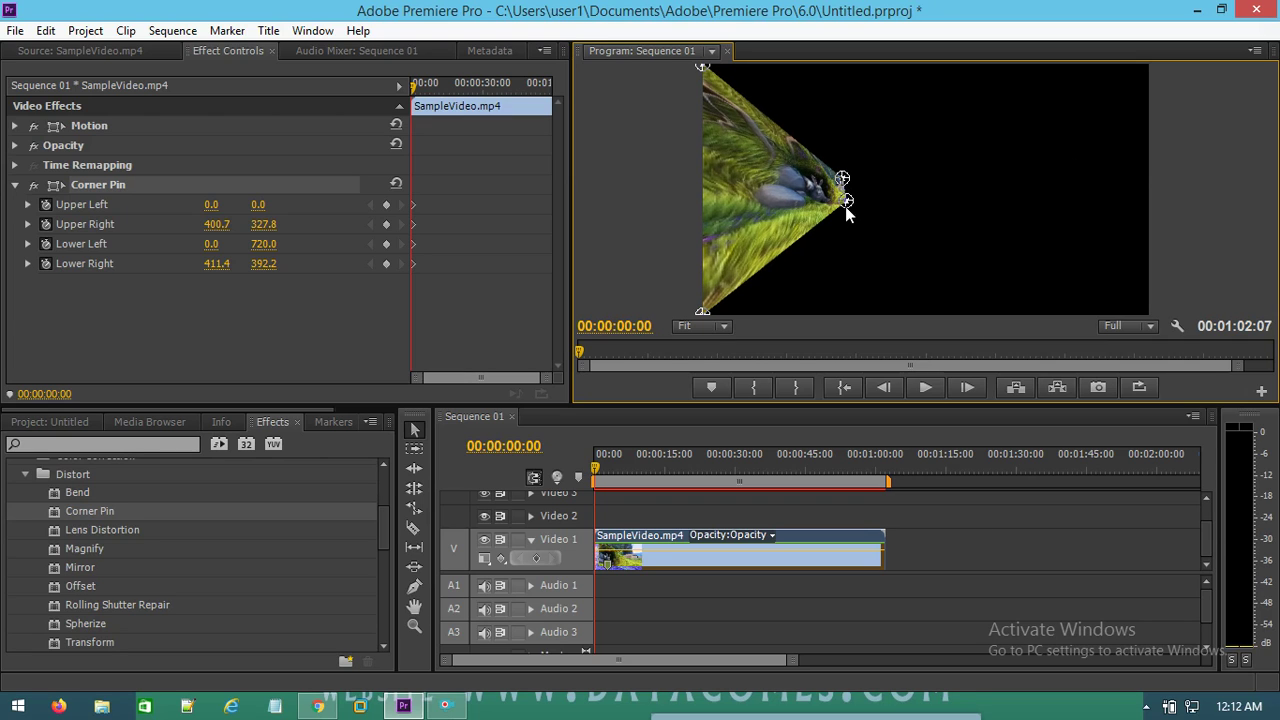
pyautogui.moveTo(845, 206); pyautogui.dragTo(847, 203)
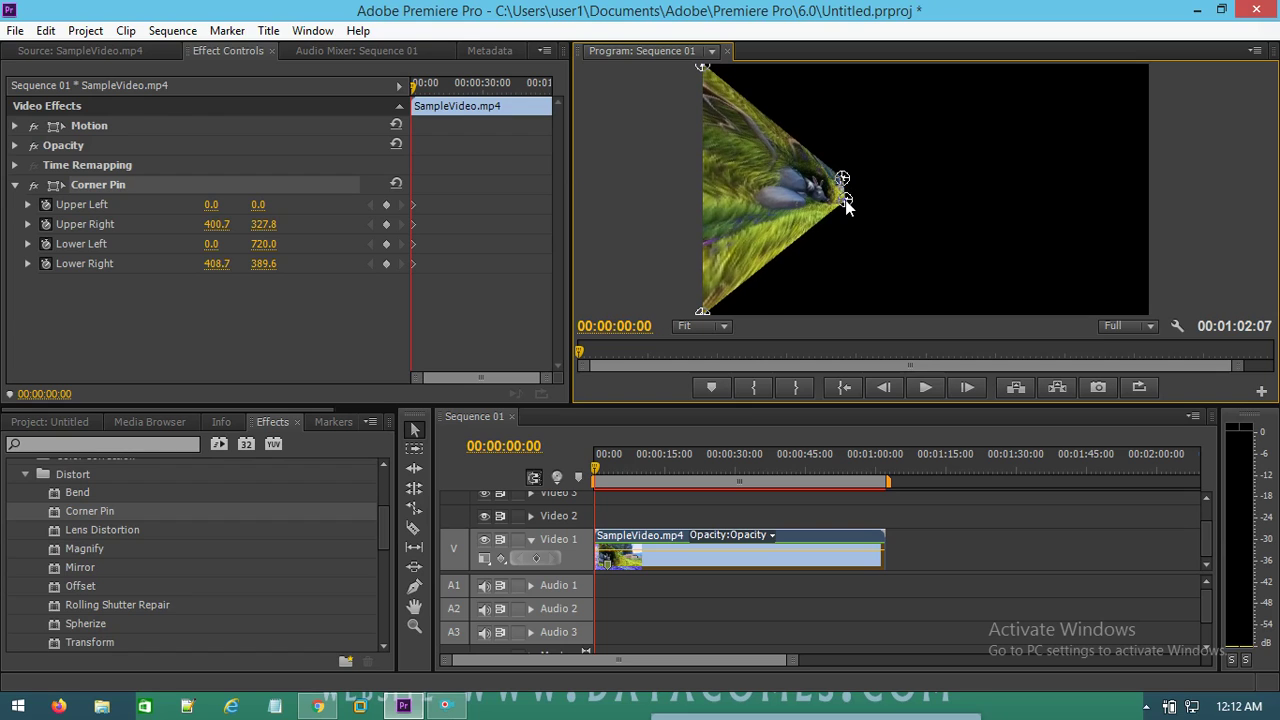
pyautogui.moveTo(846, 201); pyautogui.dragTo(841, 203)
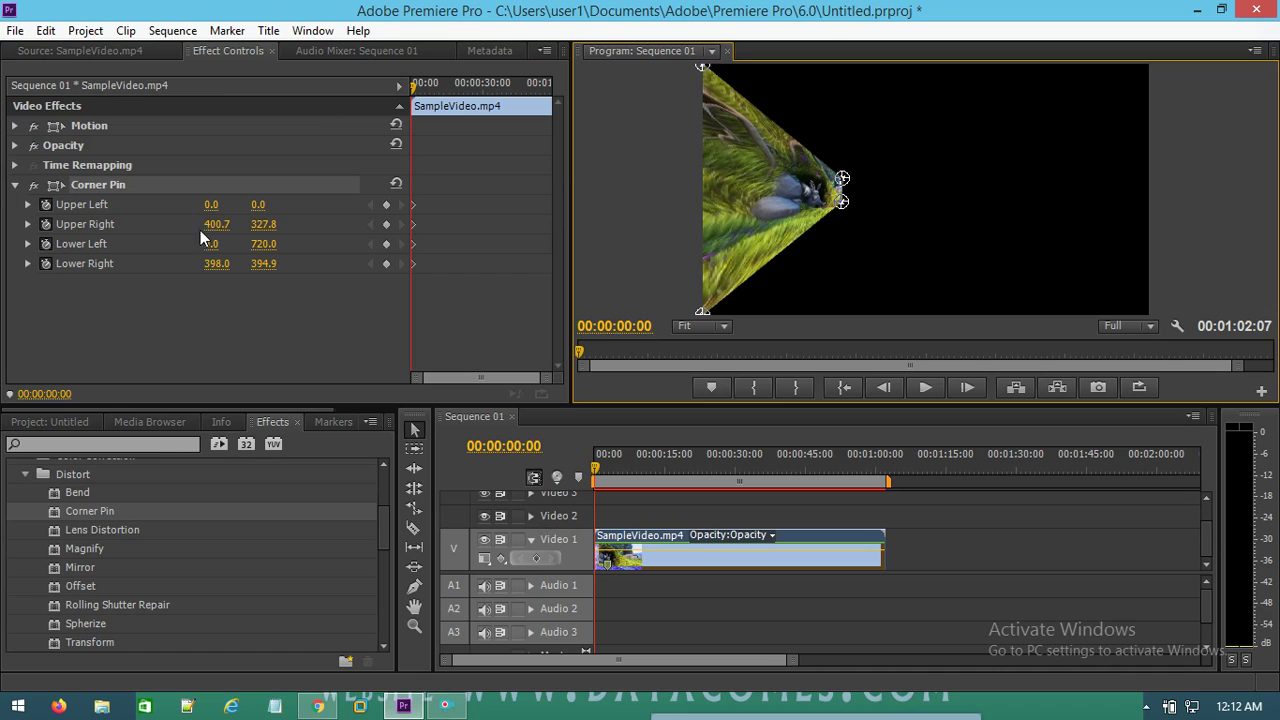
# At 00:00:05:15, drag both right corners back out to the frame corners
pyautogui.click(598, 469)
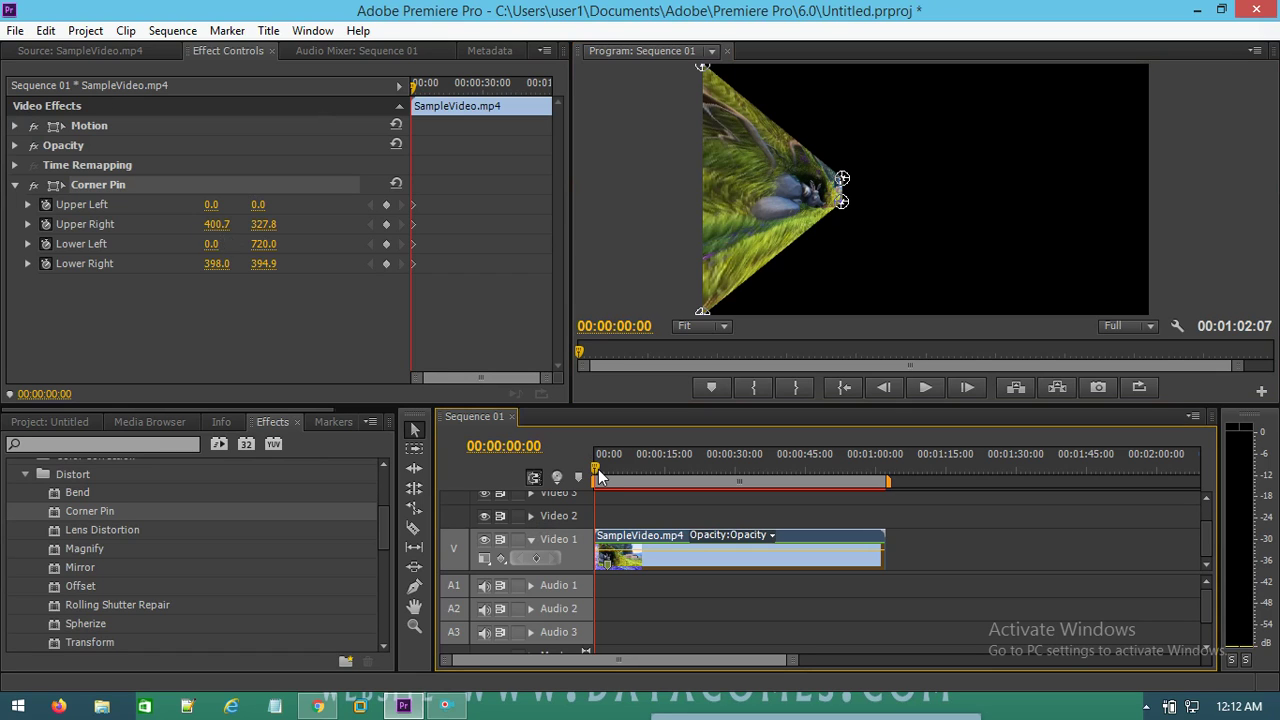
pyautogui.moveTo(598, 469); pyautogui.dragTo(624, 463)
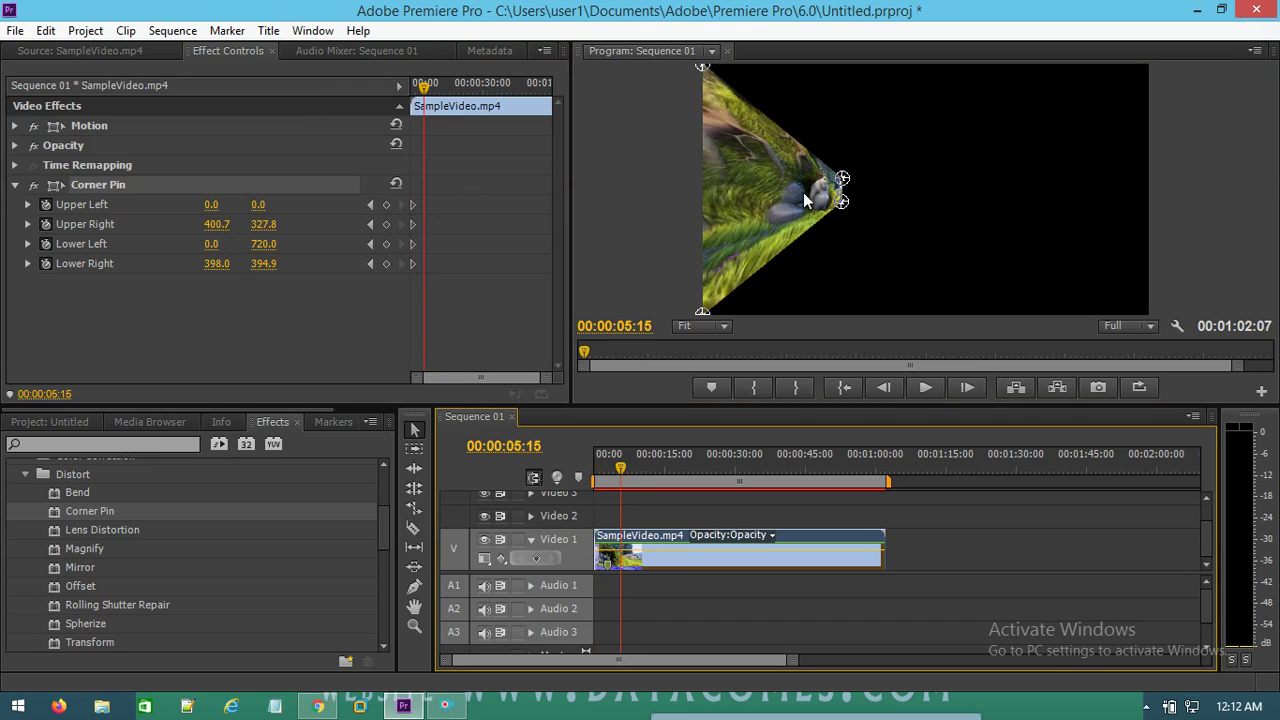
pyautogui.click(844, 180)
pyautogui.moveTo(843, 180); pyautogui.dragTo(1137, 68)
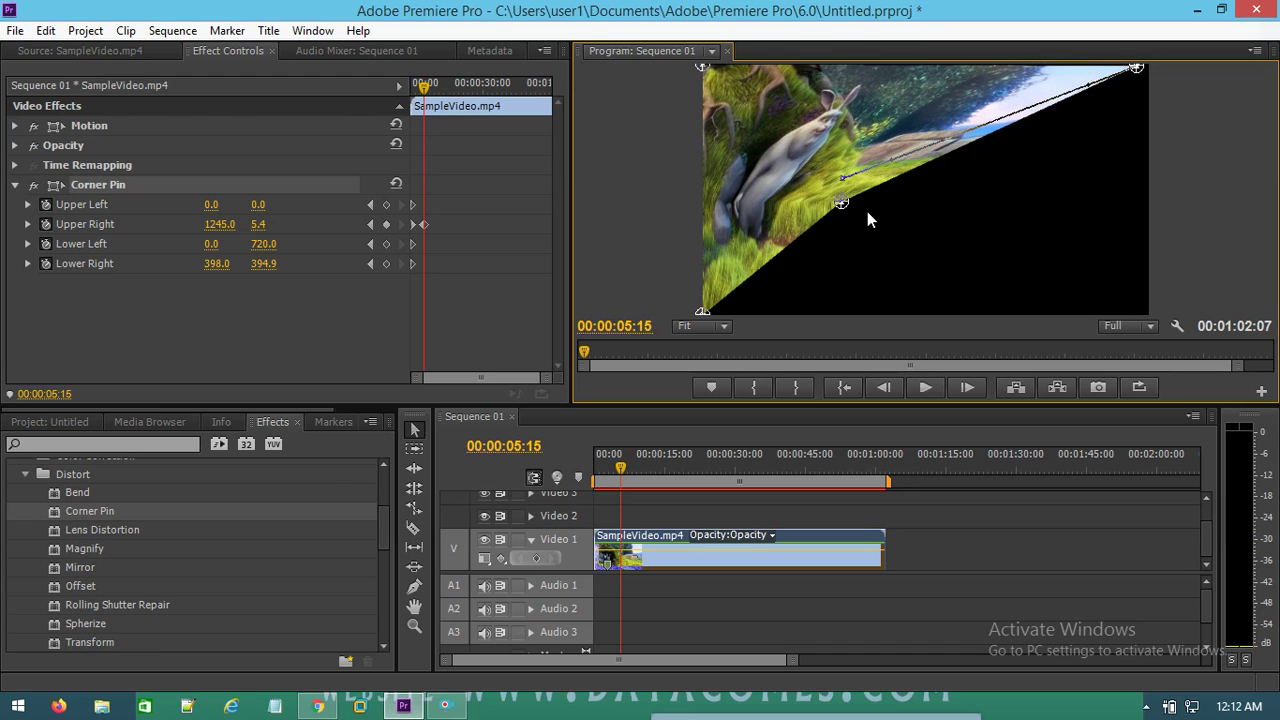
pyautogui.moveTo(840, 205)
pyautogui.mouseDown()
pyautogui.moveTo(1146, 322)
pyautogui.moveTo(1150, 312)
pyautogui.mouseUp()
pyautogui.moveTo(1135, 65); pyautogui.dragTo(1150, 58)
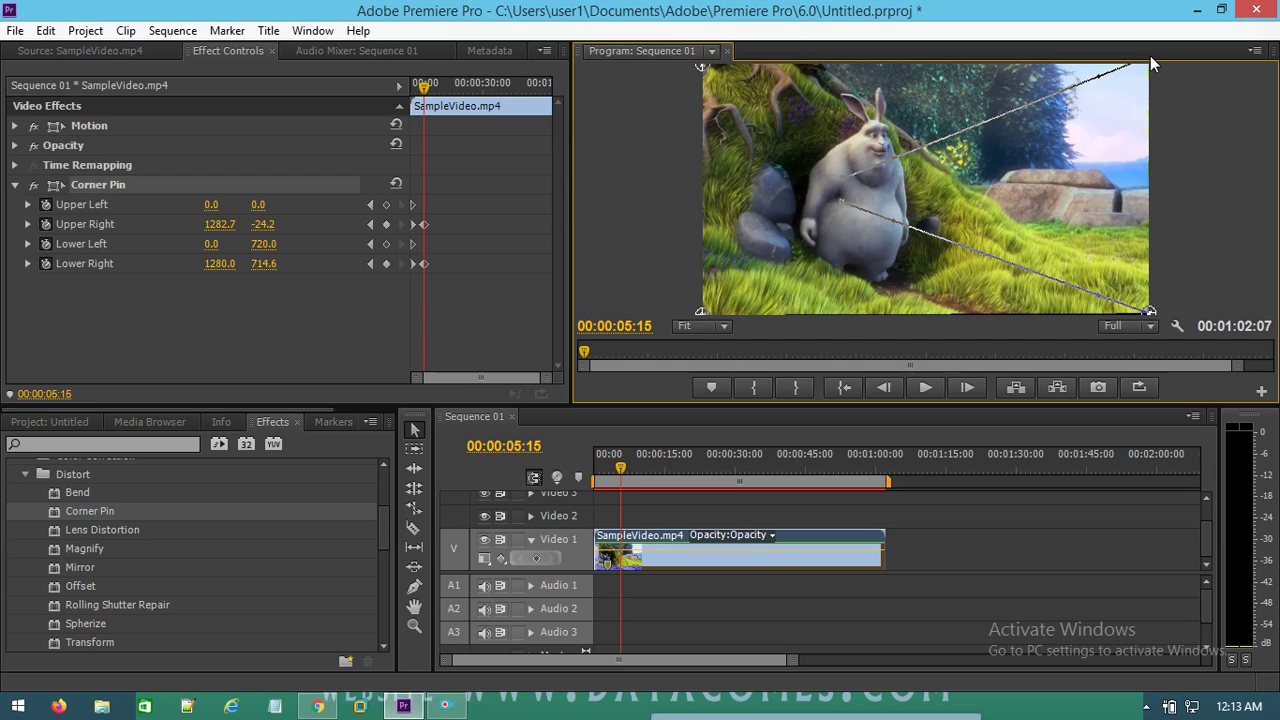
pyautogui.click(1195, 140)
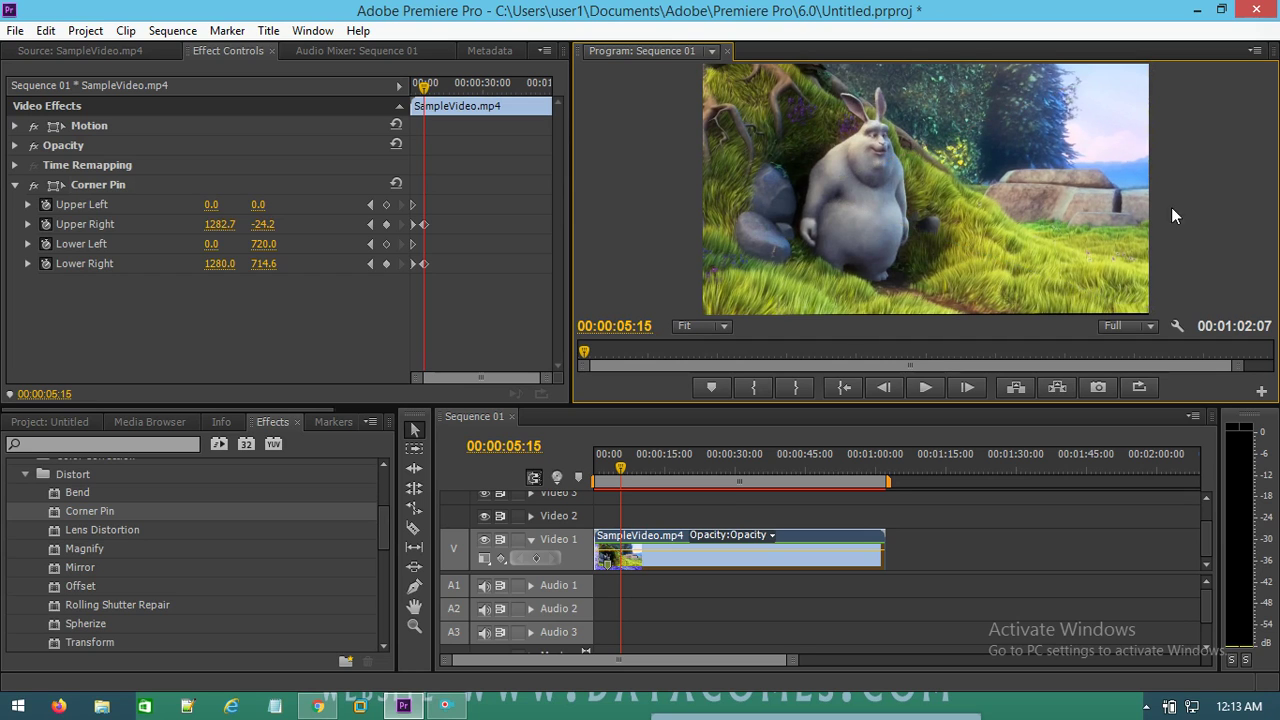
# Rewind and play back the corner pin animation
pyautogui.click(597, 461)
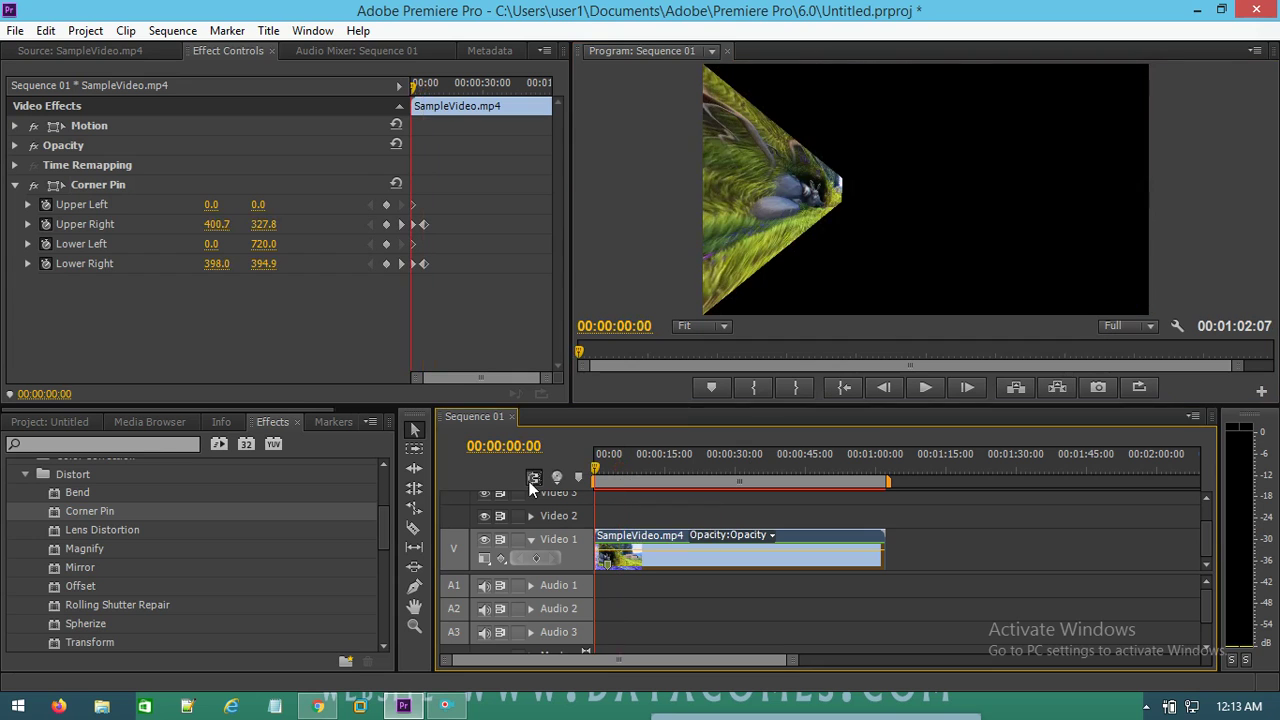
pyautogui.click(925, 388)
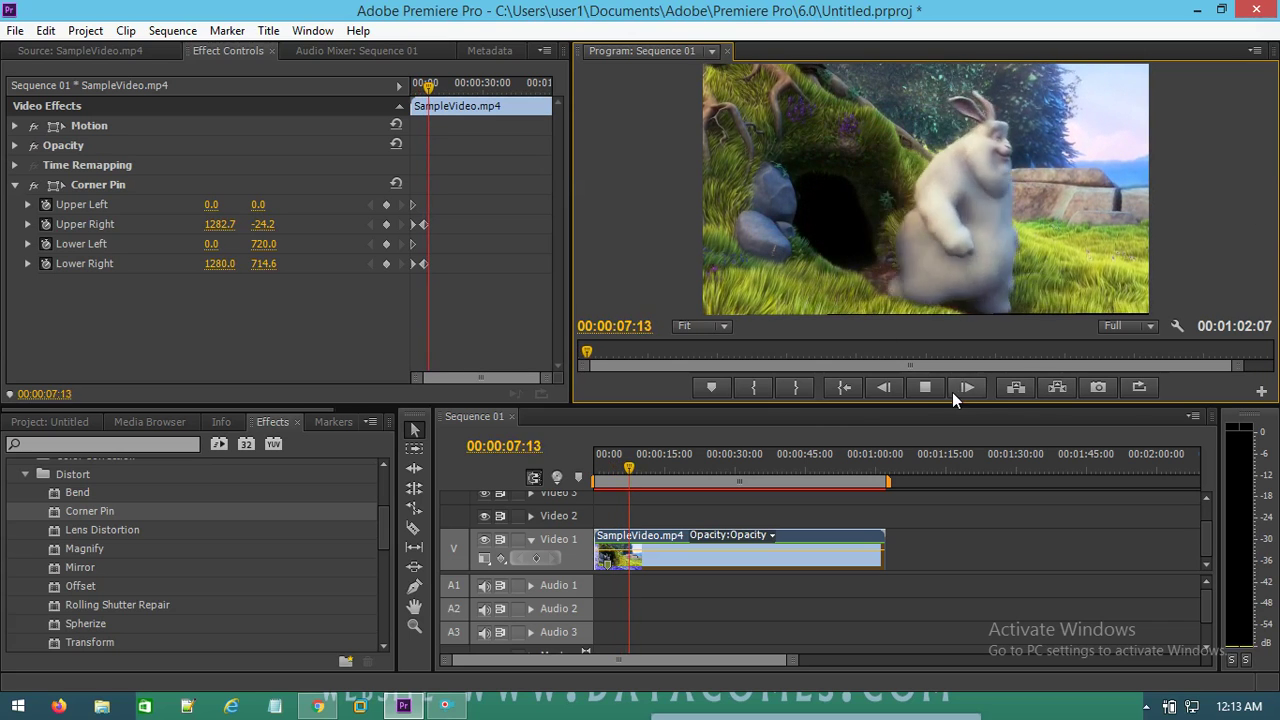
pyautogui.click(924, 387)
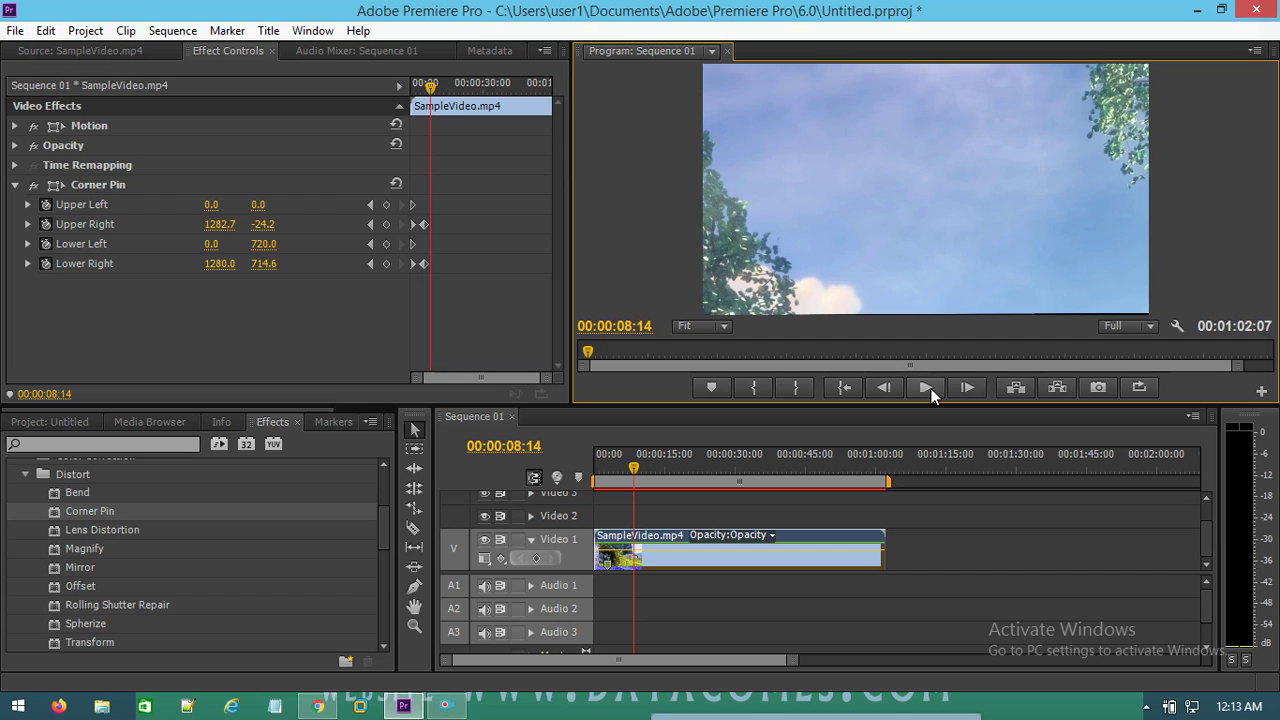
# Cut the Corner Pin effect off the Video 1 clip
pyautogui.rightClick(78, 189)
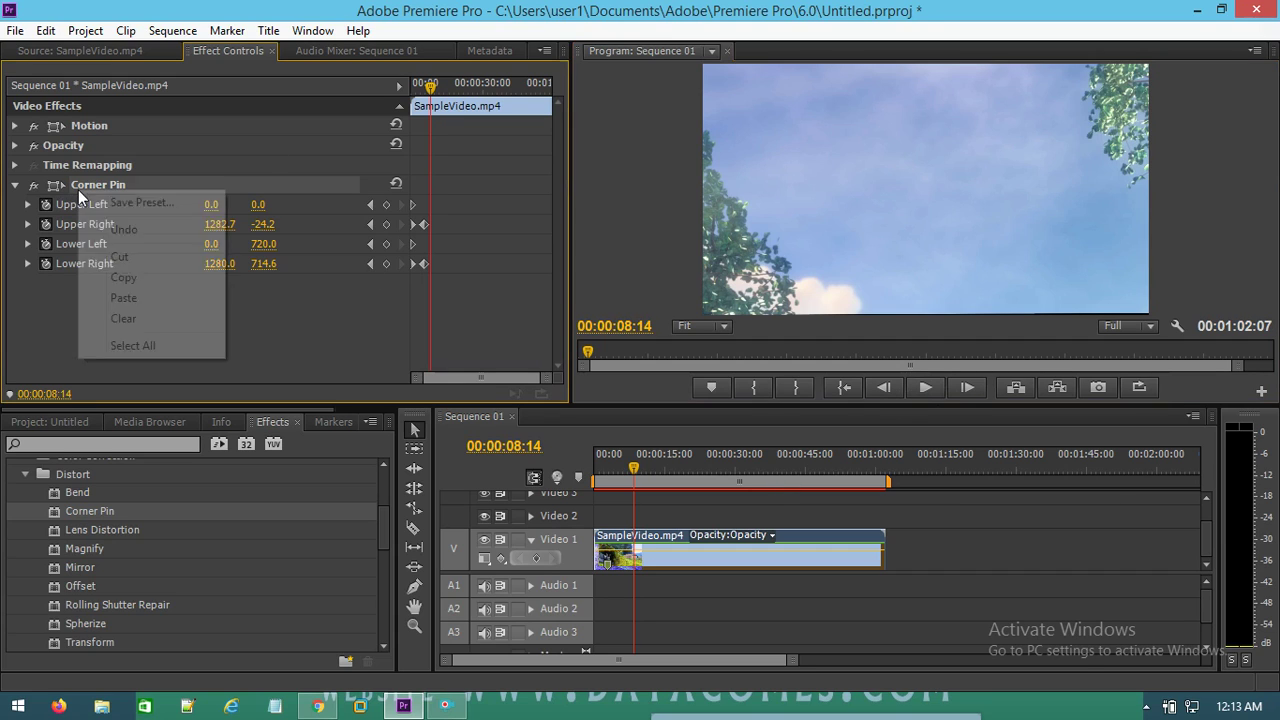
pyautogui.click(137, 256)
pyautogui.click(846, 556)
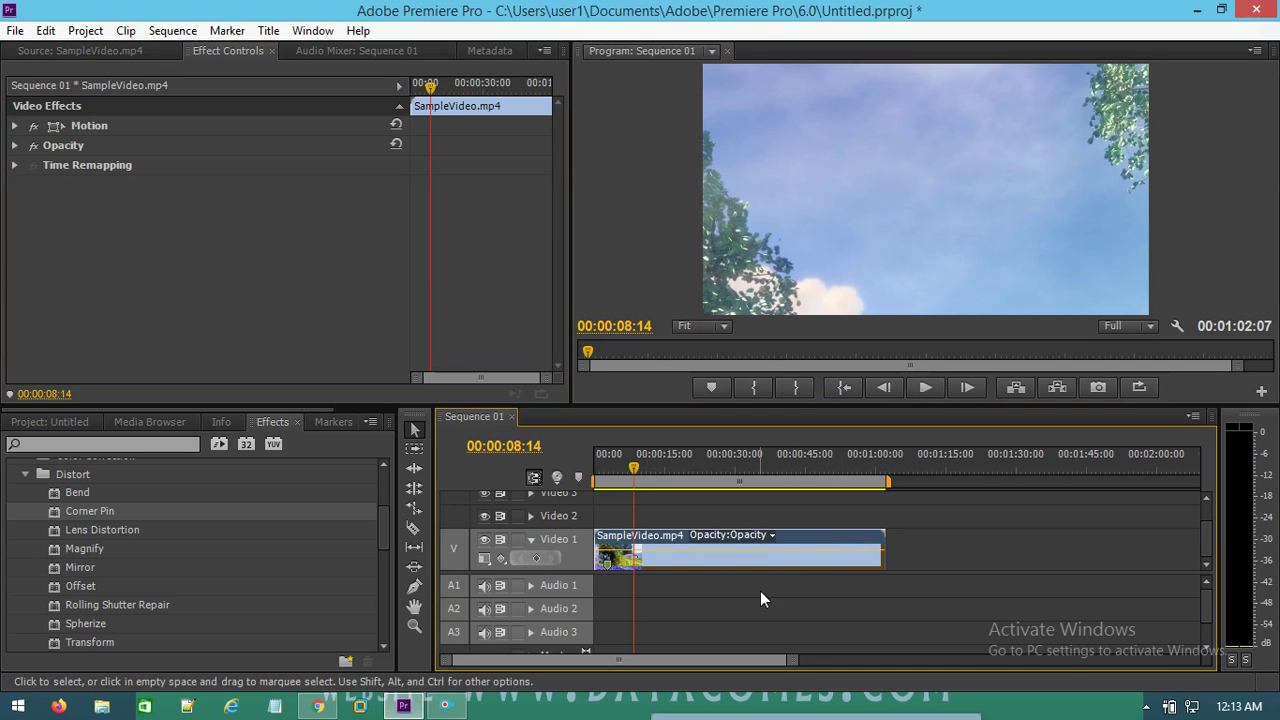
# Stack copies of SampleVideo.mp4 on the tracks above the original clip
pyautogui.keyDown('alt'); pyautogui.moveTo(811, 541); pyautogui.dragTo(811, 516); pyautogui.keyUp('alt')
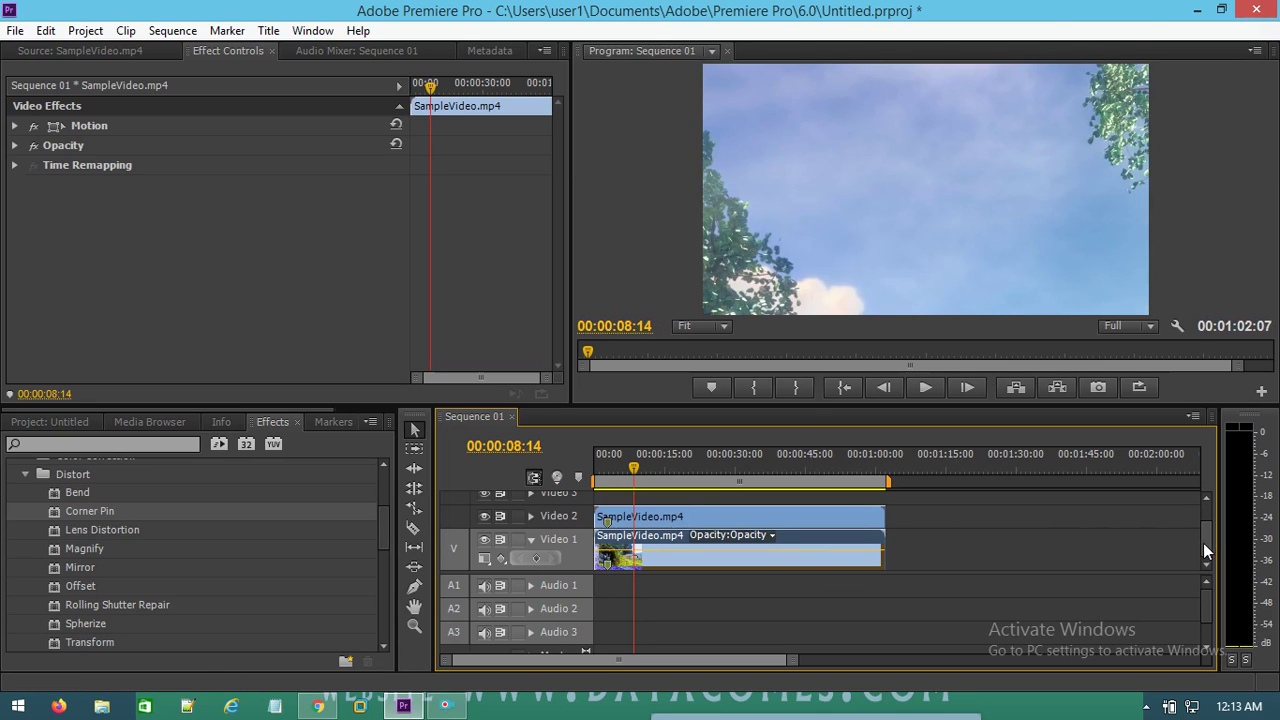
pyautogui.moveTo(1205, 550); pyautogui.dragTo(1203, 515)
pyautogui.moveTo(757, 548); pyautogui.dragTo(821, 529)
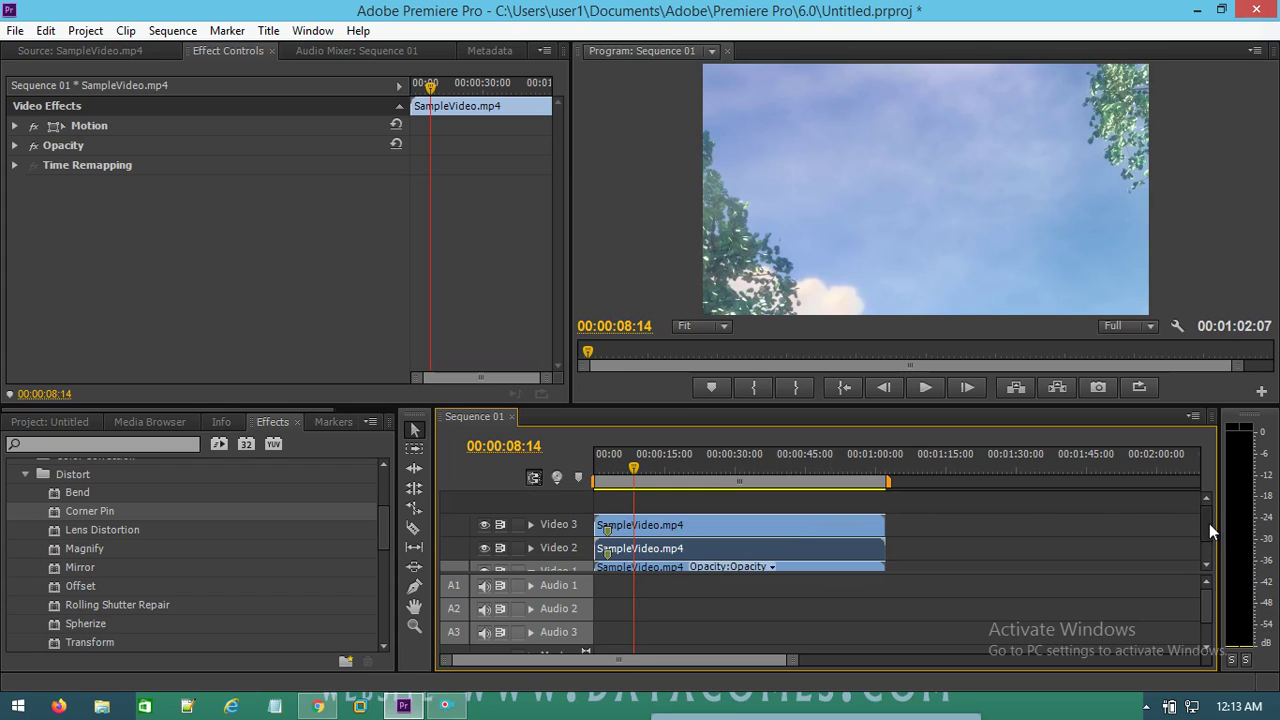
pyautogui.moveTo(810, 523); pyautogui.dragTo(813, 517)
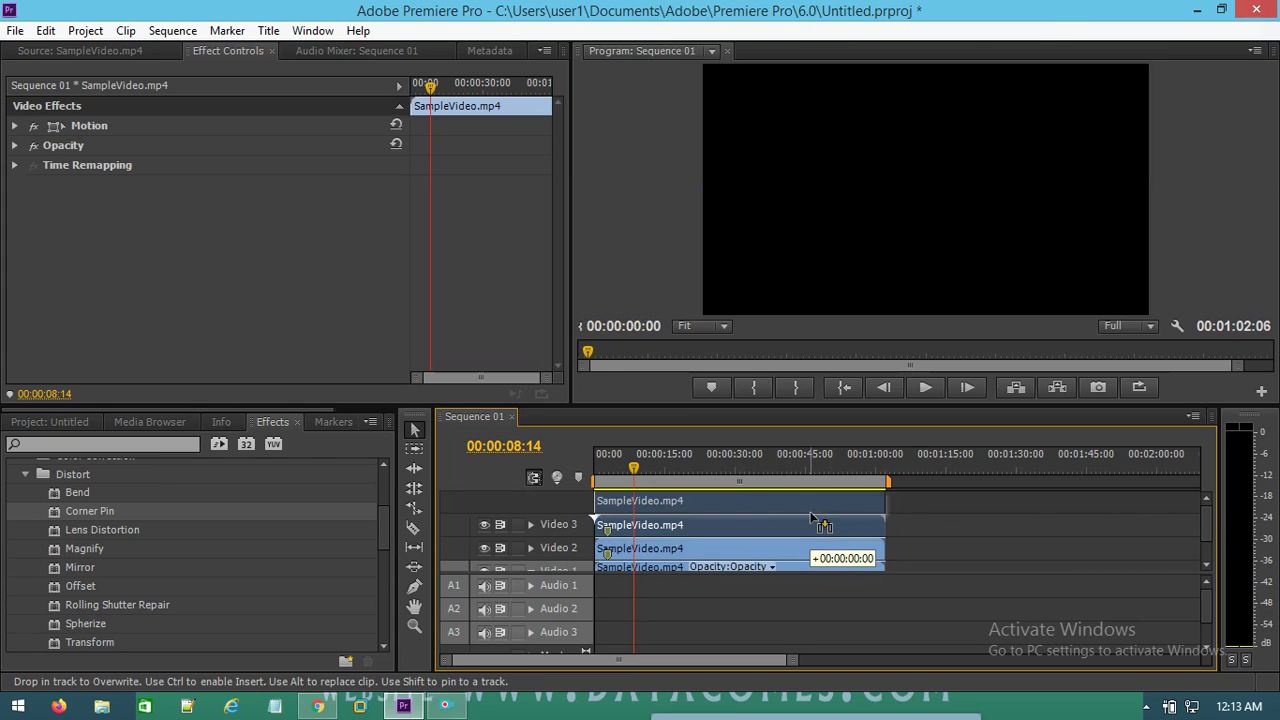
pyautogui.moveTo(813, 517); pyautogui.dragTo(794, 492)
# Apply Corner Pin to each clip on Video 5, 4, 3, 2 and 1
pyautogui.scroll(3, 1207, 523)
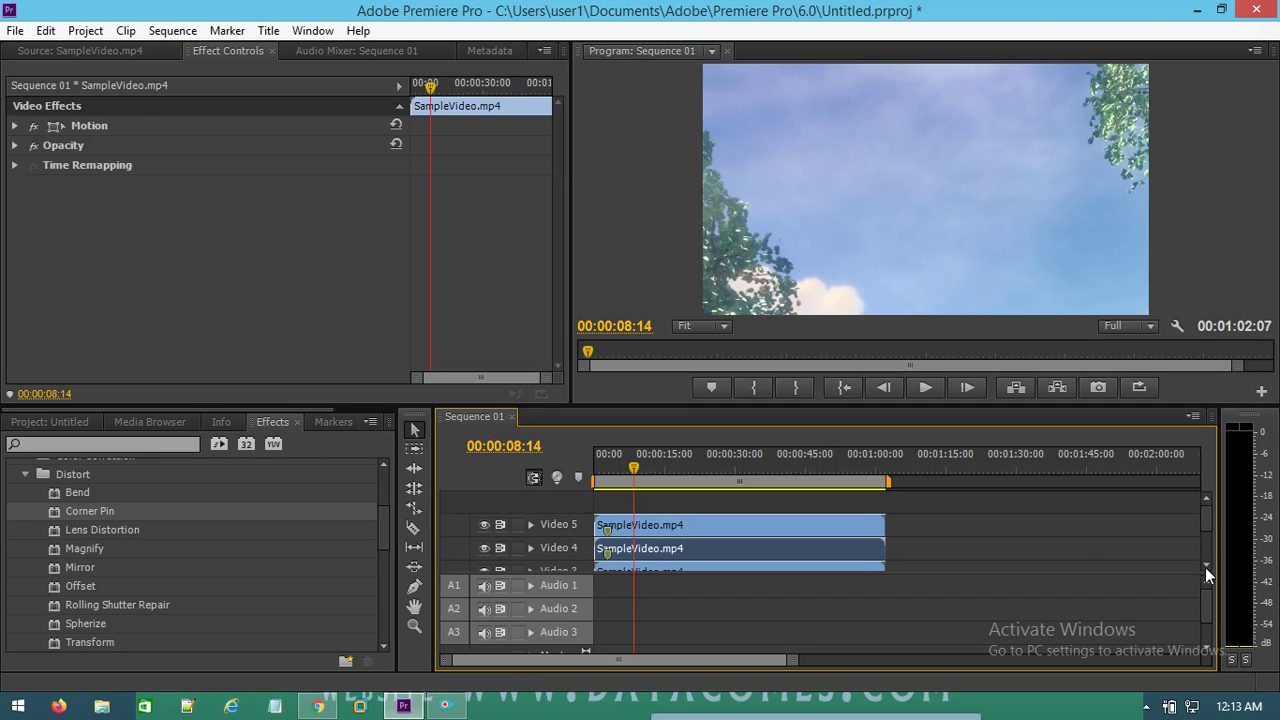
pyautogui.moveTo(90, 512); pyautogui.dragTo(726, 533)
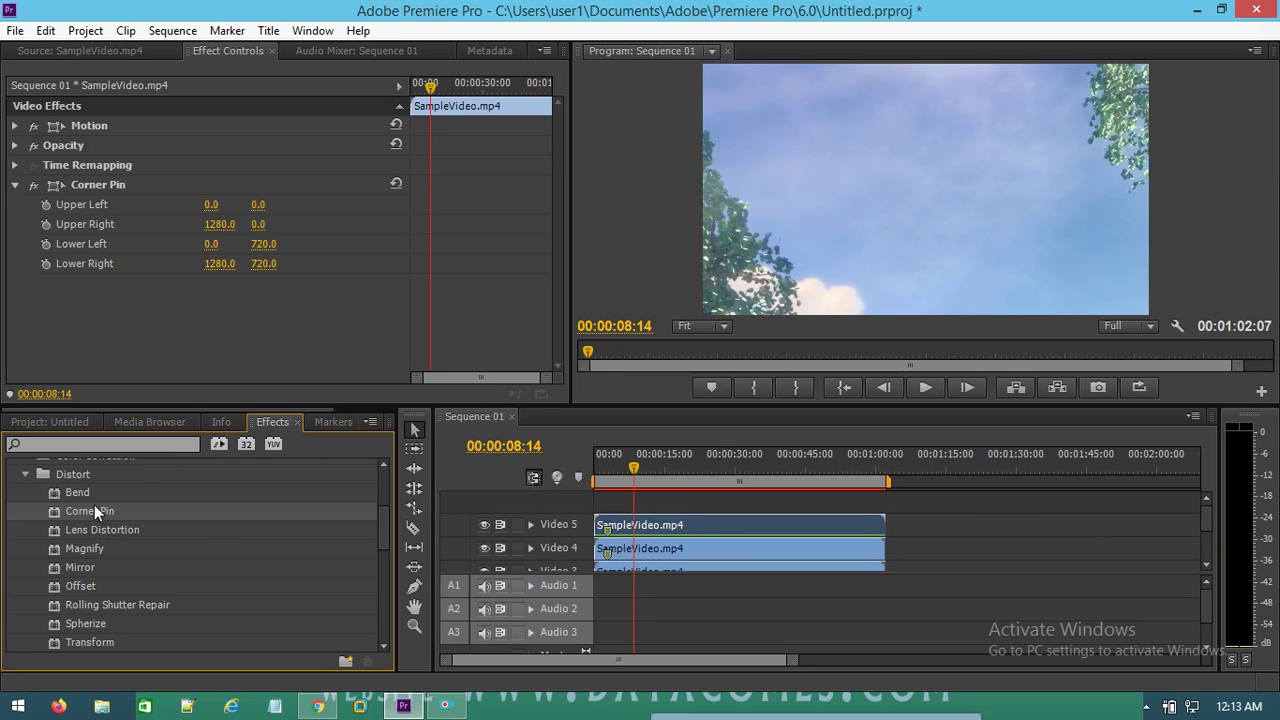
pyautogui.moveTo(94, 510); pyautogui.dragTo(708, 550)
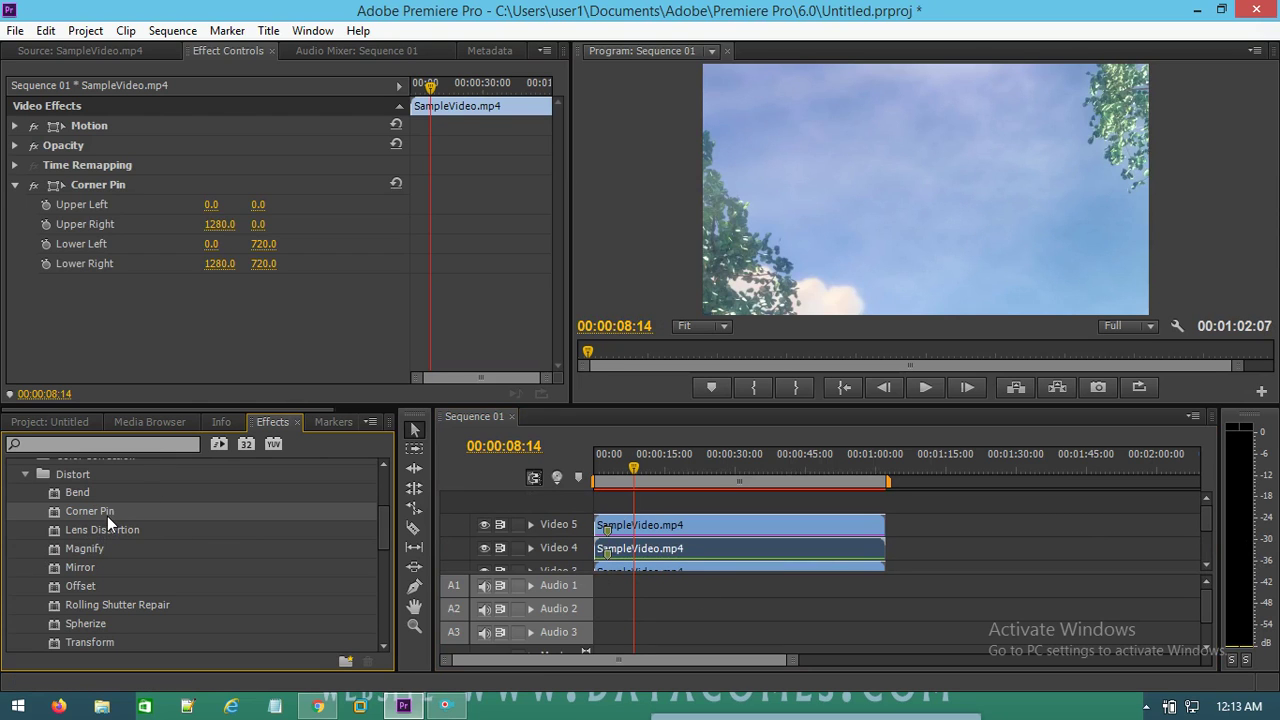
pyautogui.scroll(-2, 1205, 542)
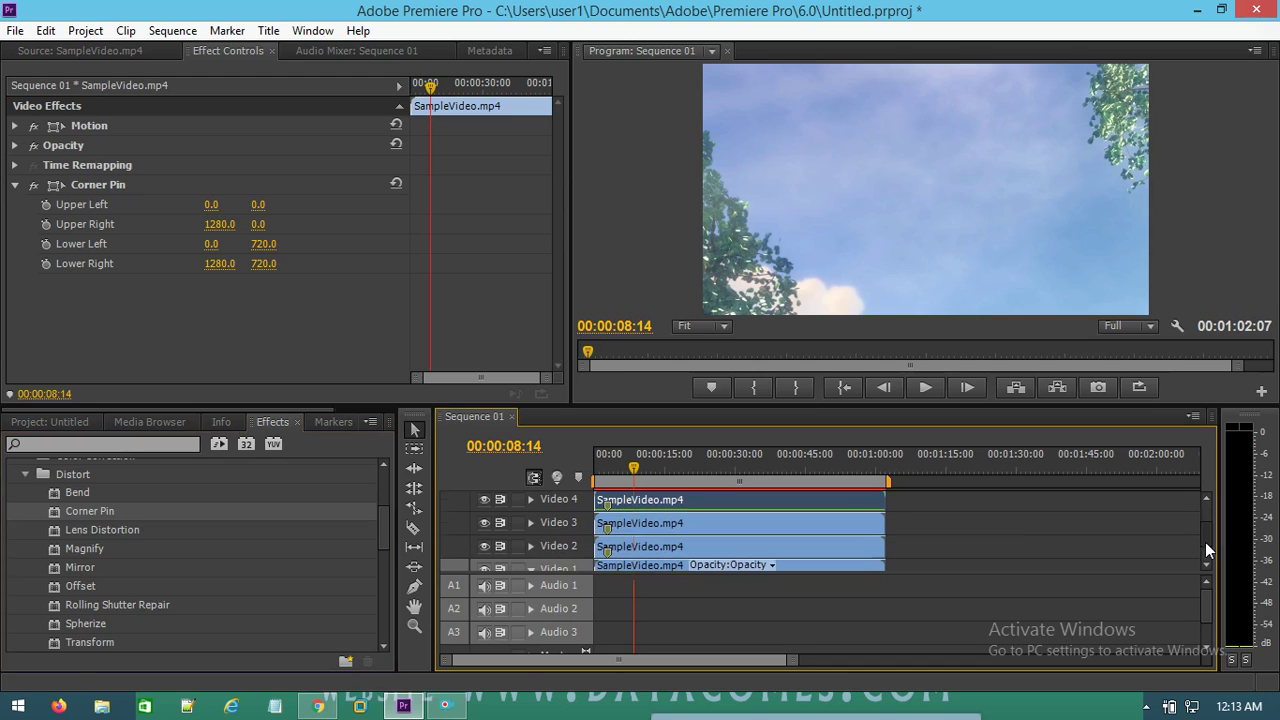
pyautogui.moveTo(70, 510); pyautogui.dragTo(700, 523)
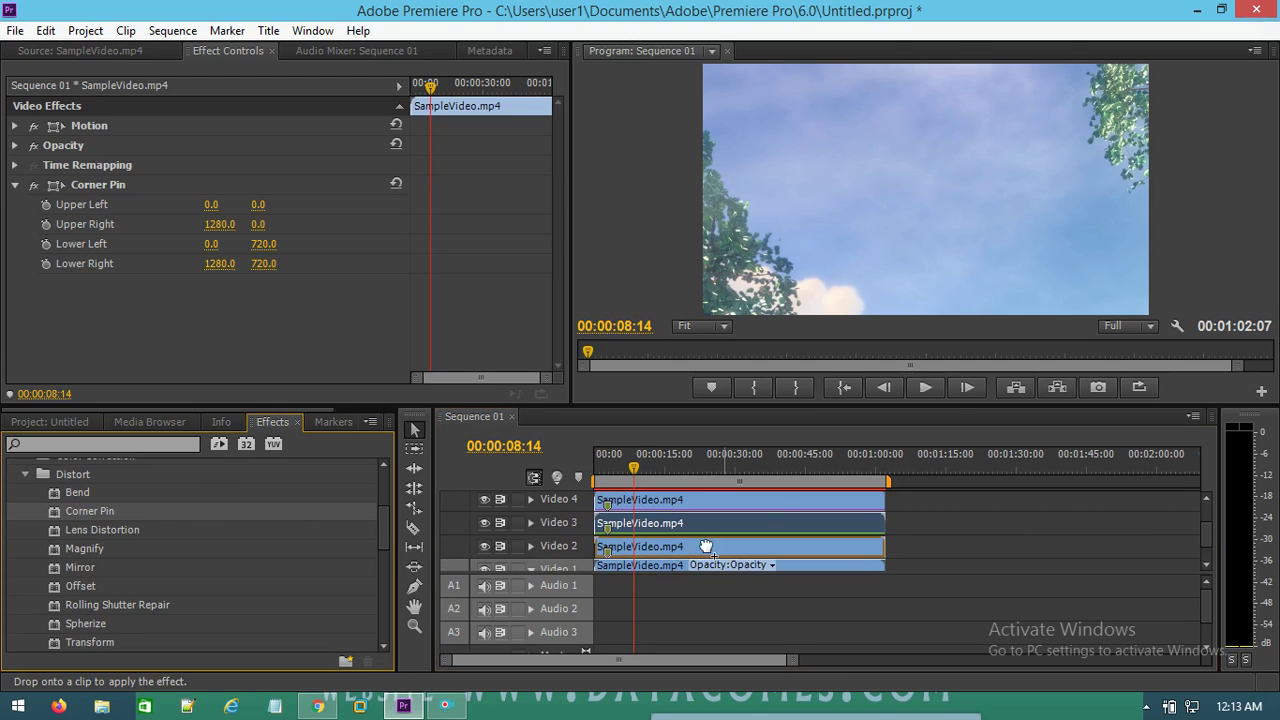
pyautogui.moveTo(73, 515); pyautogui.dragTo(706, 546)
pyautogui.click(1205, 585)
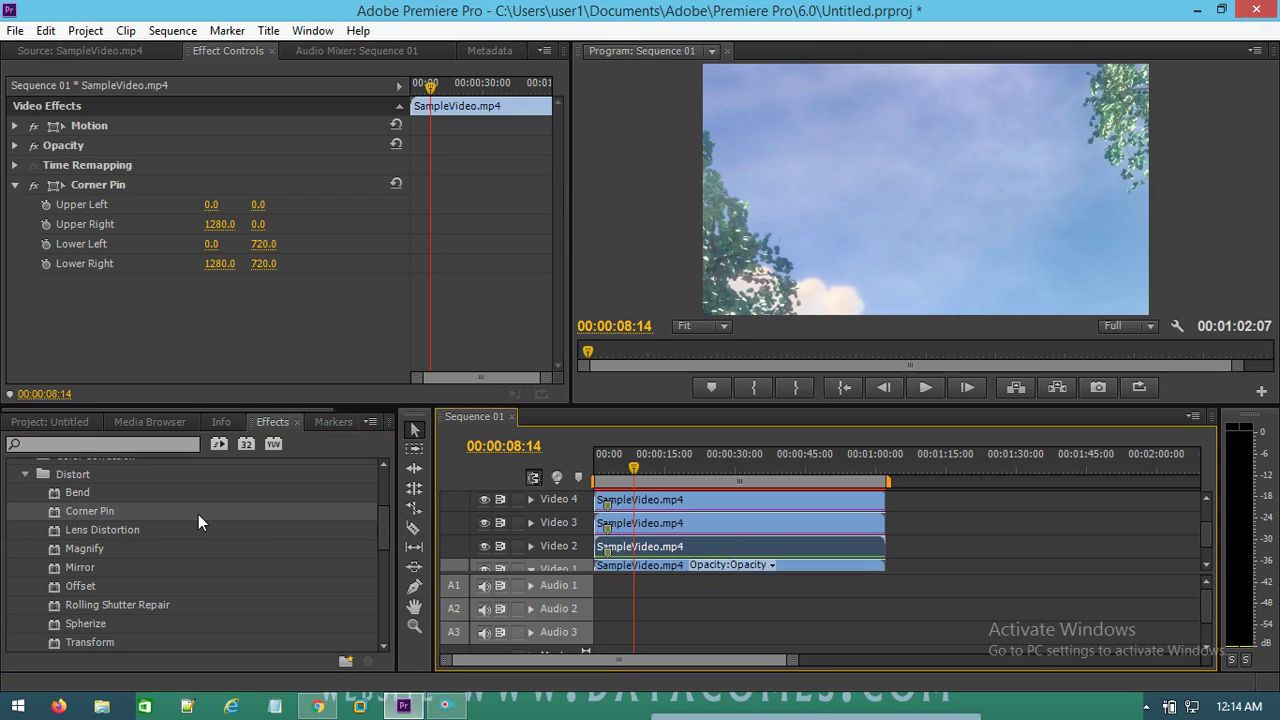
pyautogui.moveTo(91, 511); pyautogui.dragTo(635, 566)
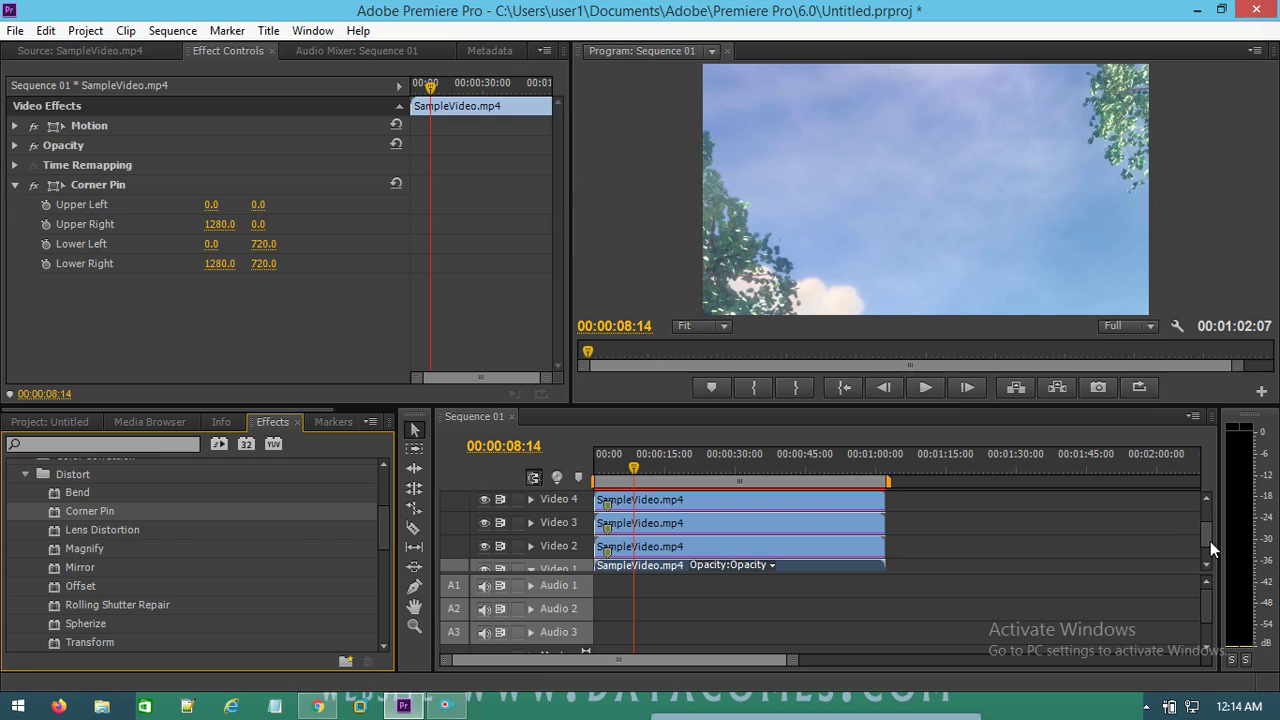
pyautogui.moveTo(1206, 538); pyautogui.dragTo(1206, 520)
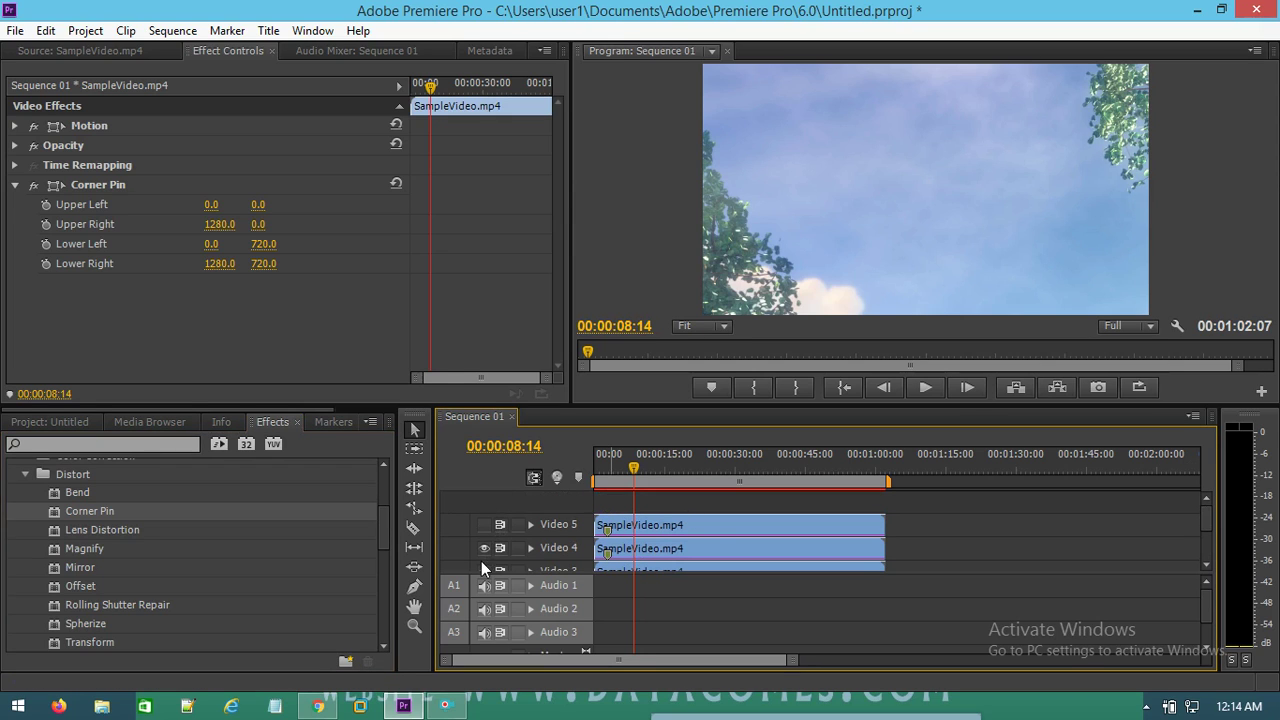
# Pin the Video 1 clip's right corners inward to 398.0, 287.5 and 400.7, 521.2, then show Video 2
pyautogui.moveTo(1206, 528); pyautogui.dragTo(1206, 566)
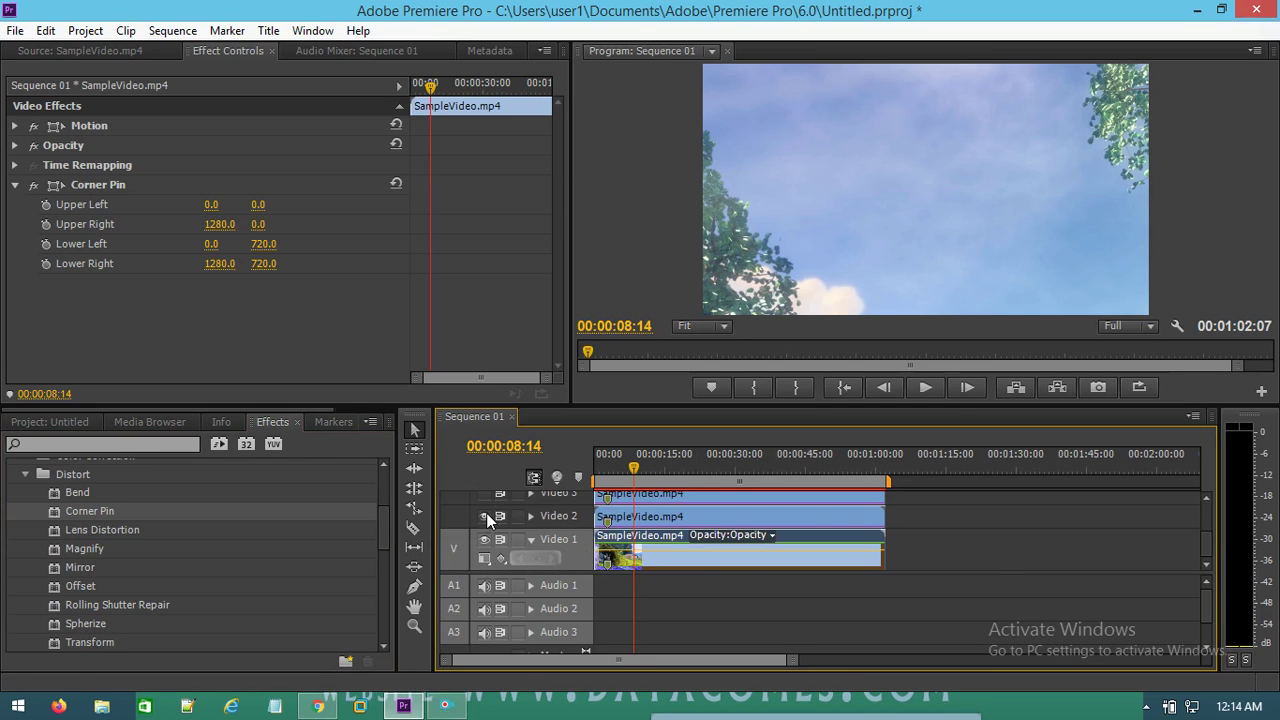
pyautogui.click(484, 540)
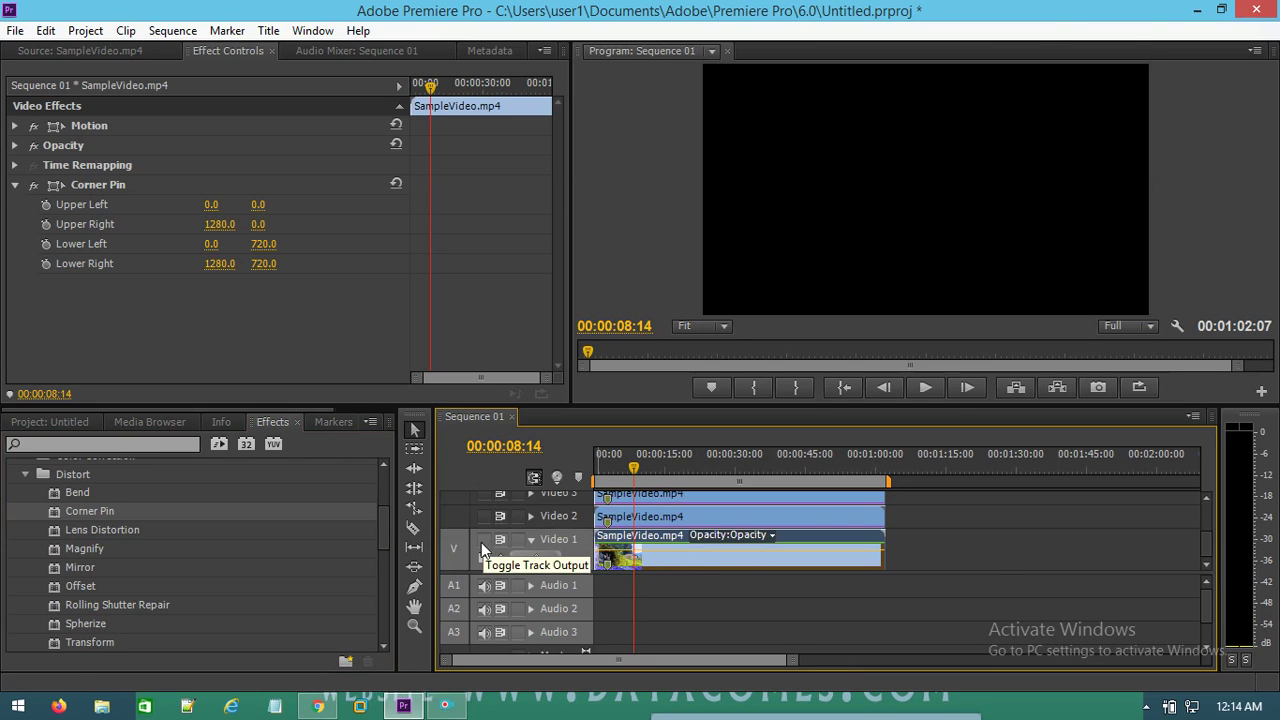
pyautogui.click(484, 540)
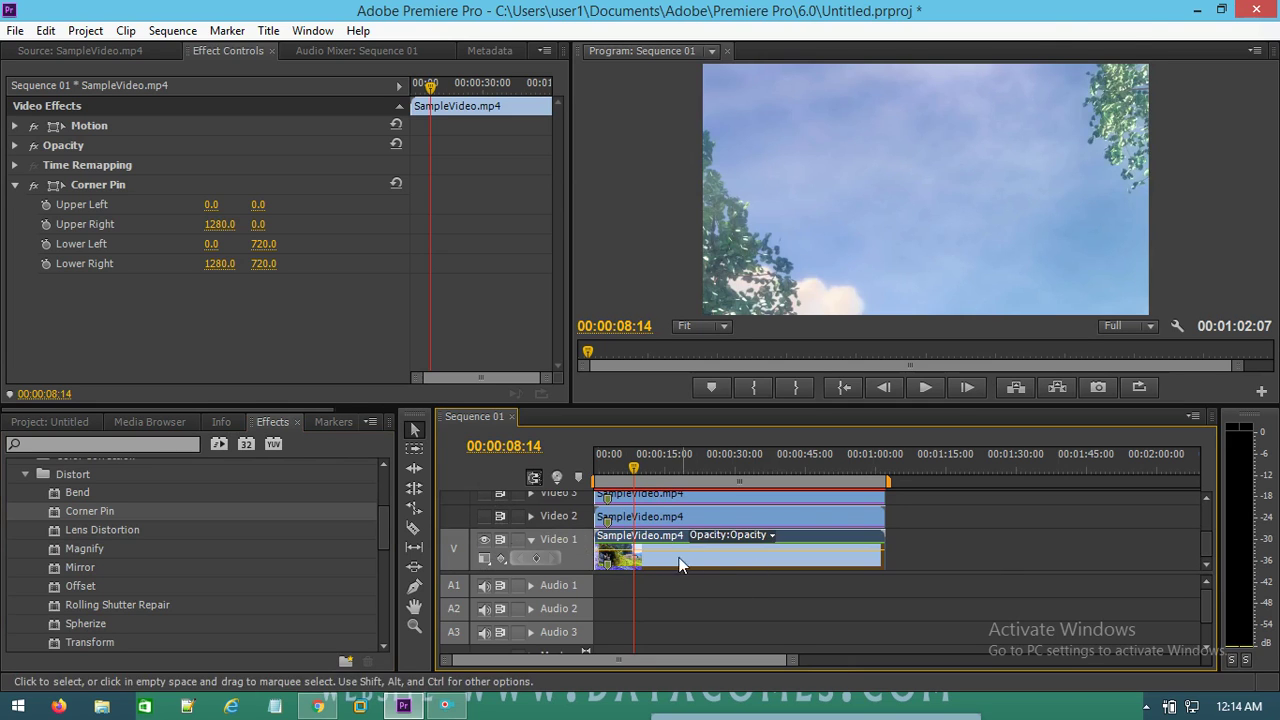
pyautogui.click(109, 184)
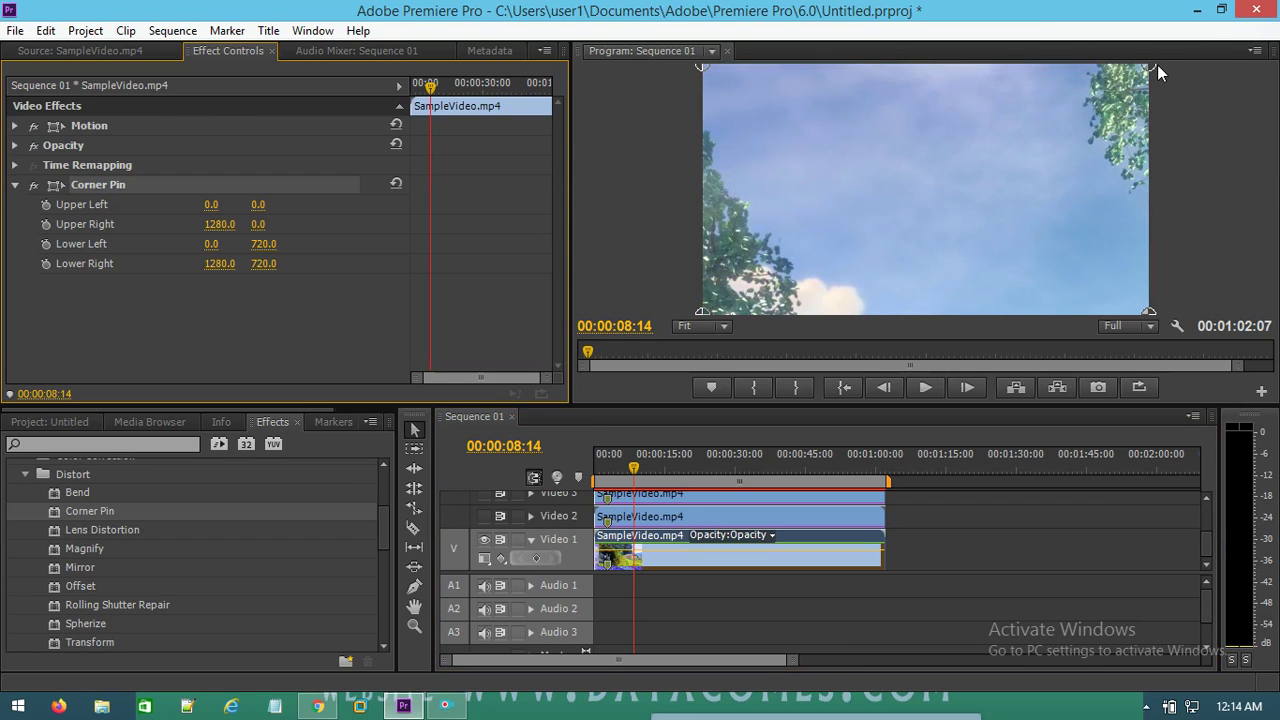
pyautogui.moveTo(1153, 67); pyautogui.dragTo(848, 158)
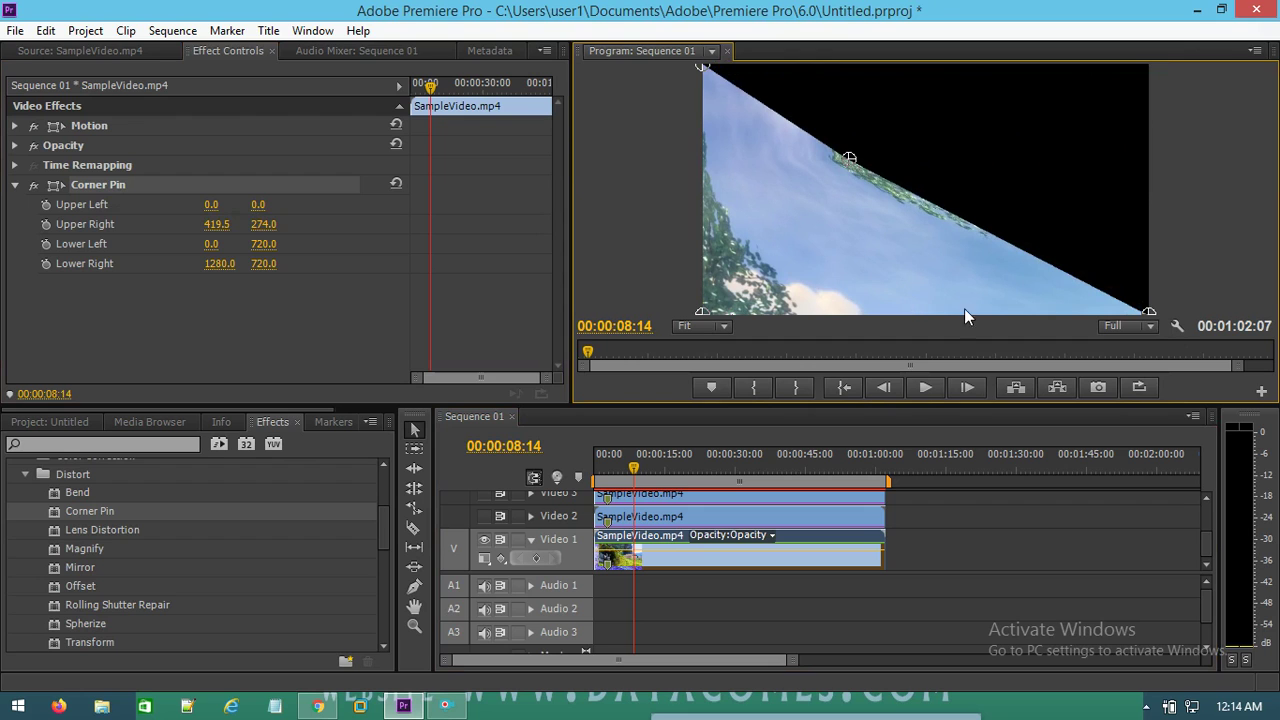
pyautogui.moveTo(1150, 312); pyautogui.dragTo(846, 255)
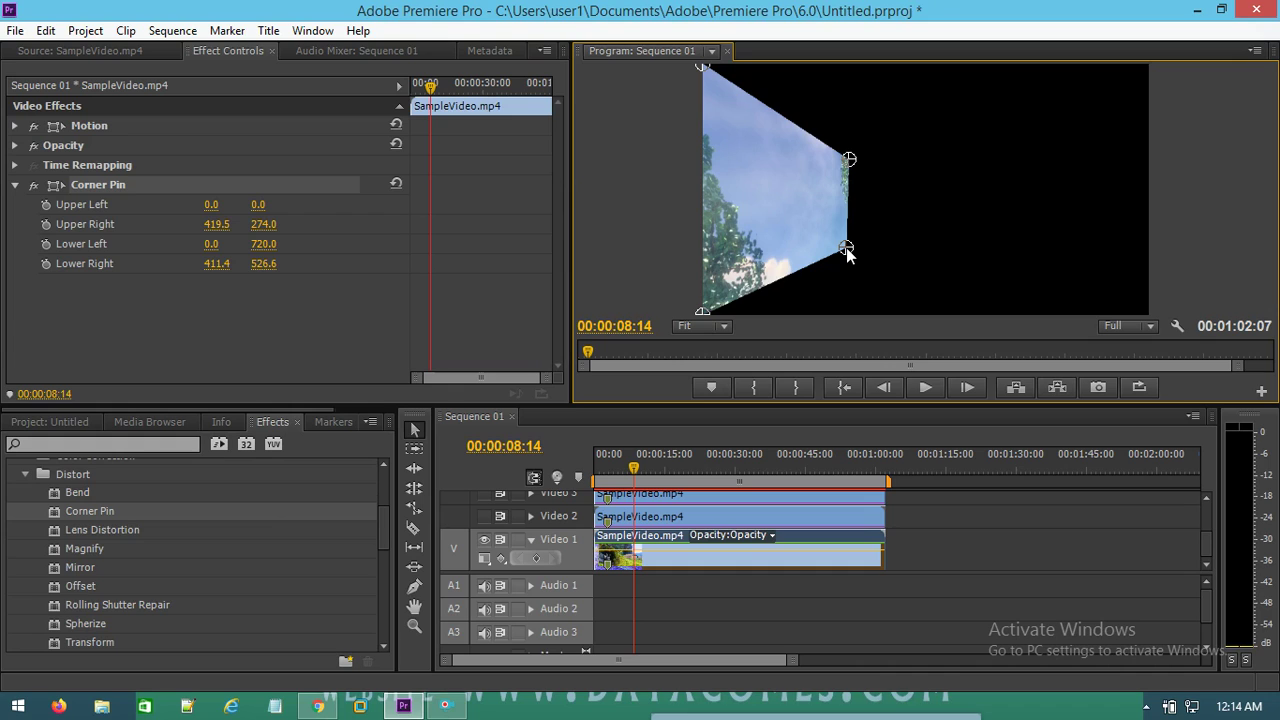
pyautogui.moveTo(848, 160); pyautogui.dragTo(843, 165)
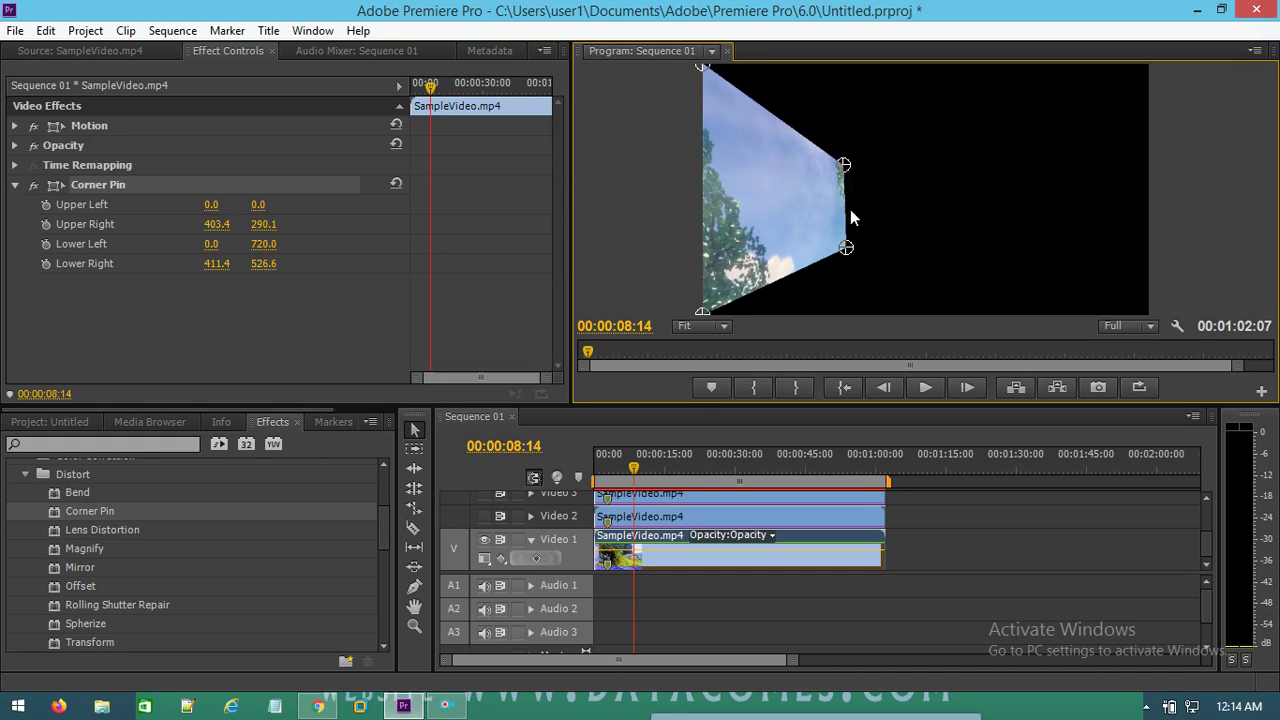
pyautogui.moveTo(848, 249); pyautogui.dragTo(843, 247)
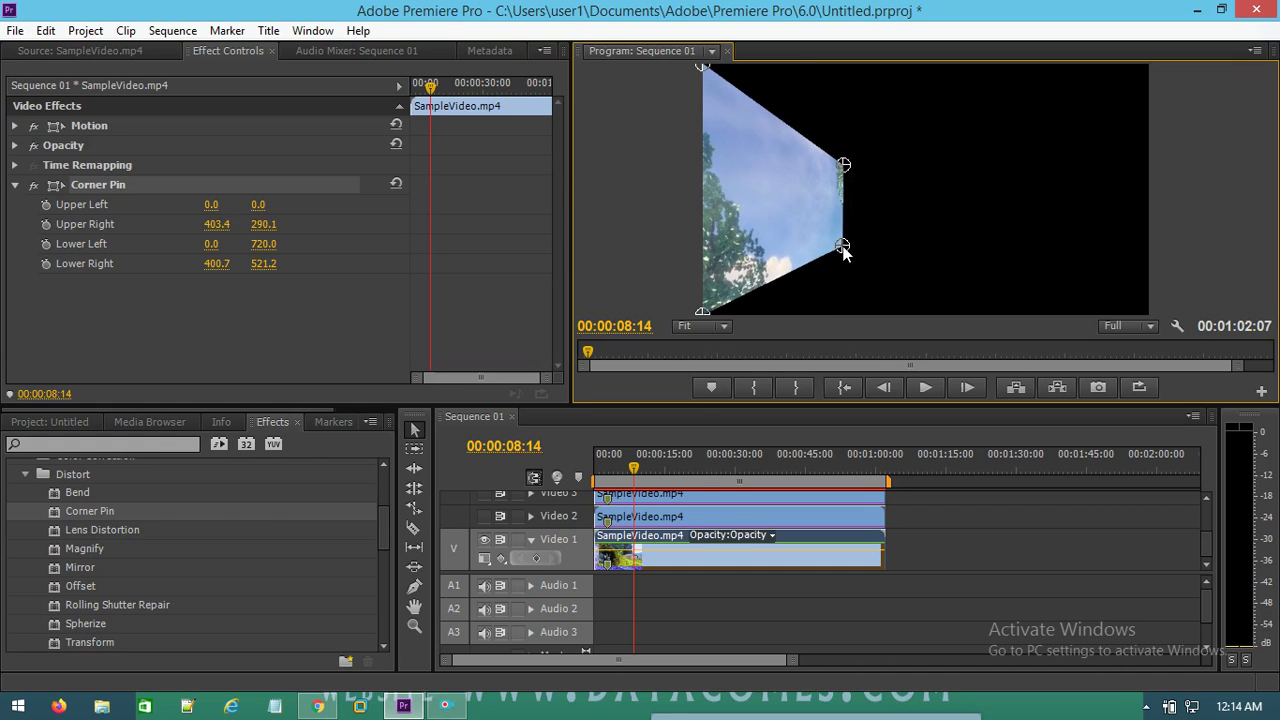
pyautogui.moveTo(846, 172); pyautogui.dragTo(844, 170)
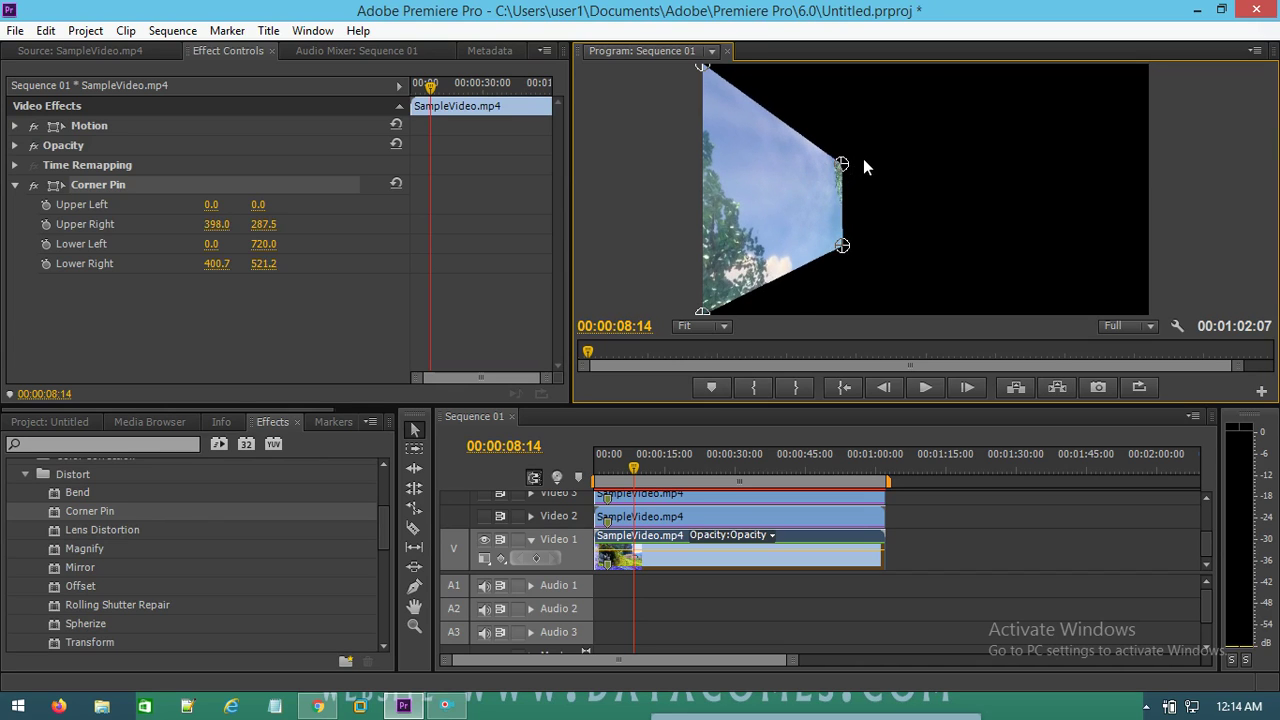
pyautogui.click(484, 517)
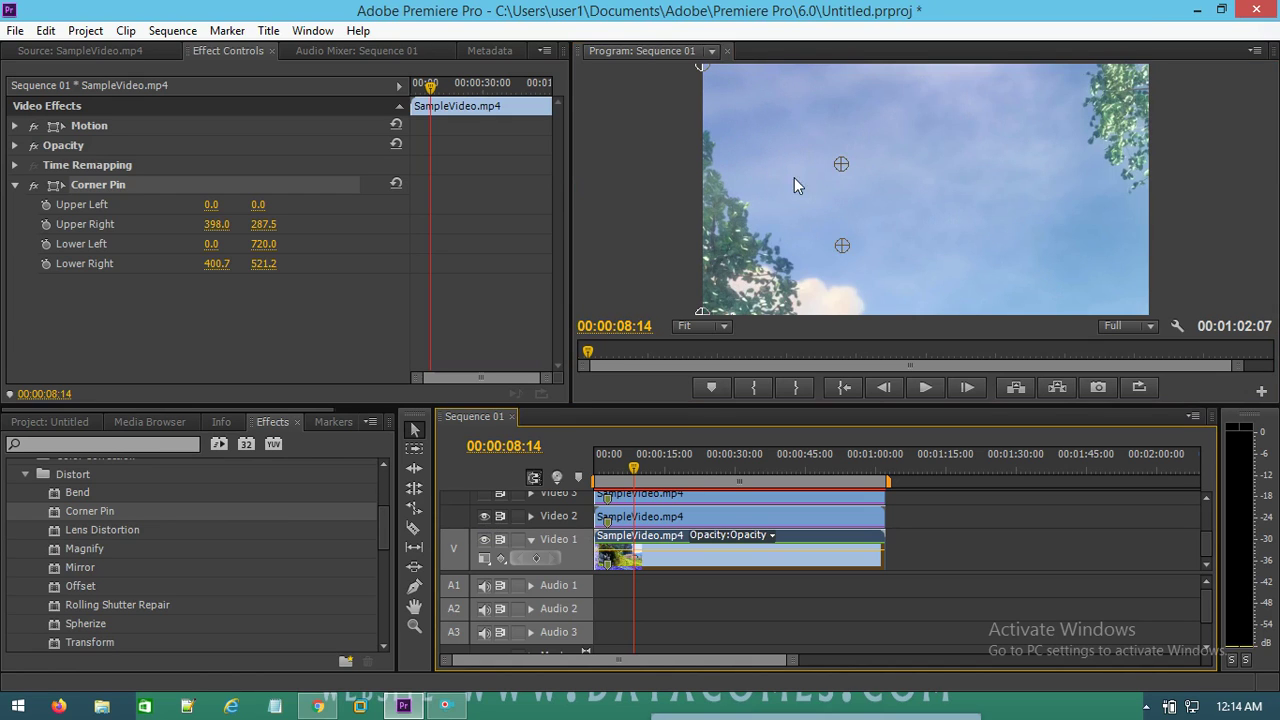
# Apply Corner Pin to the Video 2 clip and pull its left corners toward the centre
pyautogui.click(1178, 159)
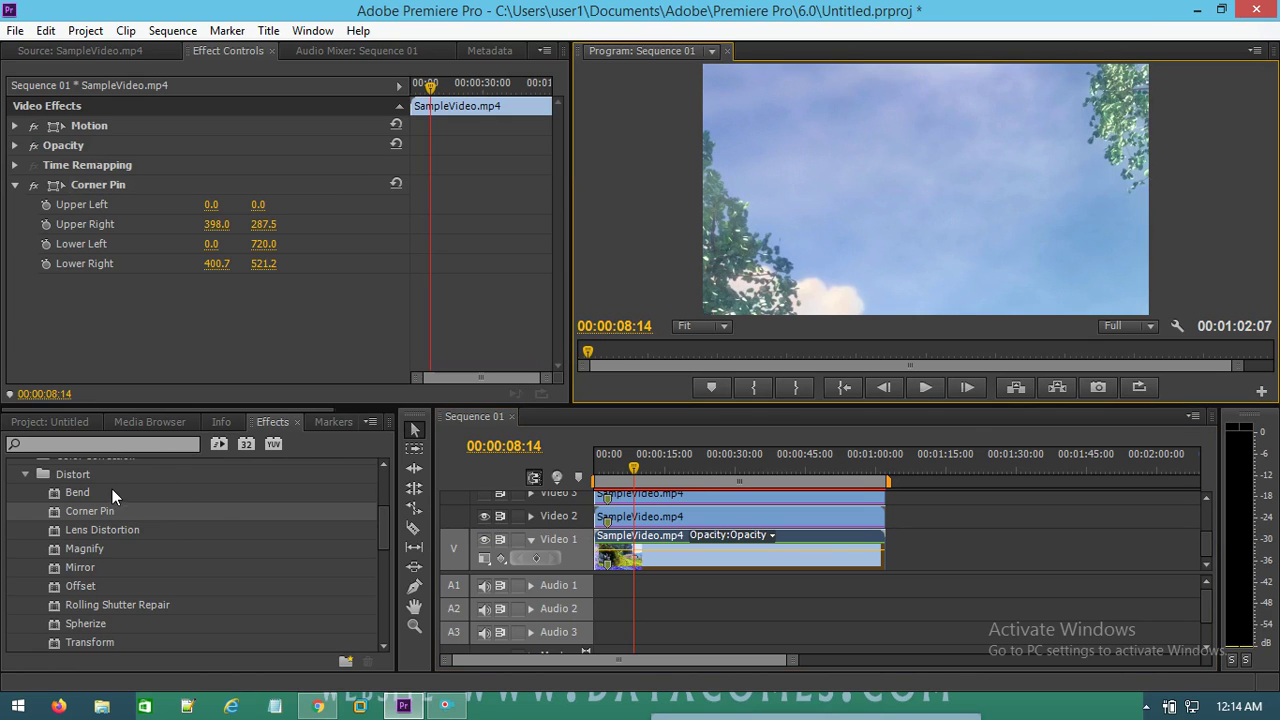
pyautogui.click(737, 490)
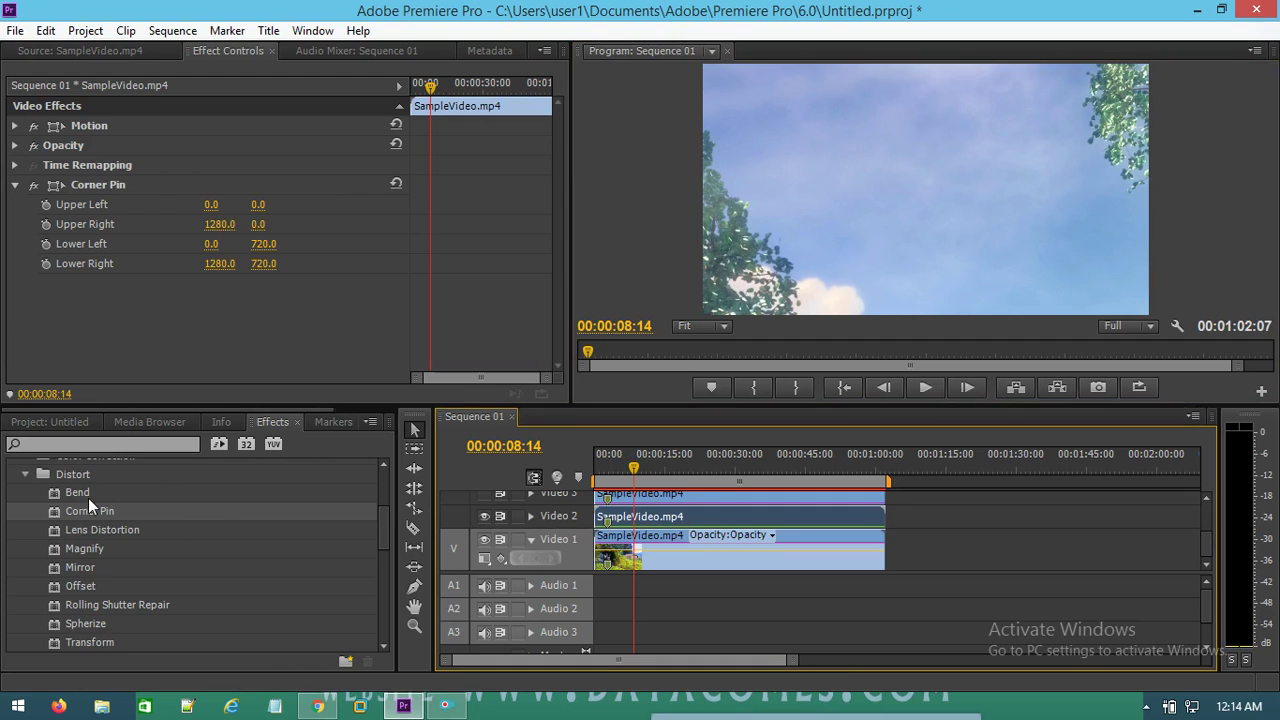
pyautogui.moveTo(85, 511); pyautogui.dragTo(680, 520)
pyautogui.scroll(-1, 140, 320)
pyautogui.click(85, 281)
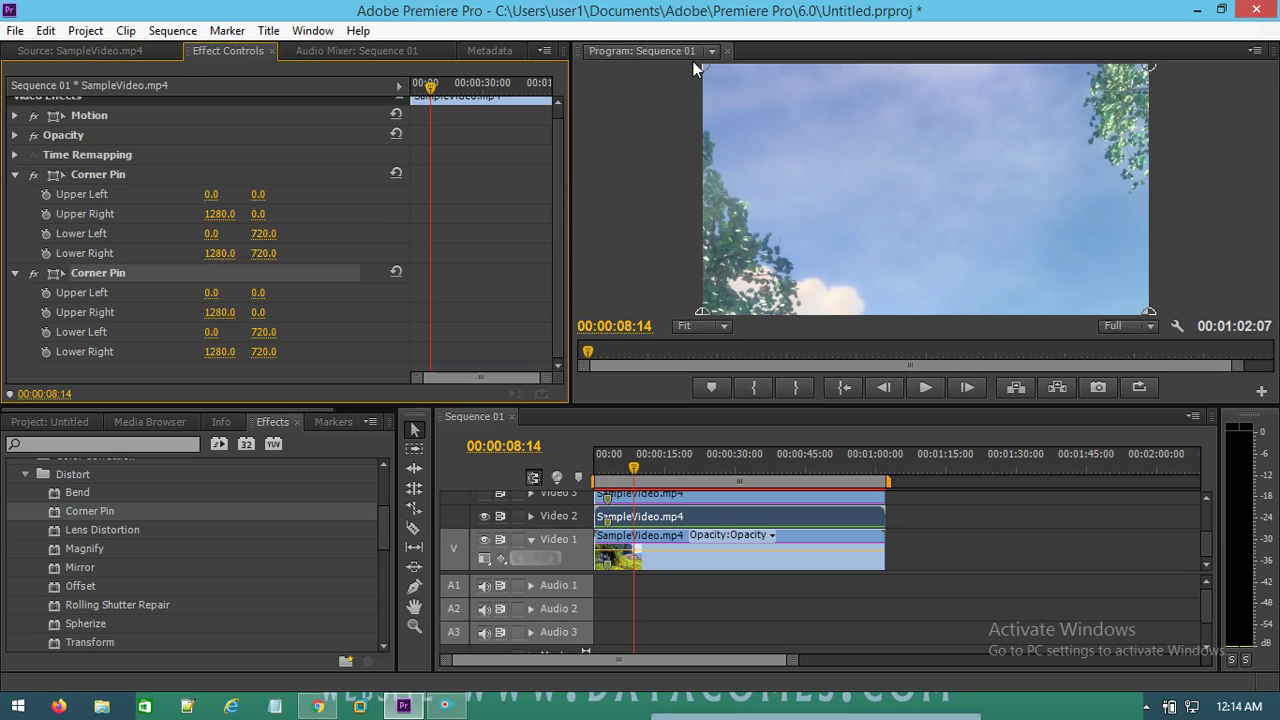
pyautogui.click(909, 129)
pyautogui.moveTo(701, 65); pyautogui.dragTo(972, 166)
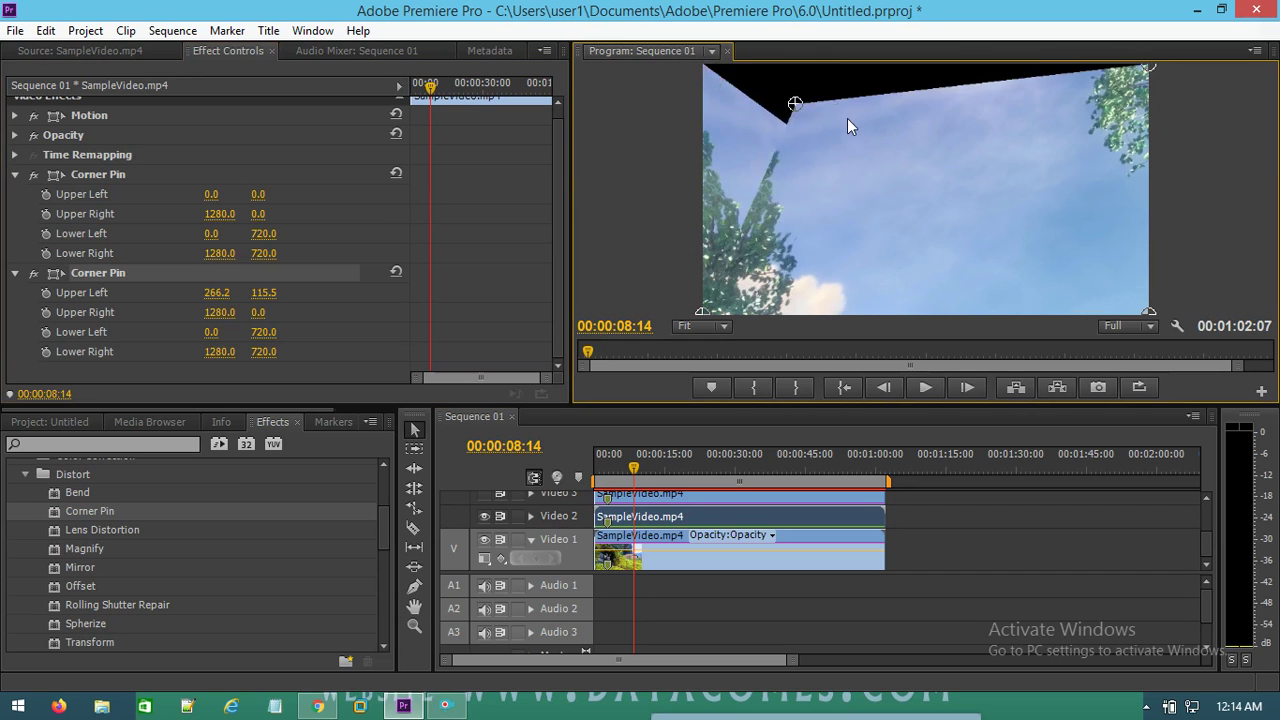
pyautogui.moveTo(702, 311); pyautogui.dragTo(973, 241)
# Restore the accidentally deleted Corner Pin, nudge the top-left corner down, and show Video 3
pyautogui.press('Delete')
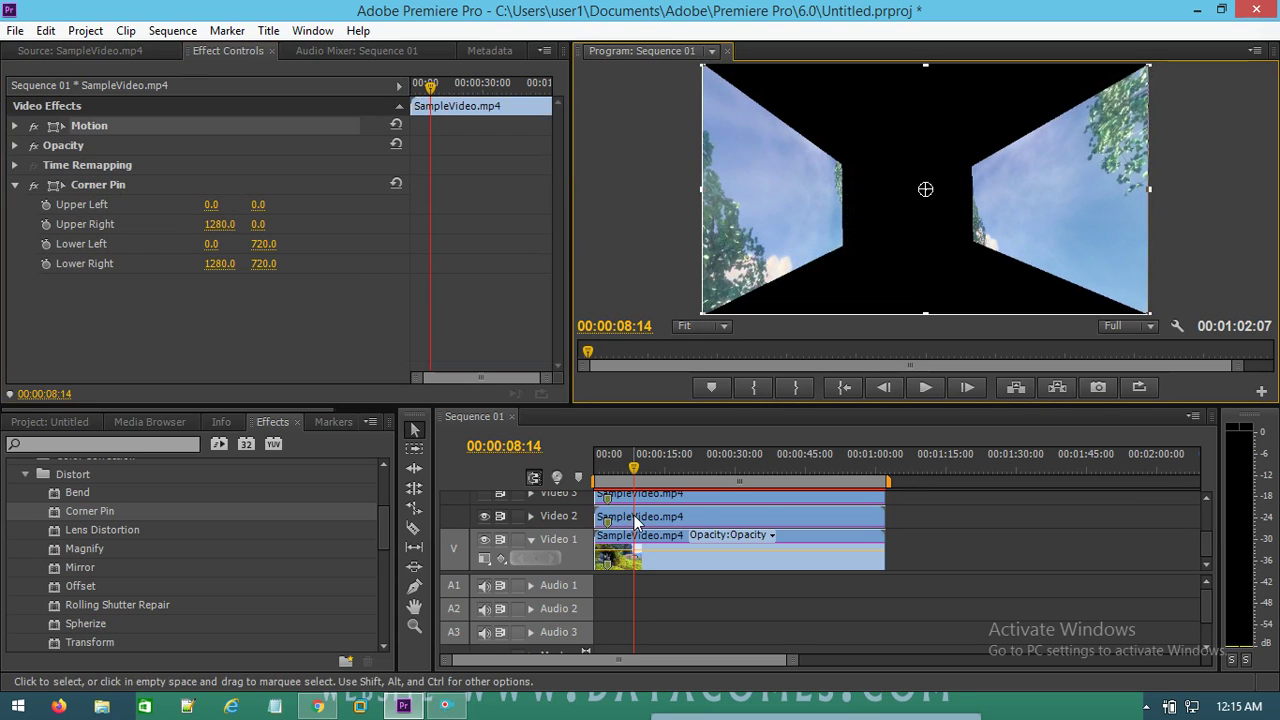
pyautogui.hotkey('ctrl', 'z')
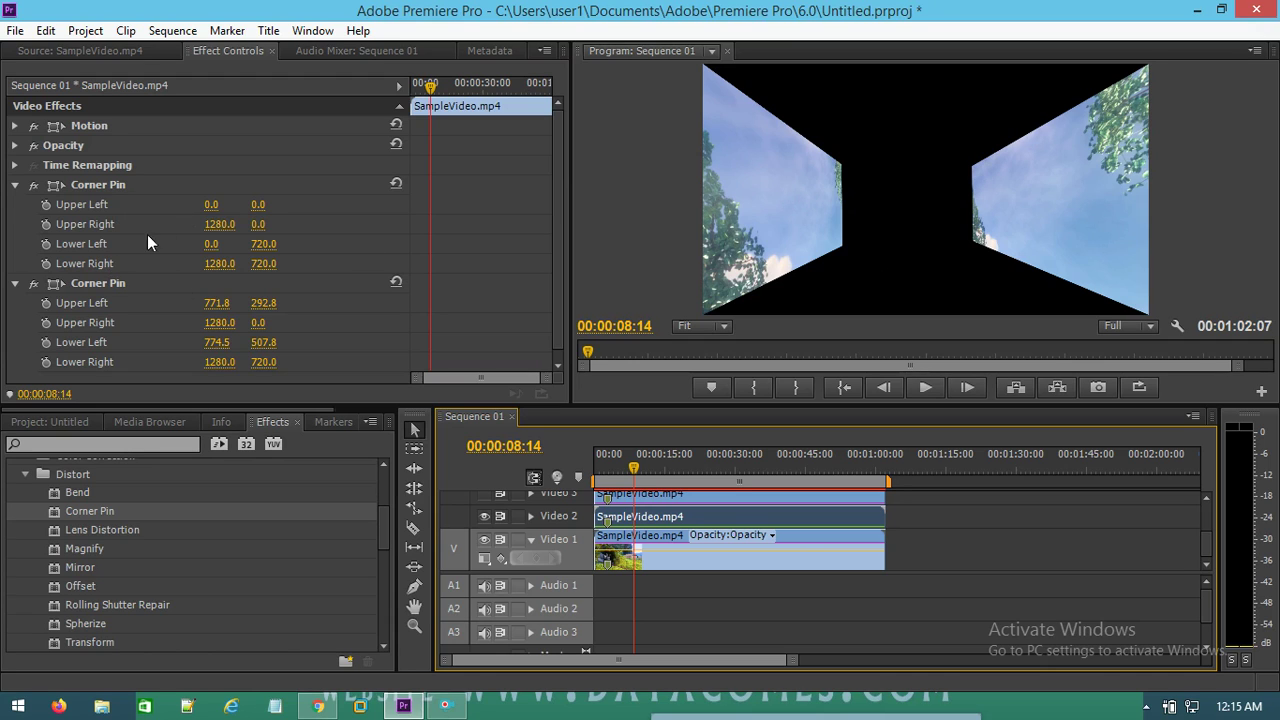
pyautogui.click(108, 284)
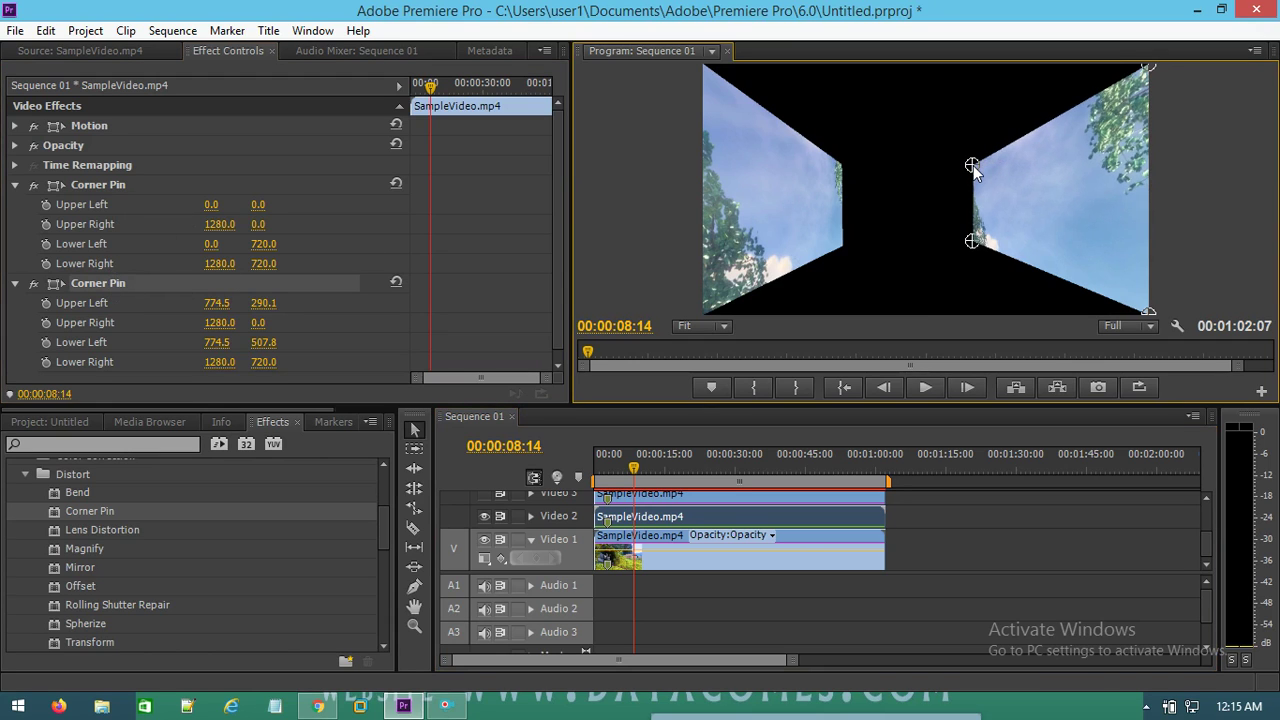
pyautogui.moveTo(973, 165); pyautogui.dragTo(975, 172)
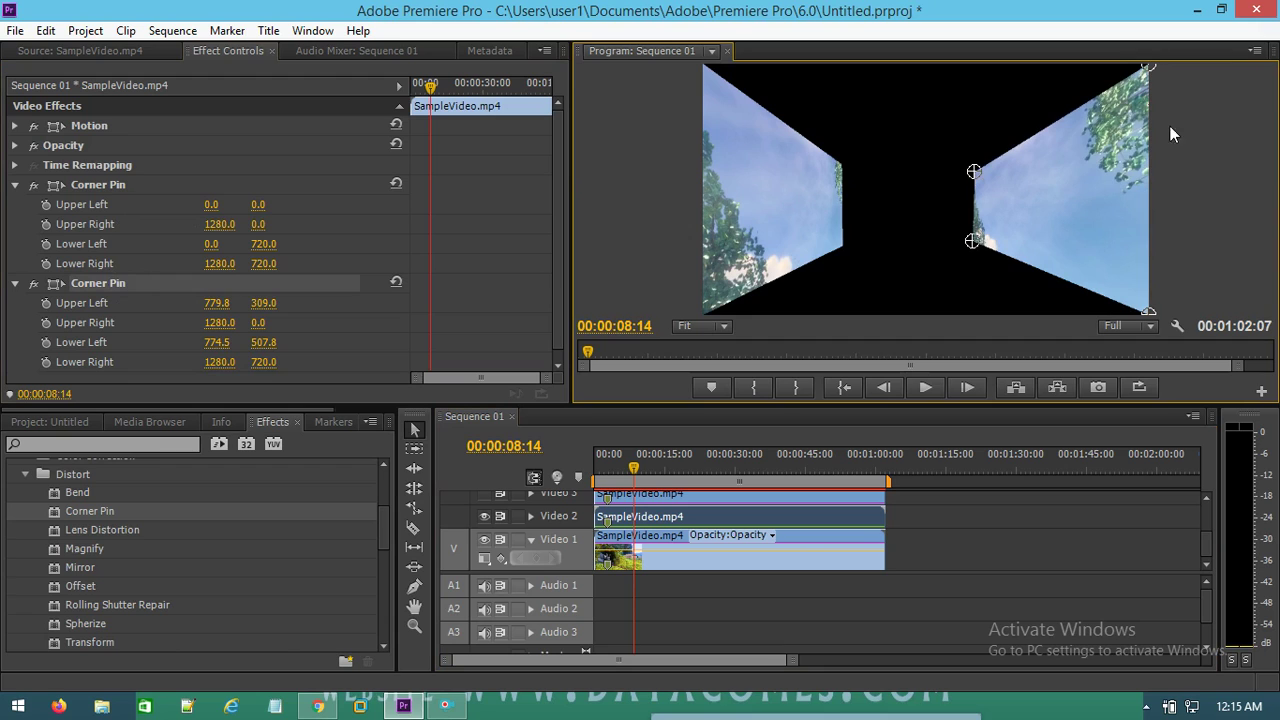
pyautogui.click(1155, 190)
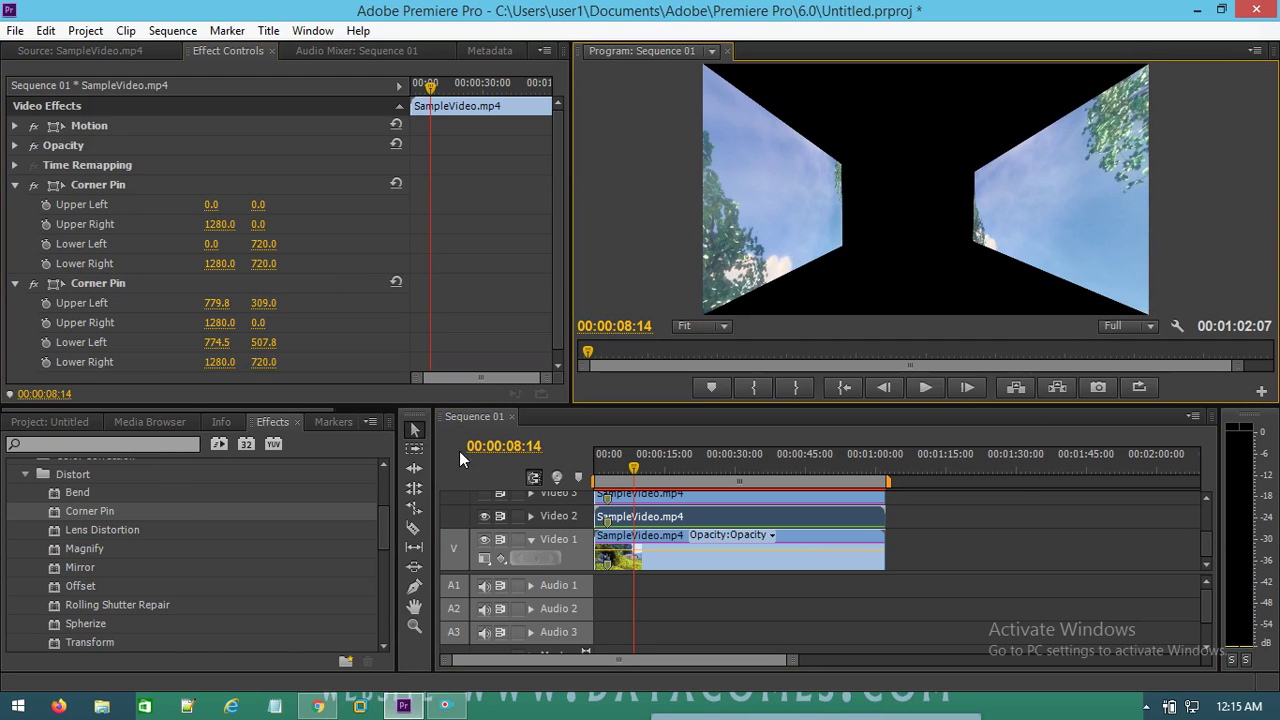
pyautogui.click(485, 494)
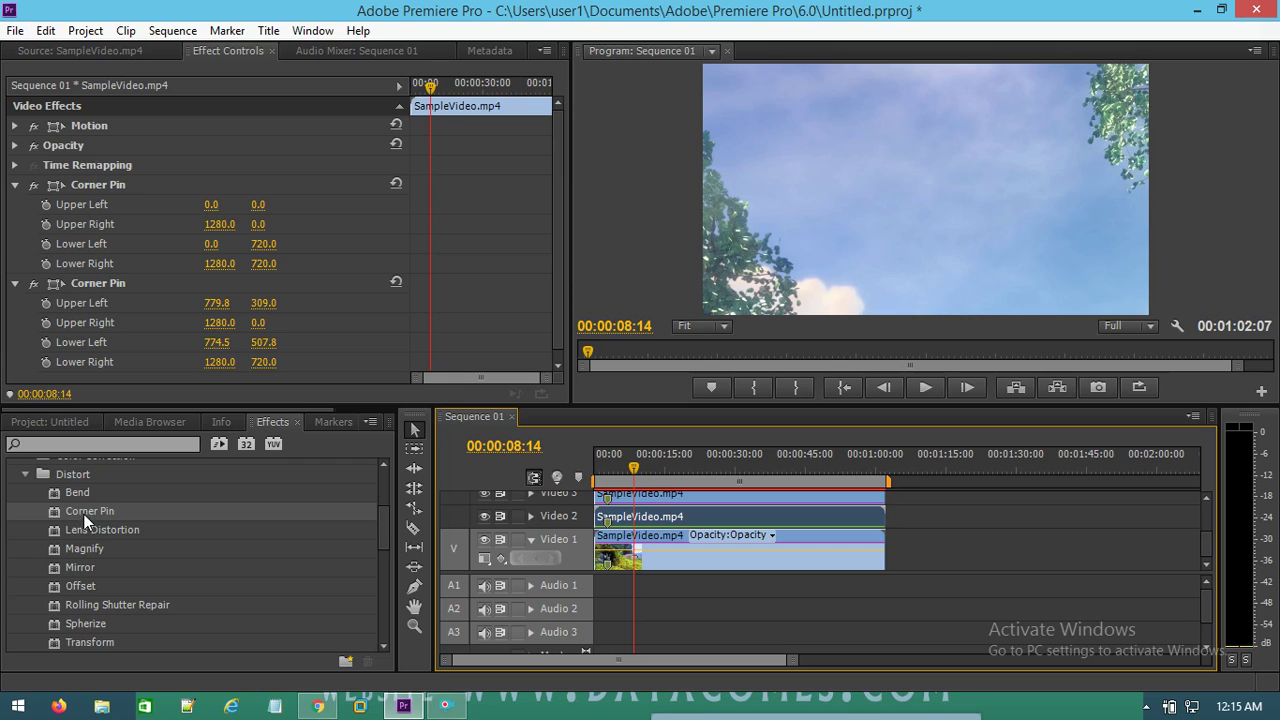
# Raise the Video 3 clip's lower corners to 411.4, 284.8 and 771.8, 311.6
pyautogui.click(620, 498)
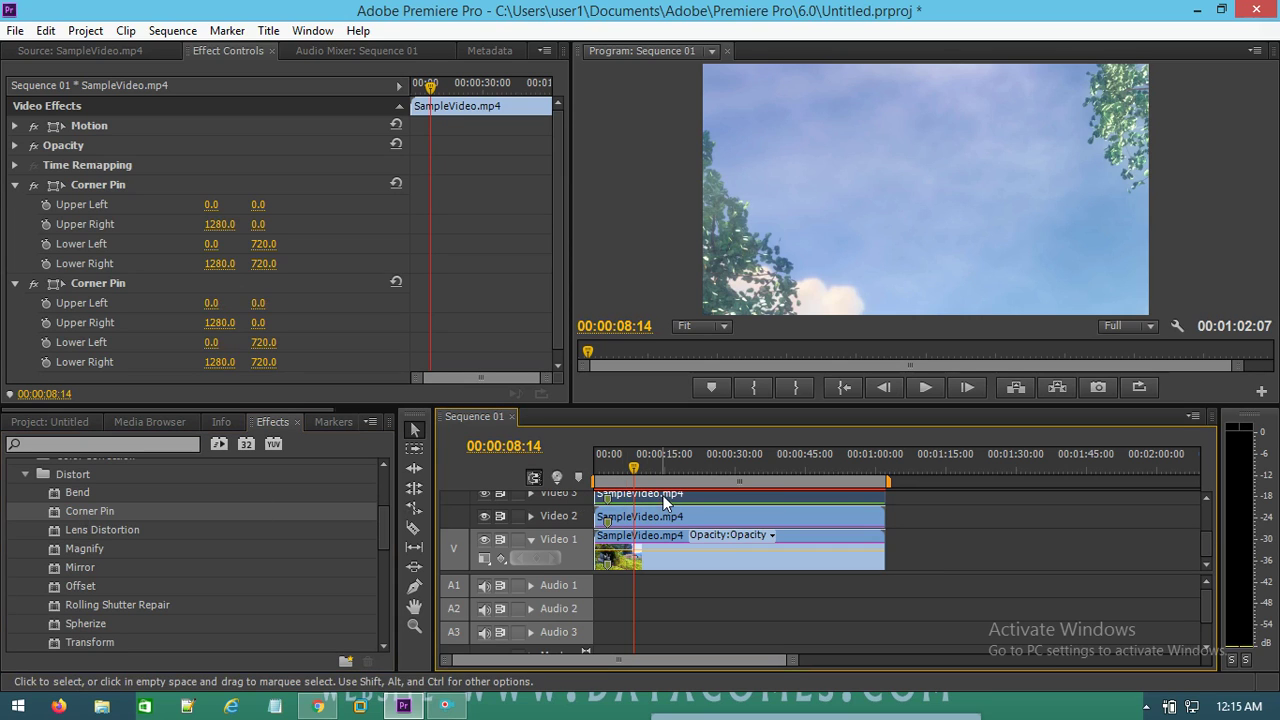
pyautogui.scroll(-1, 190, 338)
pyautogui.click(259, 274)
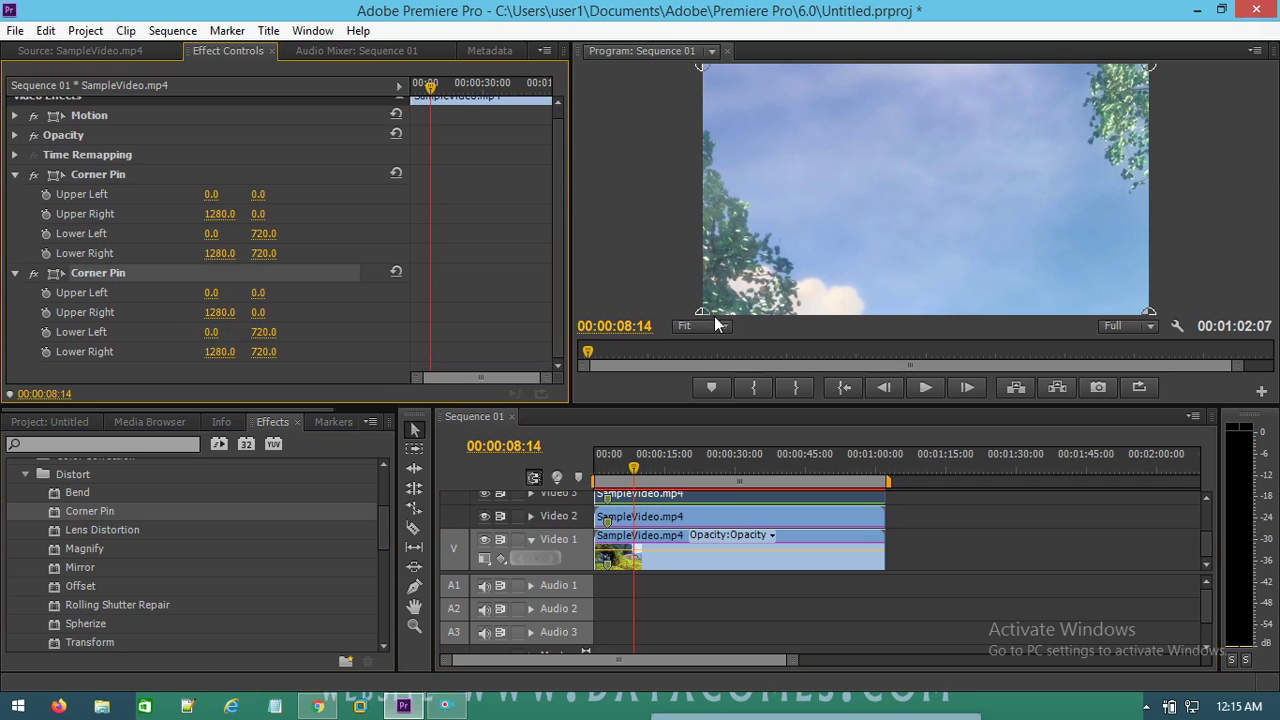
pyautogui.moveTo(704, 312)
pyautogui.mouseDown()
pyautogui.moveTo(850, 150)
pyautogui.moveTo(846, 162)
pyautogui.mouseUp()
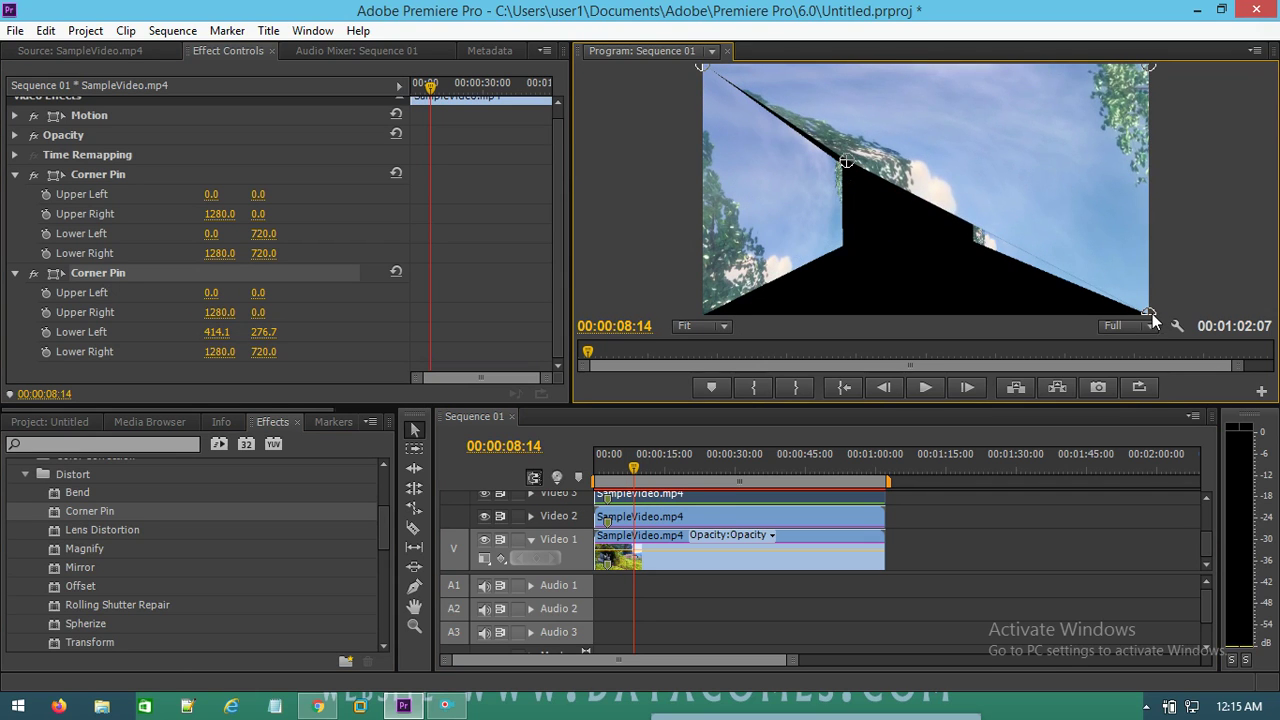
pyautogui.moveTo(1150, 313); pyautogui.dragTo(972, 173)
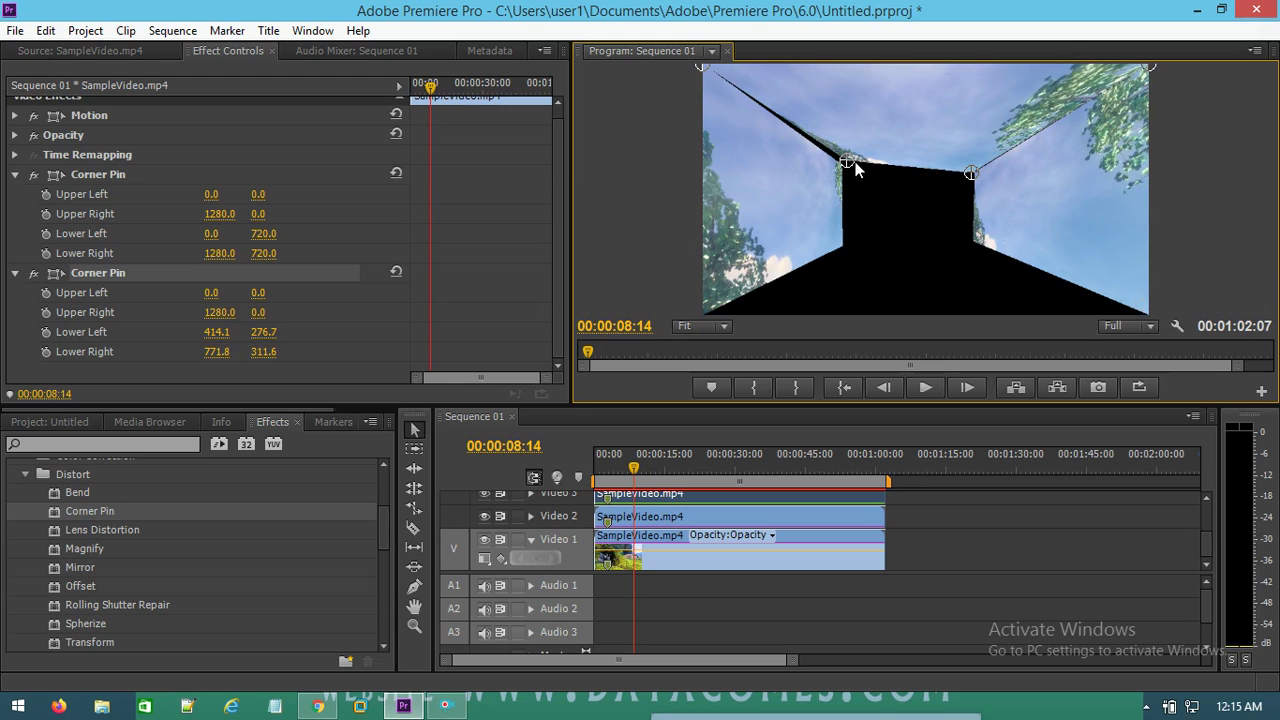
pyautogui.moveTo(851, 161); pyautogui.dragTo(850, 164)
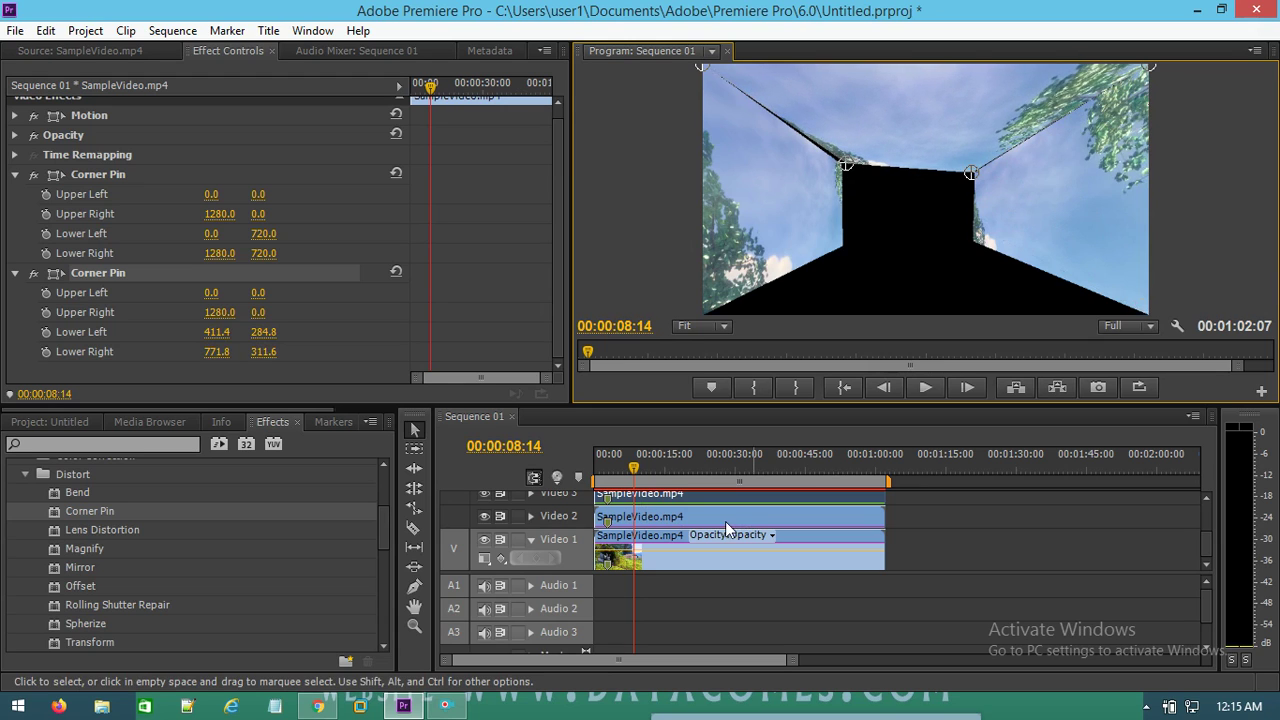
pyautogui.moveTo(1205, 546); pyautogui.dragTo(1204, 528)
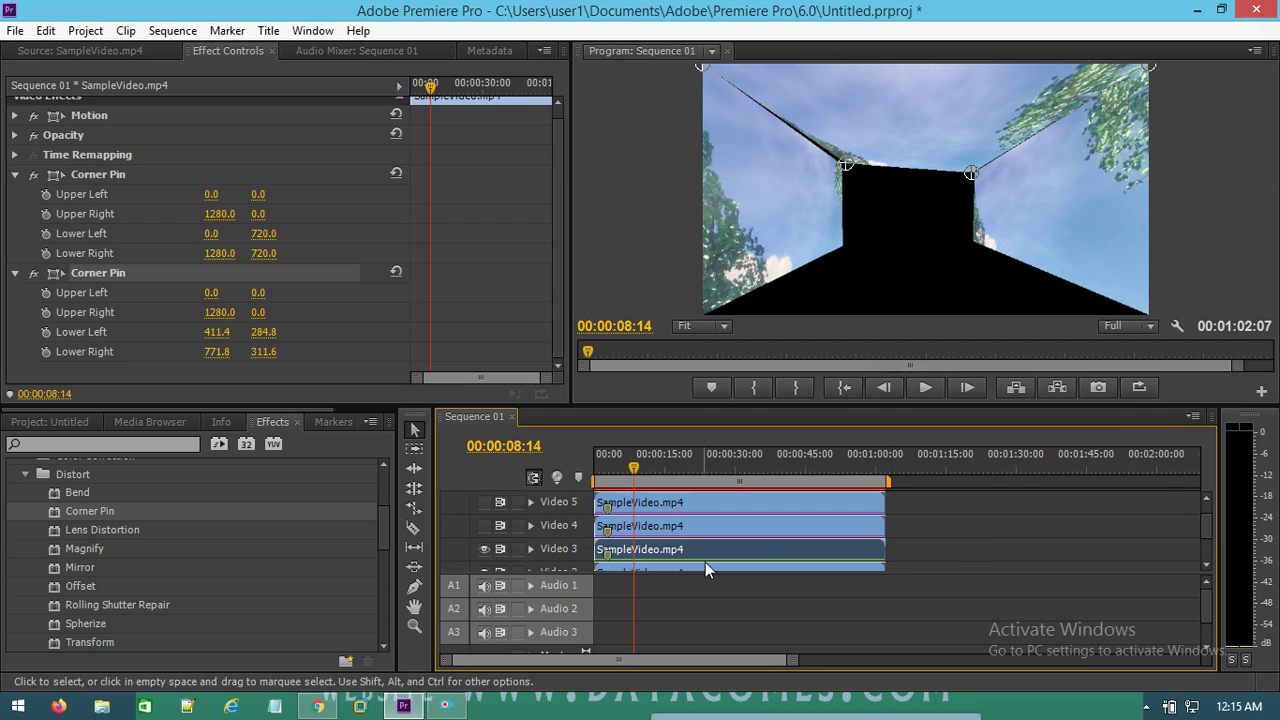
# Show Video 4 and corner-pin its top corners down toward the centre as a floor panel
pyautogui.click(650, 525)
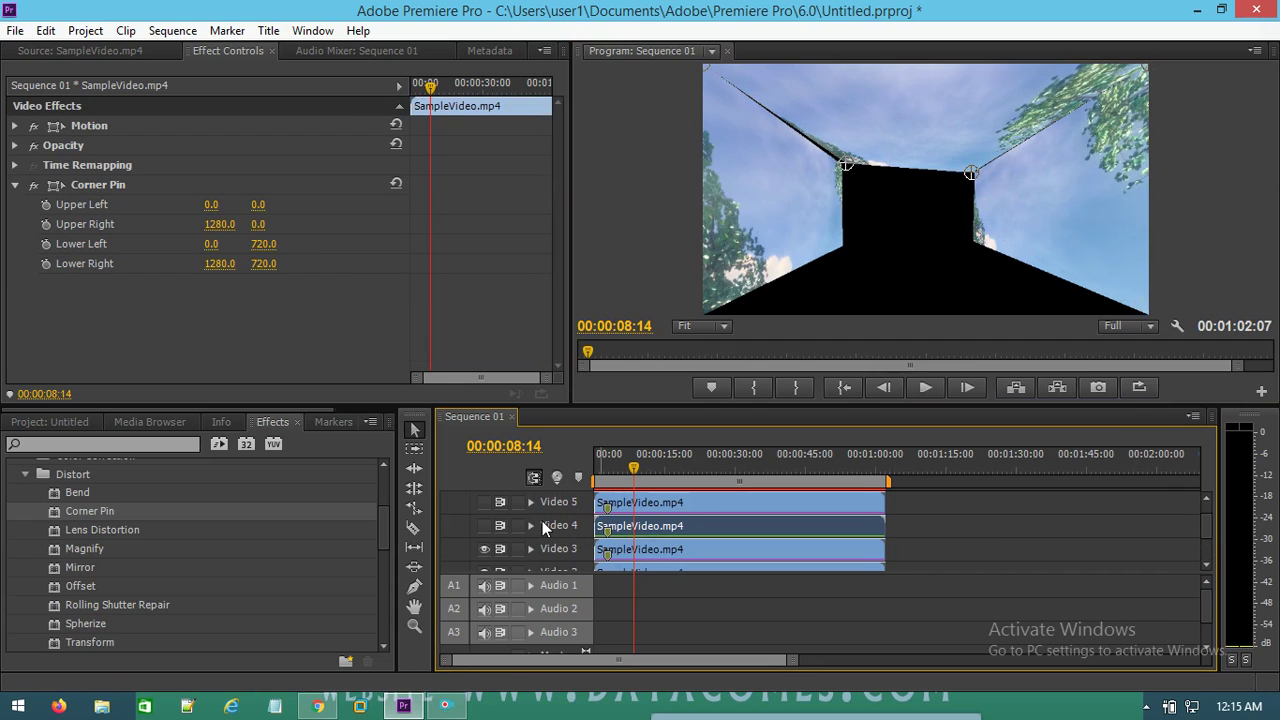
pyautogui.click(485, 525)
pyautogui.moveTo(60, 511); pyautogui.dragTo(697, 526)
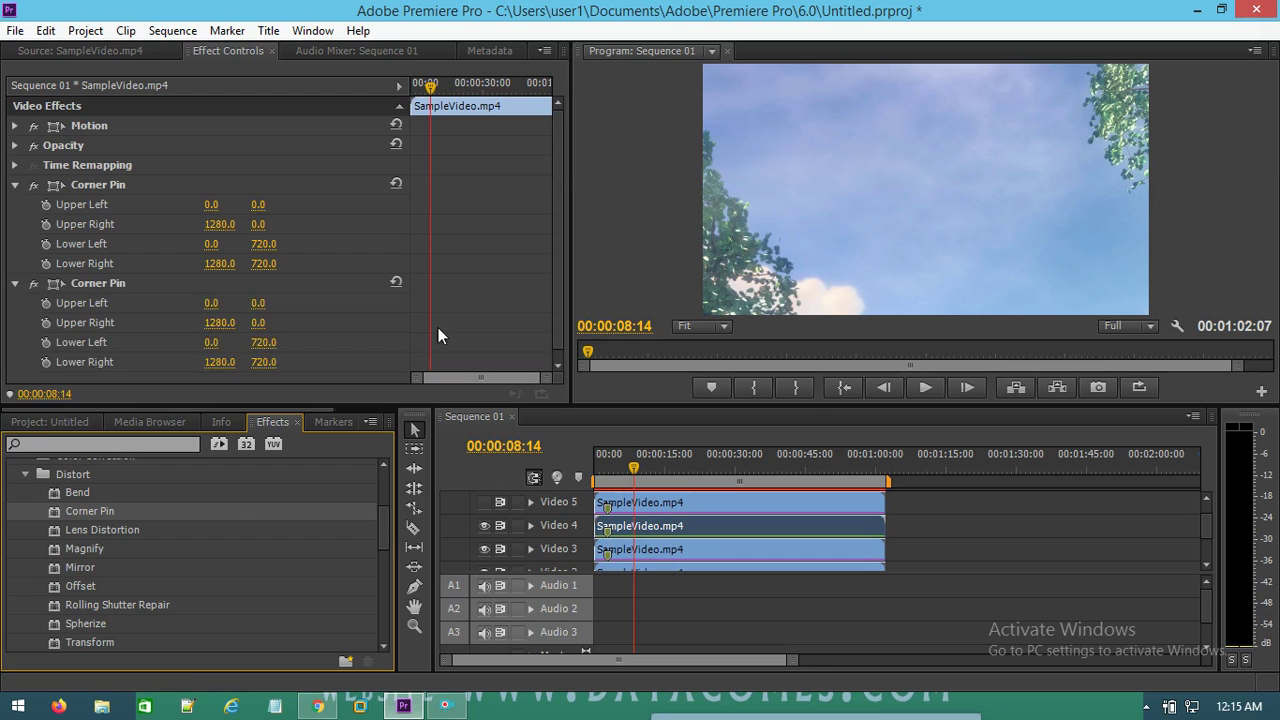
pyautogui.click(108, 283)
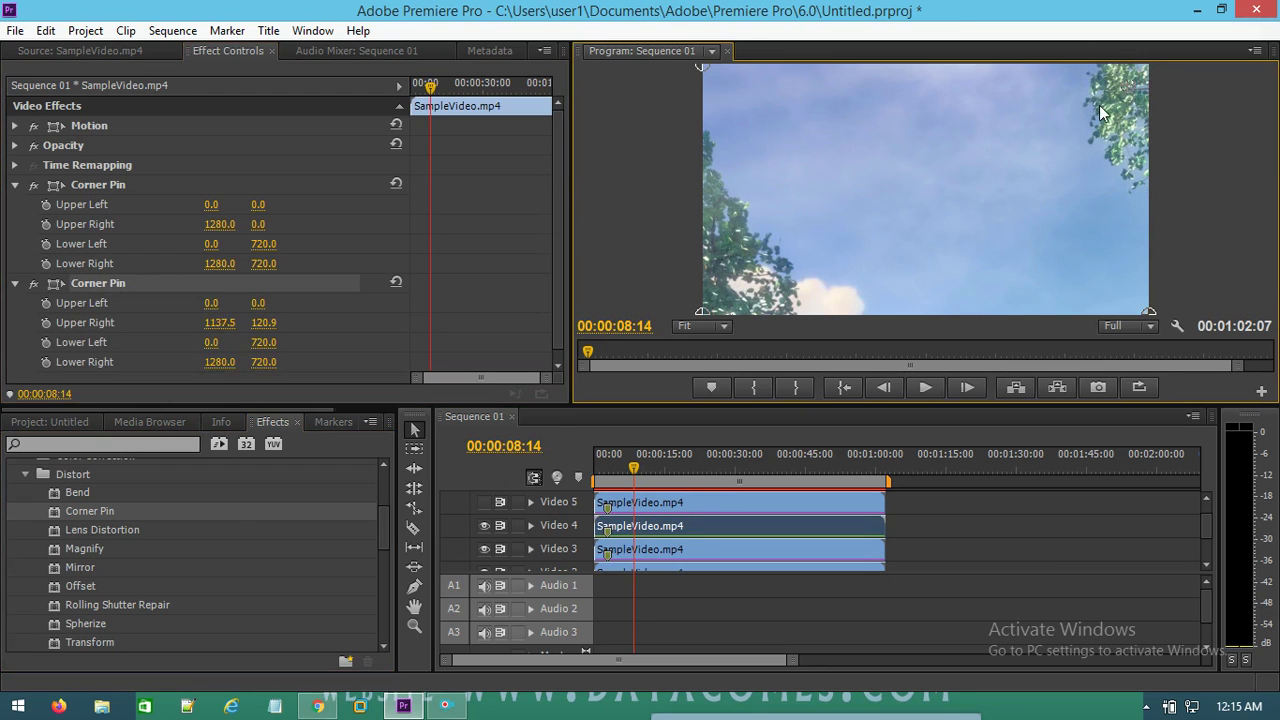
pyautogui.moveTo(1148, 68)
pyautogui.mouseDown()
pyautogui.moveTo(967, 211)
pyautogui.moveTo(977, 238)
pyautogui.mouseUp()
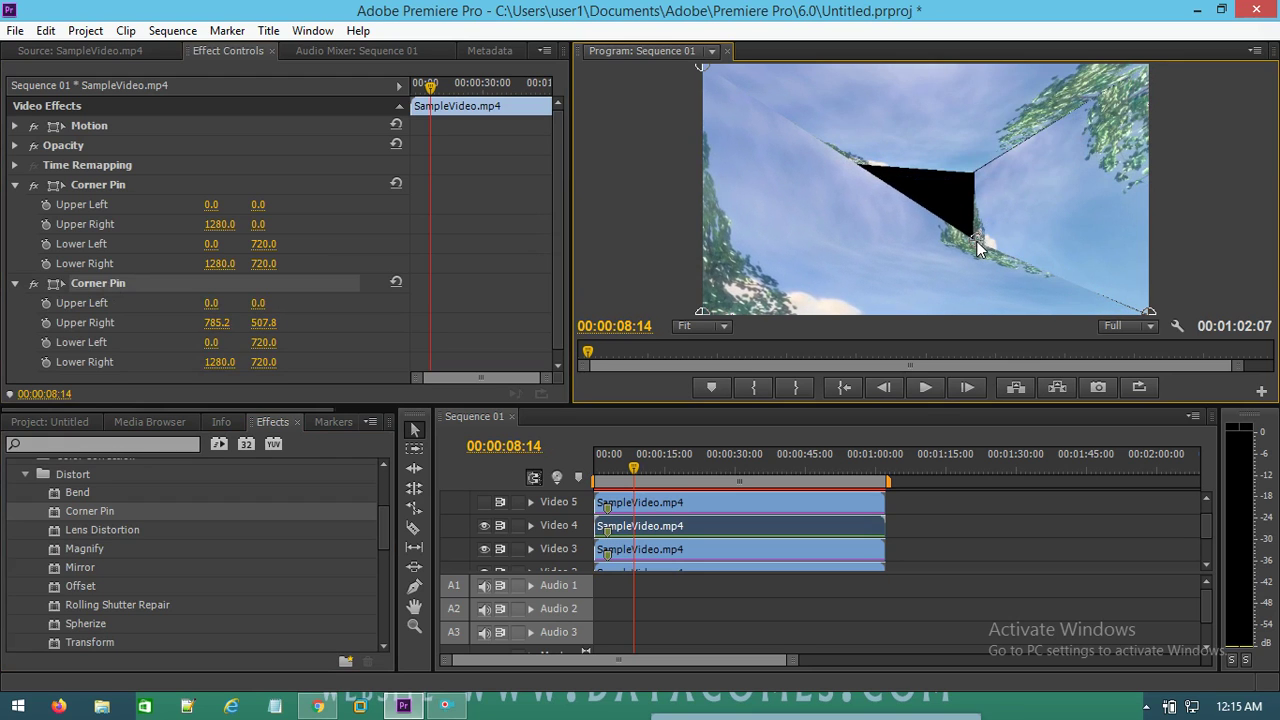
pyautogui.moveTo(700, 66); pyautogui.dragTo(839, 247)
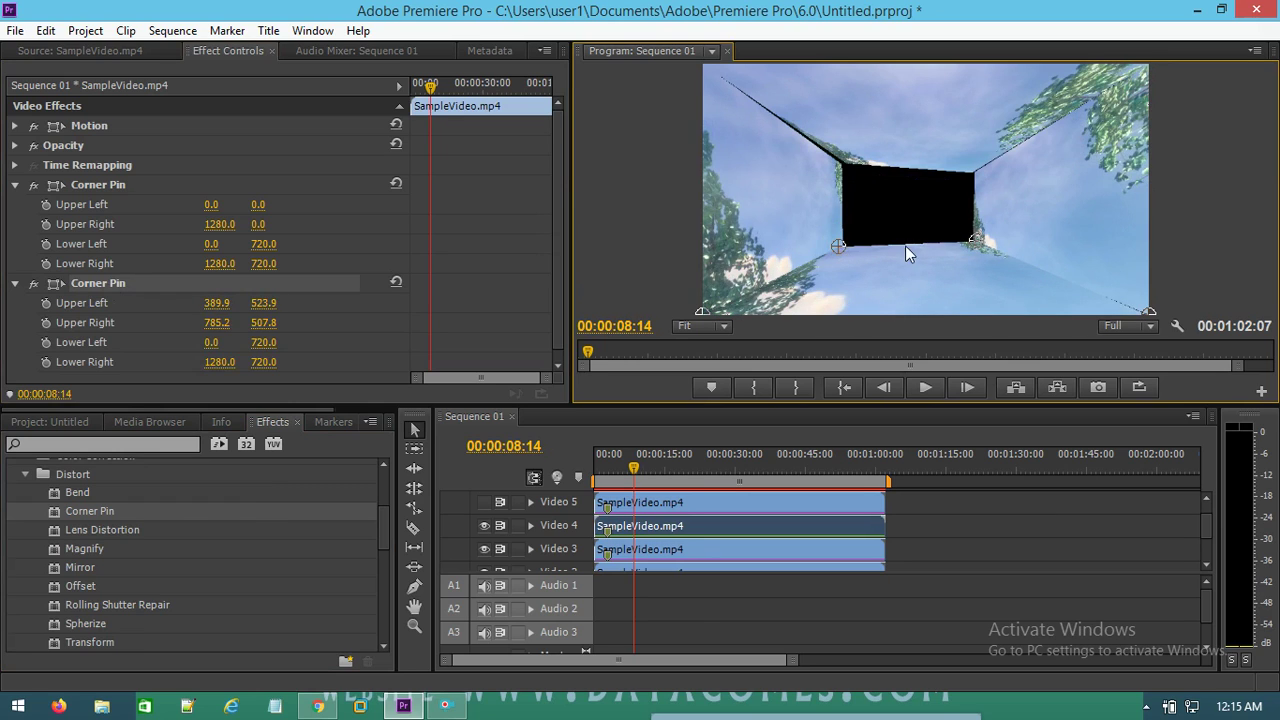
pyautogui.moveTo(973, 238); pyautogui.dragTo(971, 242)
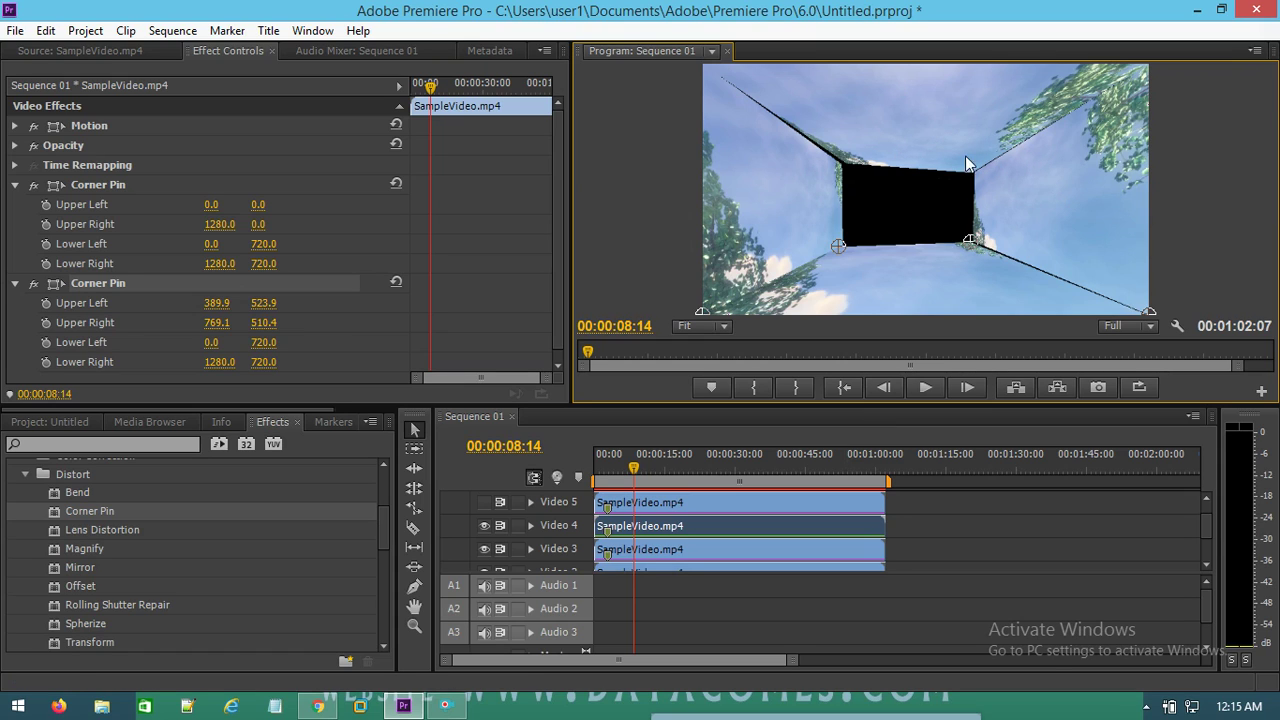
# Adjust the Video 3 ceiling's lower-right corner, then show the Video 5 track
pyautogui.click(675, 548)
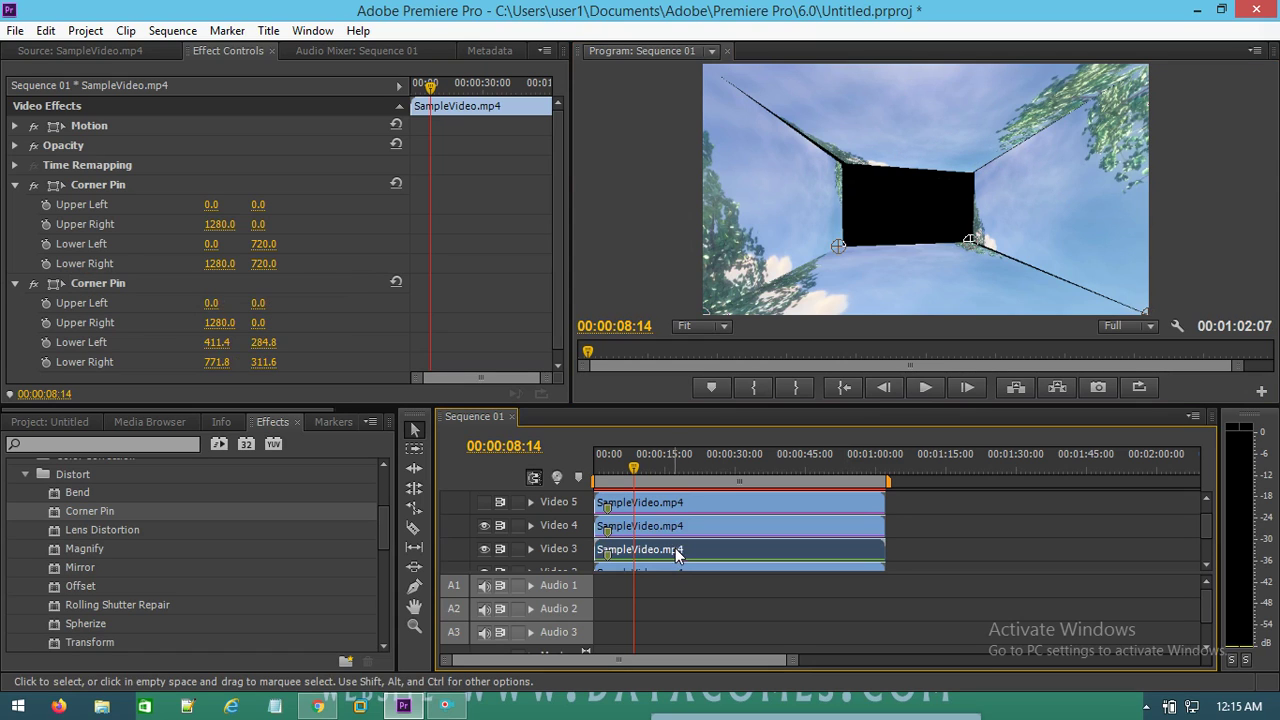
pyautogui.click(116, 294)
pyautogui.click(127, 288)
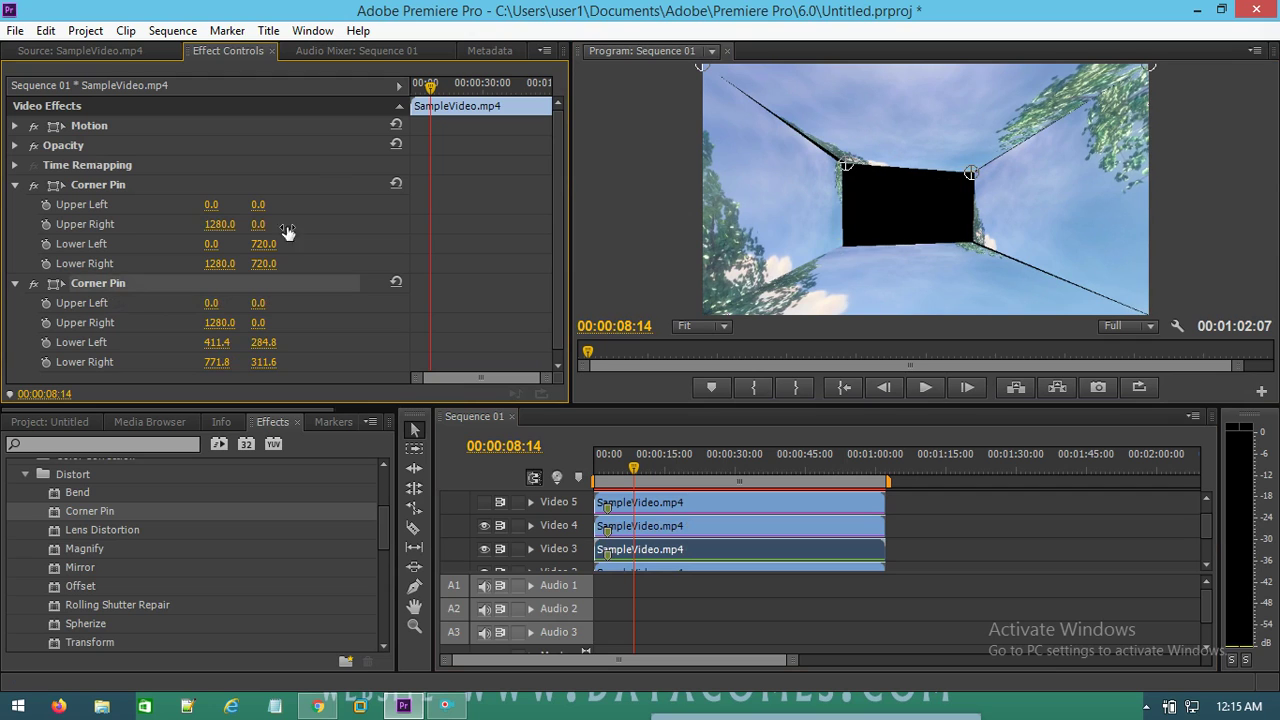
pyautogui.moveTo(973, 172); pyautogui.dragTo(978, 170)
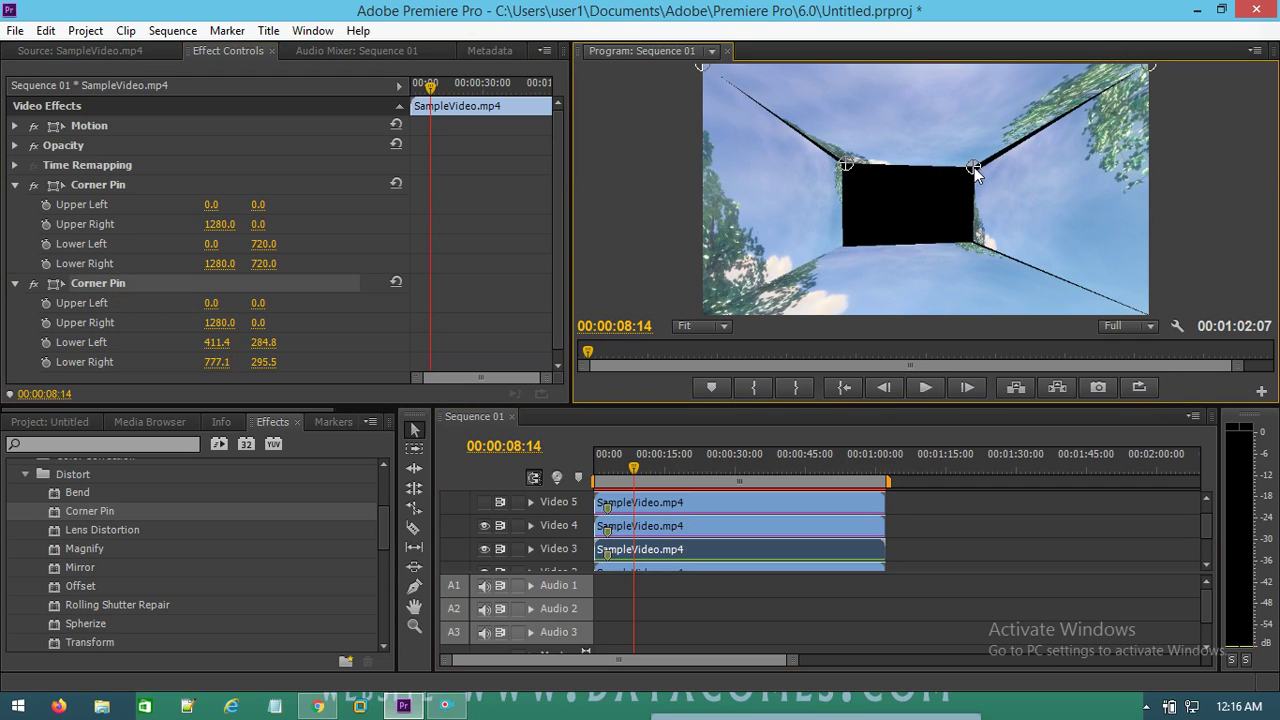
pyautogui.click(1214, 134)
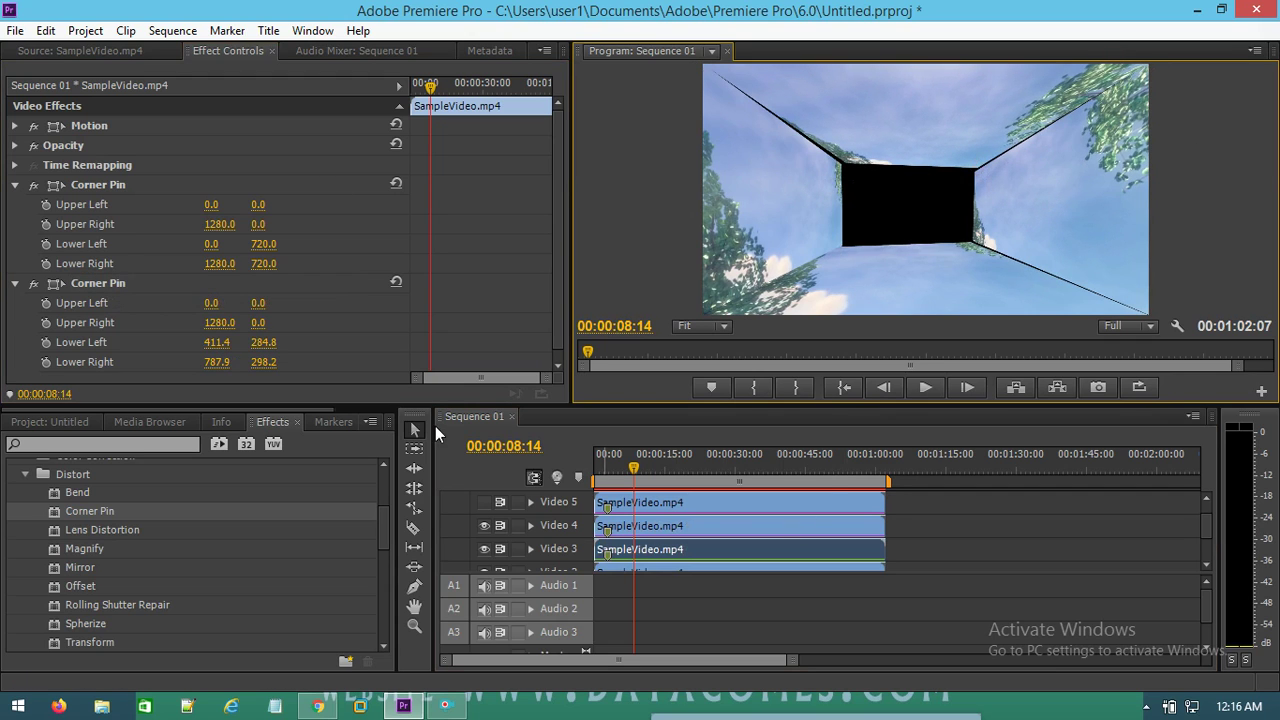
pyautogui.click(612, 505)
pyautogui.click(484, 502)
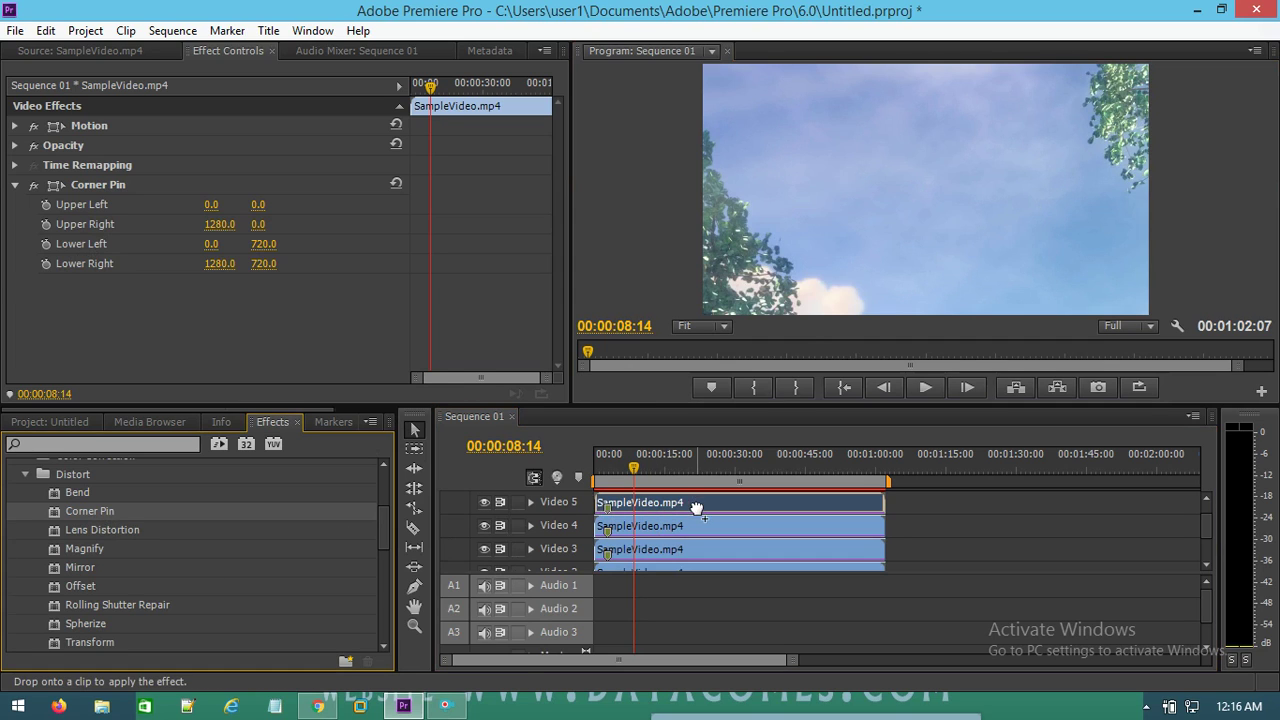
# Apply Corner Pin to the Video 5 clip and pull its four corners inward into a small centred back panel
pyautogui.moveTo(96, 515); pyautogui.dragTo(694, 504)
pyautogui.click(93, 293)
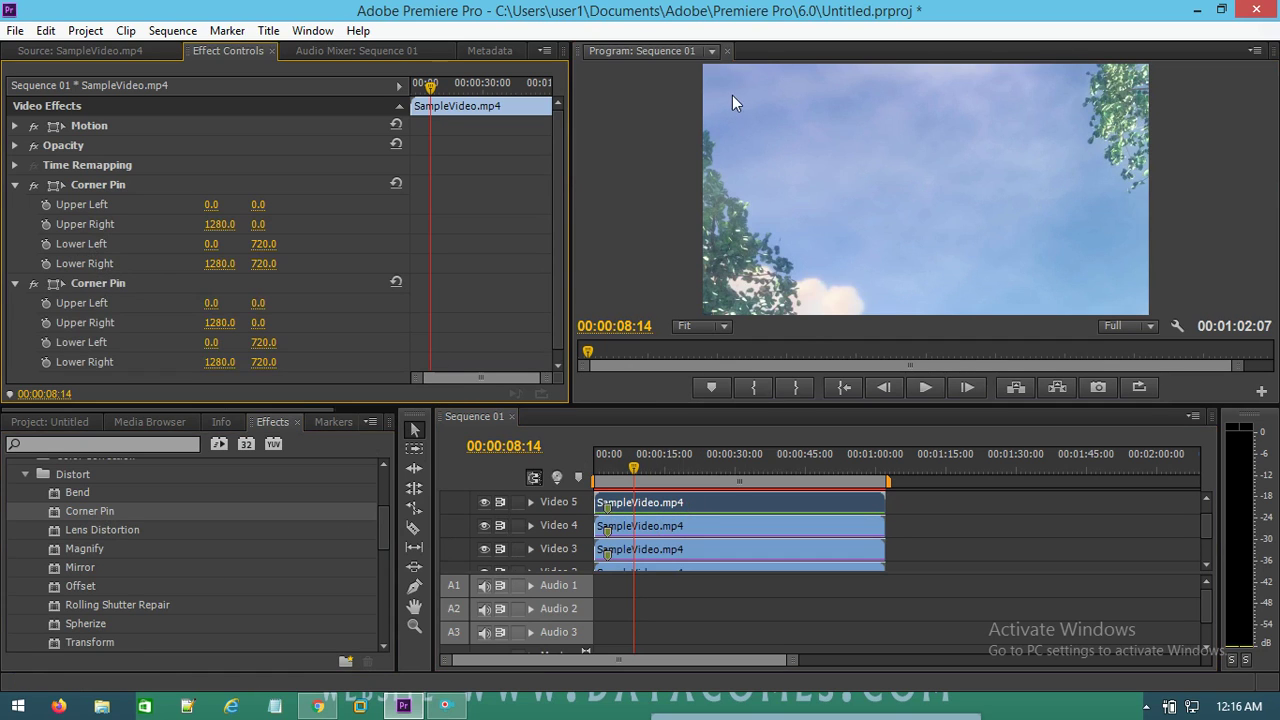
pyautogui.click(114, 284)
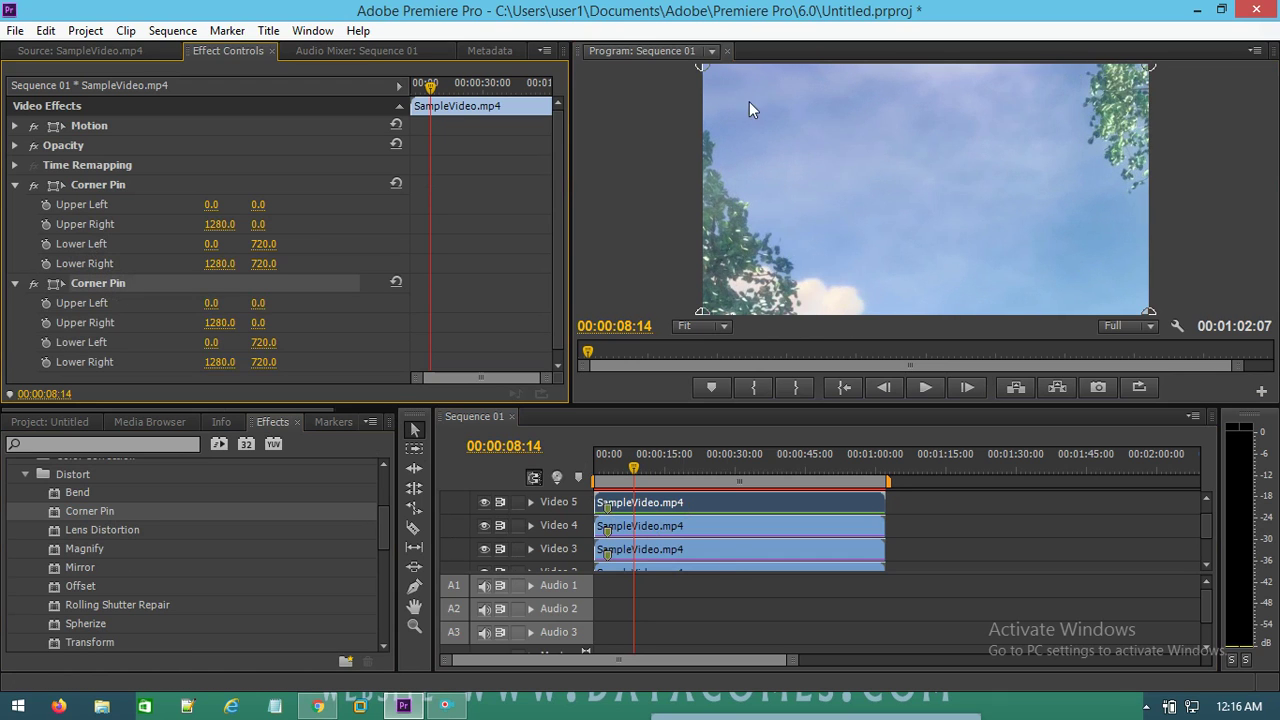
pyautogui.moveTo(704, 68); pyautogui.dragTo(849, 169)
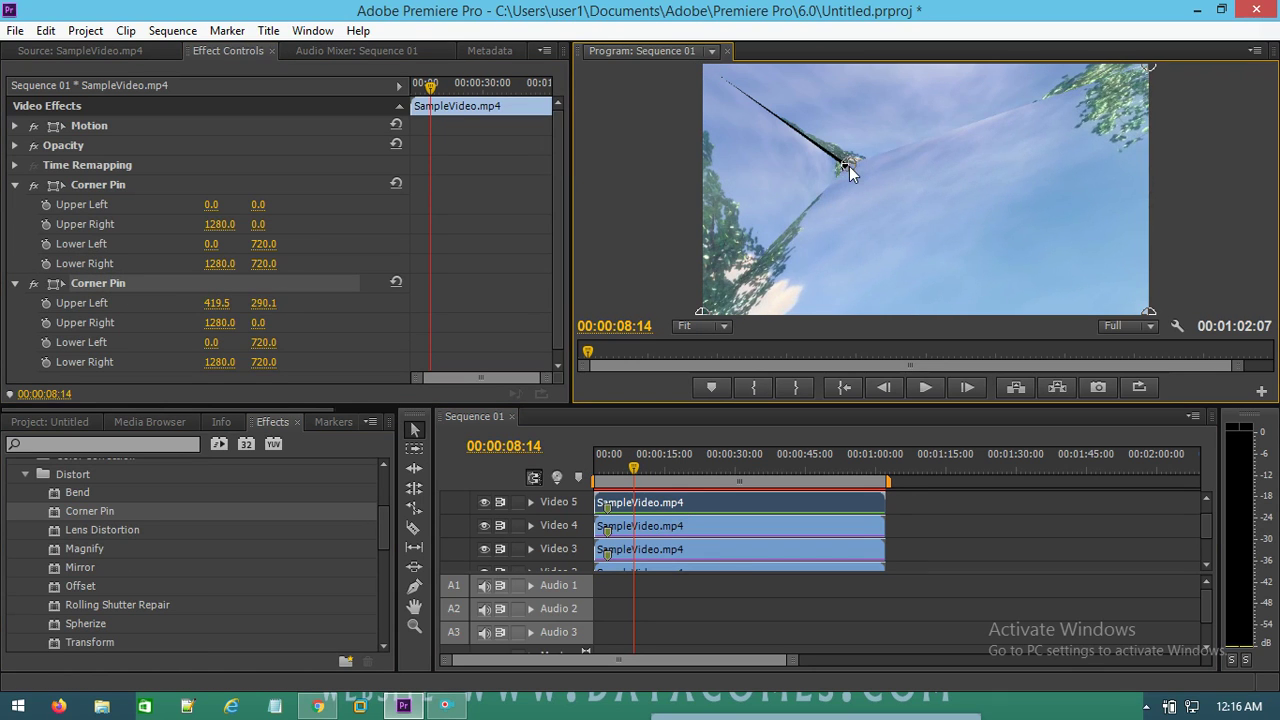
pyautogui.moveTo(1148, 68); pyautogui.dragTo(977, 169)
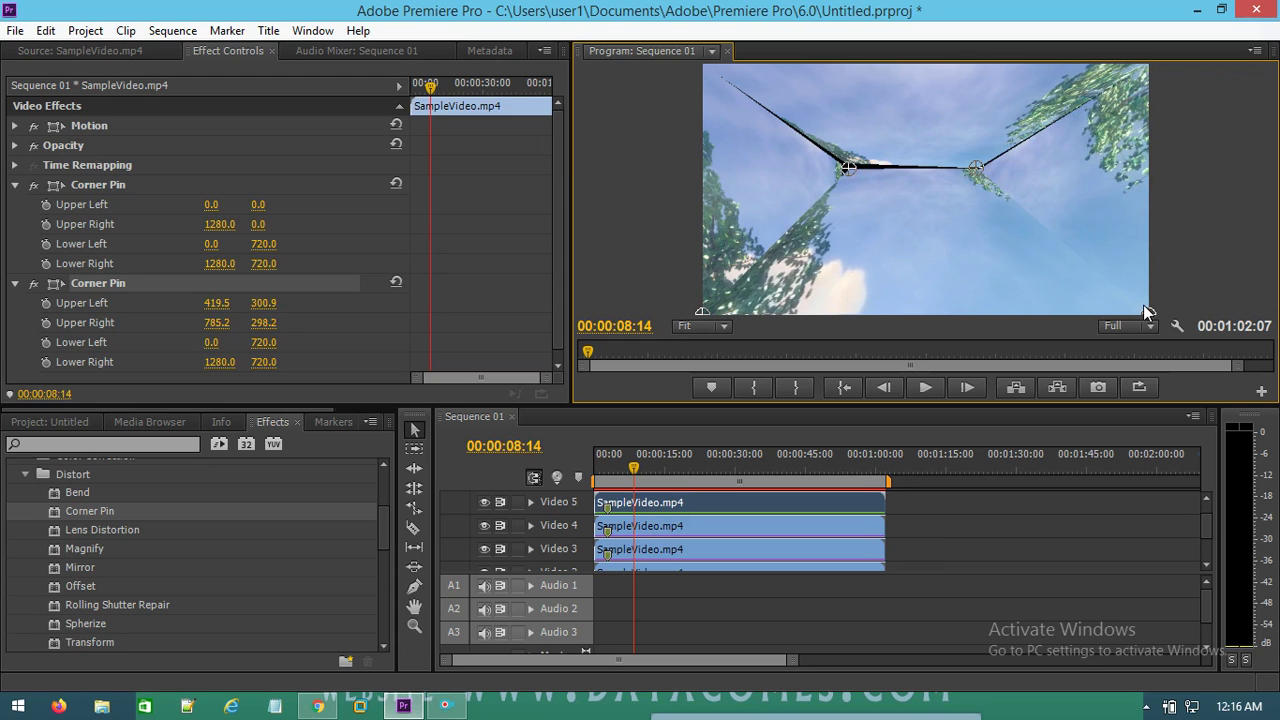
pyautogui.moveTo(1148, 312); pyautogui.dragTo(972, 241)
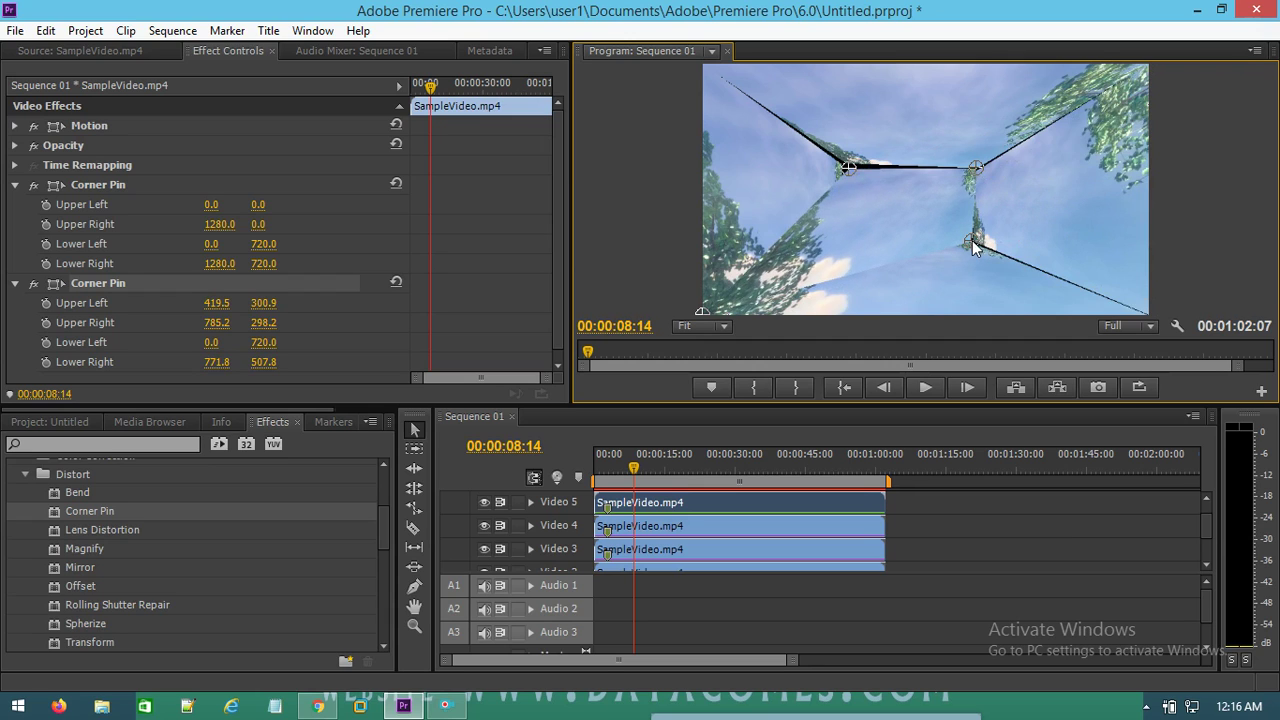
pyautogui.moveTo(703, 313); pyautogui.dragTo(839, 246)
pyautogui.moveTo(848, 167); pyautogui.dragTo(845, 165)
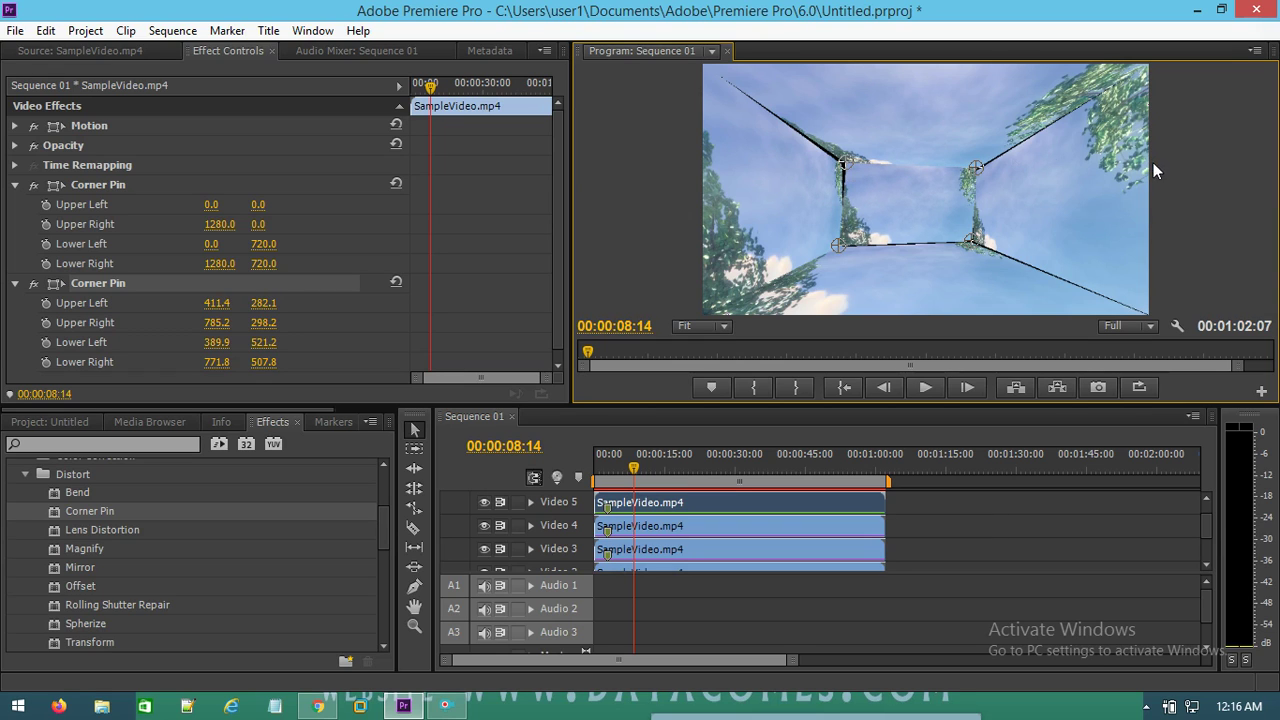
pyautogui.click(1043, 233)
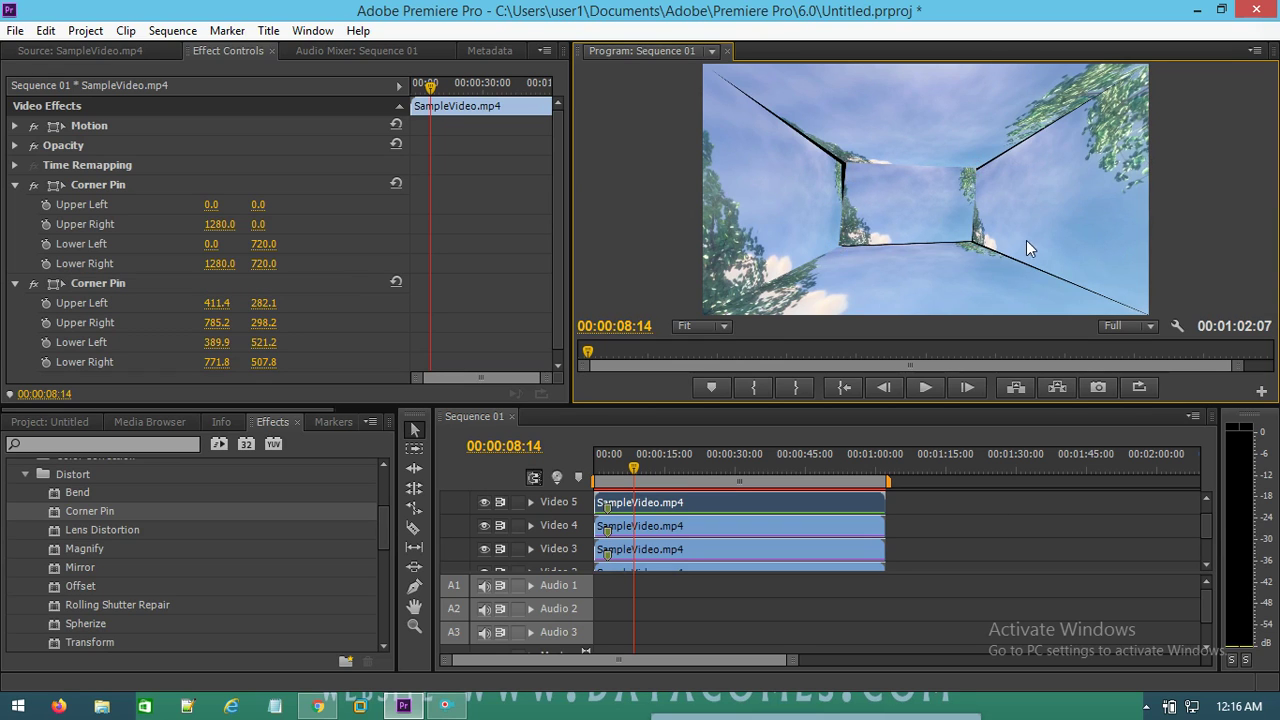
# Preview the five-panel corridor full size to about 27 seconds, then select the three stacked clips
pyautogui.press('`')
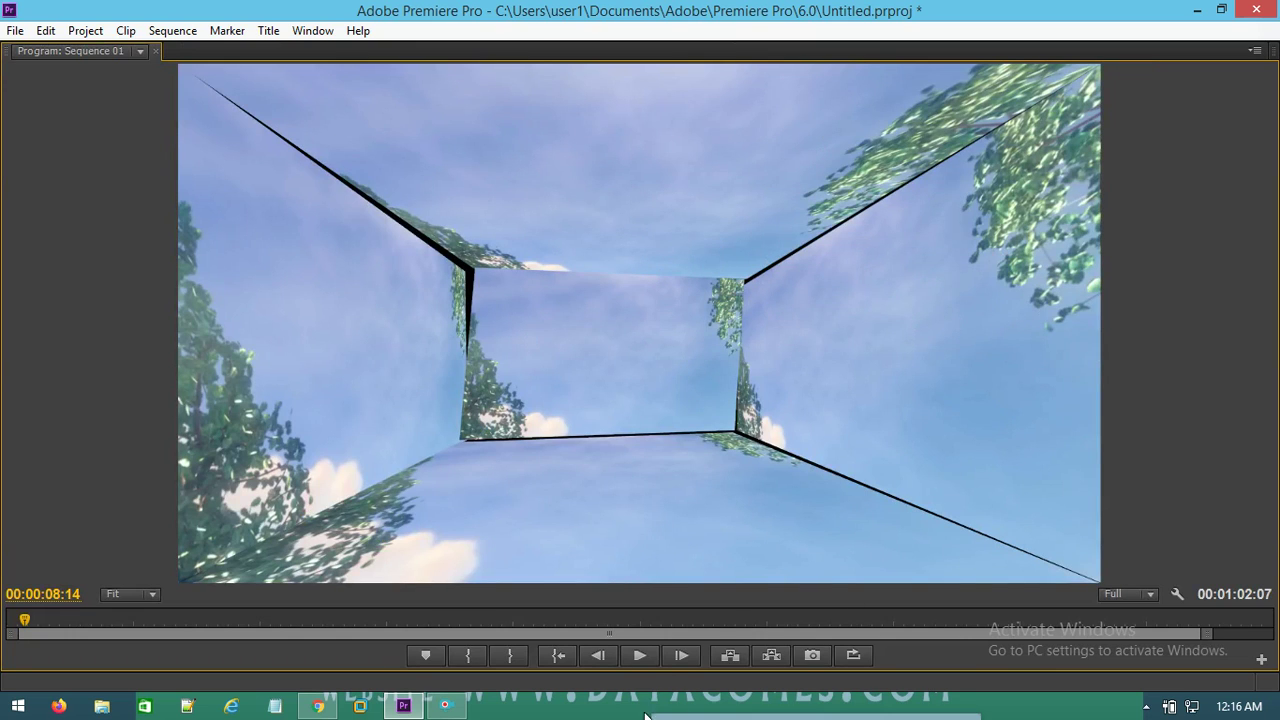
pyautogui.click(641, 654)
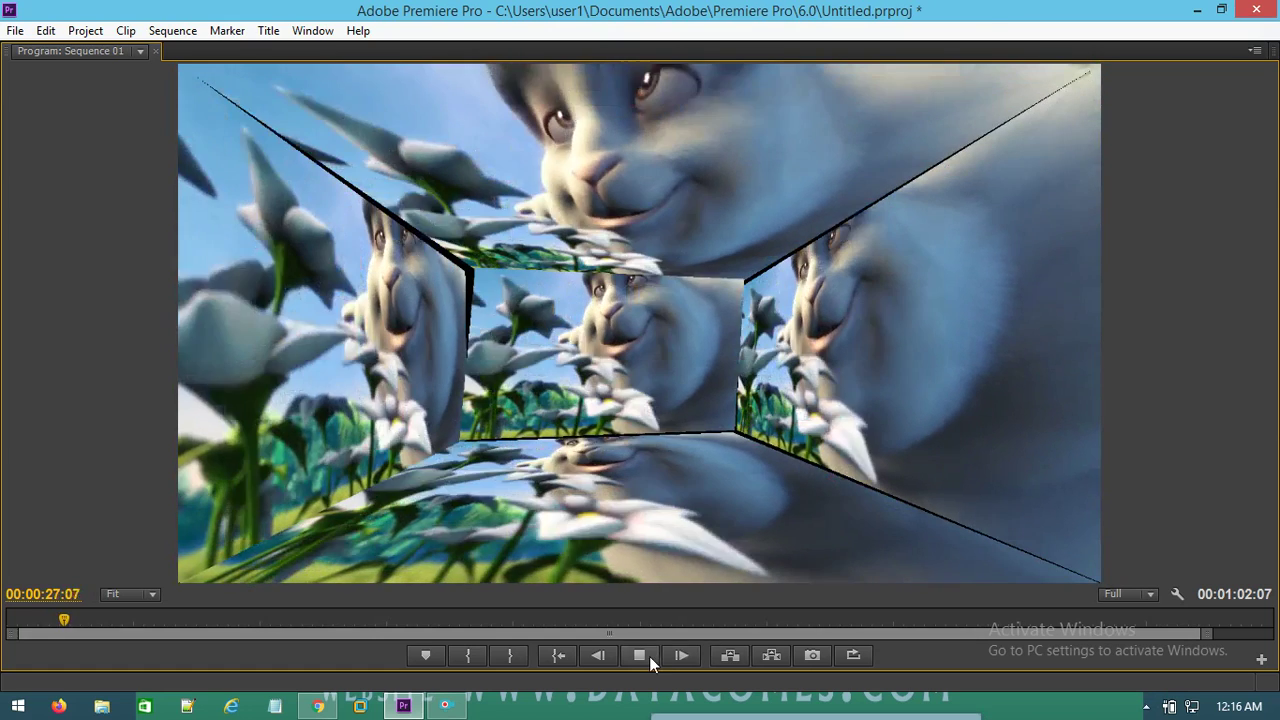
pyautogui.click(638, 655)
pyautogui.press('`')
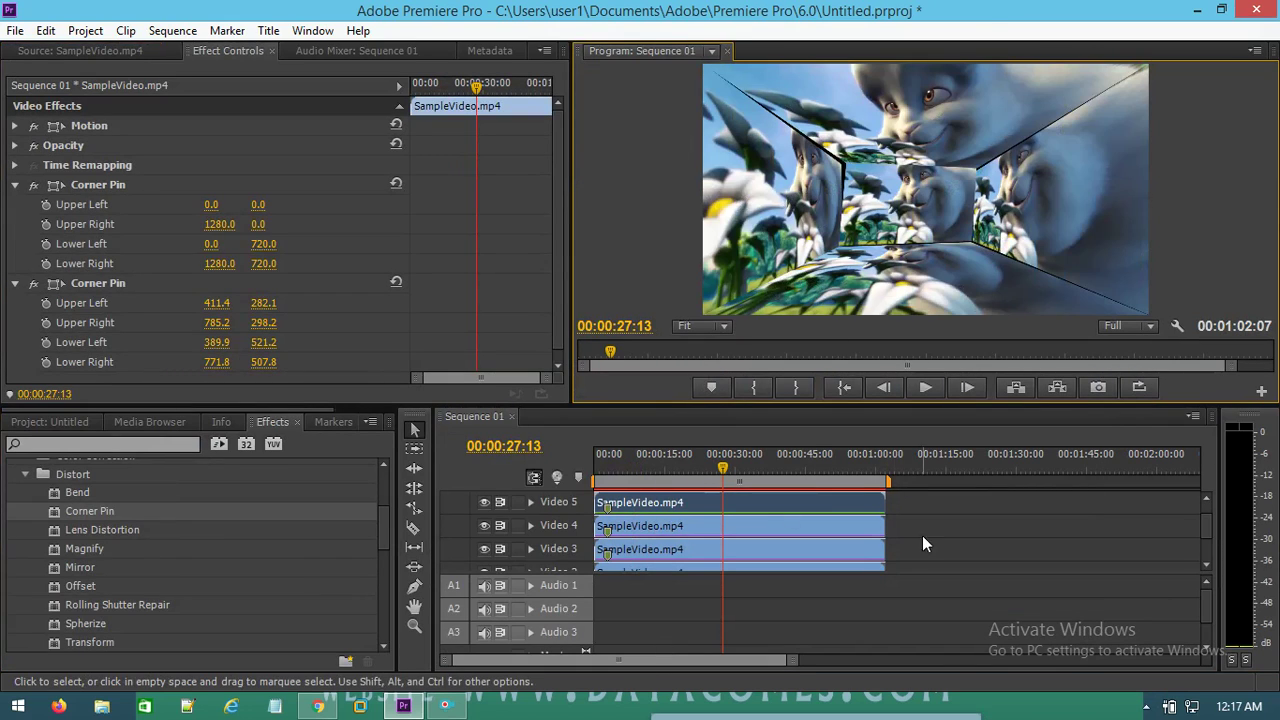
pyautogui.moveTo(942, 501); pyautogui.dragTo(835, 560)
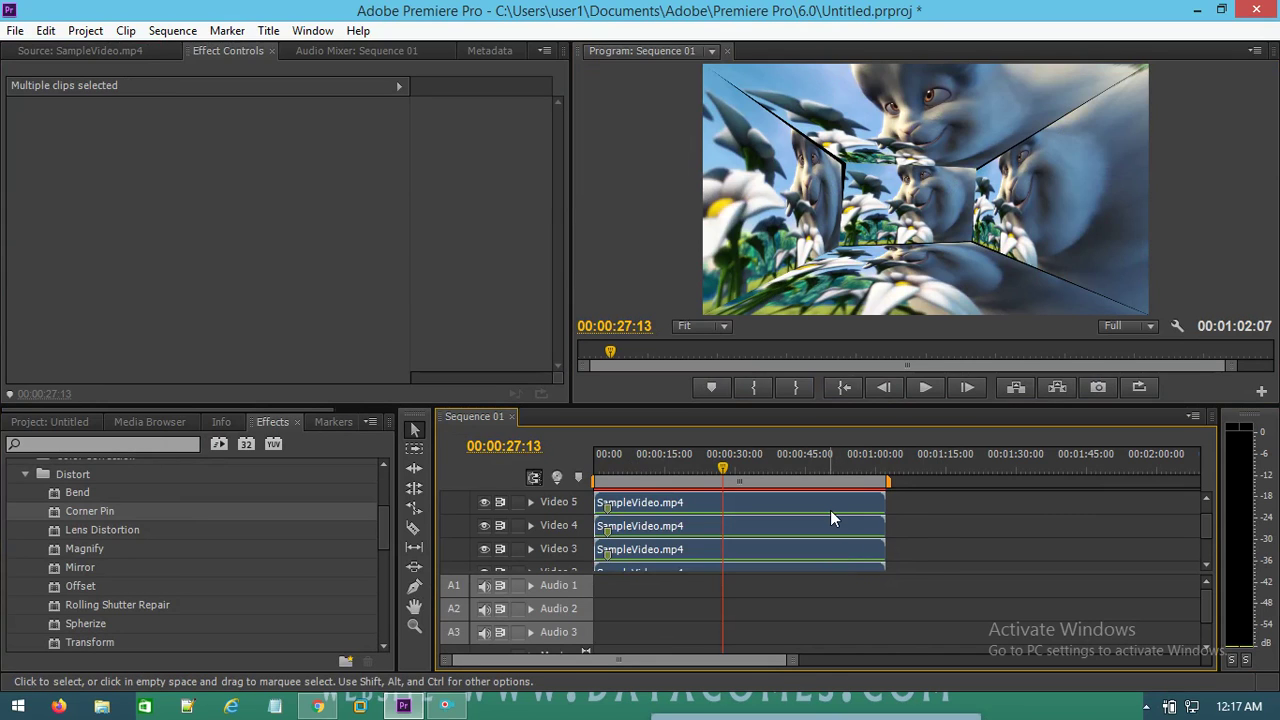
# Delete the selected clips from the timeline
pyautogui.press('Delete')
pyautogui.press('Down')
pyautogui.press('Down')
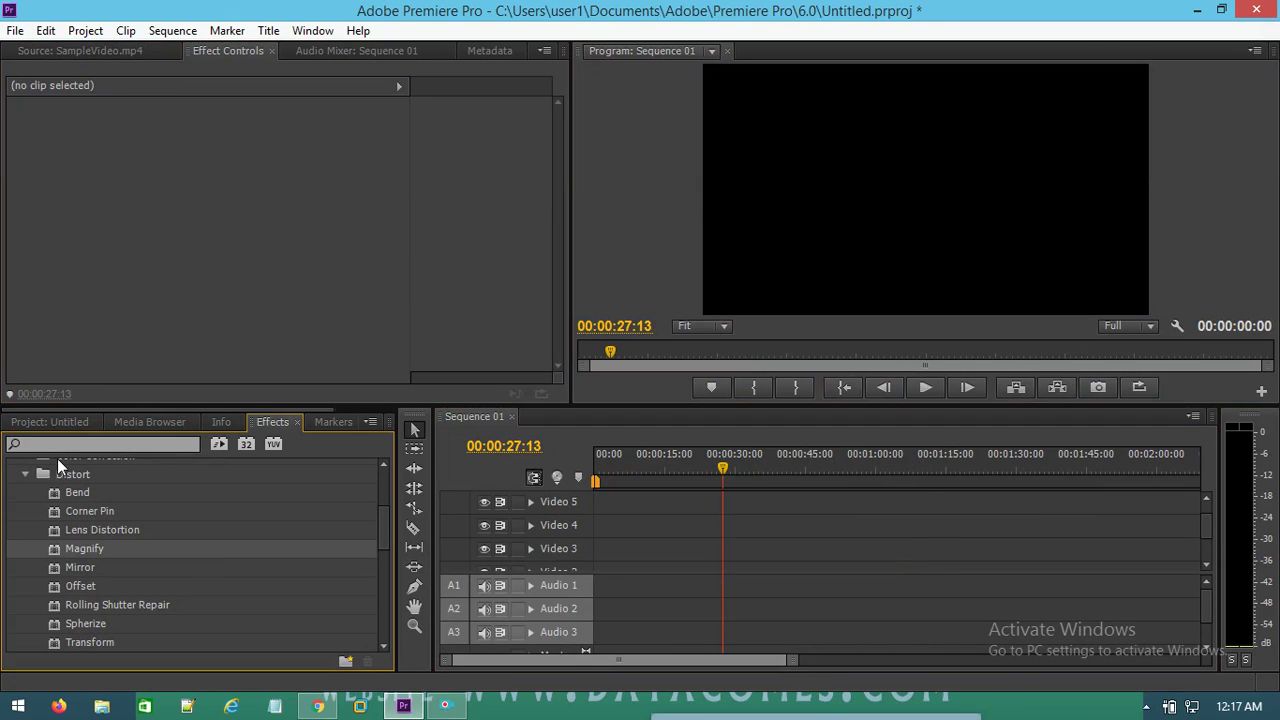
pyautogui.click(71, 425)
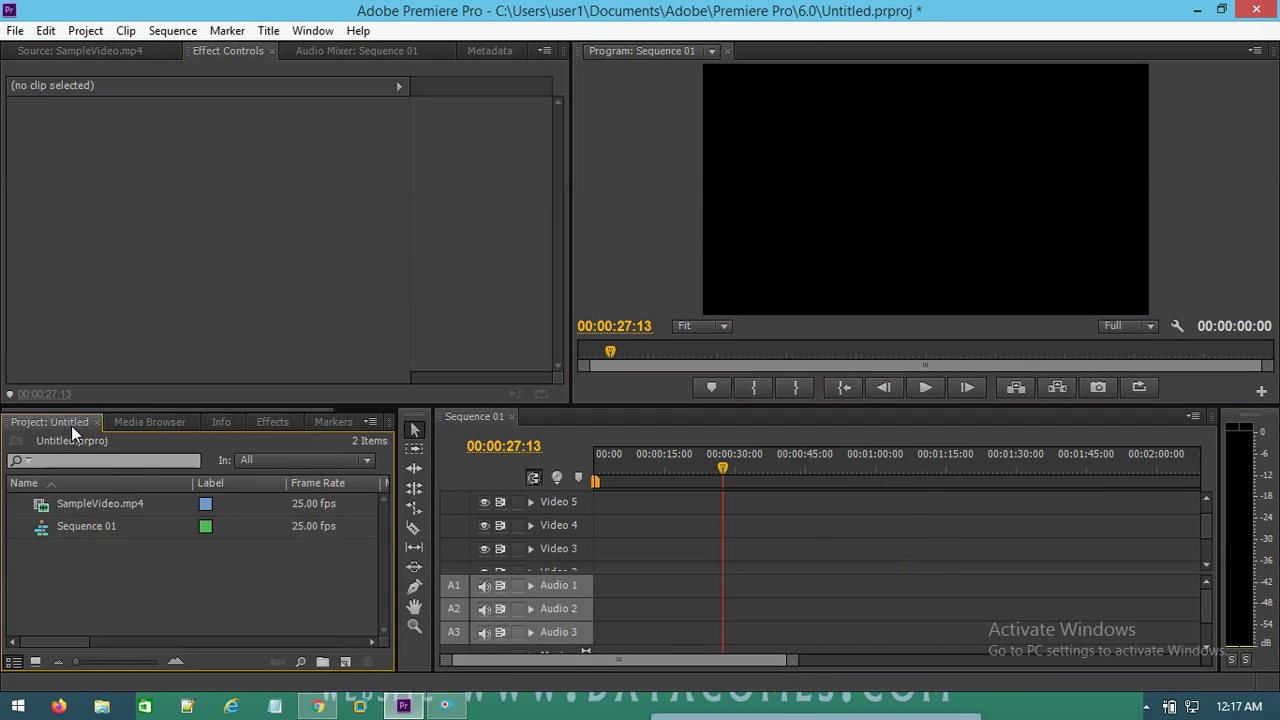
# Import steer poster.jpg from the photo folder and place it on Video 3
pyautogui.doubleClick(120, 615)
pyautogui.click(375, 45)
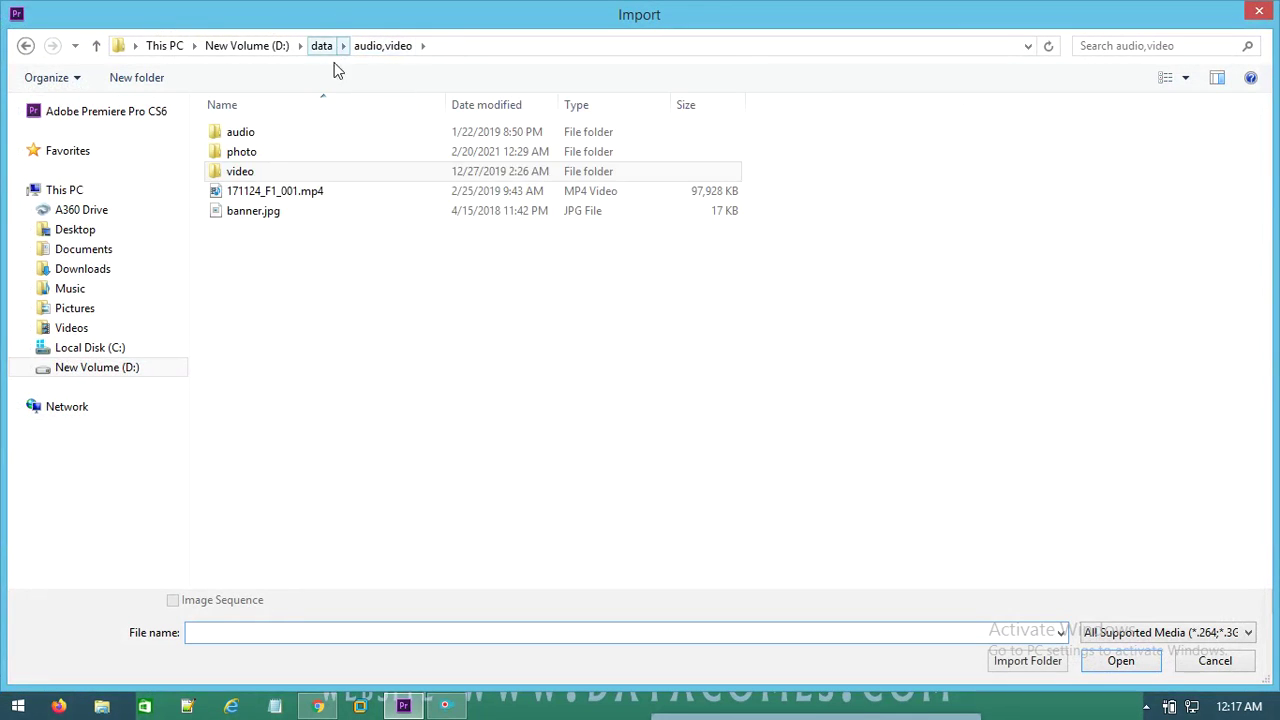
pyautogui.doubleClick(248, 153)
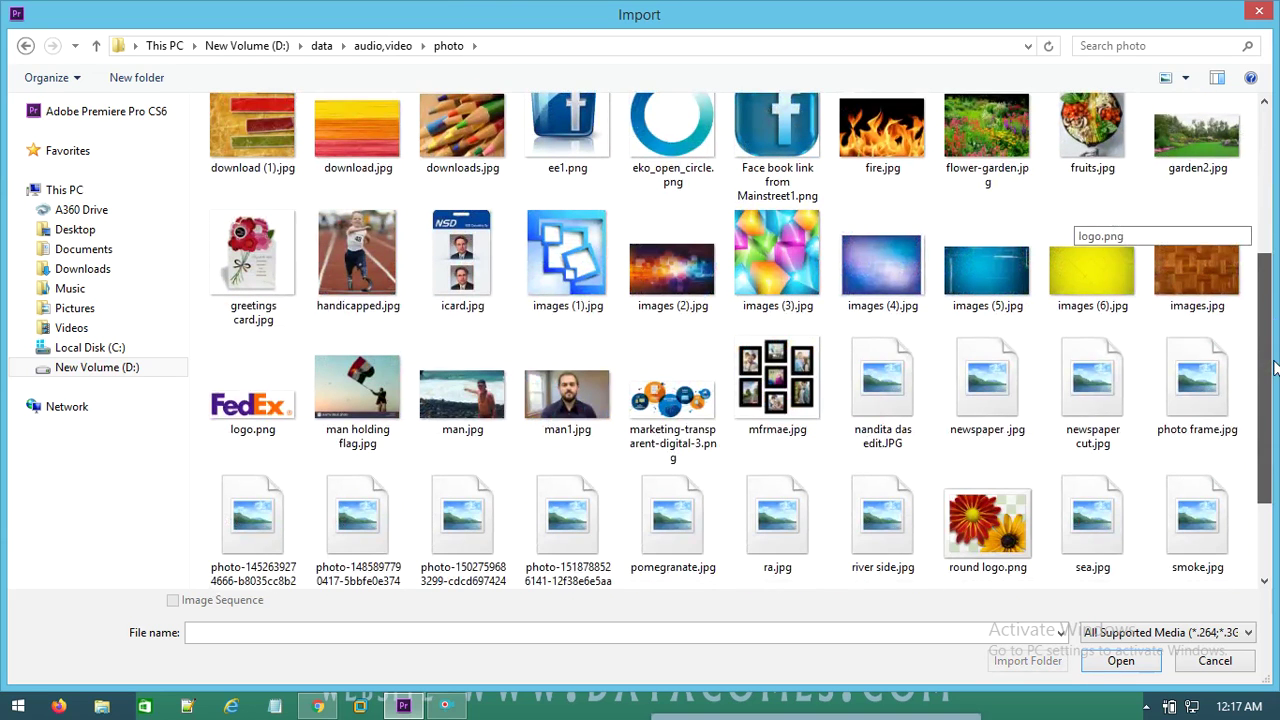
pyautogui.moveTo(1264, 250); pyautogui.dragTo(1272, 438)
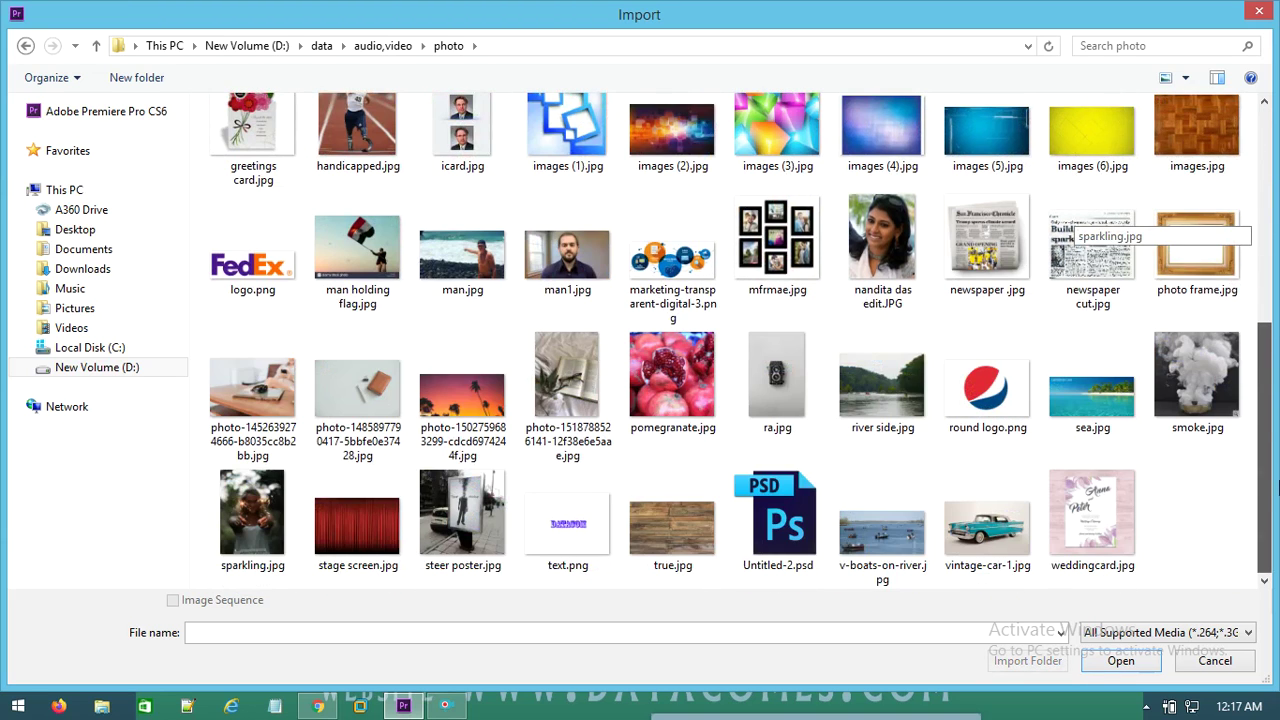
pyautogui.doubleClick(493, 526)
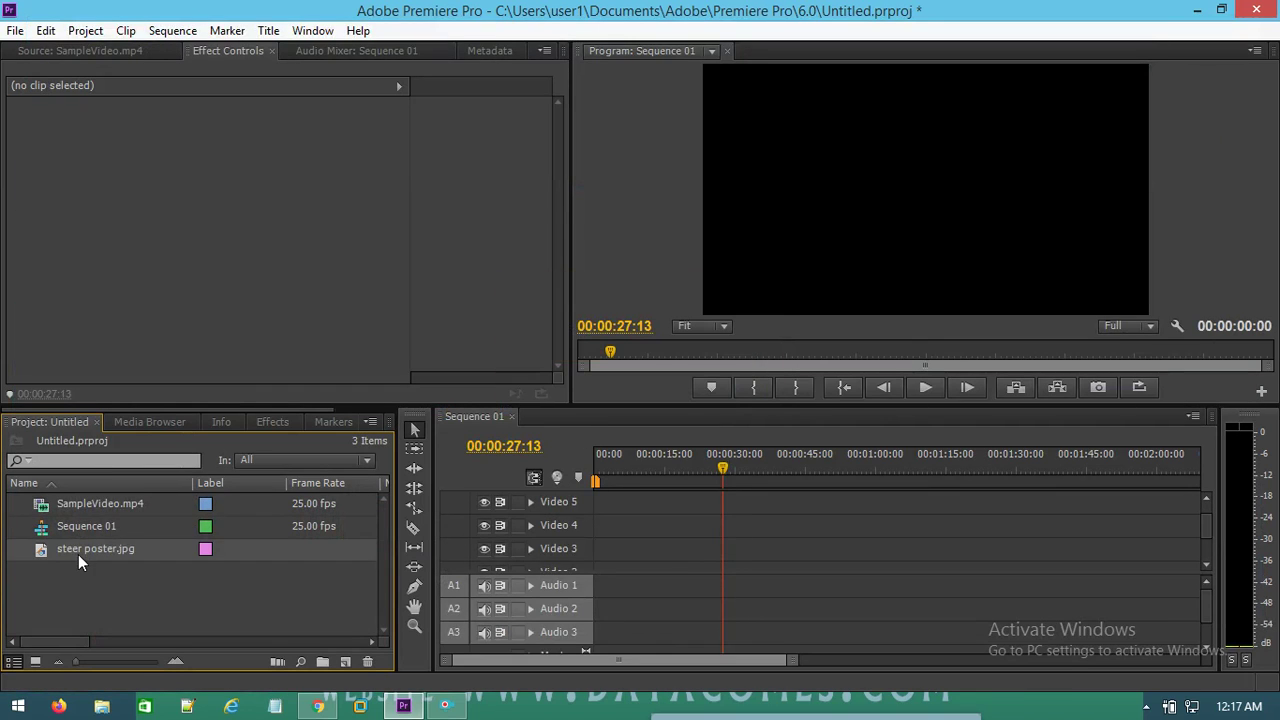
pyautogui.moveTo(78, 555)
pyautogui.mouseDown()
pyautogui.moveTo(594, 568)
pyautogui.moveTo(921, 549)
pyautogui.mouseUp()
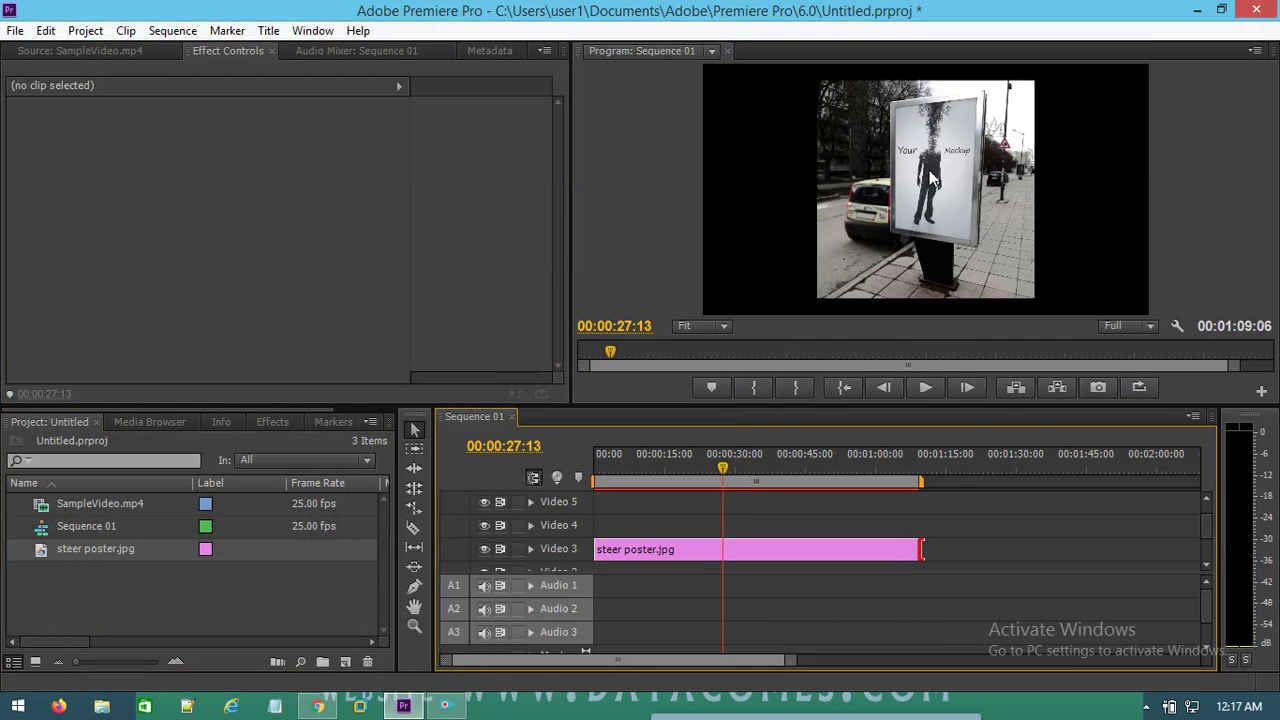
# Load SampleVideo.mp4 in the Source monitor and place it on Video 4 at the sequence start
pyautogui.click(98, 510)
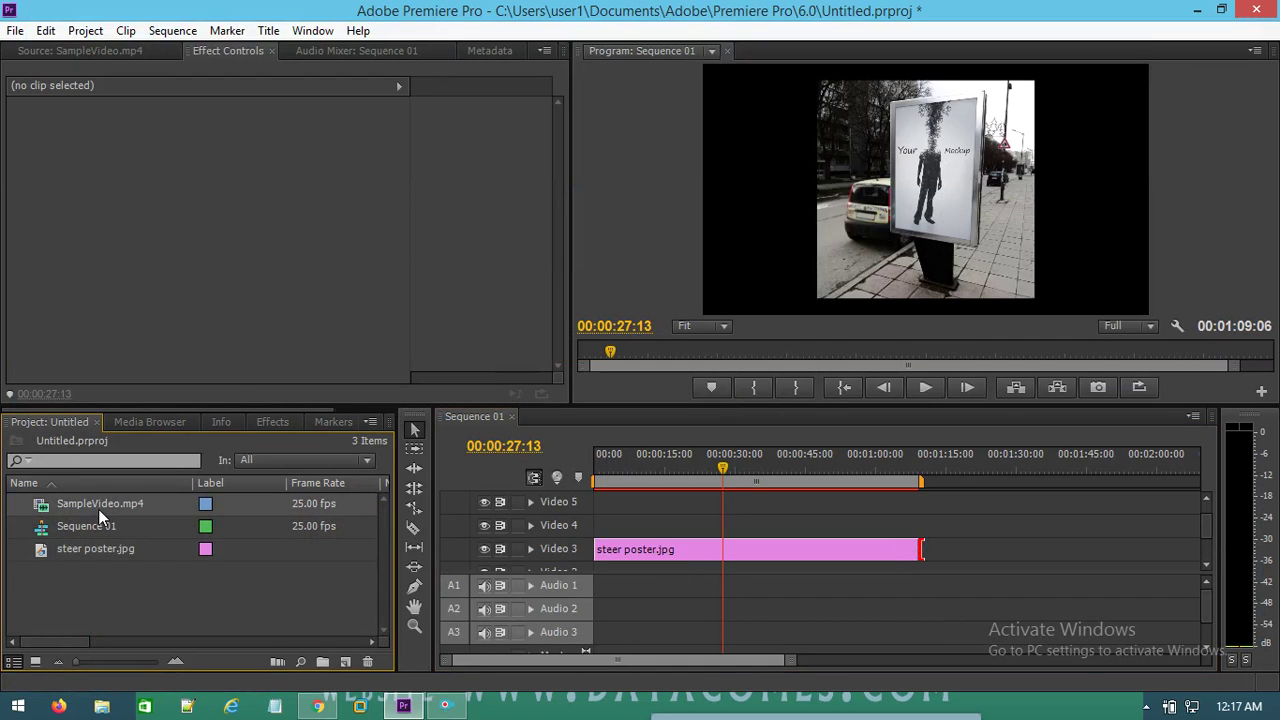
pyautogui.click(62, 52)
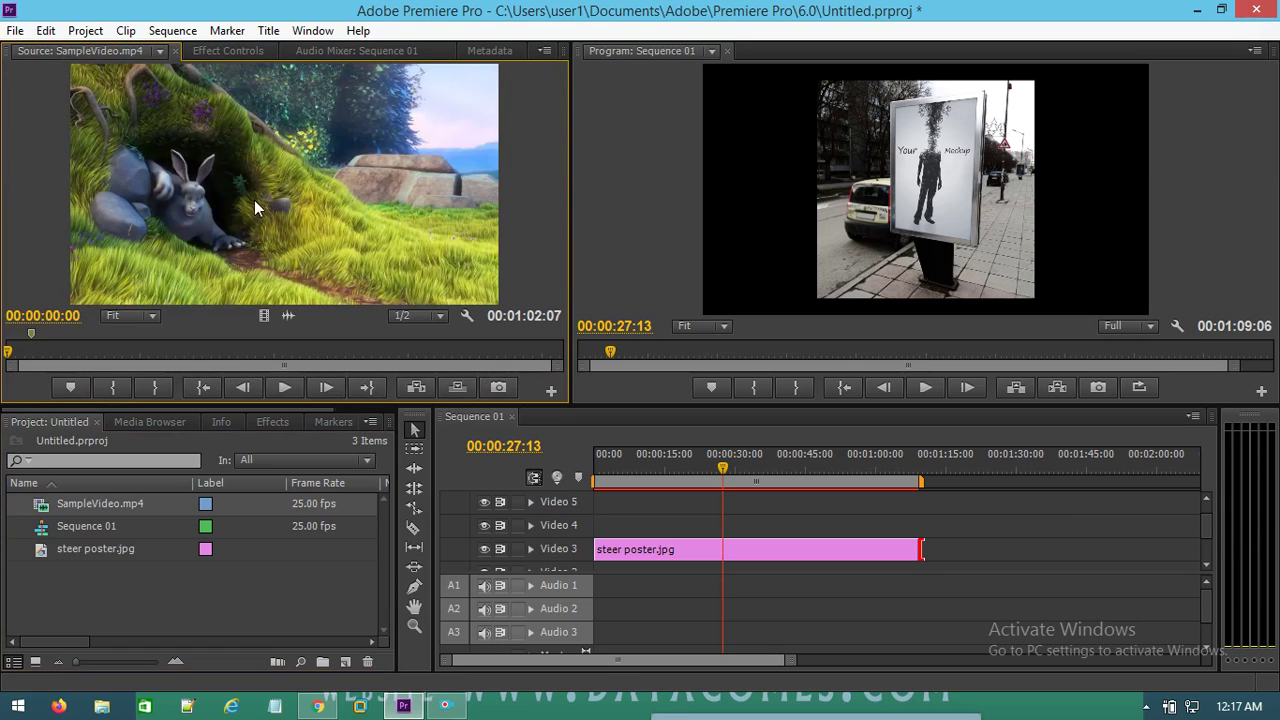
pyautogui.moveTo(266, 316); pyautogui.dragTo(606, 528)
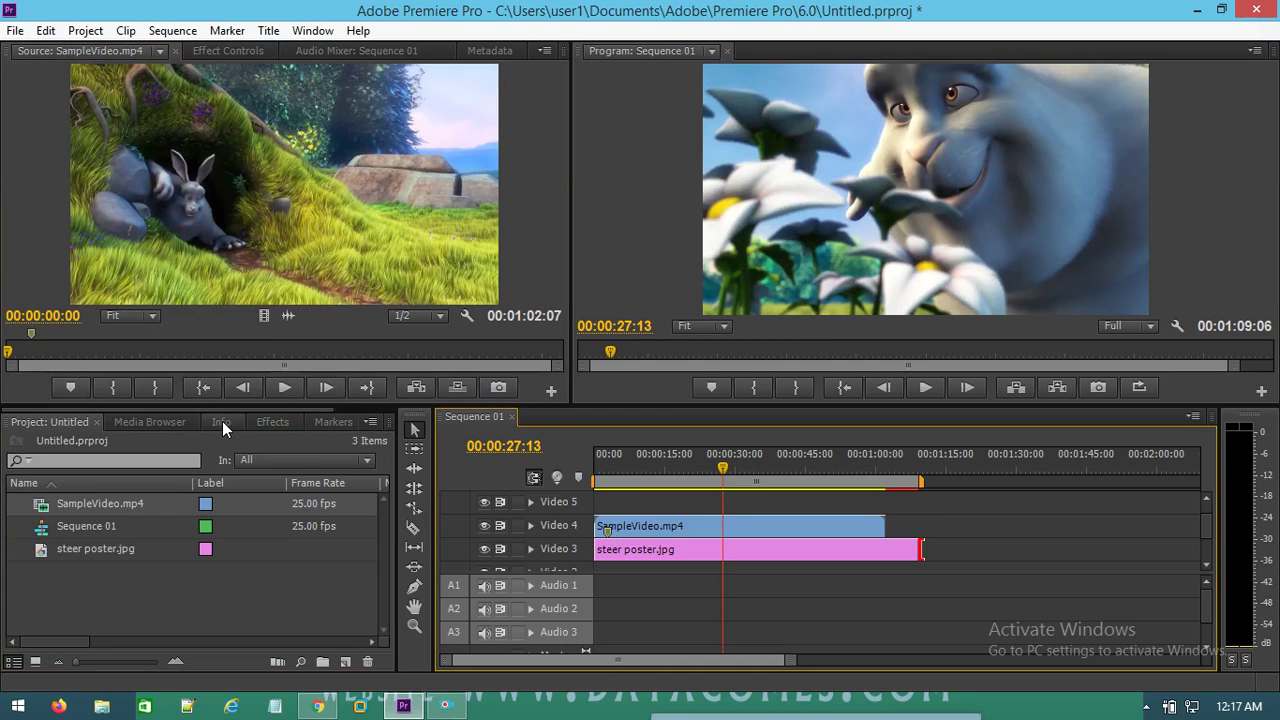
# Apply Distort > Corner Pin to the SampleVideo.mp4 clip and show its effect settings
pyautogui.click(272, 422)
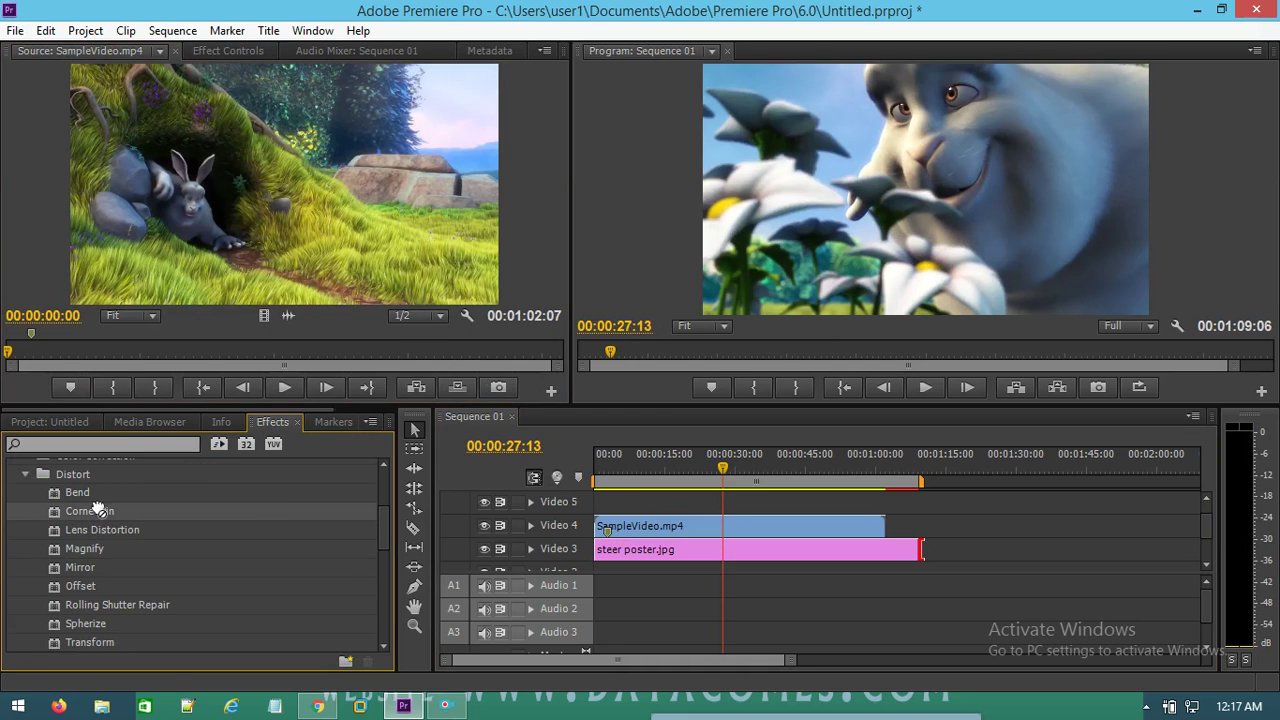
pyautogui.moveTo(90, 511); pyautogui.dragTo(640, 526)
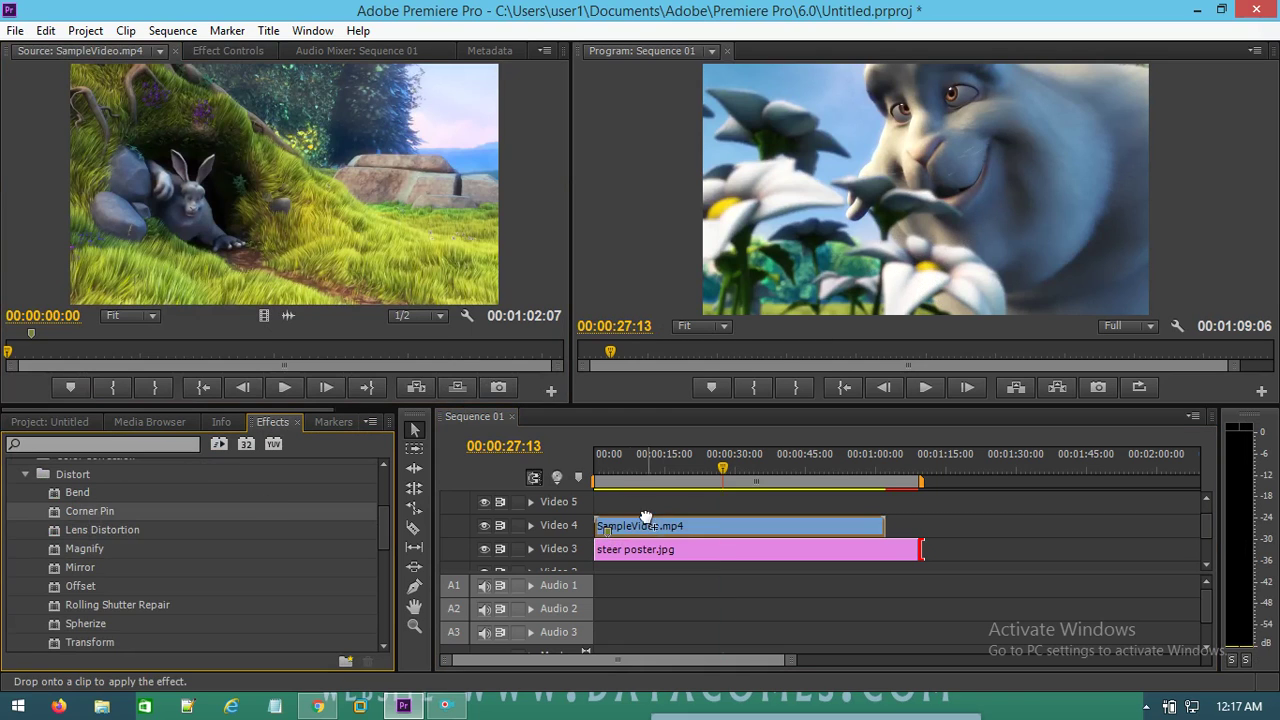
pyautogui.click(737, 517)
pyautogui.click(228, 50)
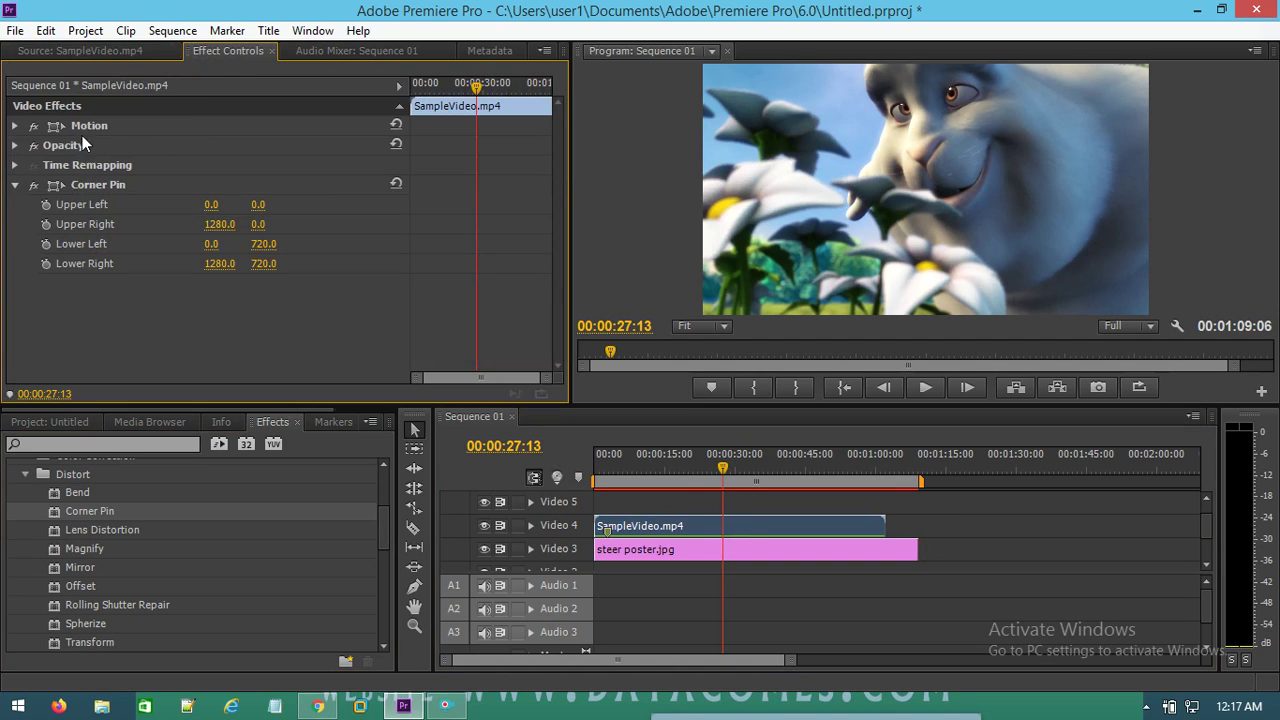
# Drag the video's corners onto the poster frame: 564.7,129.0 / 777.1,91.3 / 551.3,464.8 / 766.4,502.4
pyautogui.click(70, 184)
pyautogui.moveTo(706, 72); pyautogui.dragTo(899, 109)
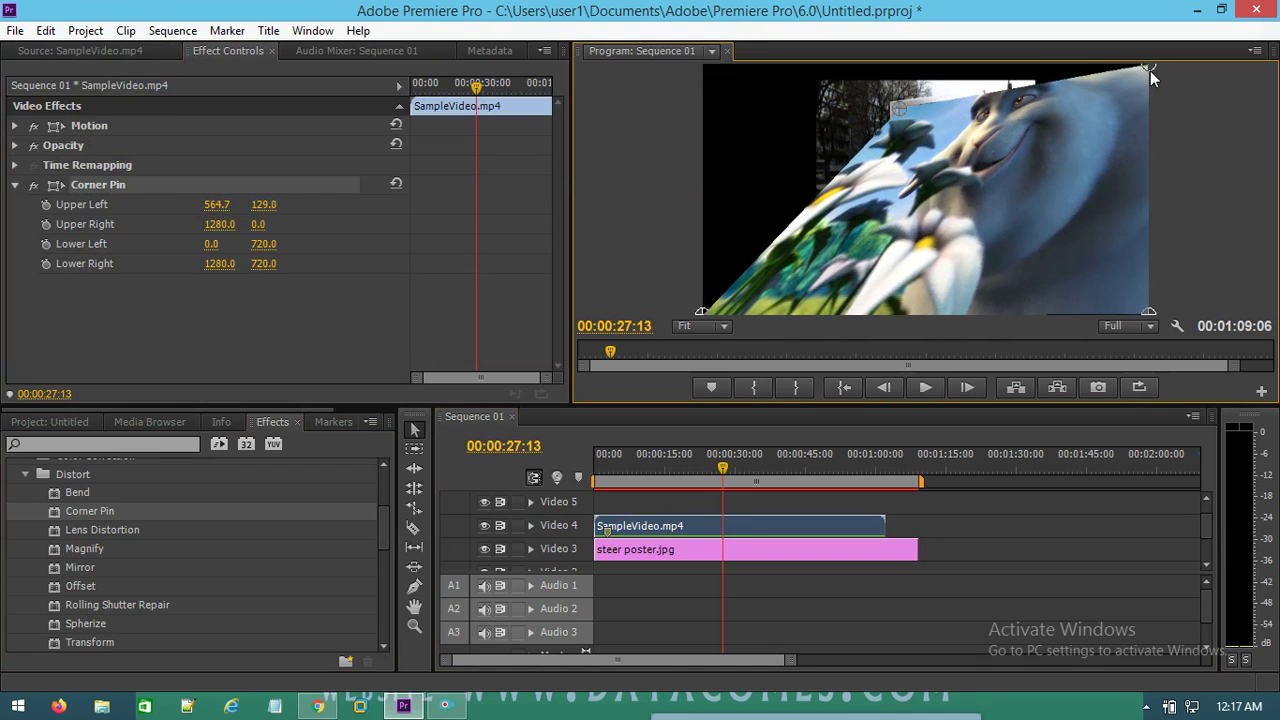
pyautogui.moveTo(1148, 68); pyautogui.dragTo(973, 96)
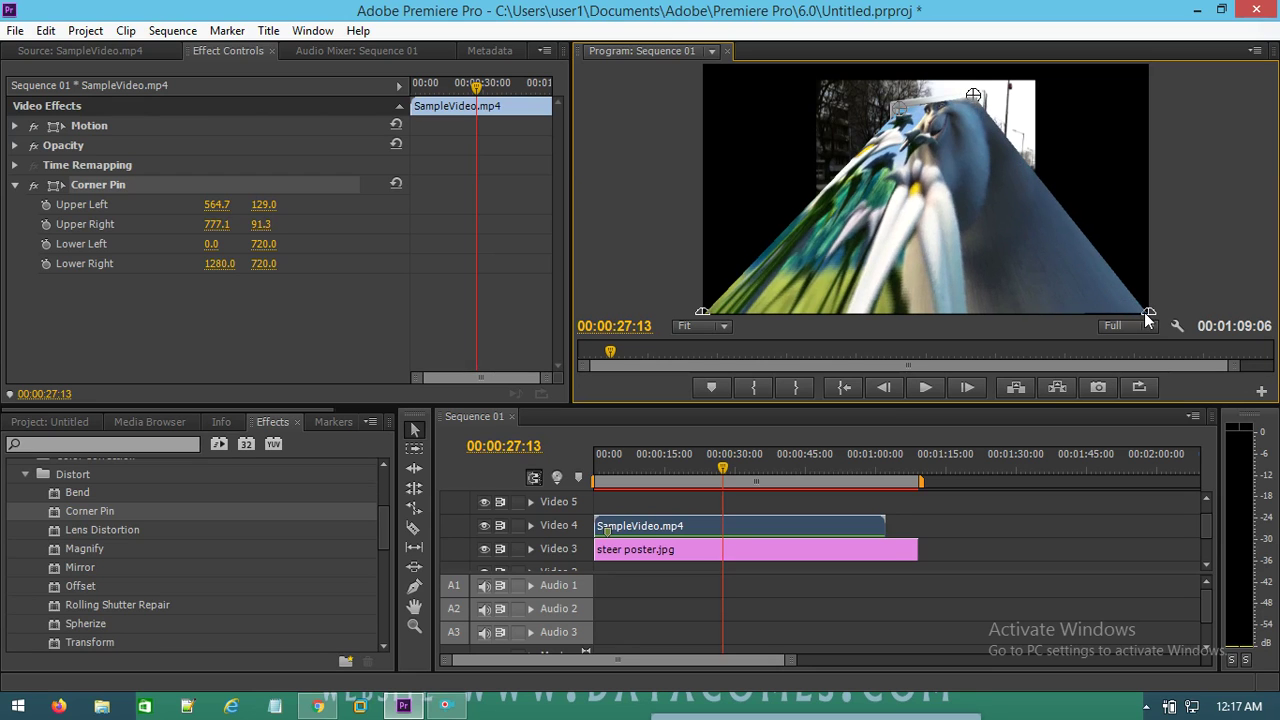
pyautogui.moveTo(1146, 314); pyautogui.dragTo(970, 242)
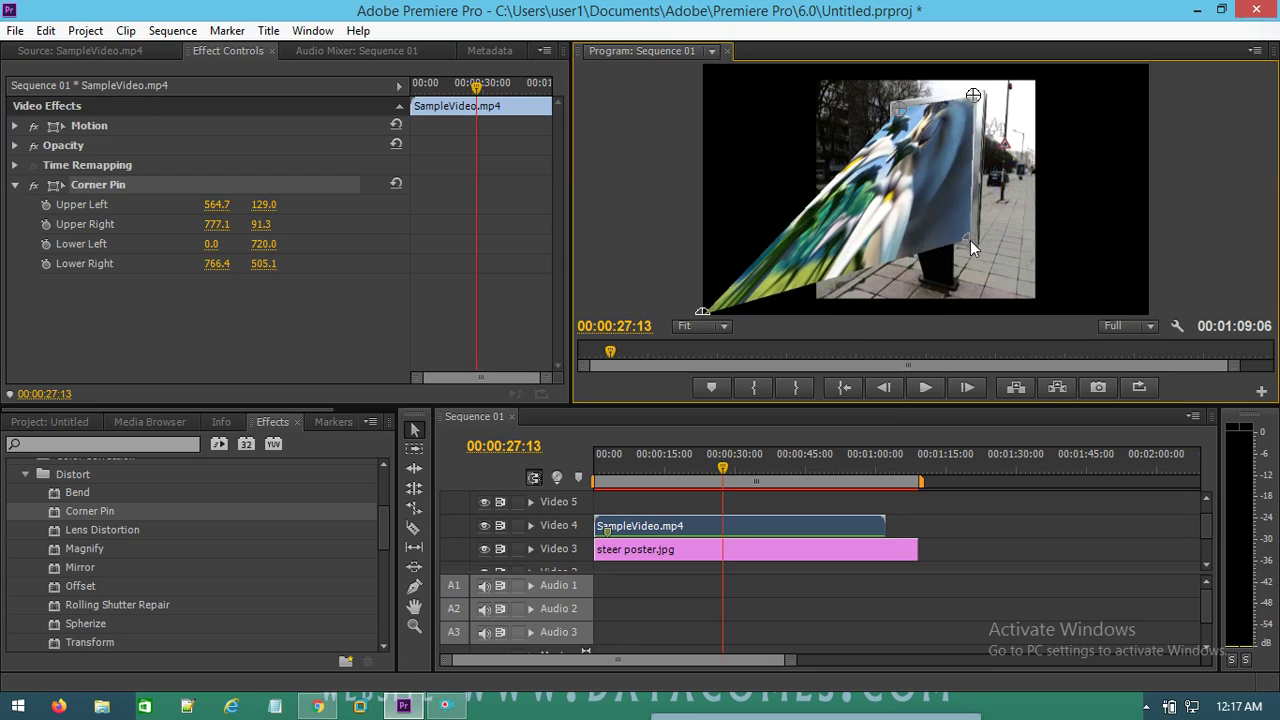
pyautogui.moveTo(703, 312)
pyautogui.mouseDown()
pyautogui.moveTo(914, 218)
pyautogui.moveTo(895, 227)
pyautogui.mouseUp()
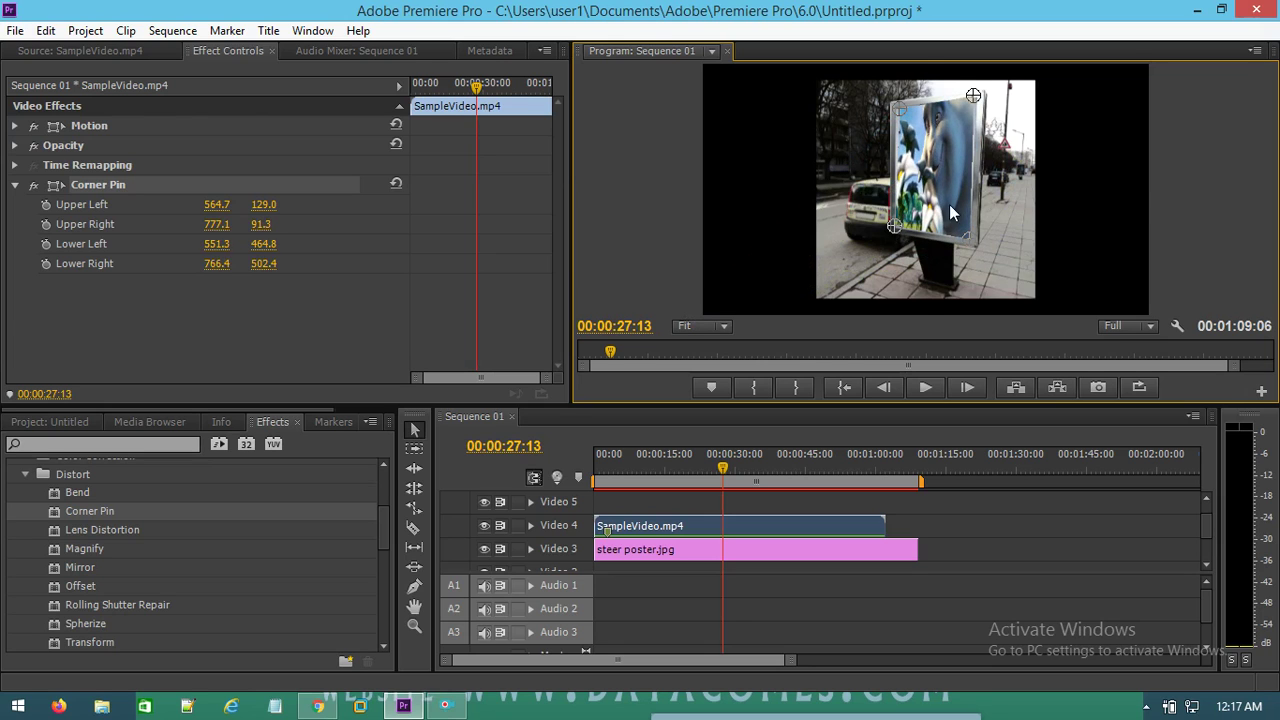
pyautogui.click(1103, 150)
pyautogui.click(1228, 120)
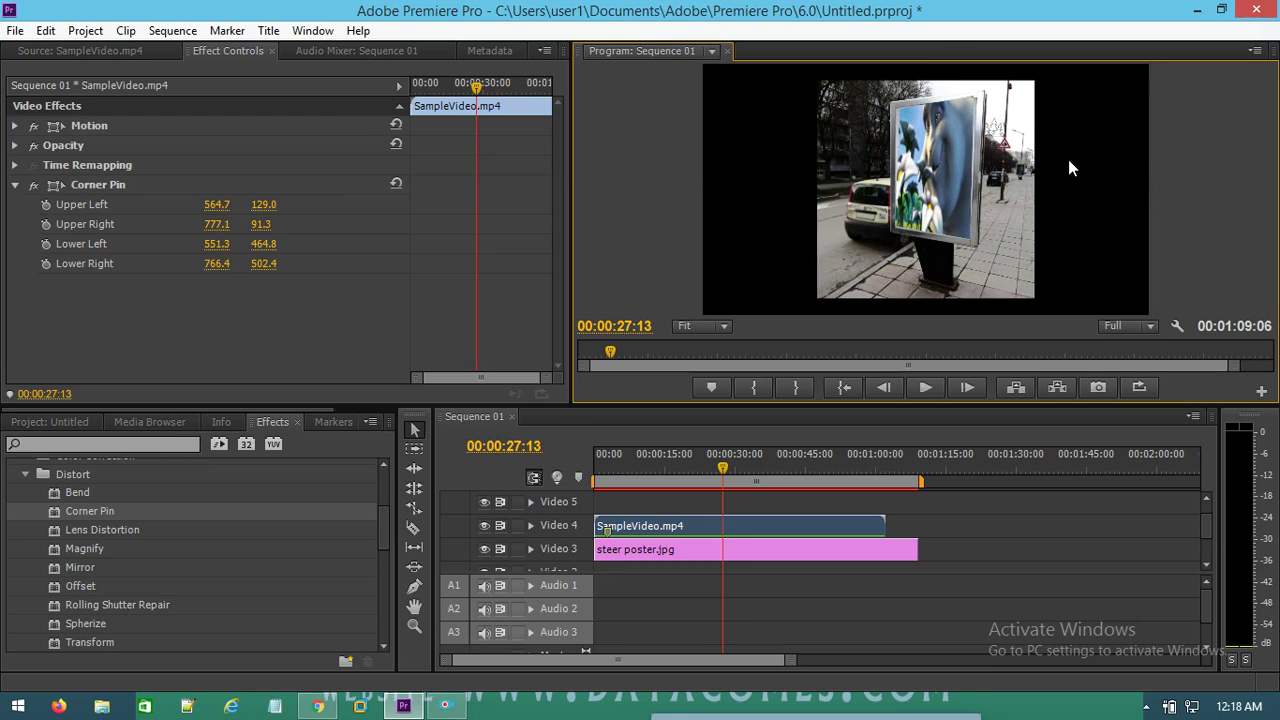
pyautogui.press('`')
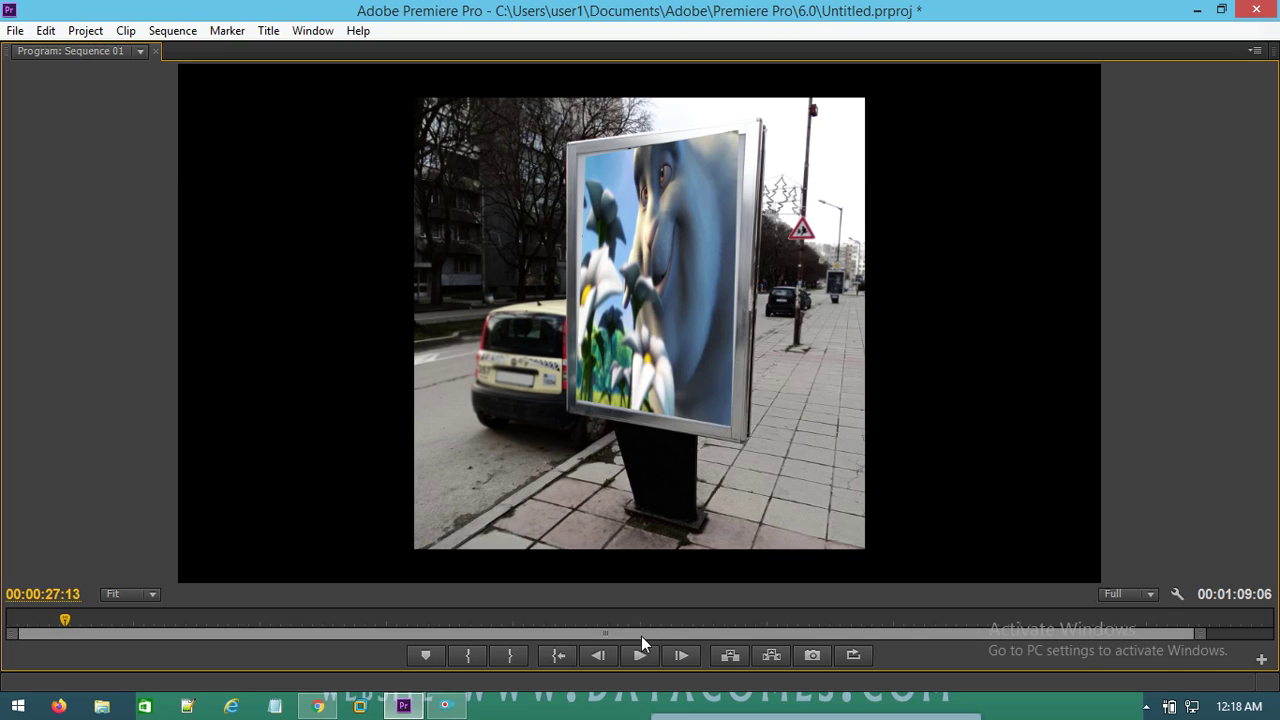
# Play the poster preview full size, then move steer poster.jpg from Video 3 up to Video 4
pyautogui.click(638, 654)
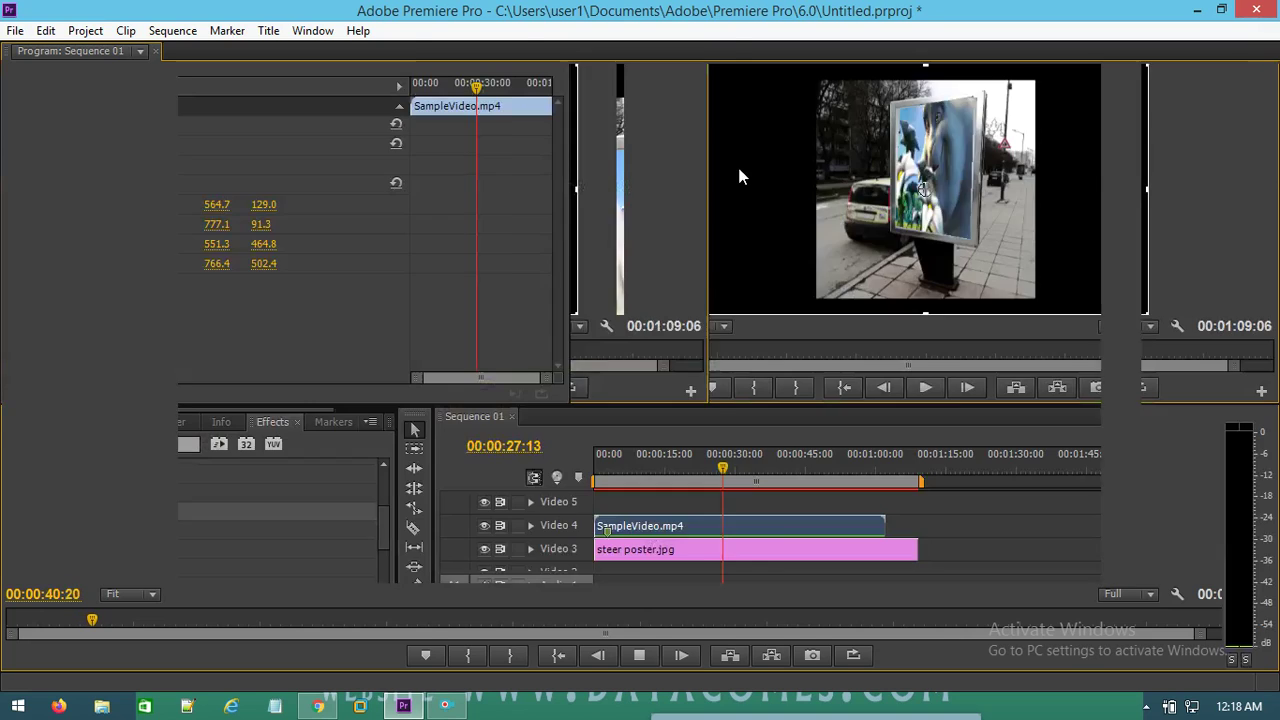
pyautogui.press('`')
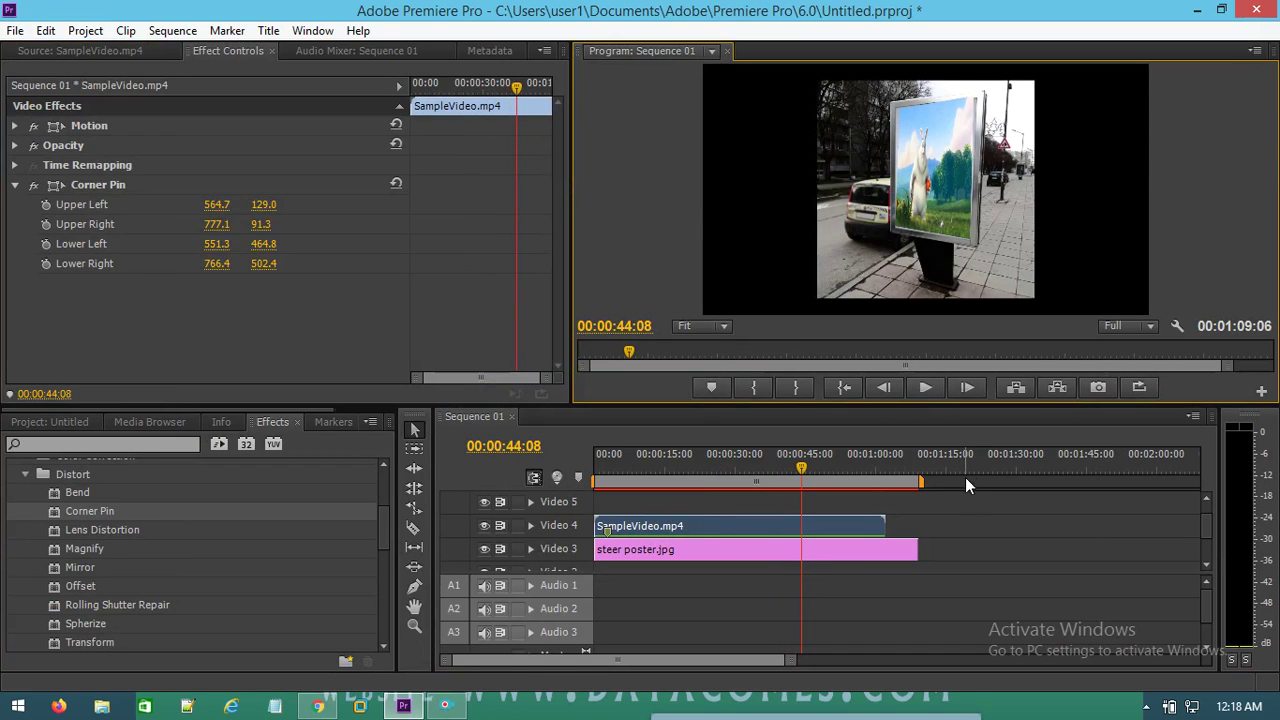
pyautogui.moveTo(665, 549); pyautogui.dragTo(661, 526)
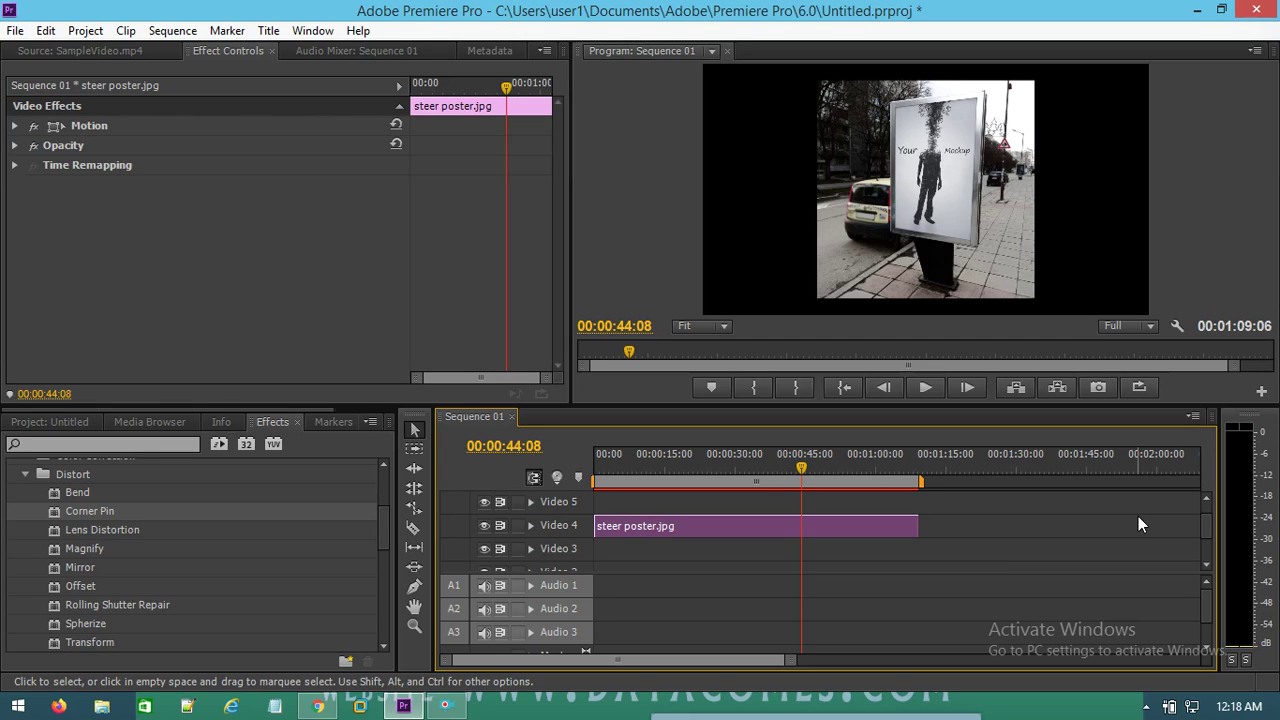
# Delete the steer poster clip, load SampleVideo.mp4 in the Source monitor, and rewind to 00:00:00:00
pyautogui.press('Delete')
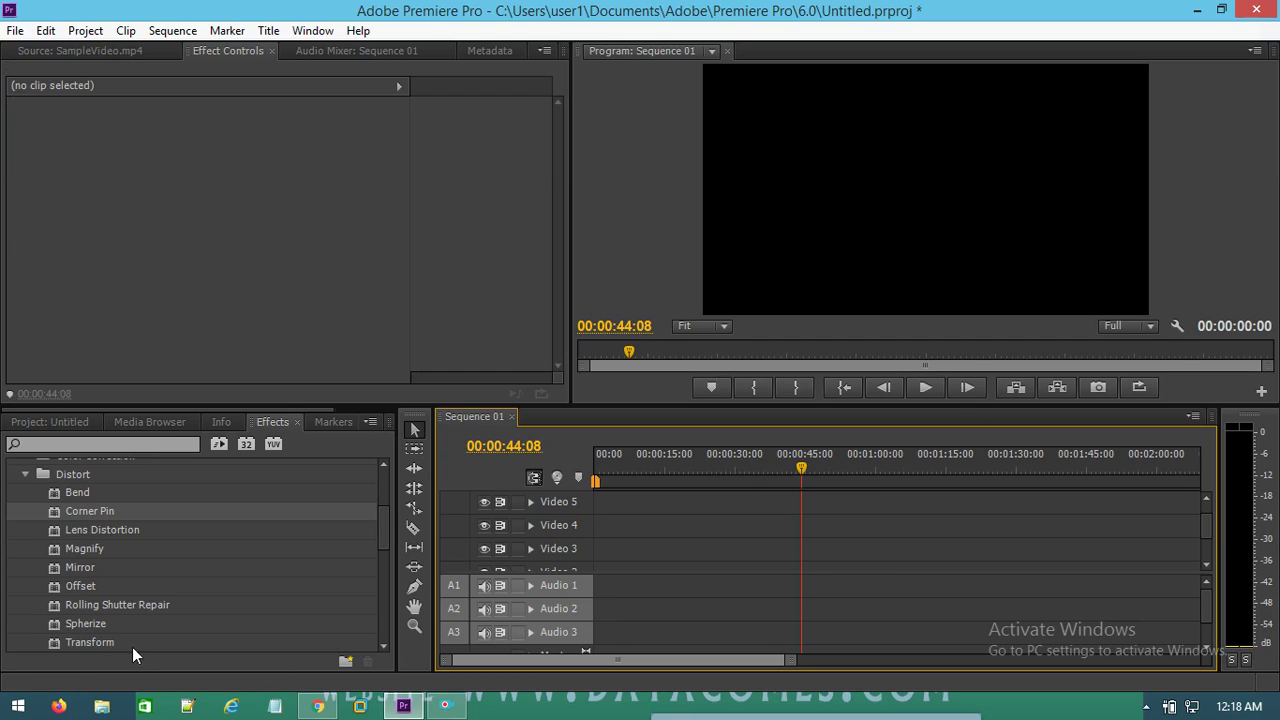
pyautogui.click(158, 289)
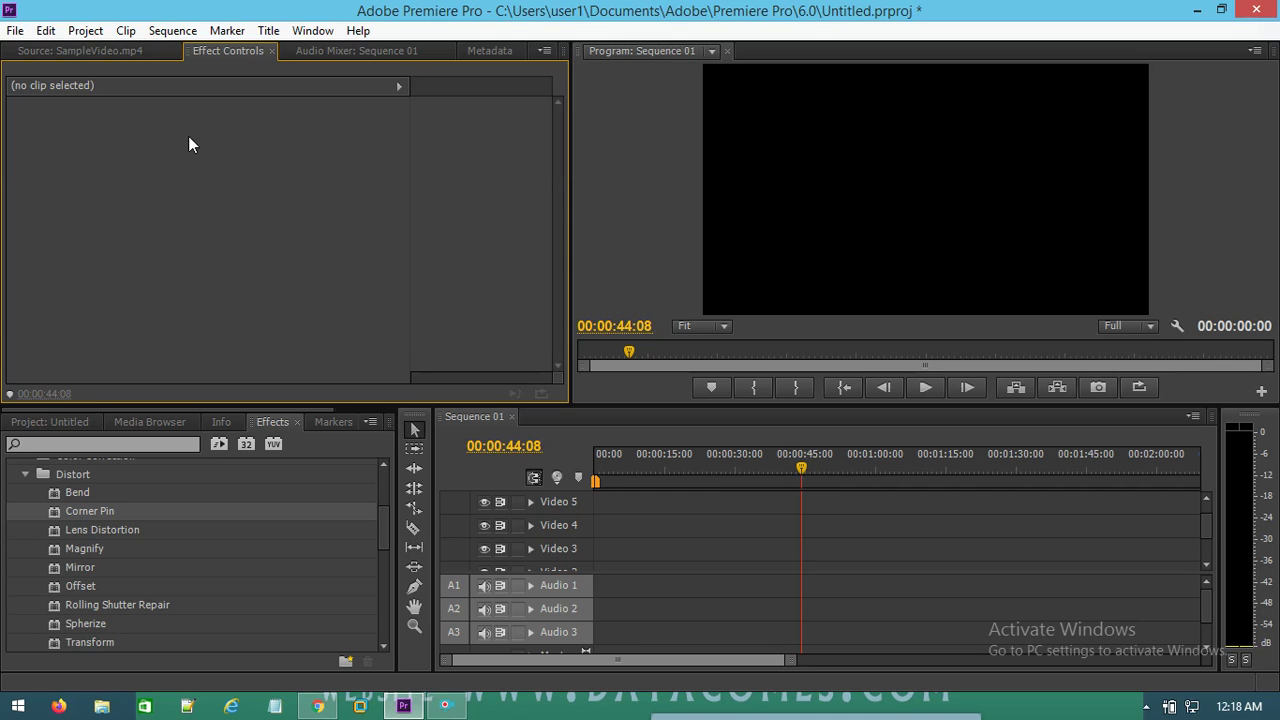
pyautogui.click(58, 54)
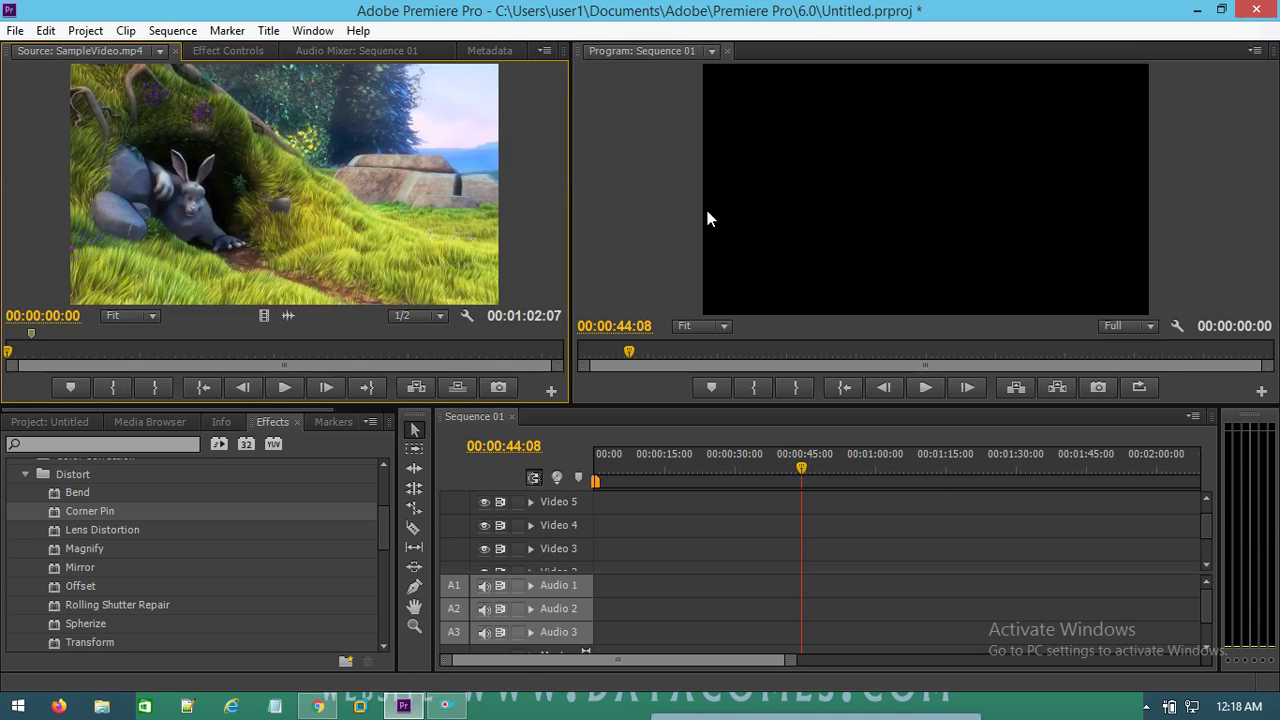
pyautogui.click(726, 560)
pyautogui.moveTo(791, 467); pyautogui.dragTo(543, 503)
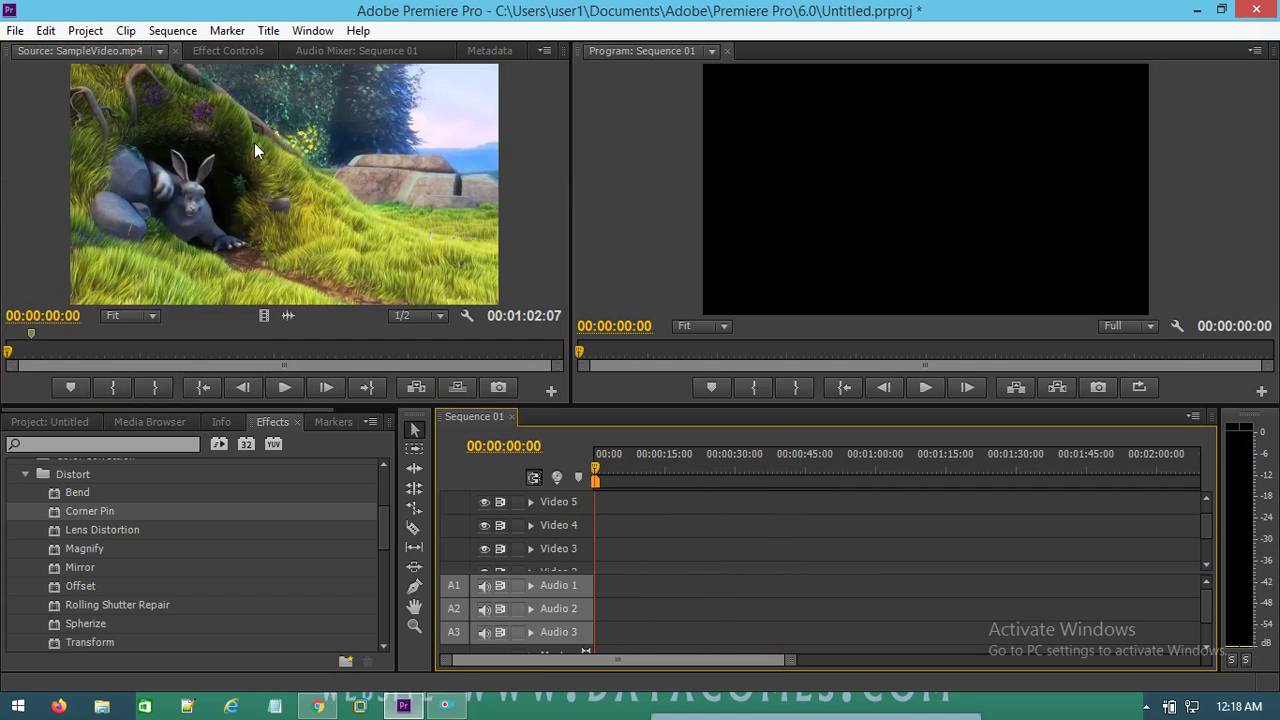
pyautogui.click(17, 30)
pyautogui.click(236, 606)
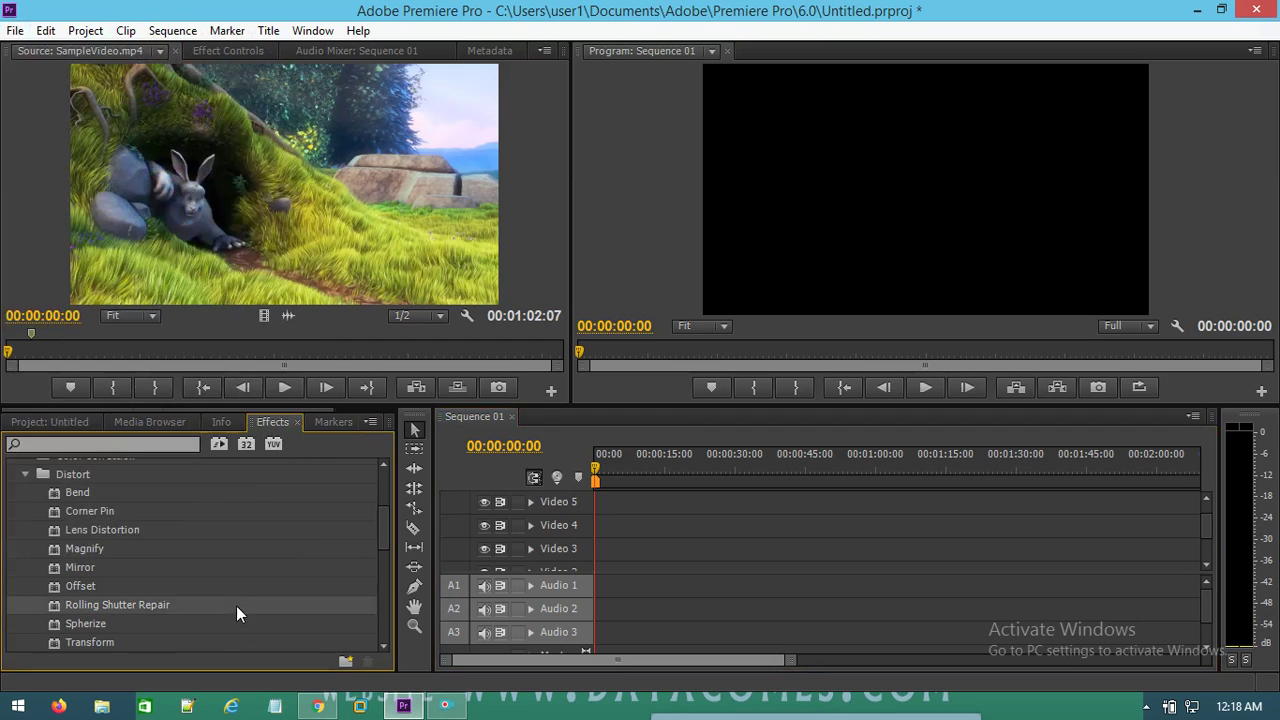
# Import newspaper.jpg and place it on Video 3, extended to about 1:31:16
pyautogui.click(49, 421)
pyautogui.doubleClick(157, 586)
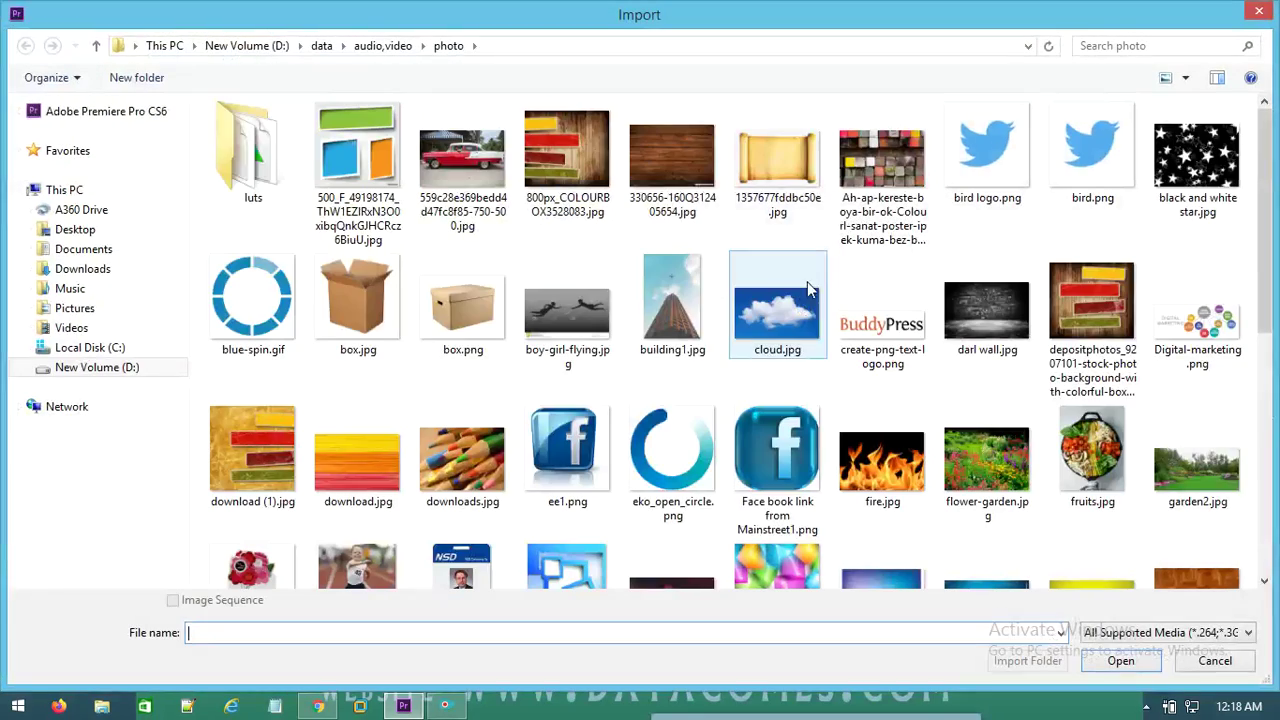
pyautogui.moveTo(1268, 278)
pyautogui.mouseDown()
pyautogui.moveTo(1272, 485)
pyautogui.moveTo(1276, 472)
pyautogui.mouseUp()
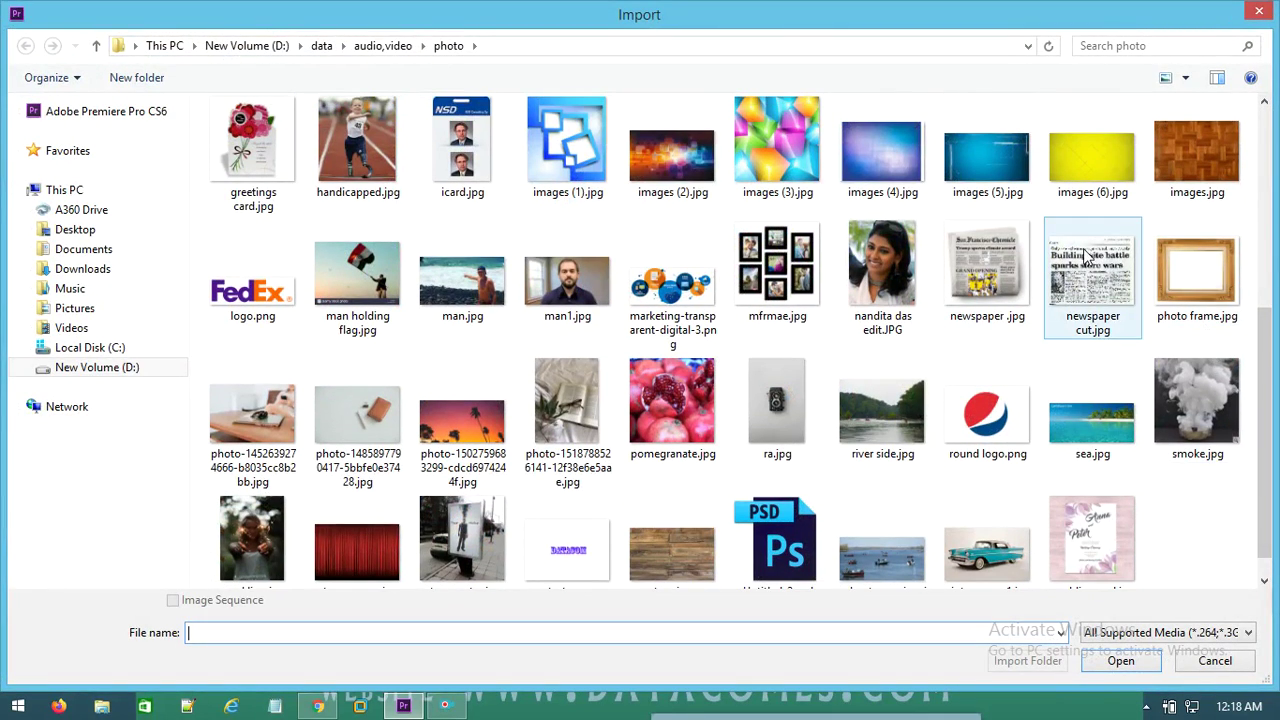
pyautogui.doubleClick(993, 255)
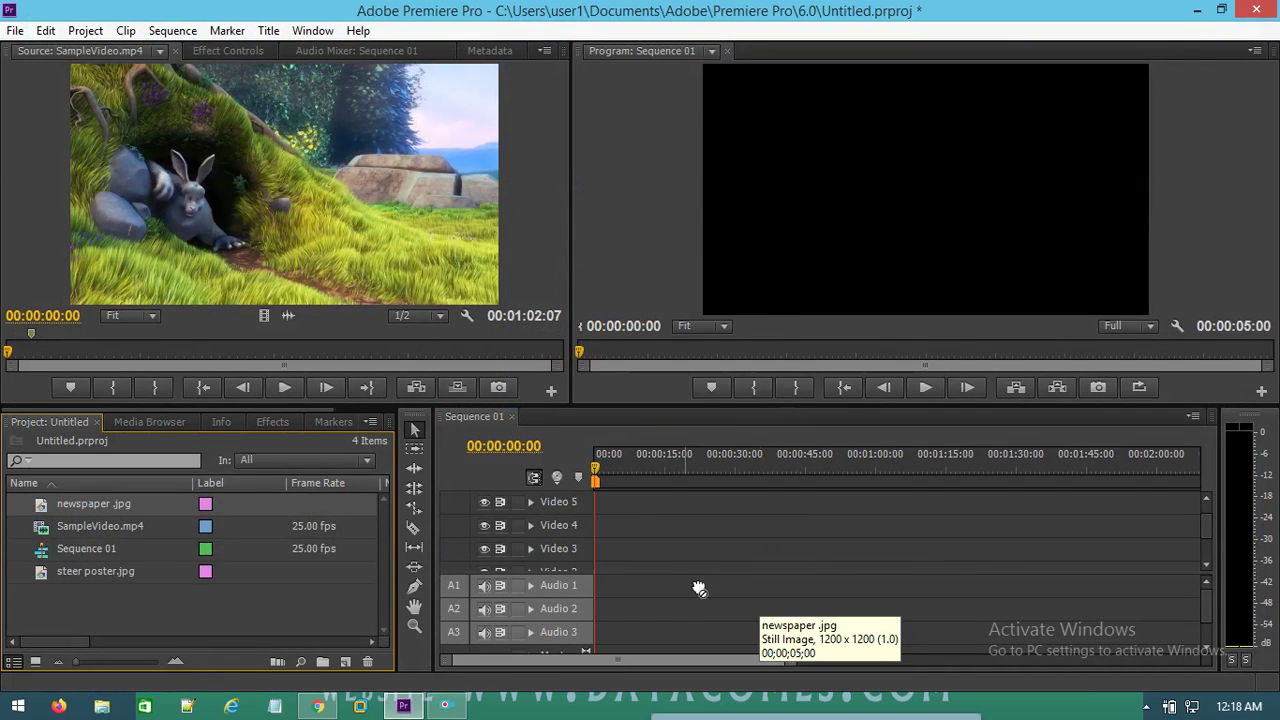
pyautogui.moveTo(109, 506)
pyautogui.mouseDown()
pyautogui.moveTo(608, 550)
pyautogui.moveTo(1025, 549)
pyautogui.mouseUp()
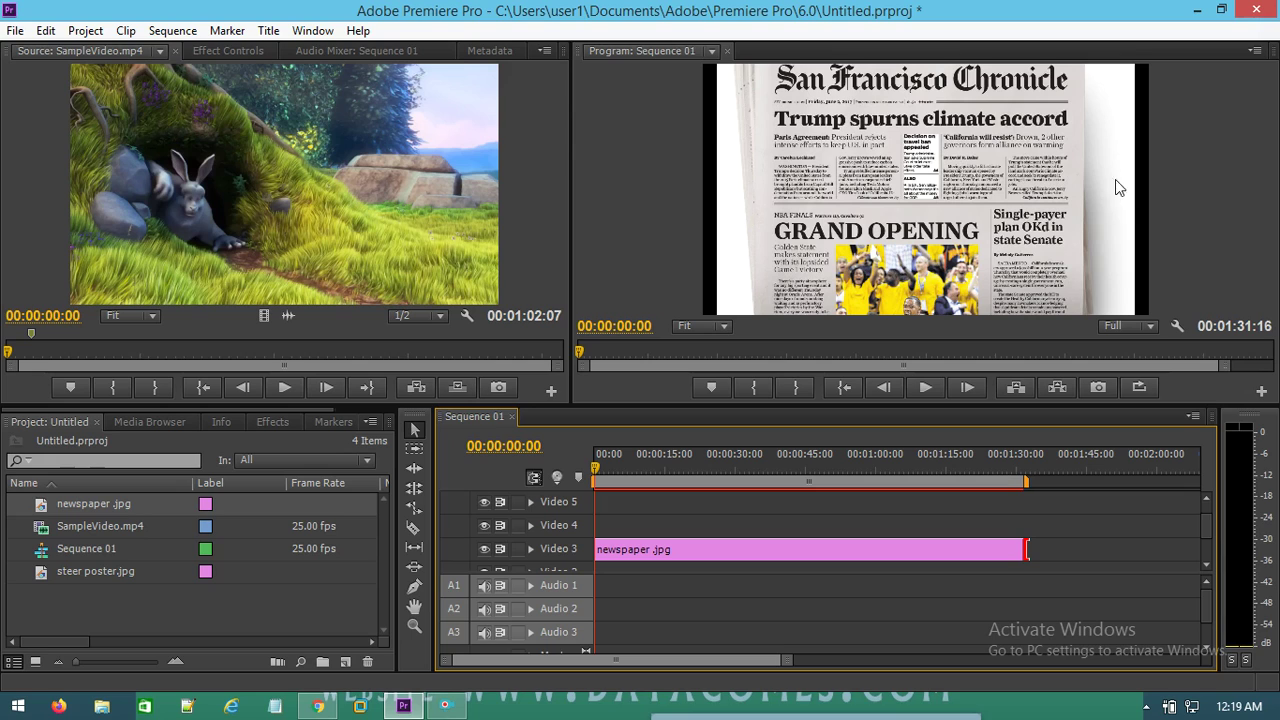
# Apply Distort > Magnify to the newspaper clip and select it in Effect Controls
pyautogui.click(272, 421)
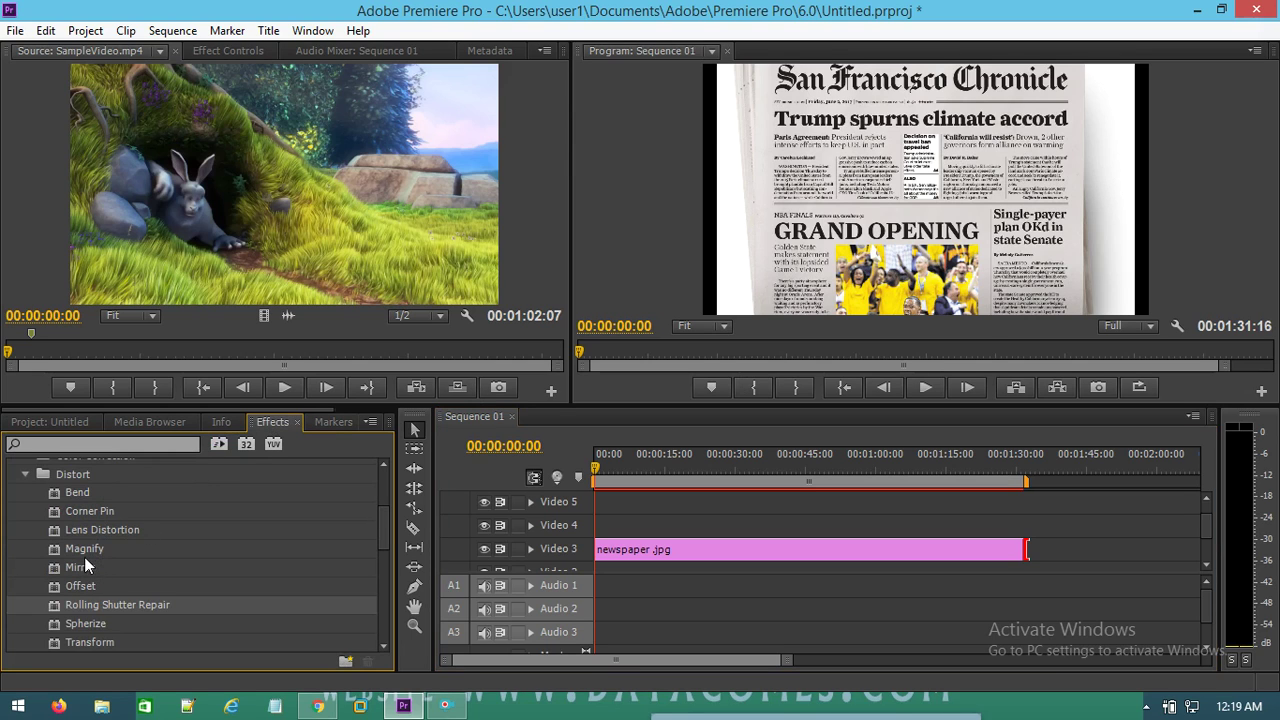
pyautogui.moveTo(85, 549); pyautogui.dragTo(631, 551)
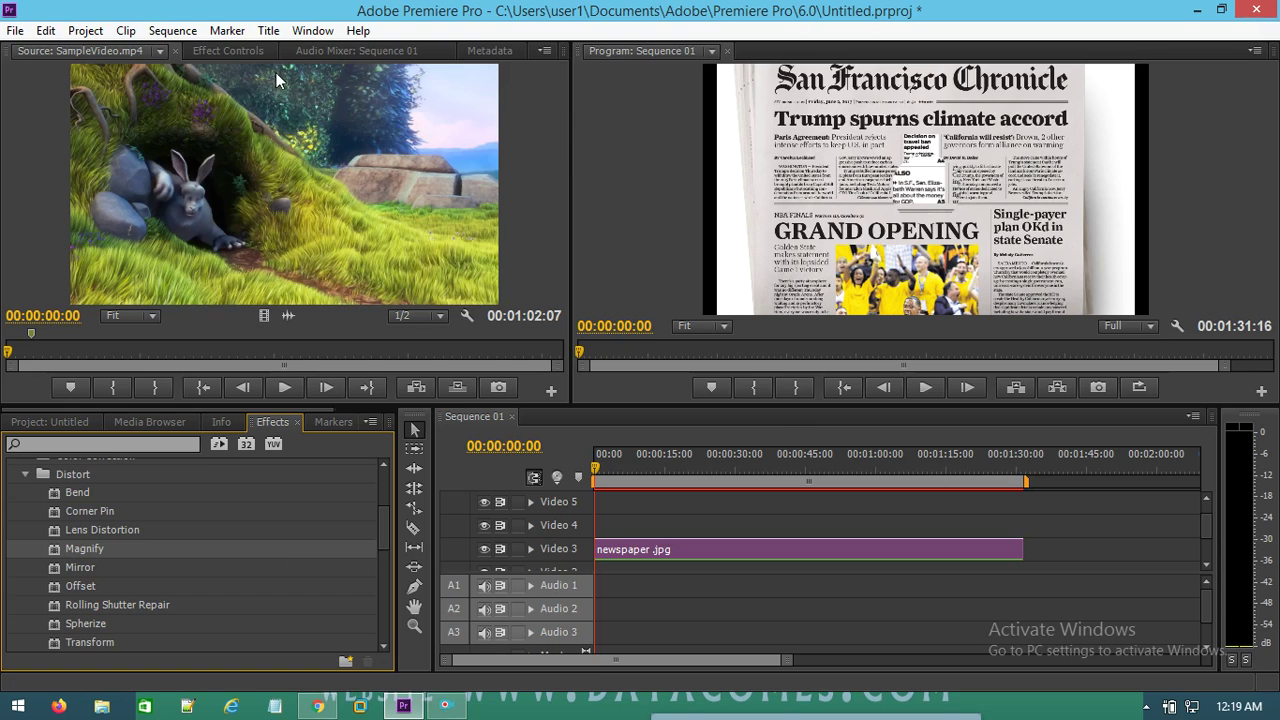
pyautogui.click(228, 51)
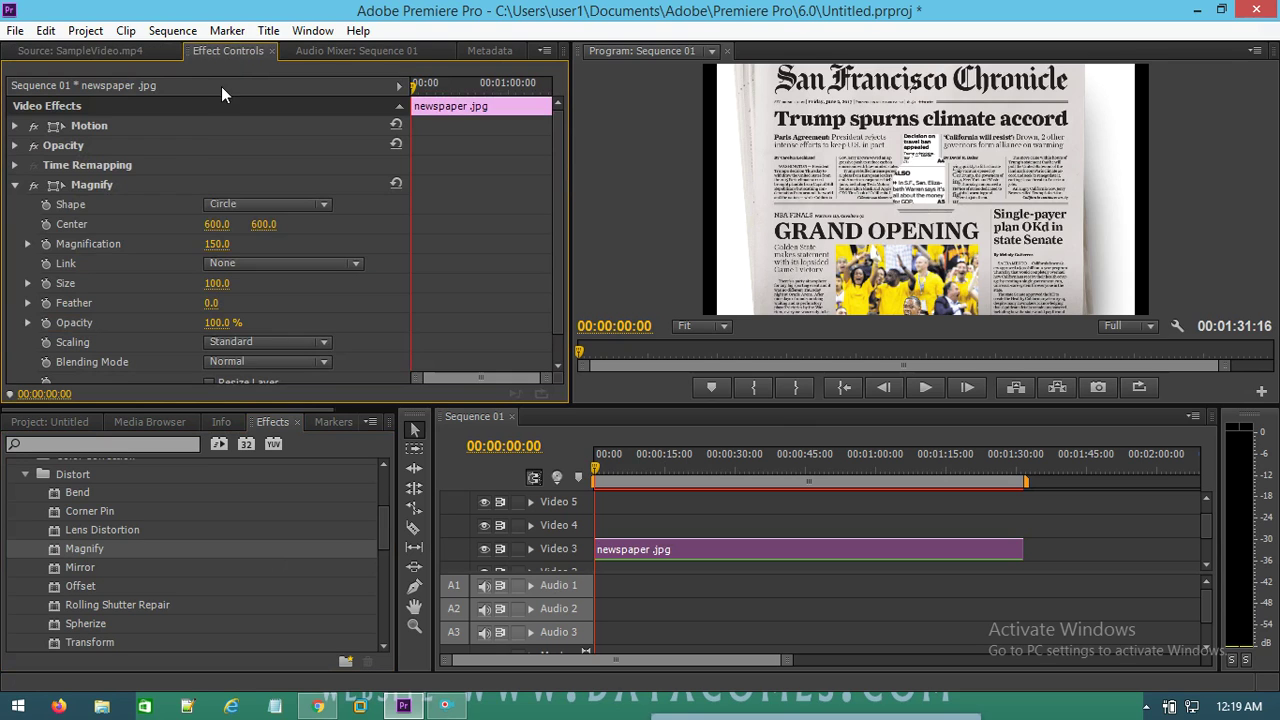
pyautogui.click(87, 185)
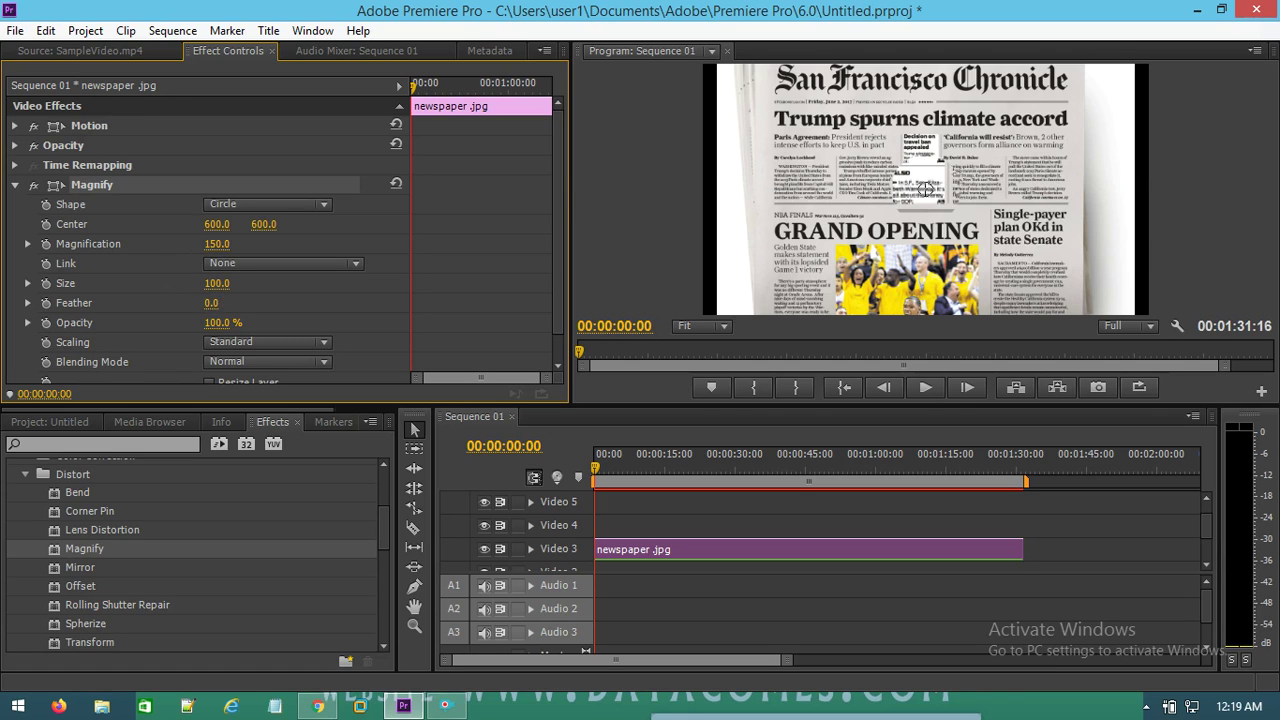
# Enlarge the lens, try a Square shape at magnification 478, and move it over the headline
pyautogui.moveTo(217, 283)
pyautogui.mouseDown()
pyautogui.moveTo(313, 283)
pyautogui.moveTo(130, 236)
pyautogui.mouseUp()
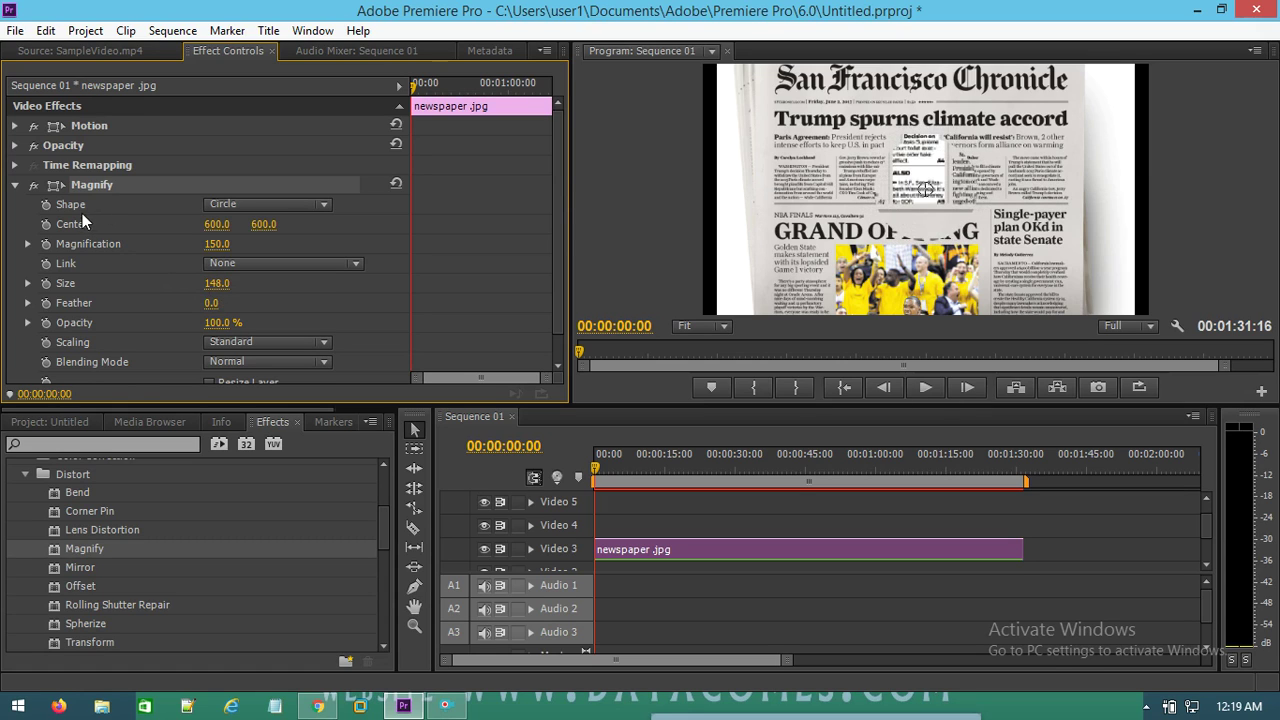
pyautogui.click(251, 206)
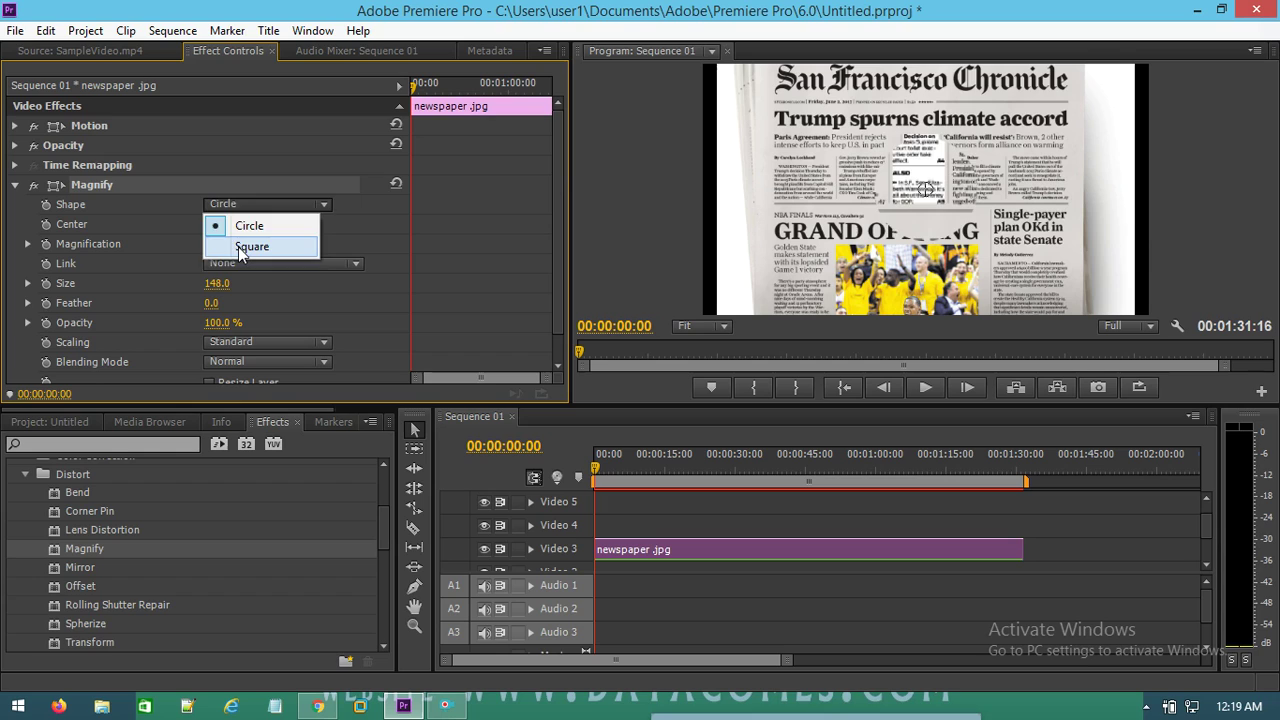
pyautogui.click(238, 247)
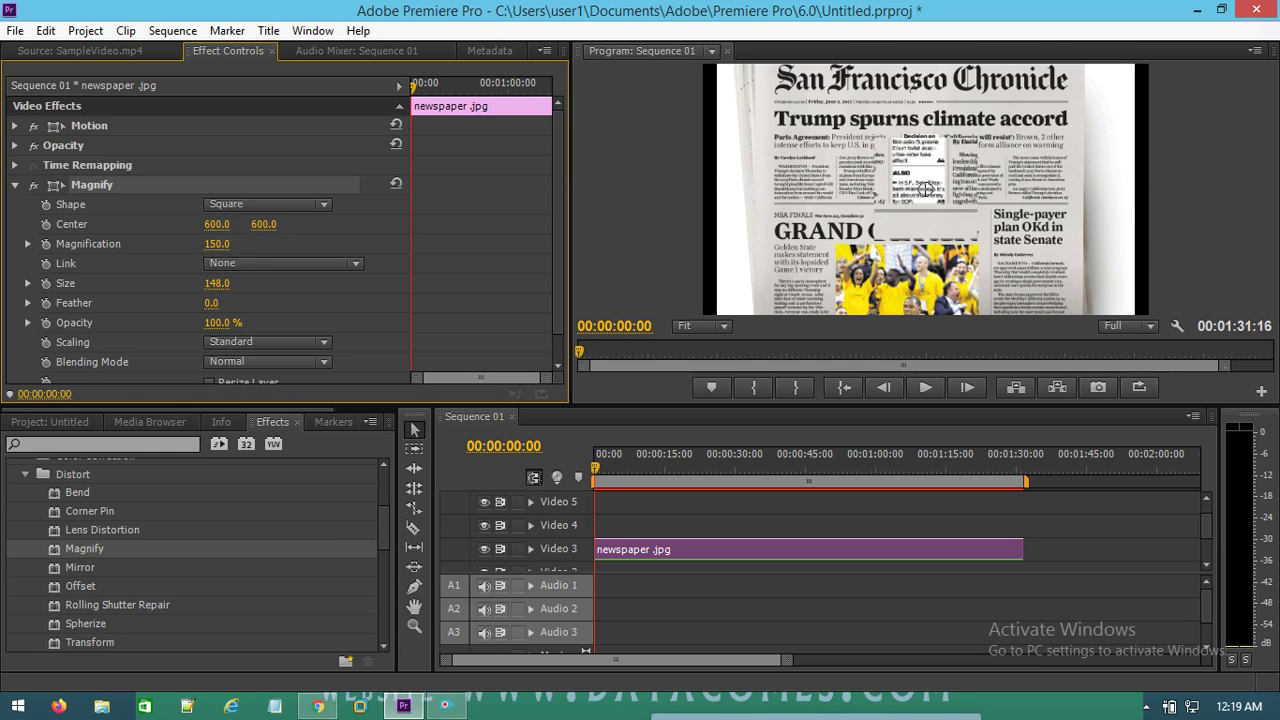
pyautogui.moveTo(217, 243); pyautogui.dragTo(447, 243)
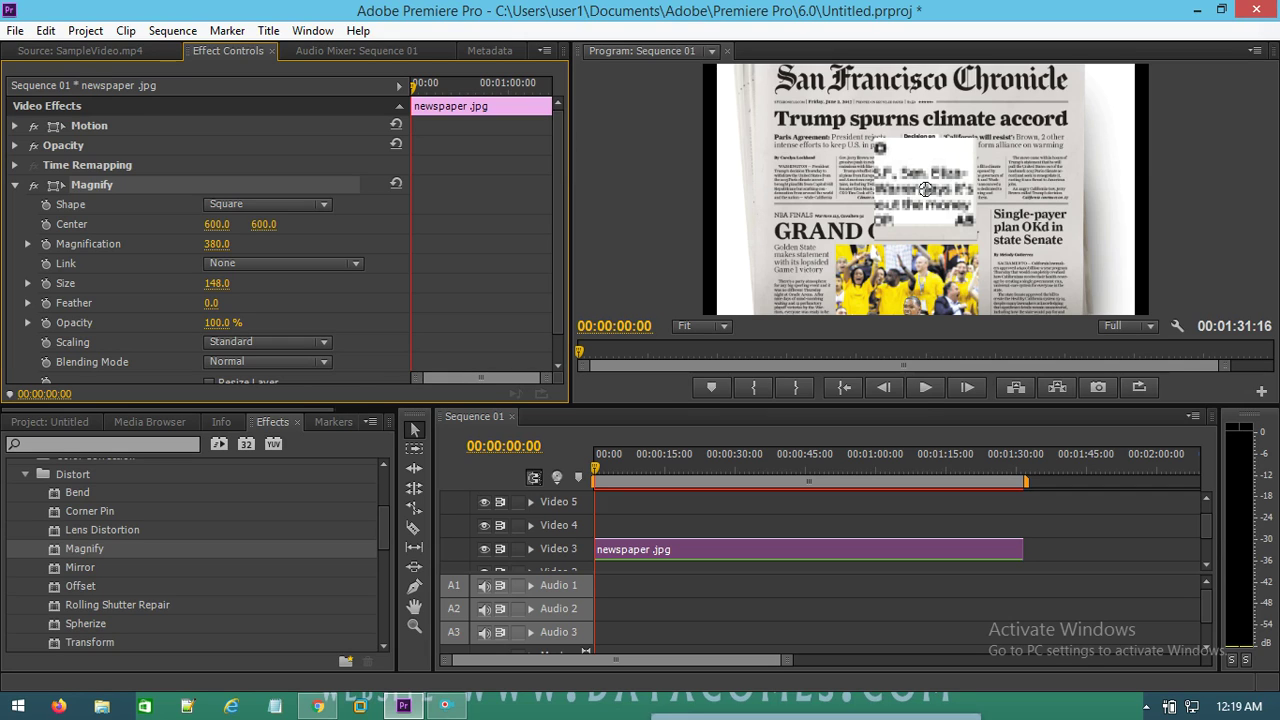
pyautogui.moveTo(447, 243); pyautogui.dragTo(545, 243)
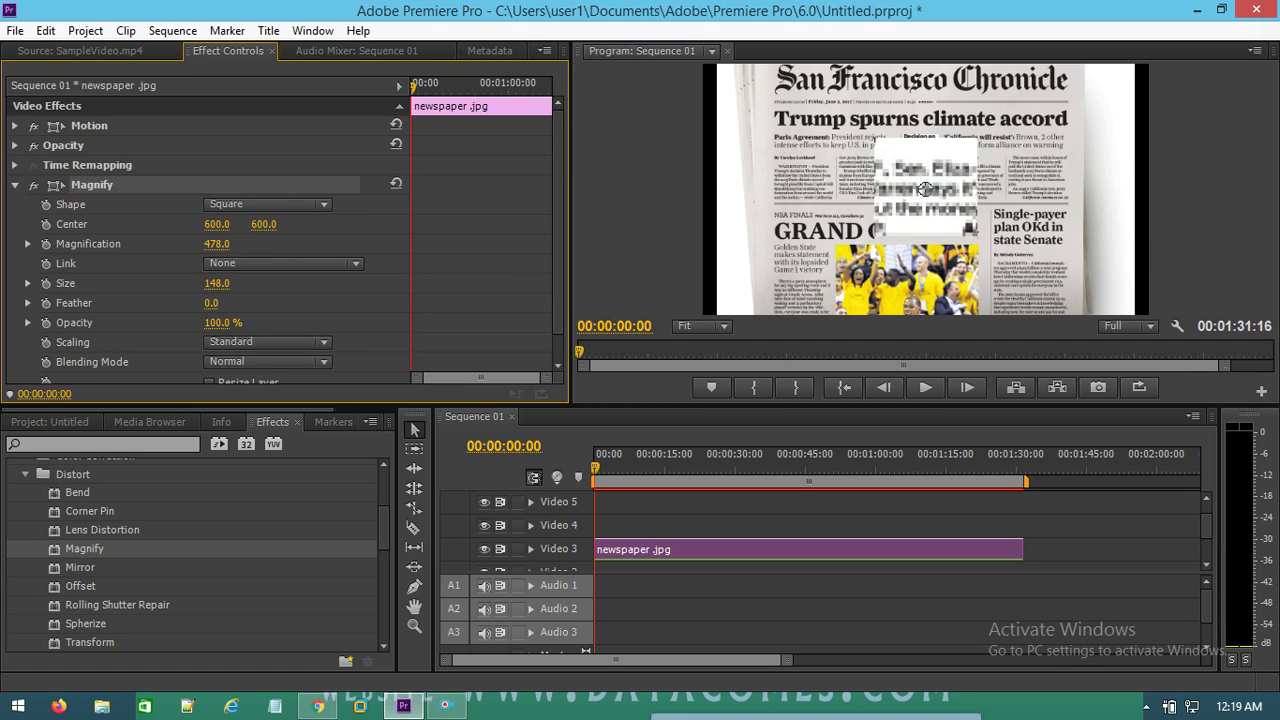
pyautogui.moveTo(216, 224); pyautogui.dragTo(266, 224)
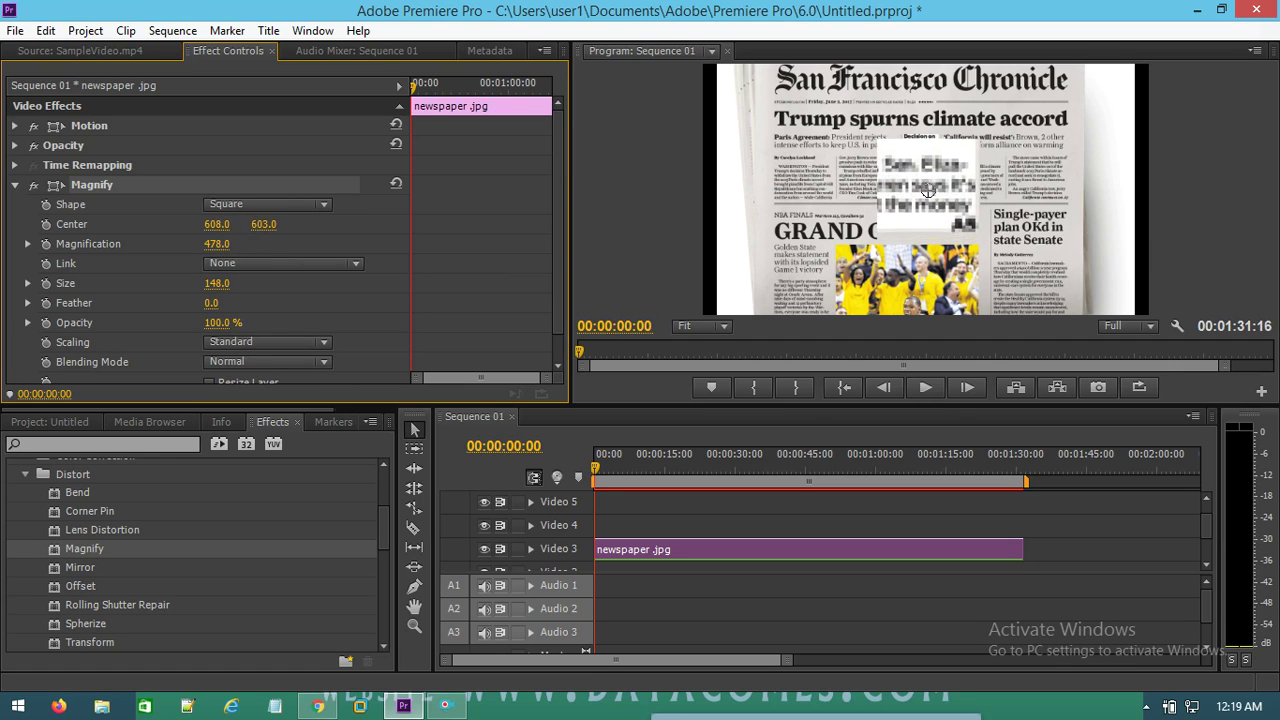
pyautogui.moveTo(928, 190); pyautogui.dragTo(928, 118)
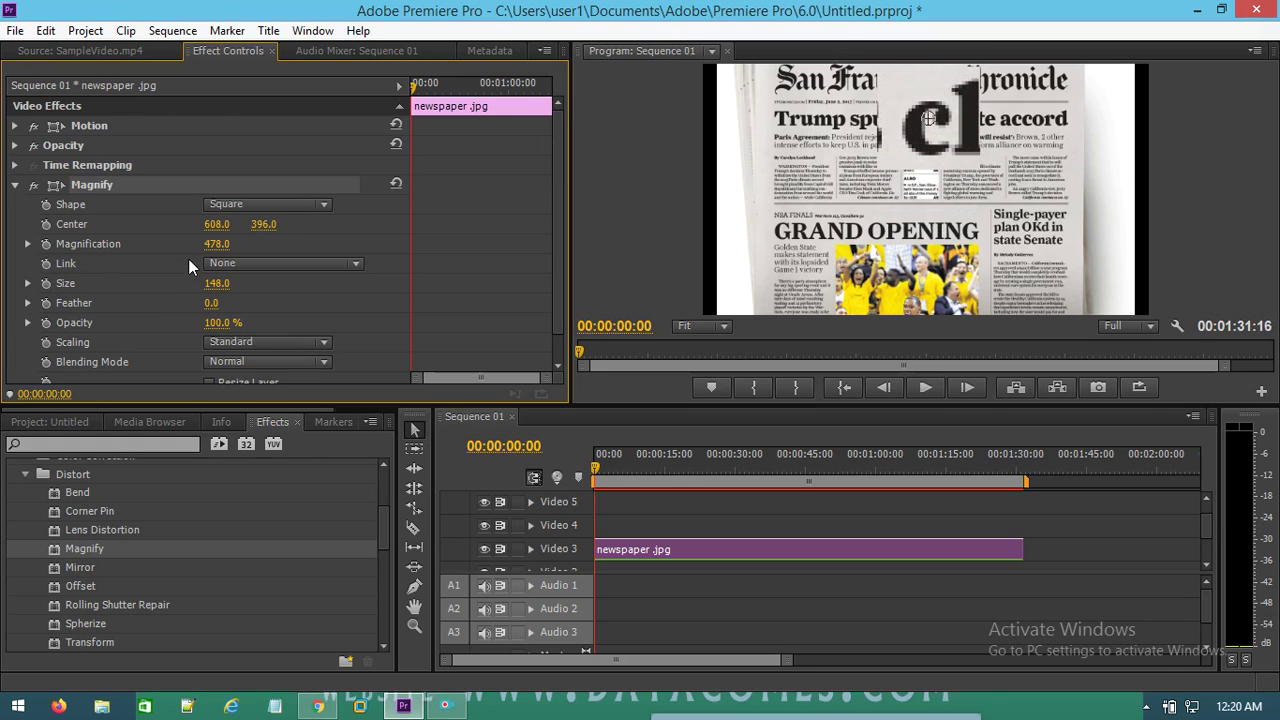
# Switch the lens back to Circle, lower magnification to 205, and centre it at the paper's left edge
pyautogui.click(235, 206)
pyautogui.click(238, 222)
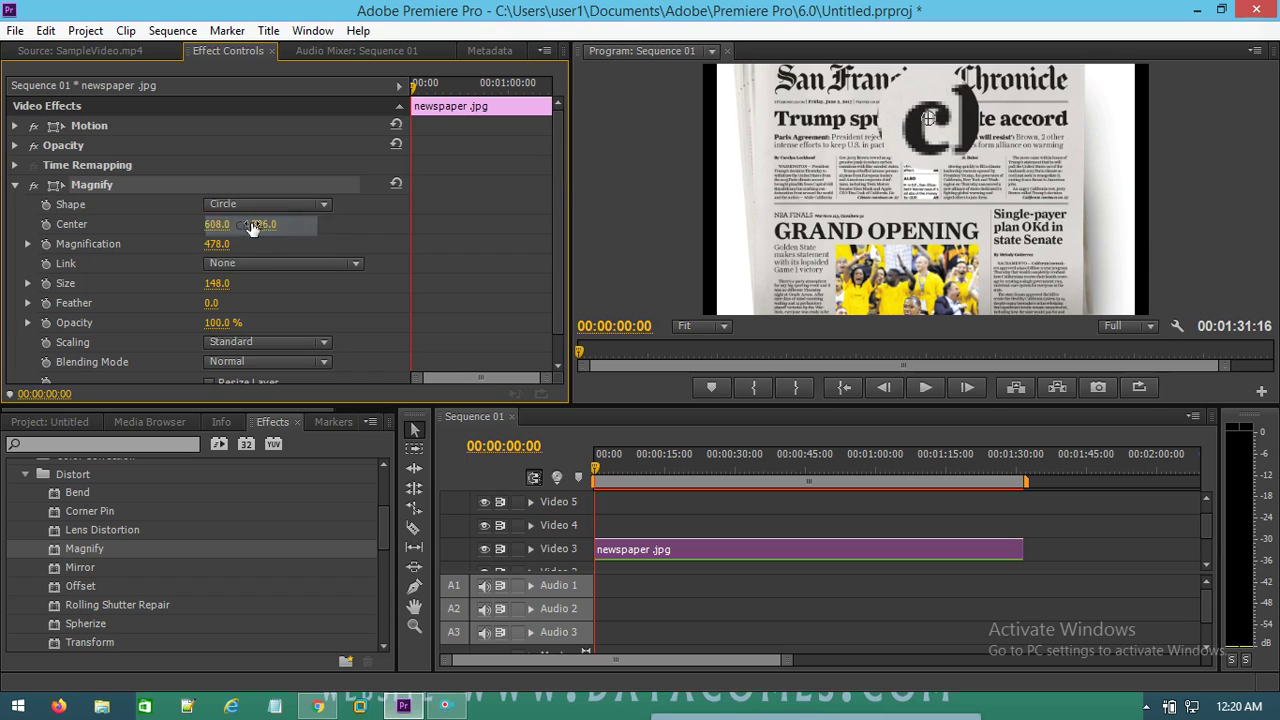
pyautogui.moveTo(216, 244); pyautogui.dragTo(130, 244)
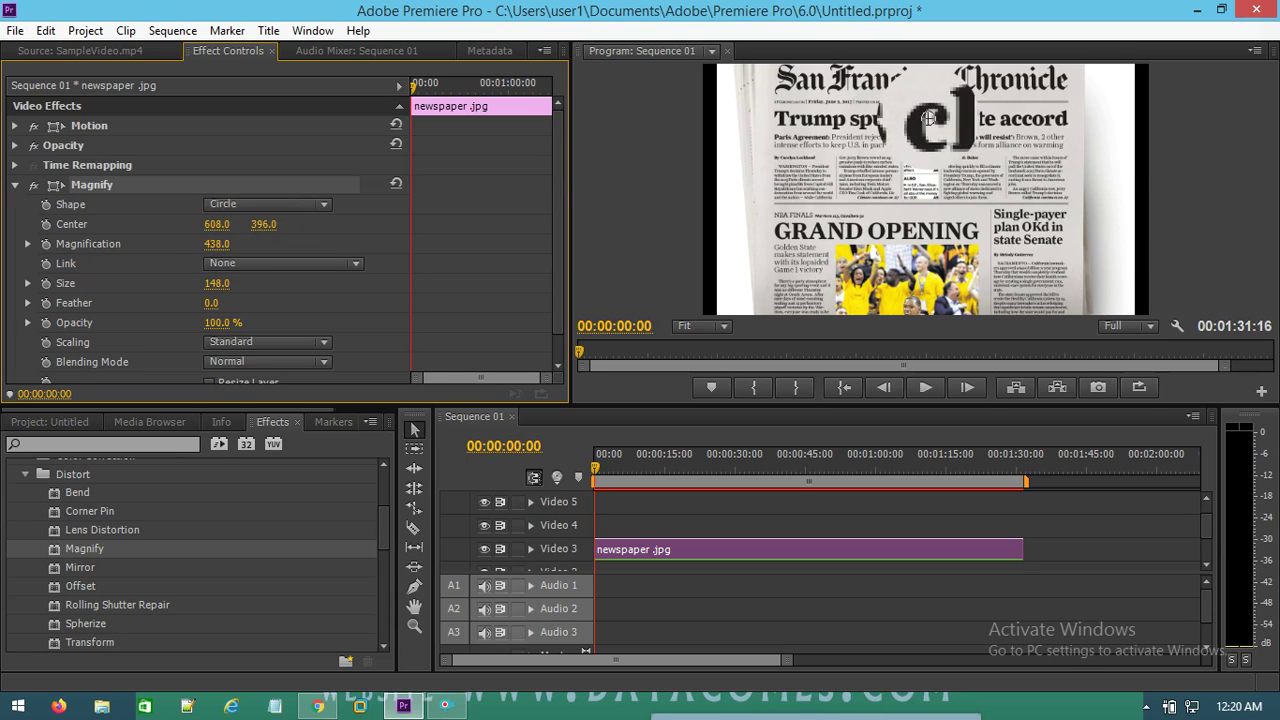
pyautogui.moveTo(216, 244); pyautogui.dragTo(130, 244)
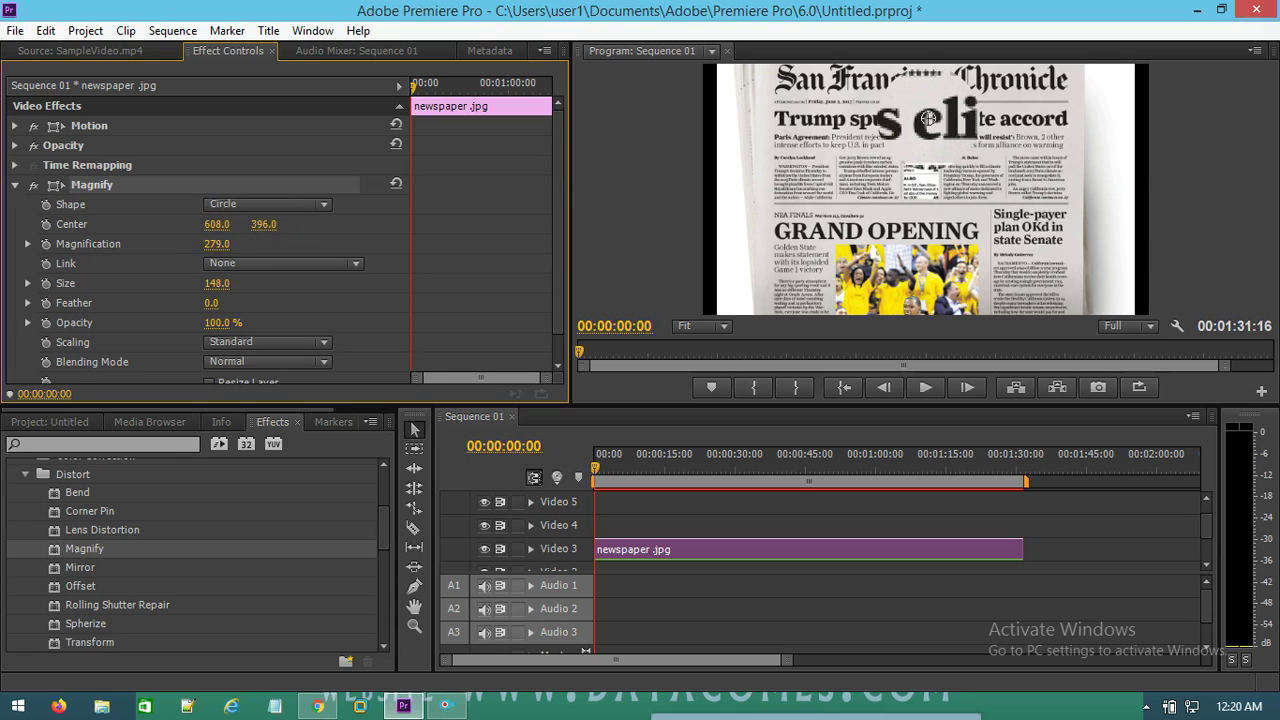
pyautogui.moveTo(216, 244); pyautogui.dragTo(150, 244)
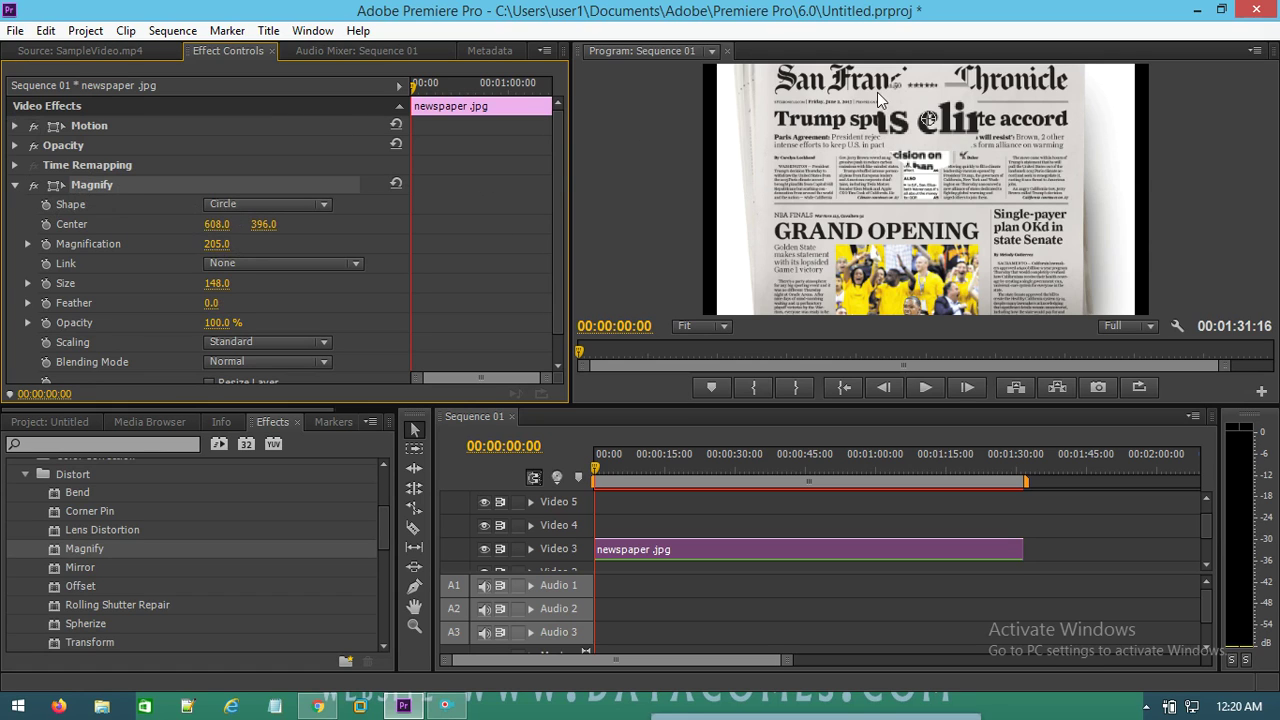
pyautogui.moveTo(930, 120)
pyautogui.mouseDown()
pyautogui.moveTo(710, 118)
pyautogui.moveTo(760, 123)
pyautogui.moveTo(740, 126)
pyautogui.mouseUp()
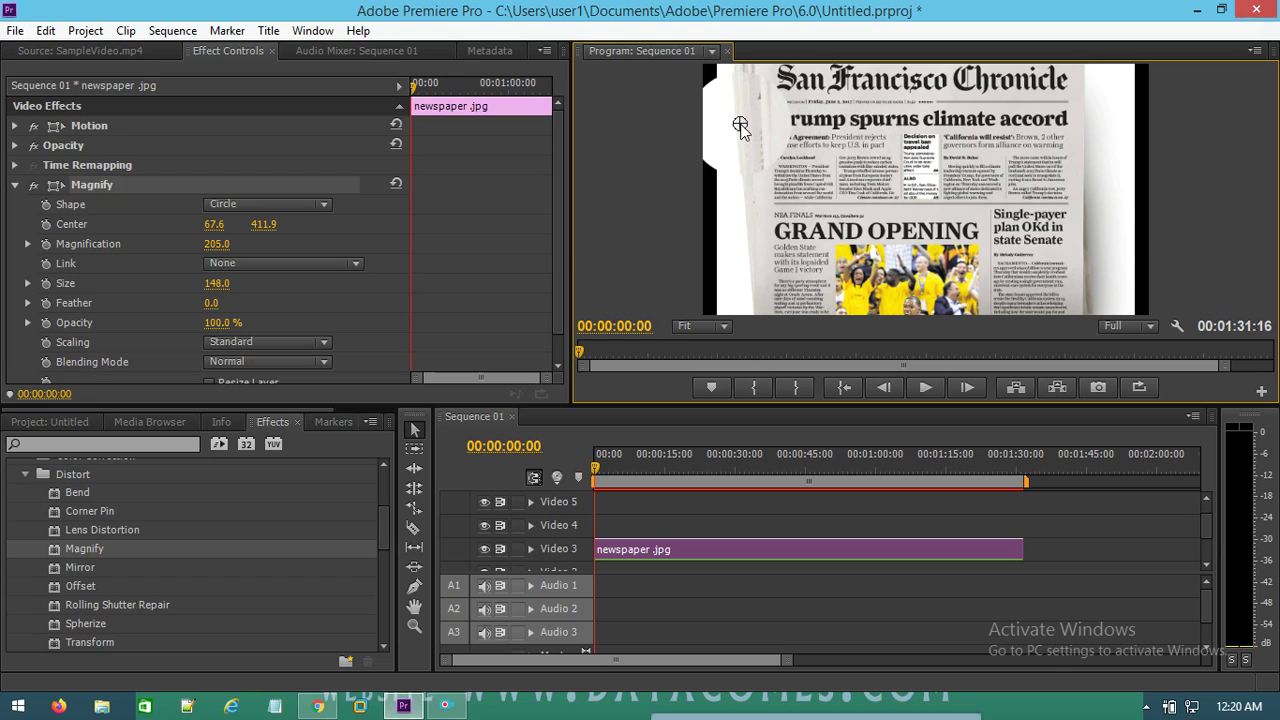
# Turn on Magnify keyframing for shape, centre, magnification and size at 0 seconds
pyautogui.click(46, 204)
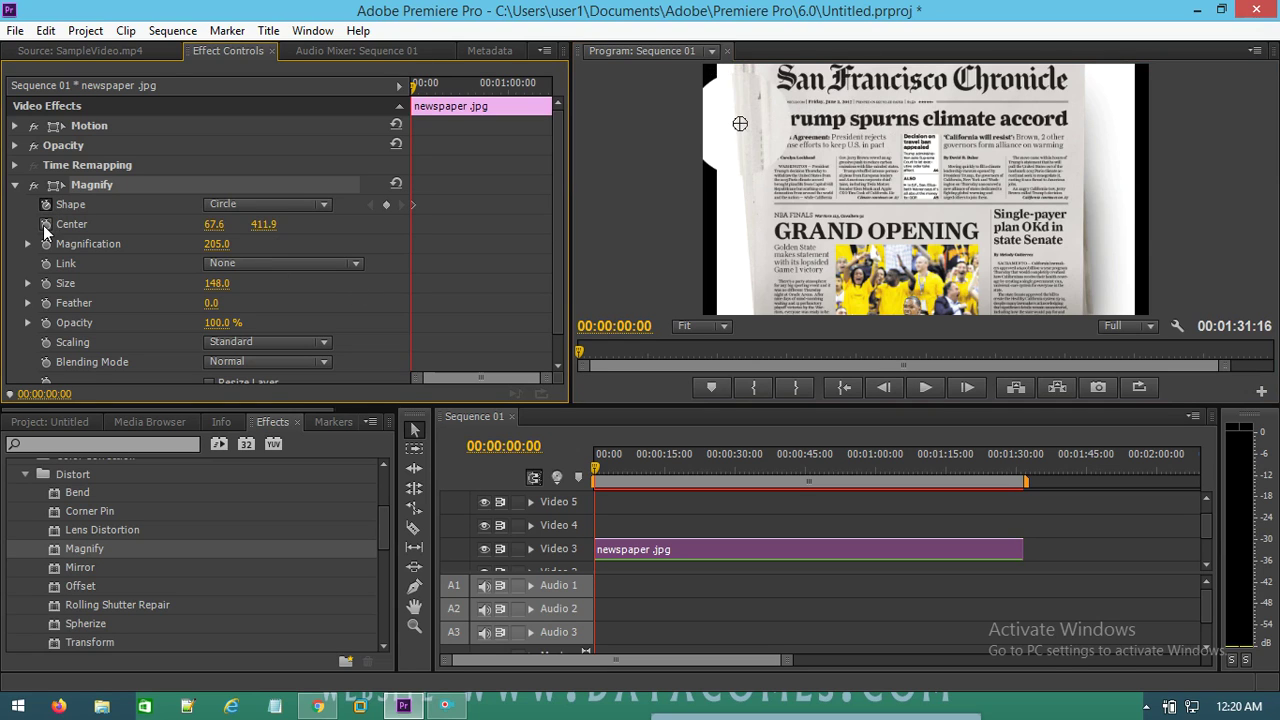
pyautogui.click(46, 244)
pyautogui.click(46, 263)
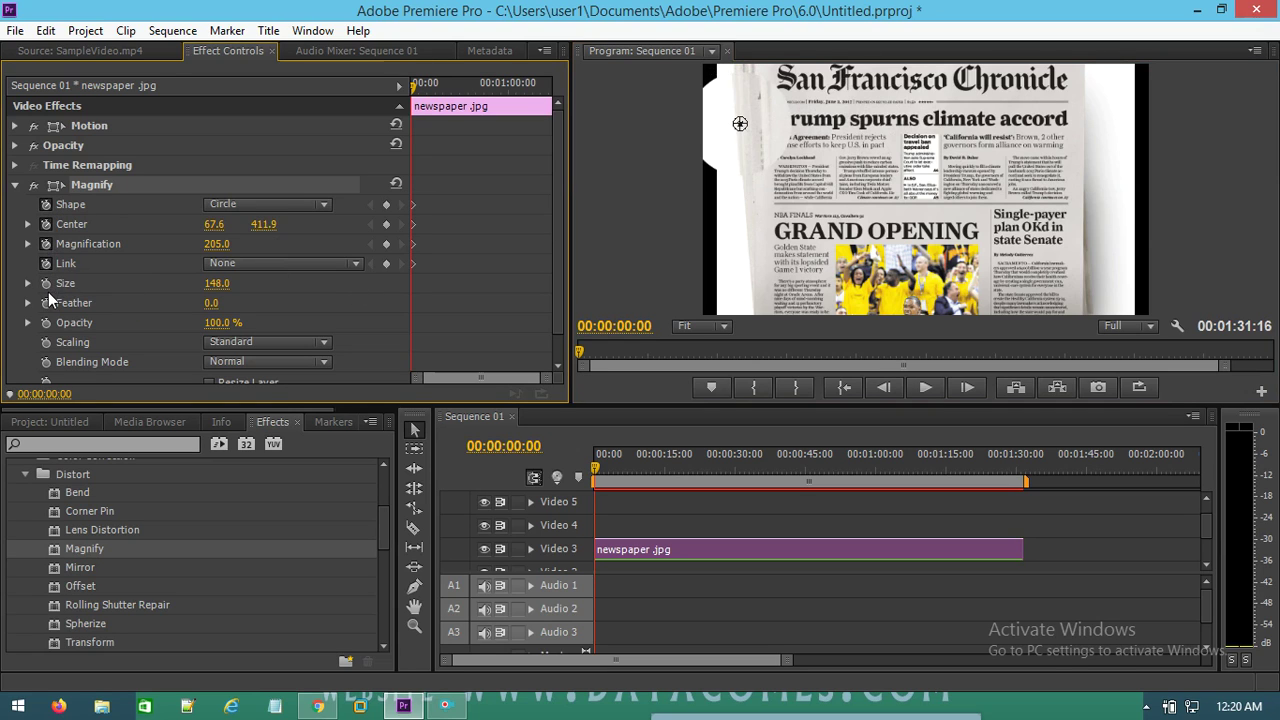
pyautogui.click(45, 284)
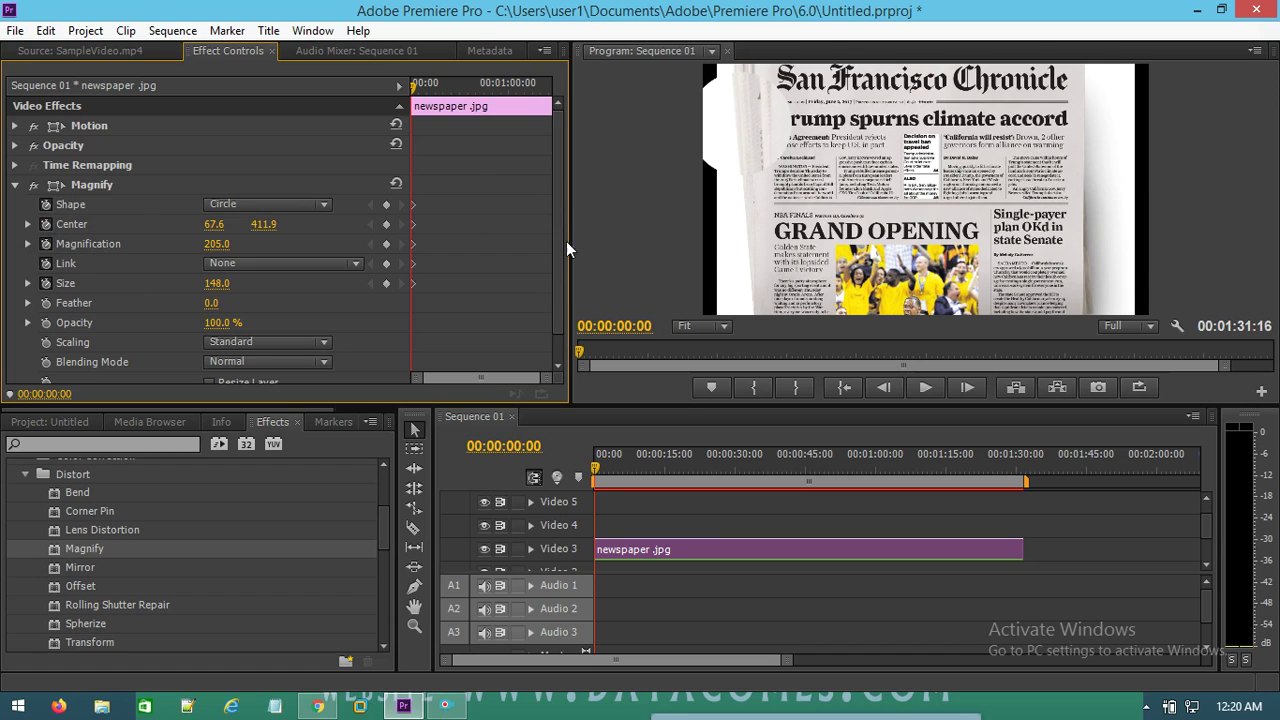
# At 00:00:10:00, move the magnifier centre across the headline to 1199.7, 425.4
pyautogui.moveTo(612, 467); pyautogui.dragTo(641, 470)
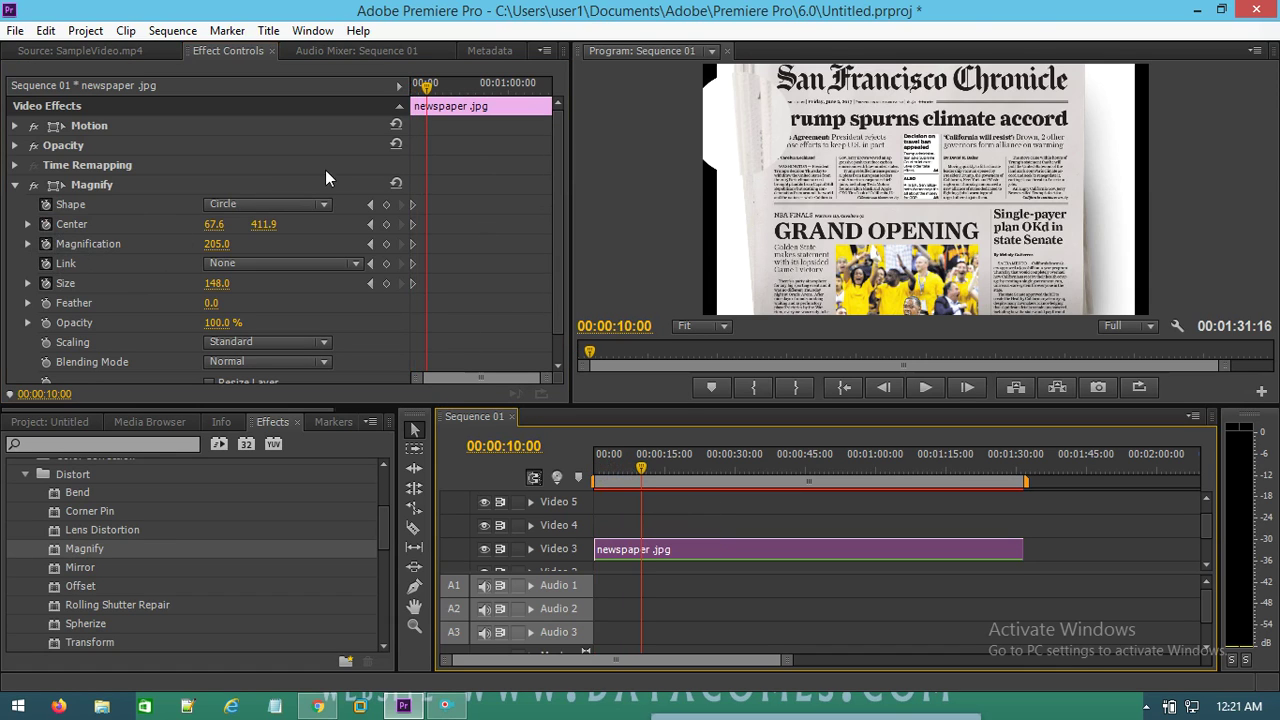
pyautogui.click(95, 188)
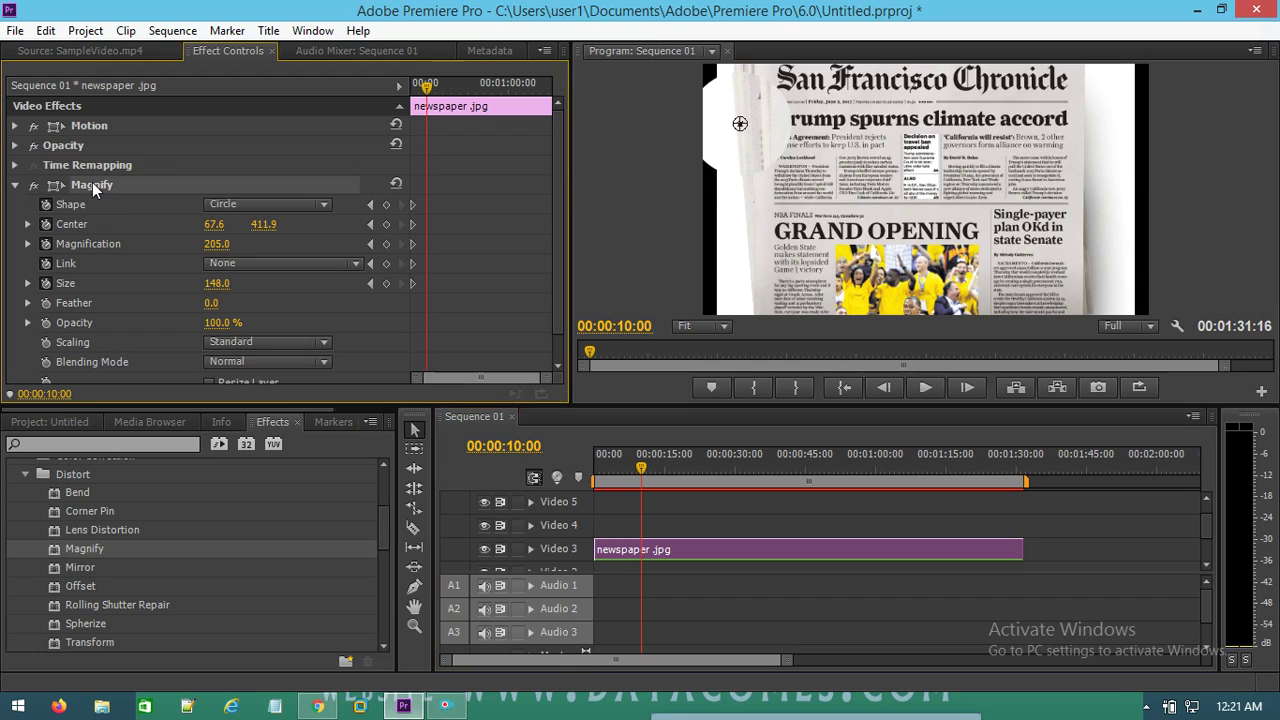
pyautogui.moveTo(739, 124); pyautogui.dragTo(1135, 132)
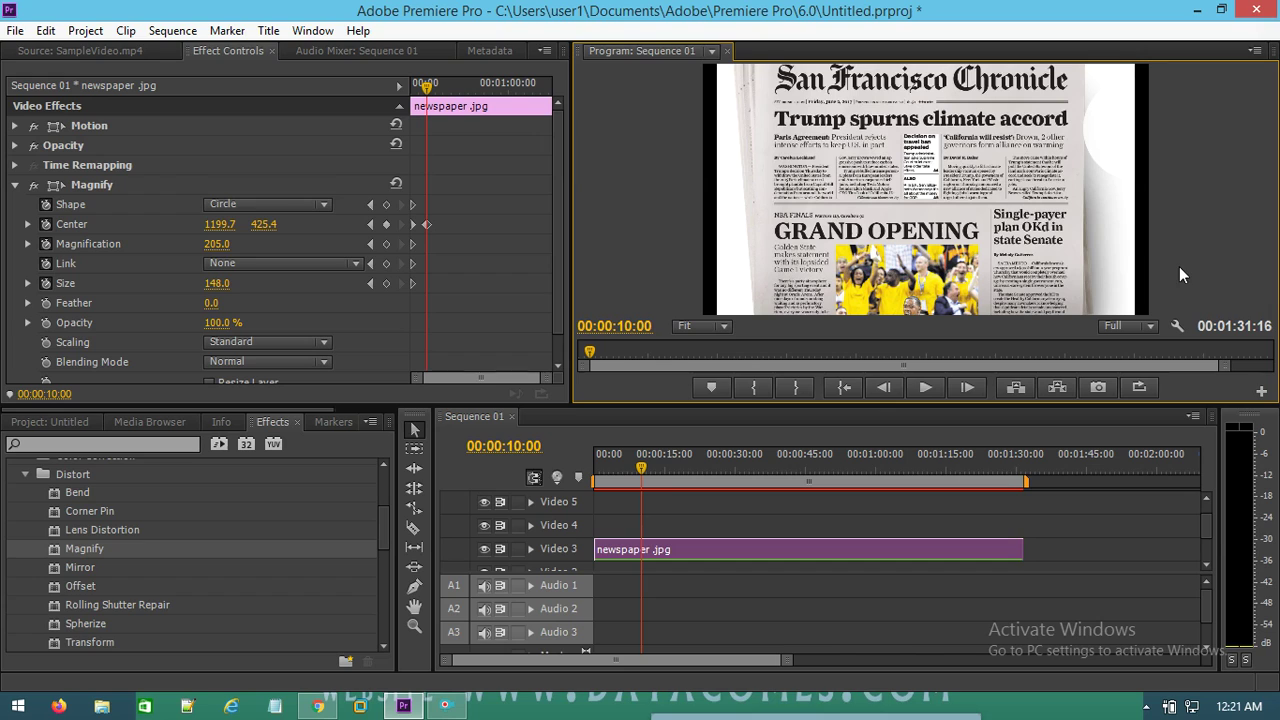
# Return to the sequence start and maximize the Program monitor
pyautogui.click(514, 457)
pyautogui.press('Home')
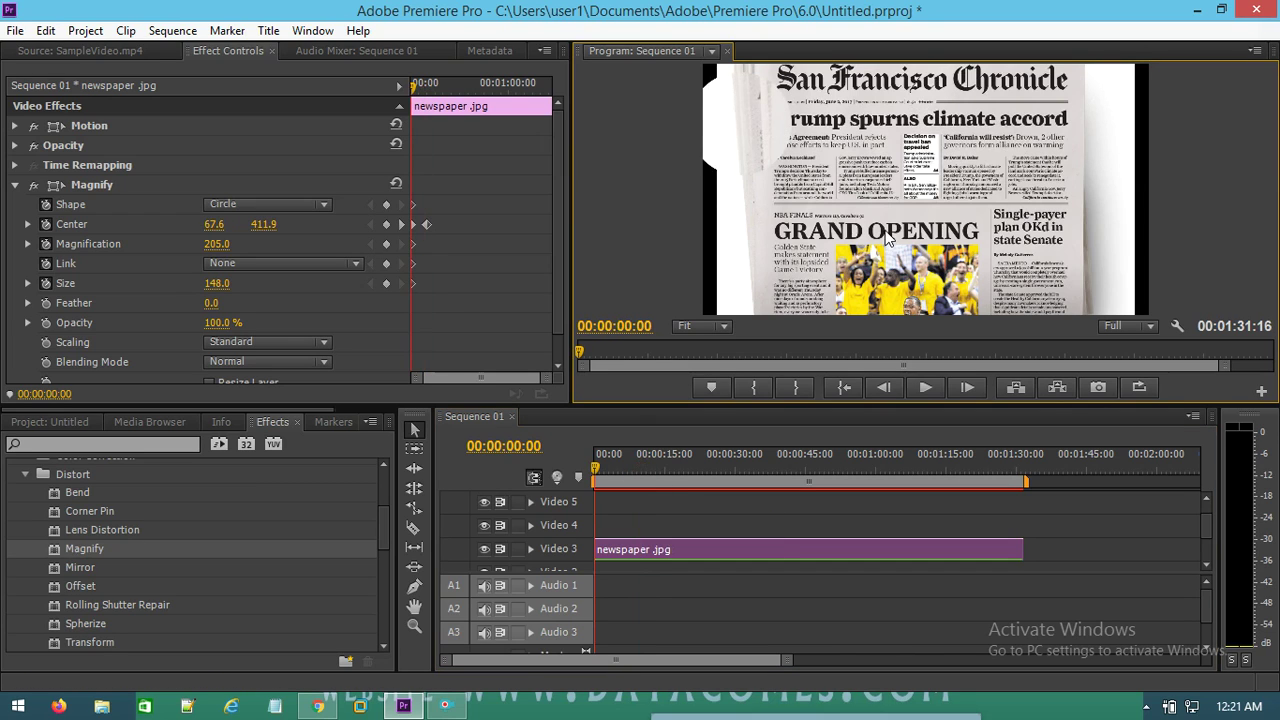
pyautogui.click(885, 244)
pyautogui.click(818, 195)
pyautogui.press('`')
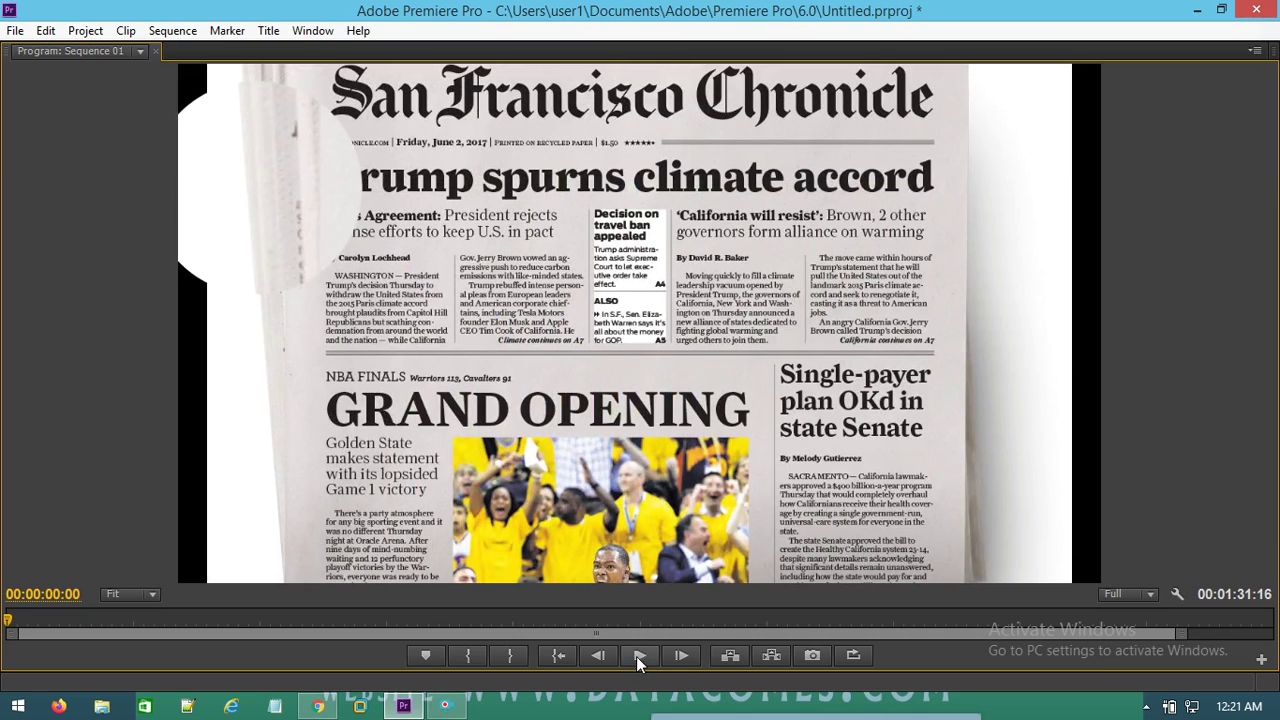
# Play the sequence to preview the travelling magnifier, then stop playback
pyautogui.click(639, 655)
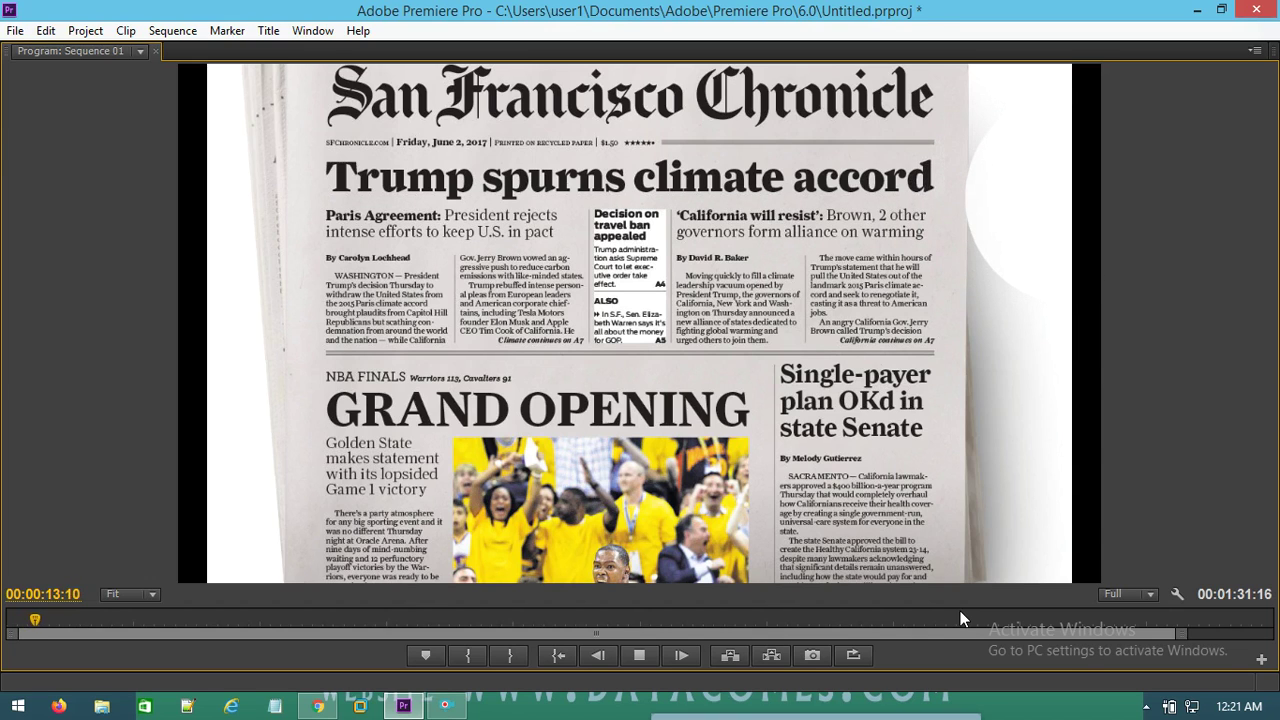
pyautogui.press('`')
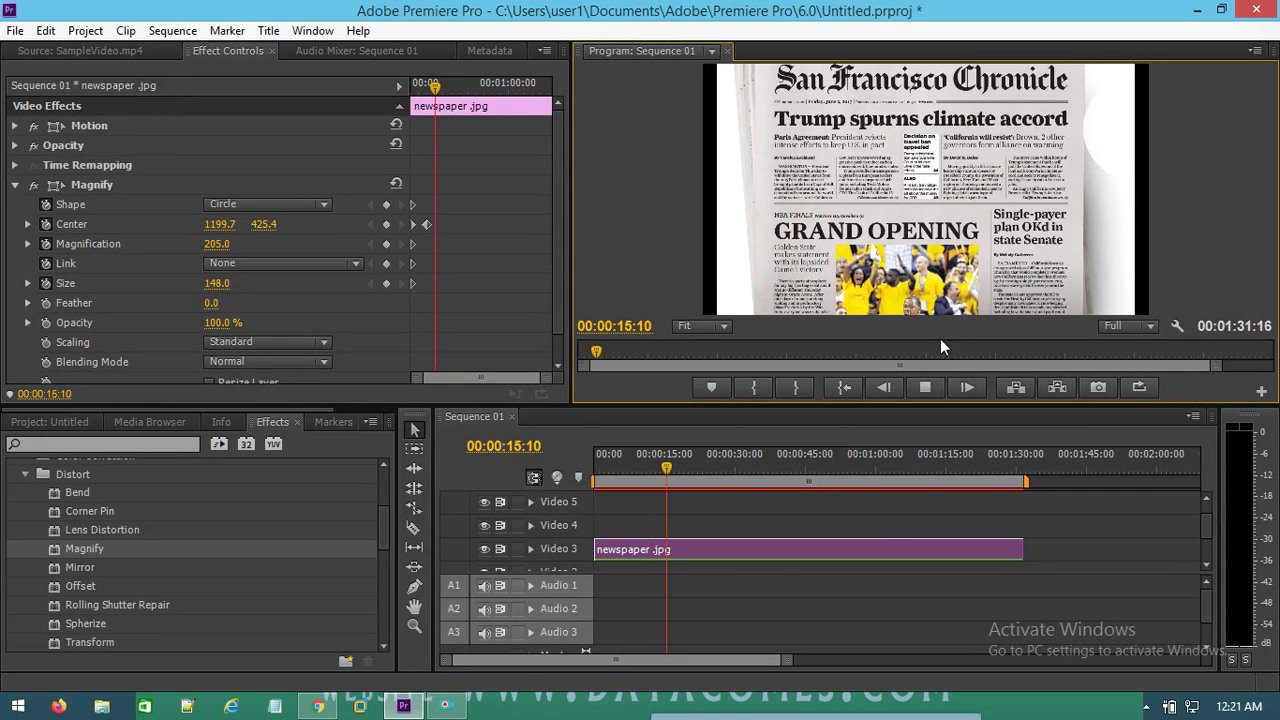
pyautogui.click(776, 548)
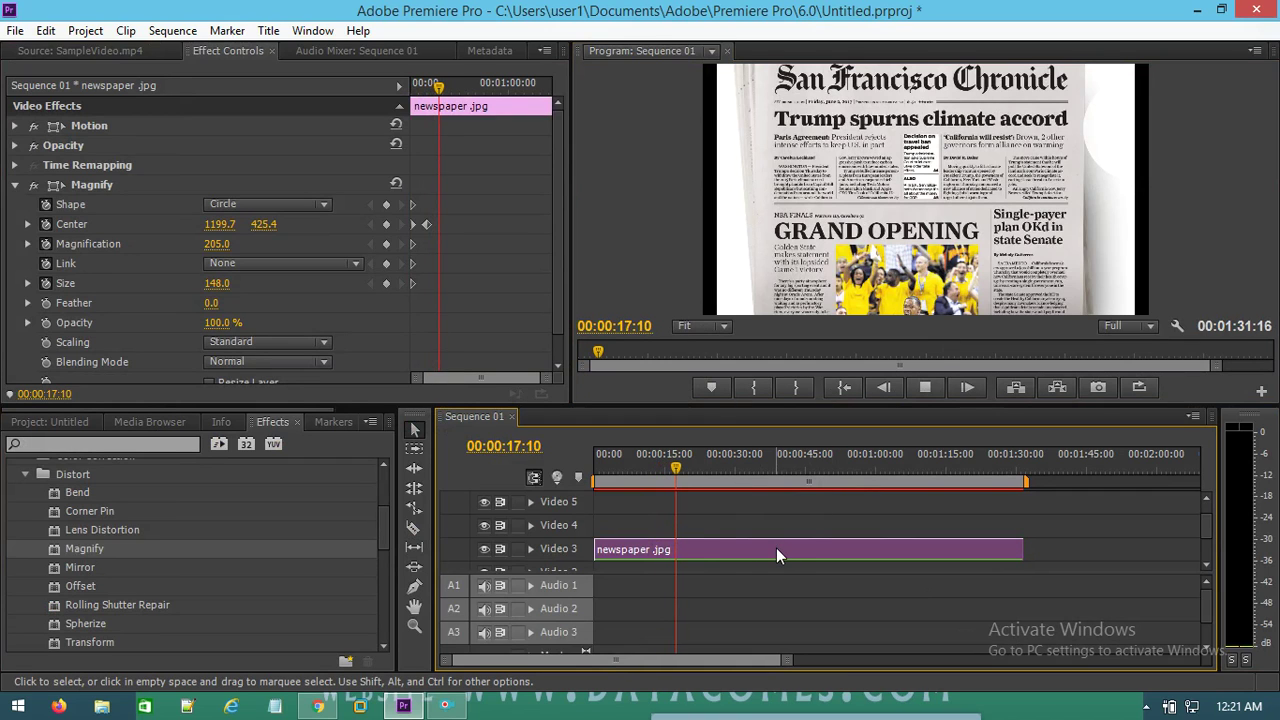
pyautogui.click(925, 387)
# Delete newspaper.jpg from Video 3 and bring up the project's media list
pyautogui.click(915, 552)
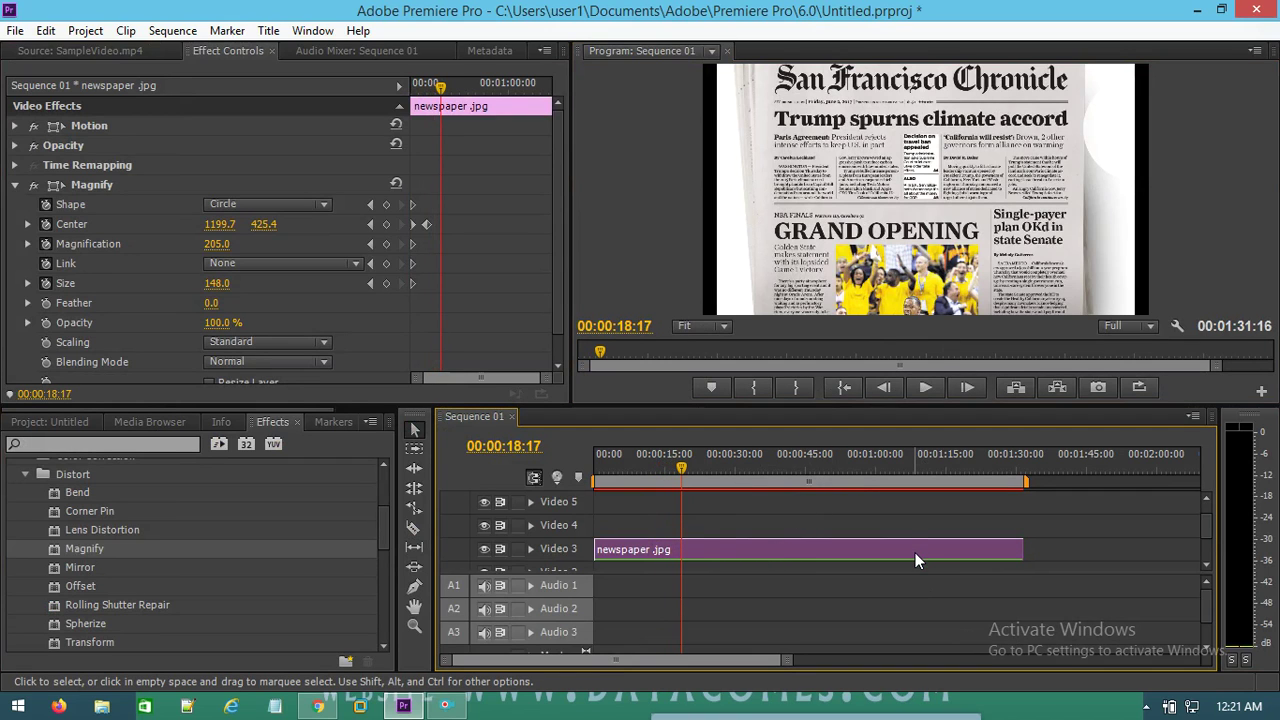
pyautogui.press('Delete')
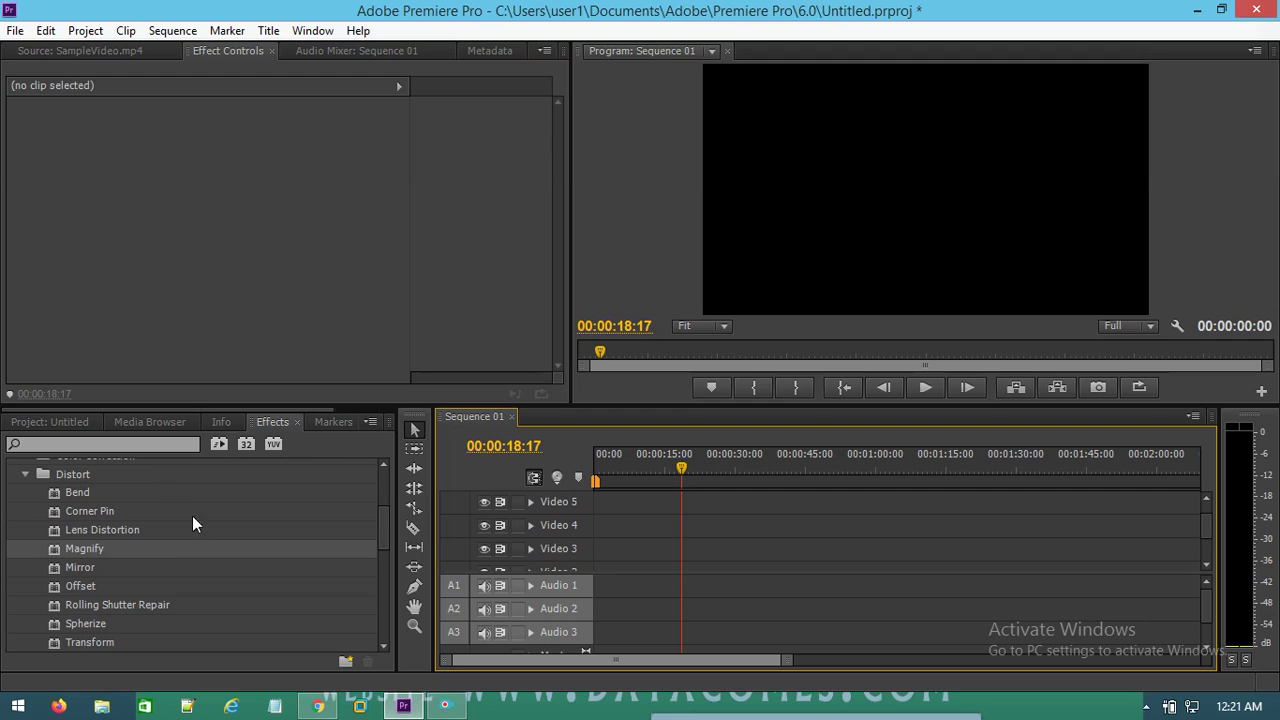
pyautogui.click(85, 282)
pyautogui.click(183, 548)
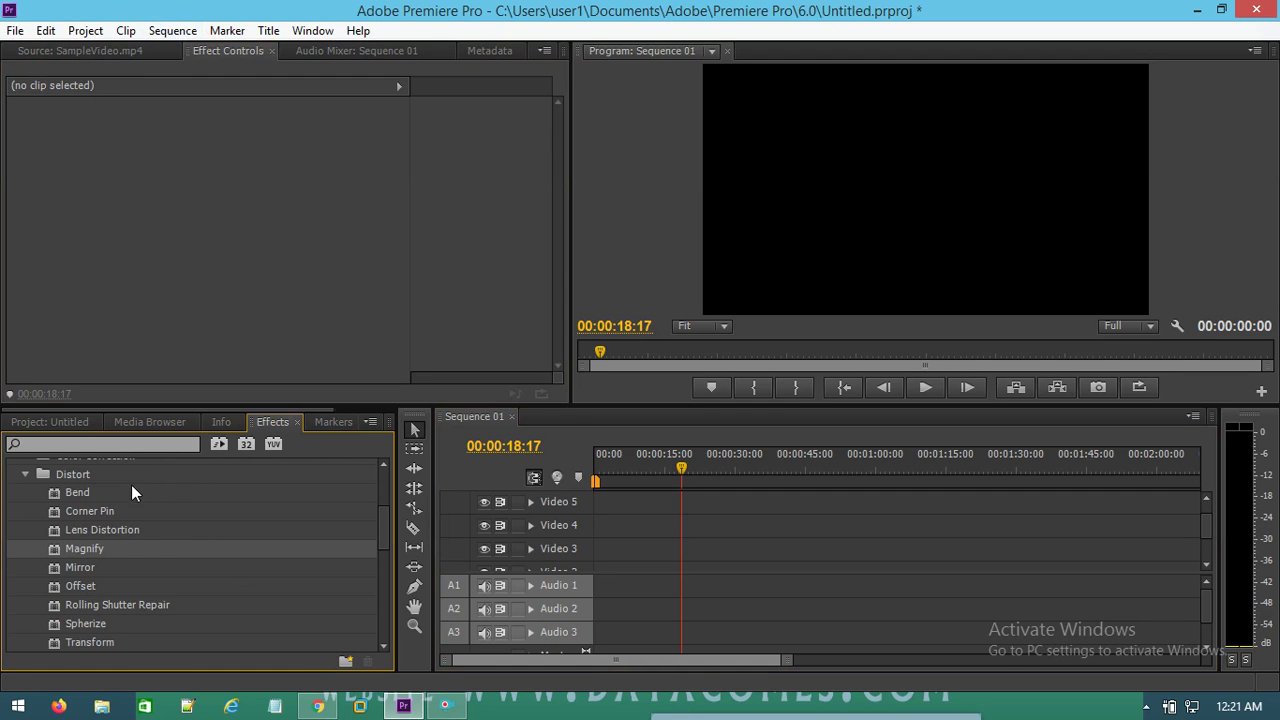
pyautogui.click(62, 424)
# Import SampleVideo.mp4 from the video folder into the project
pyautogui.doubleClick(132, 605)
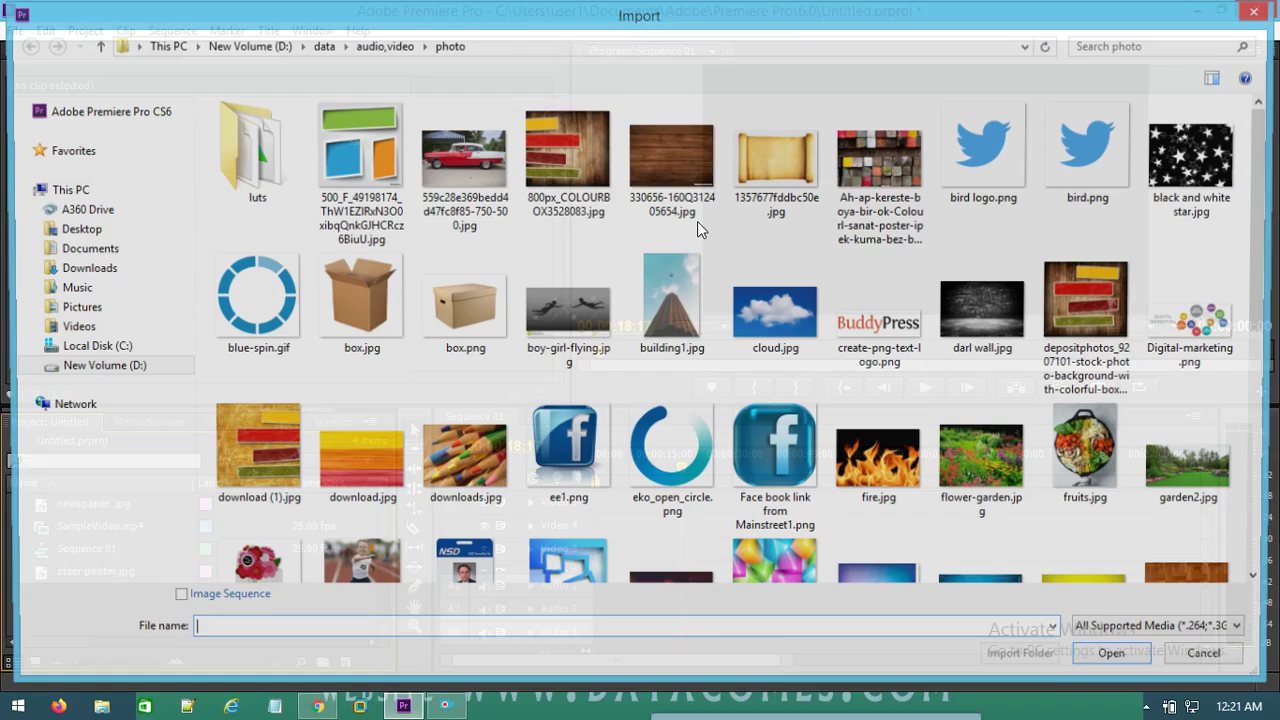
pyautogui.click(388, 45)
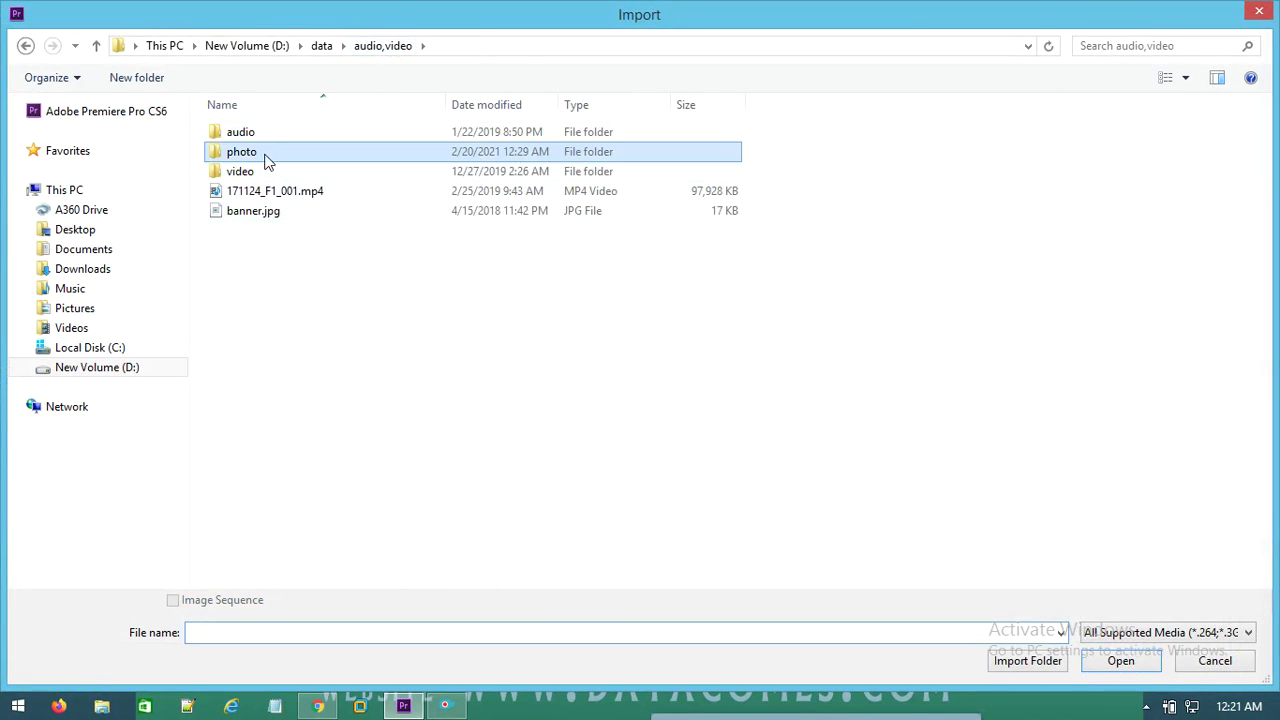
pyautogui.doubleClick(246, 171)
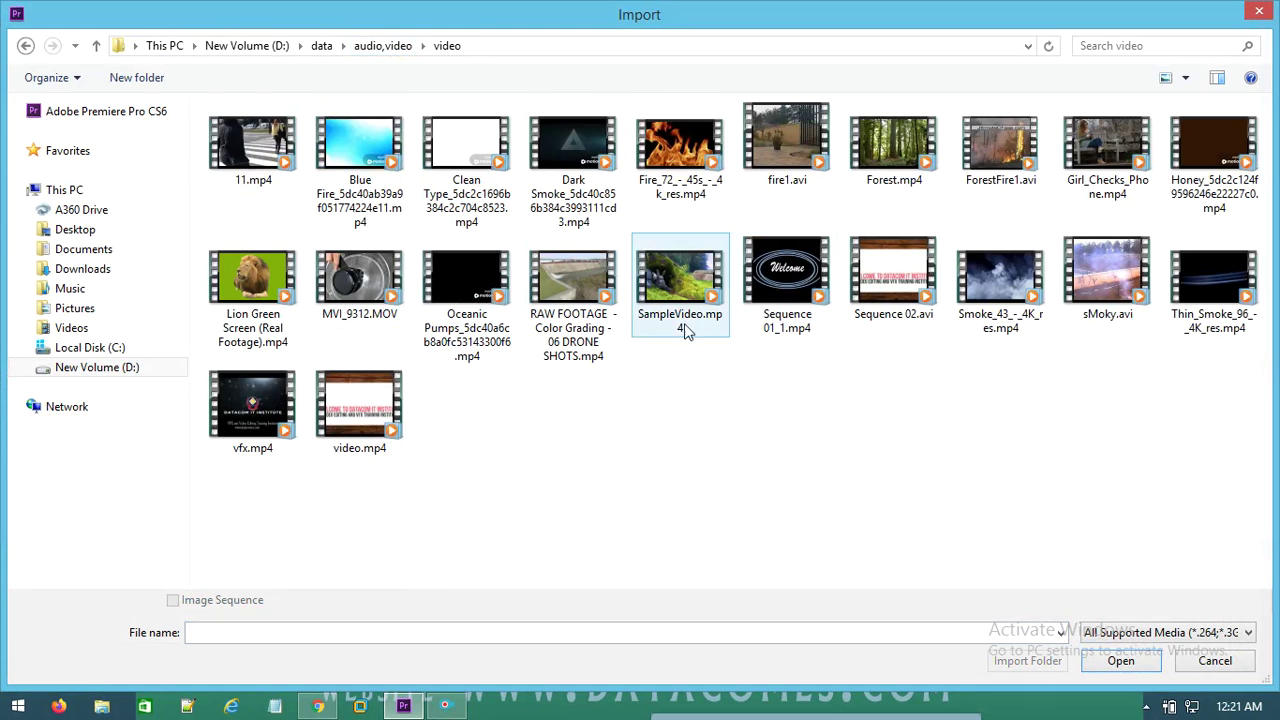
pyautogui.doubleClick(692, 282)
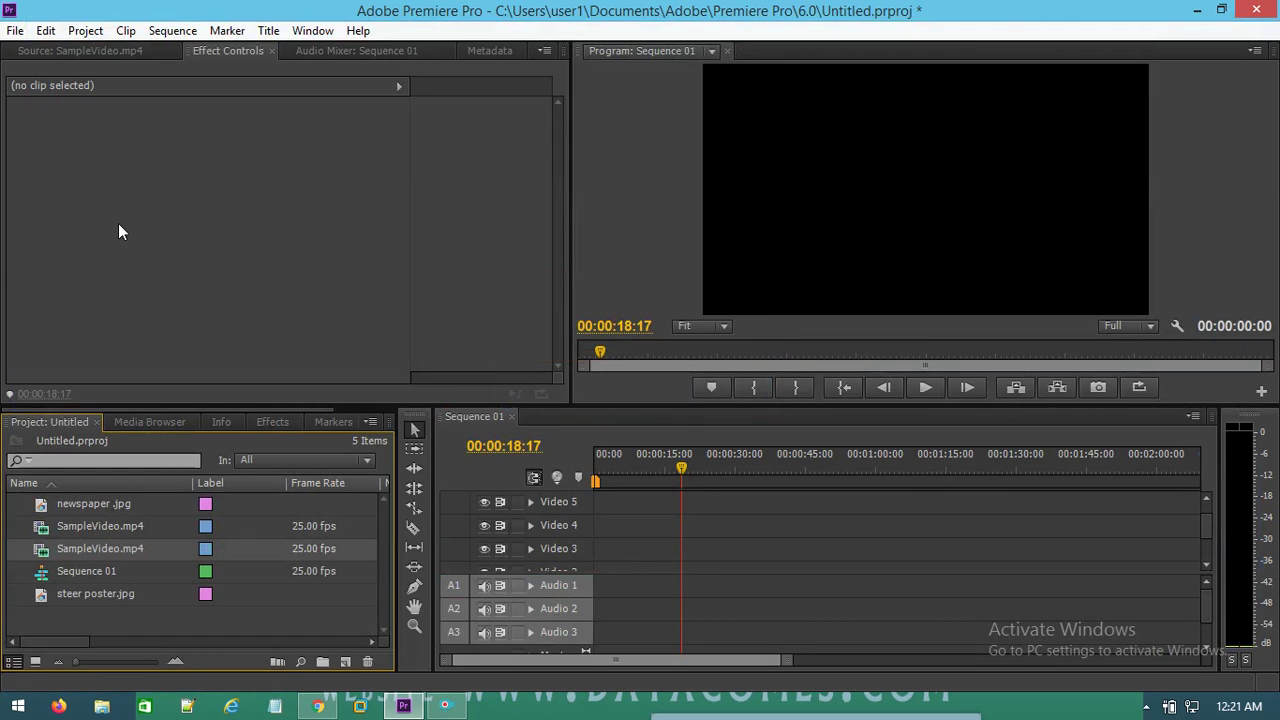
# Load SampleVideo.mp4 into the Source monitor
pyautogui.click(40, 524)
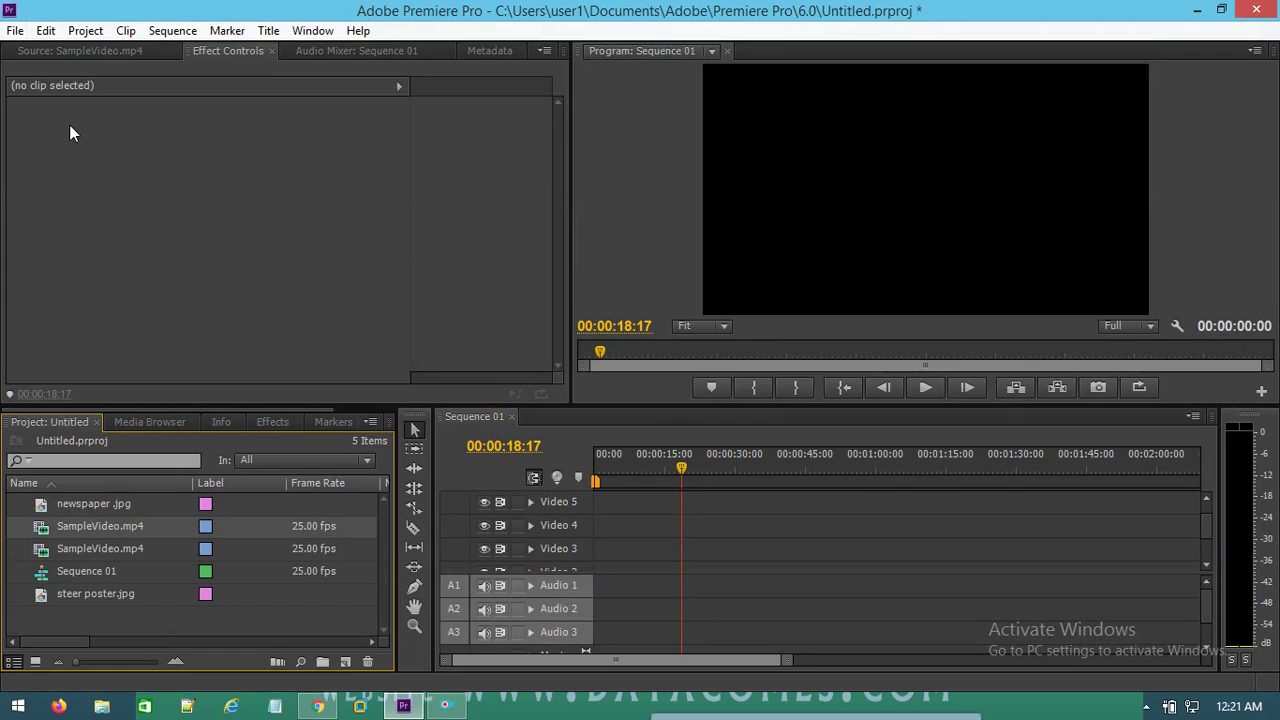
pyautogui.click(68, 37)
pyautogui.click(141, 218)
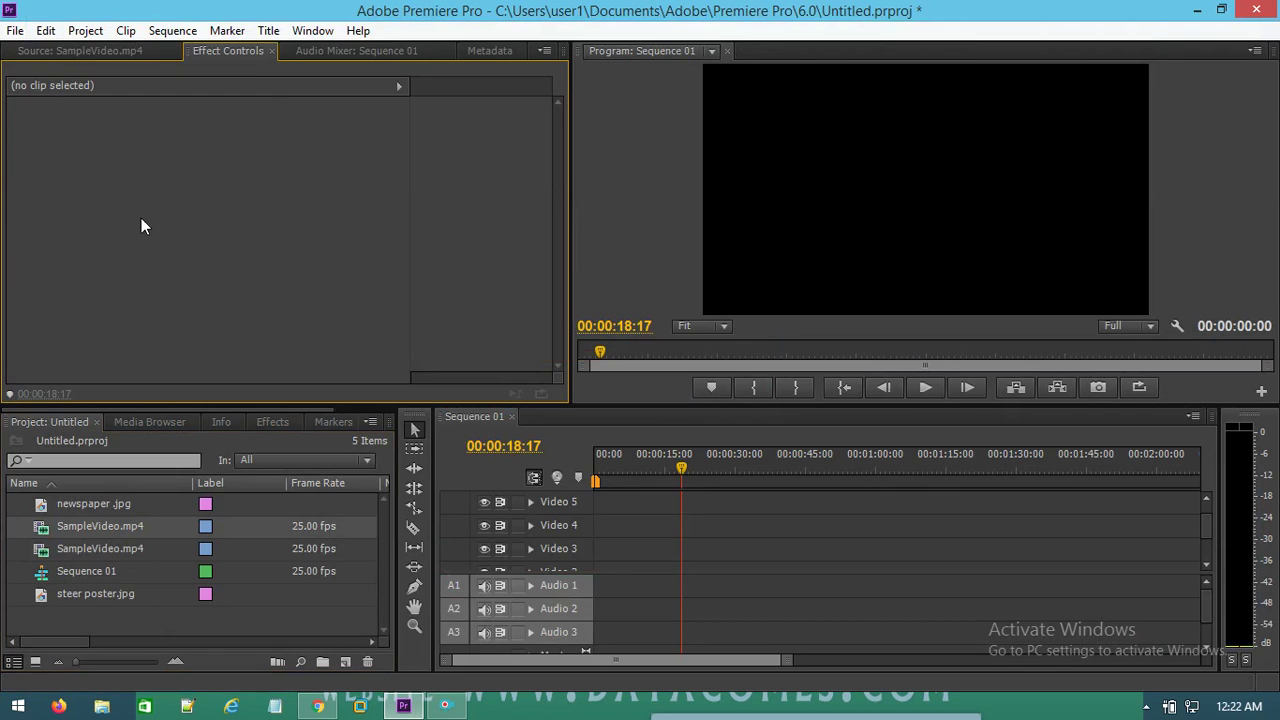
pyautogui.click(55, 53)
pyautogui.click(76, 507)
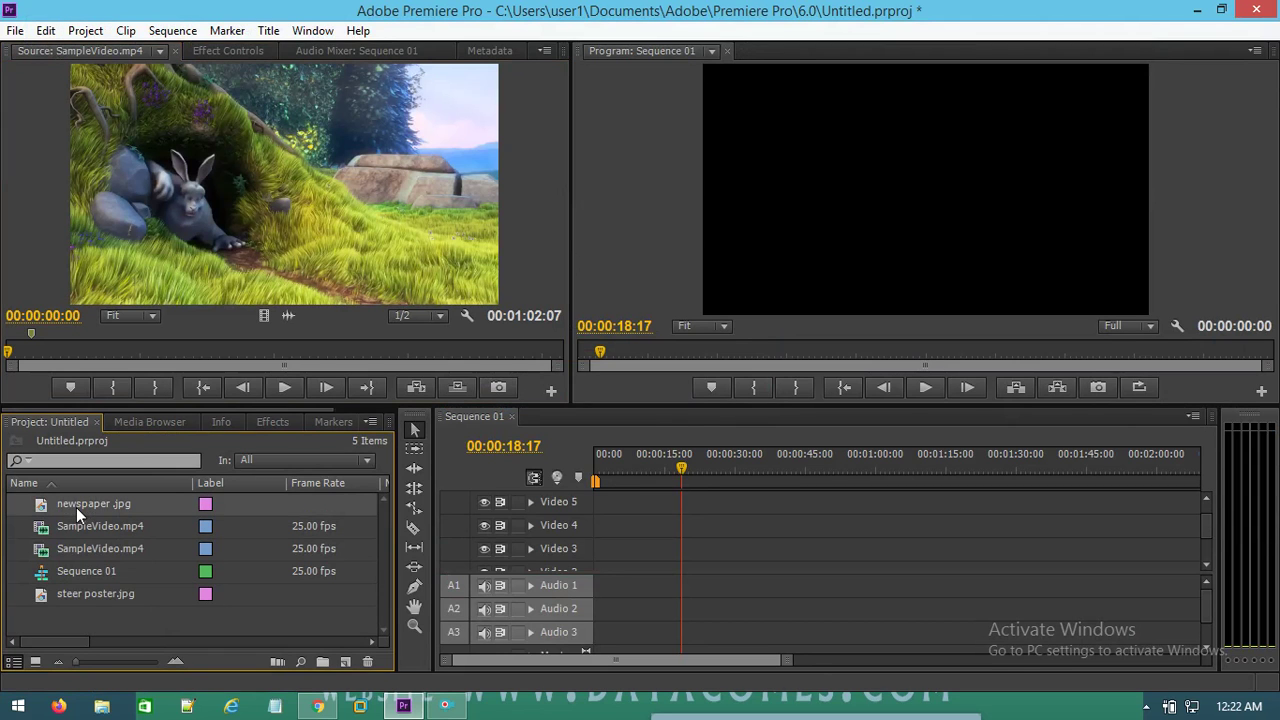
pyautogui.doubleClick(78, 524)
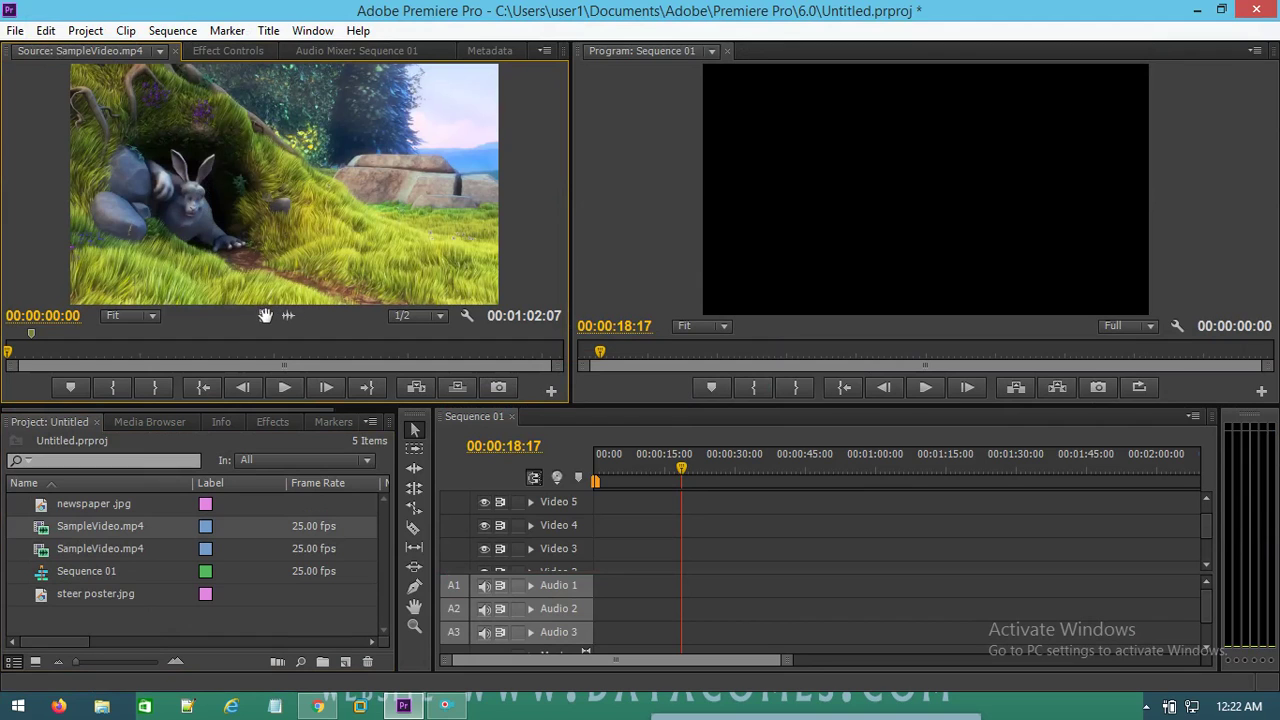
# Place SampleVideo.mp4 on Video 1 and scrub the playhead to about 37 seconds
pyautogui.moveTo(266, 316); pyautogui.dragTo(604, 572)
pyautogui.moveTo(1209, 528); pyautogui.dragTo(1209, 545)
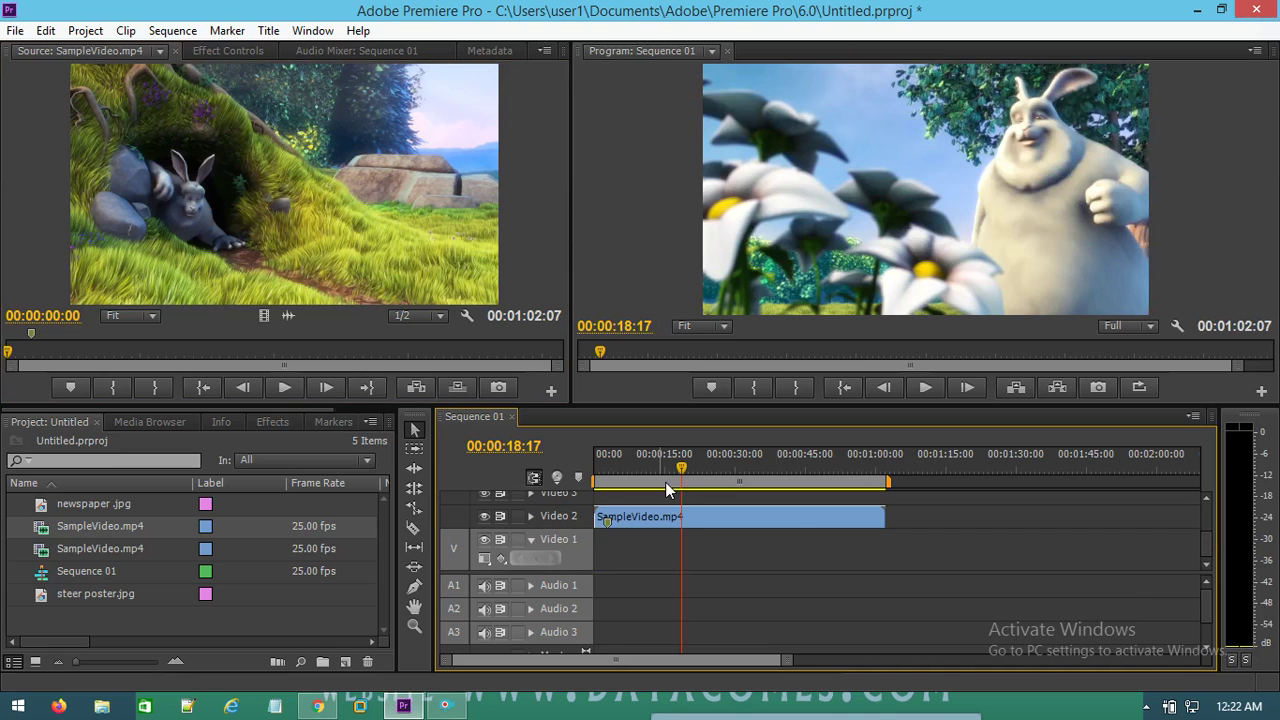
pyautogui.moveTo(689, 512); pyautogui.dragTo(692, 545)
pyautogui.moveTo(692, 478)
pyautogui.mouseDown()
pyautogui.moveTo(857, 440)
pyautogui.moveTo(777, 466)
pyautogui.mouseUp()
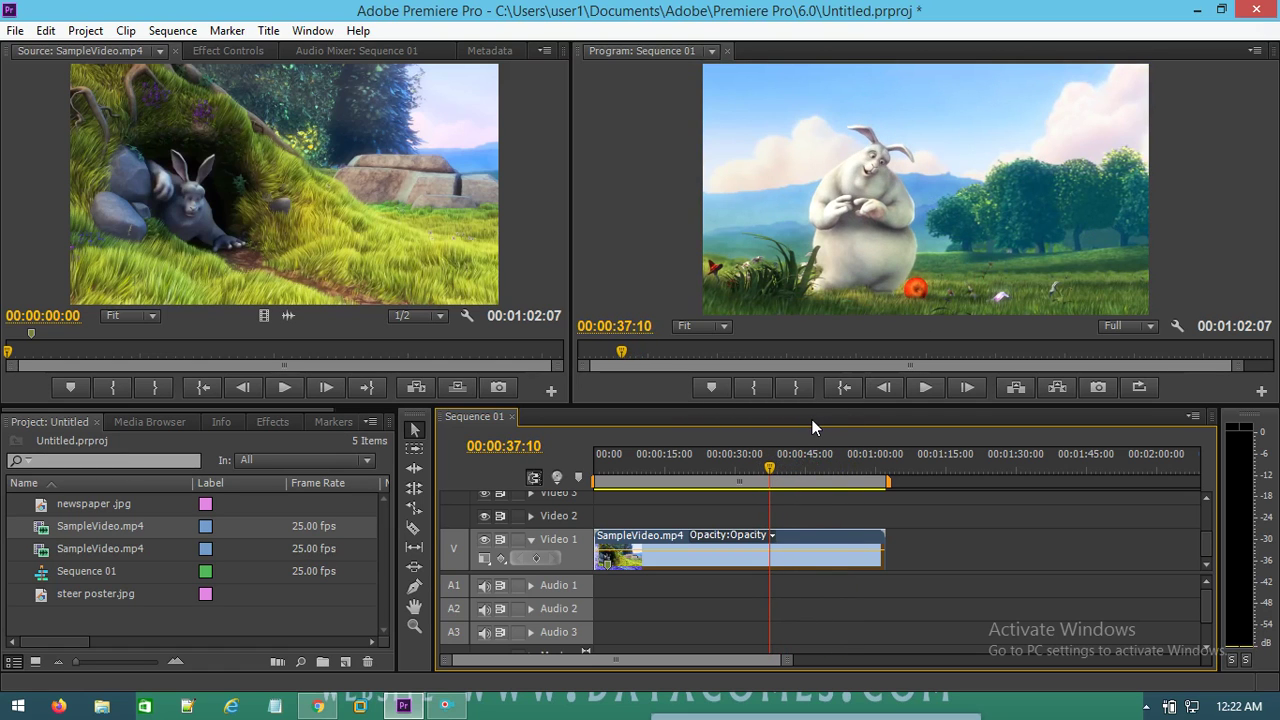
pyautogui.moveTo(770, 479); pyautogui.dragTo(763, 491)
# Apply the Distort > Magnify effect to the SampleVideo clip on Video 1
pyautogui.click(271, 423)
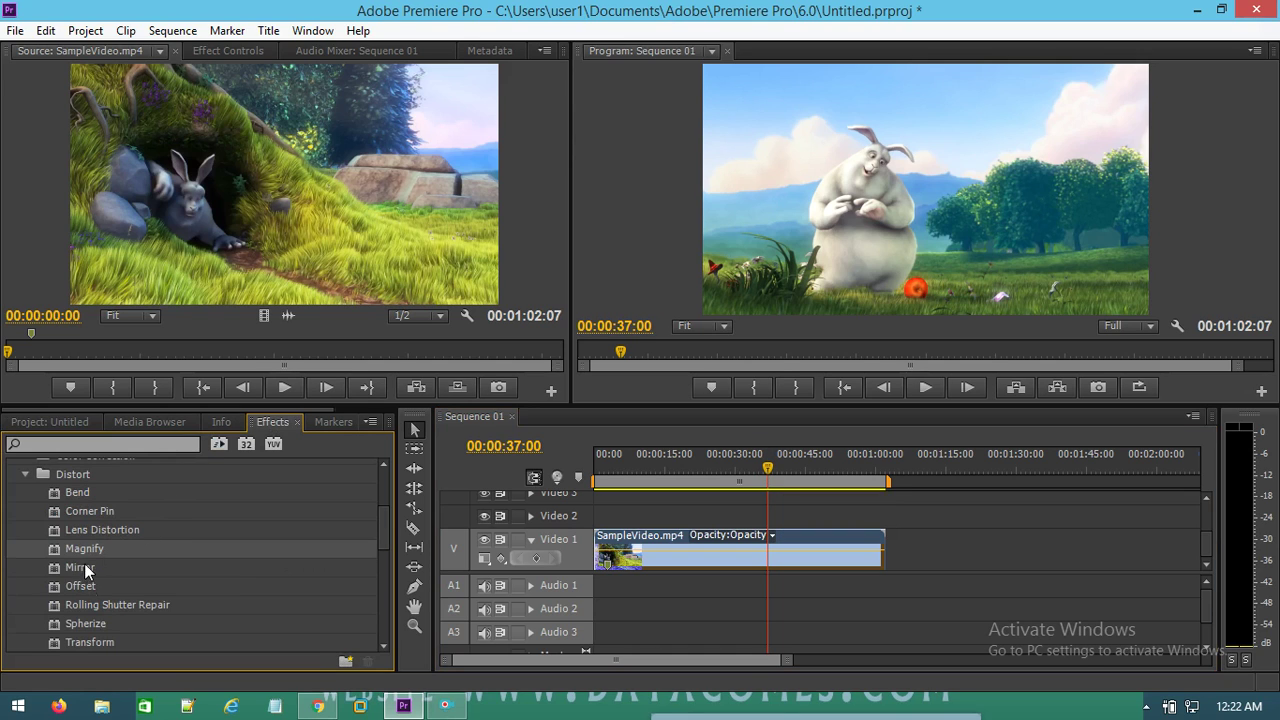
pyautogui.moveTo(80, 548); pyautogui.dragTo(770, 551)
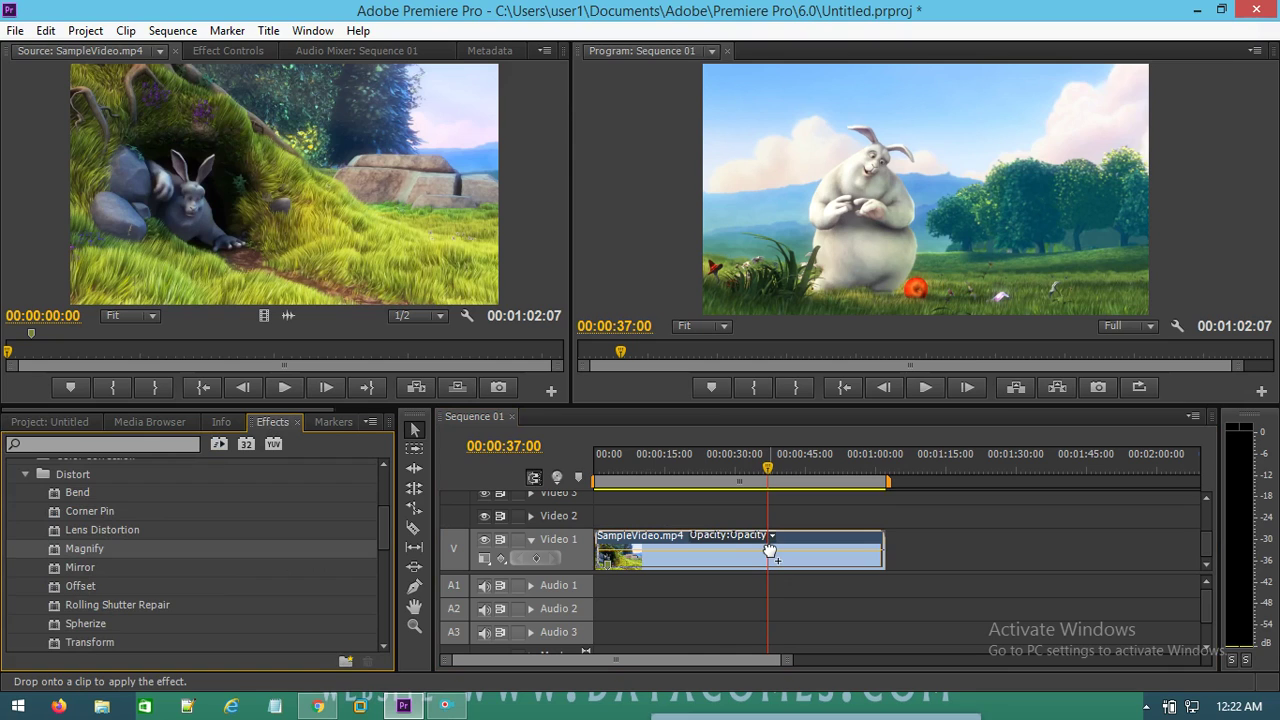
pyautogui.moveTo(770, 551); pyautogui.dragTo(770, 551)
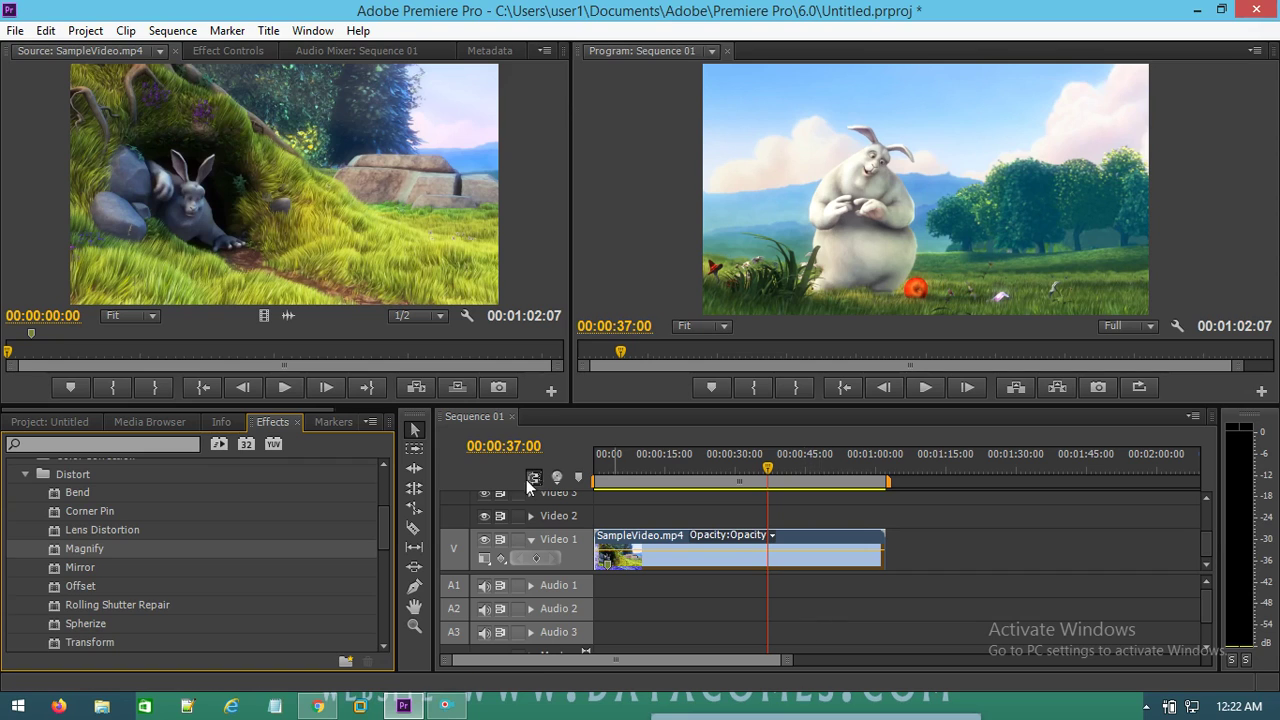
pyautogui.moveTo(87, 550); pyautogui.dragTo(773, 556)
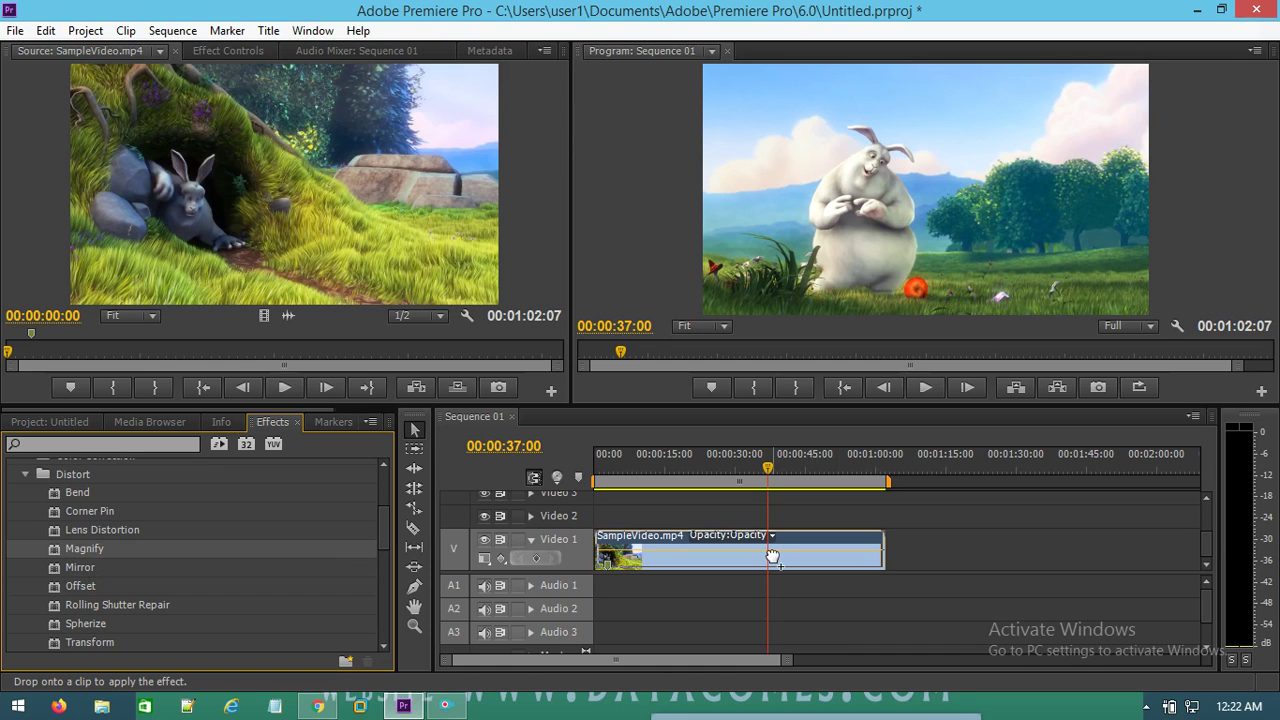
pyautogui.moveTo(773, 556); pyautogui.dragTo(773, 556)
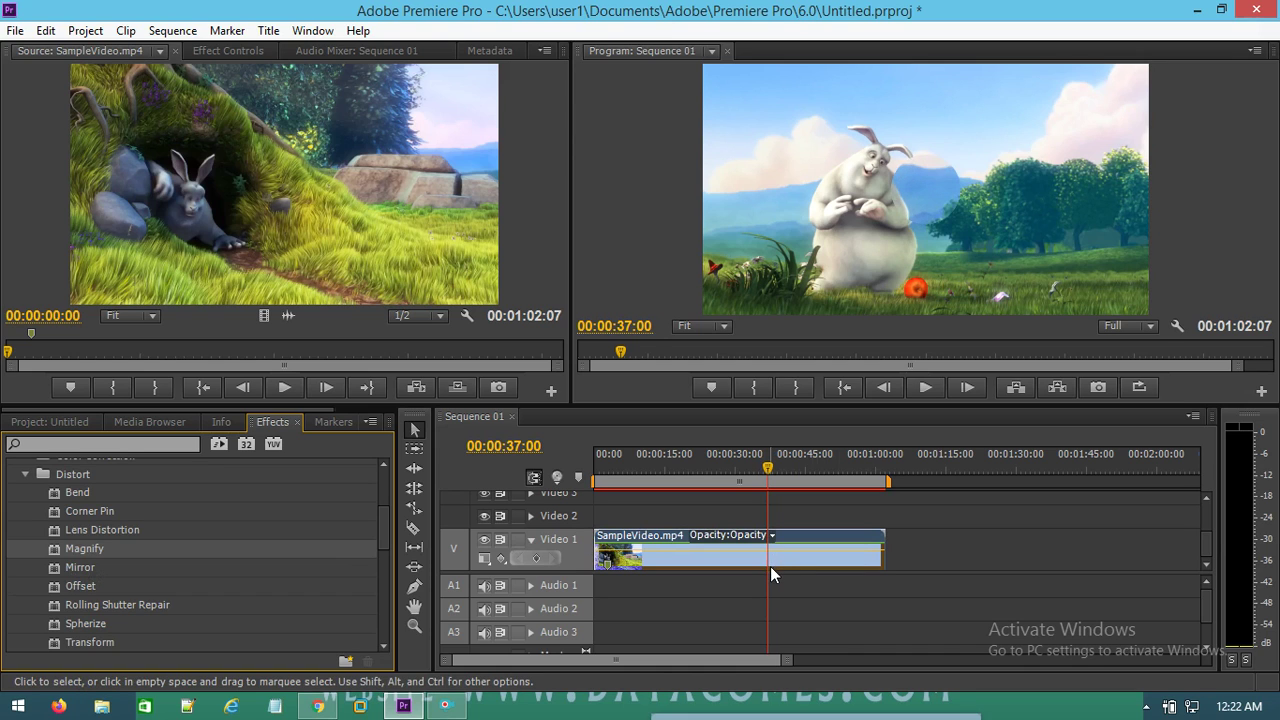
# Centre the magnifier on the orange fruit in the preview
pyautogui.click(240, 55)
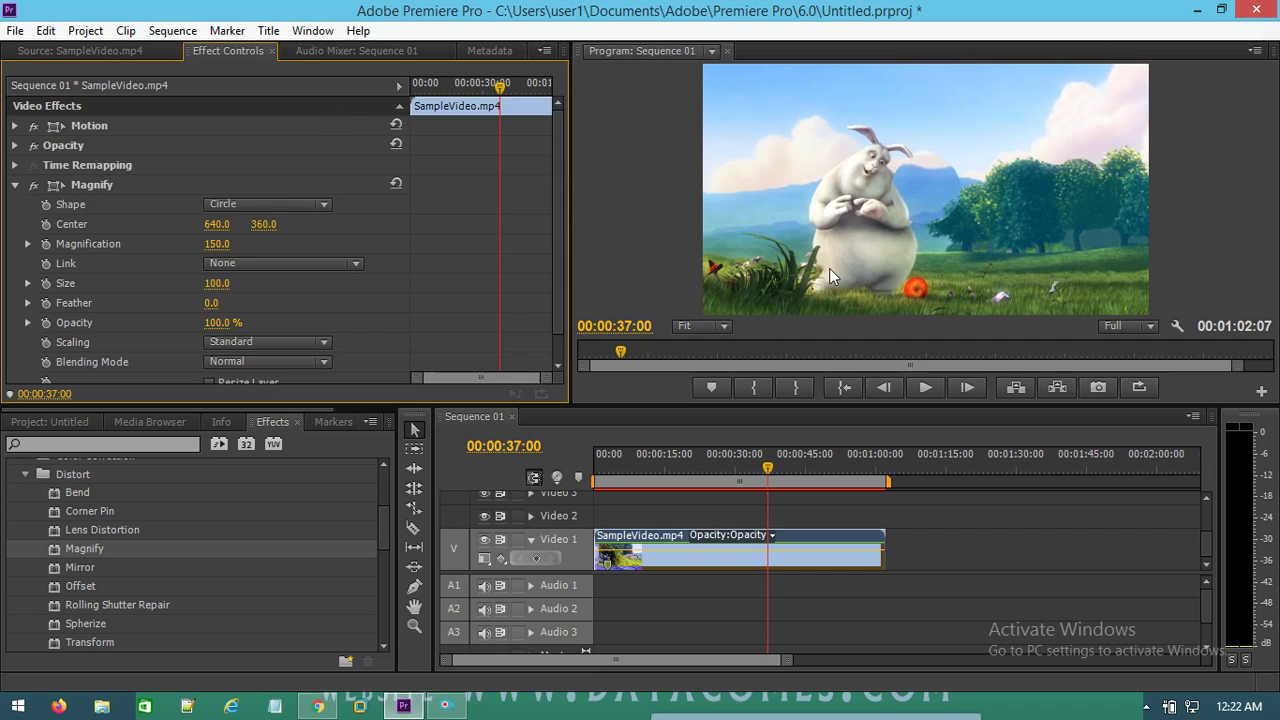
pyautogui.click(98, 184)
pyautogui.click(928, 186)
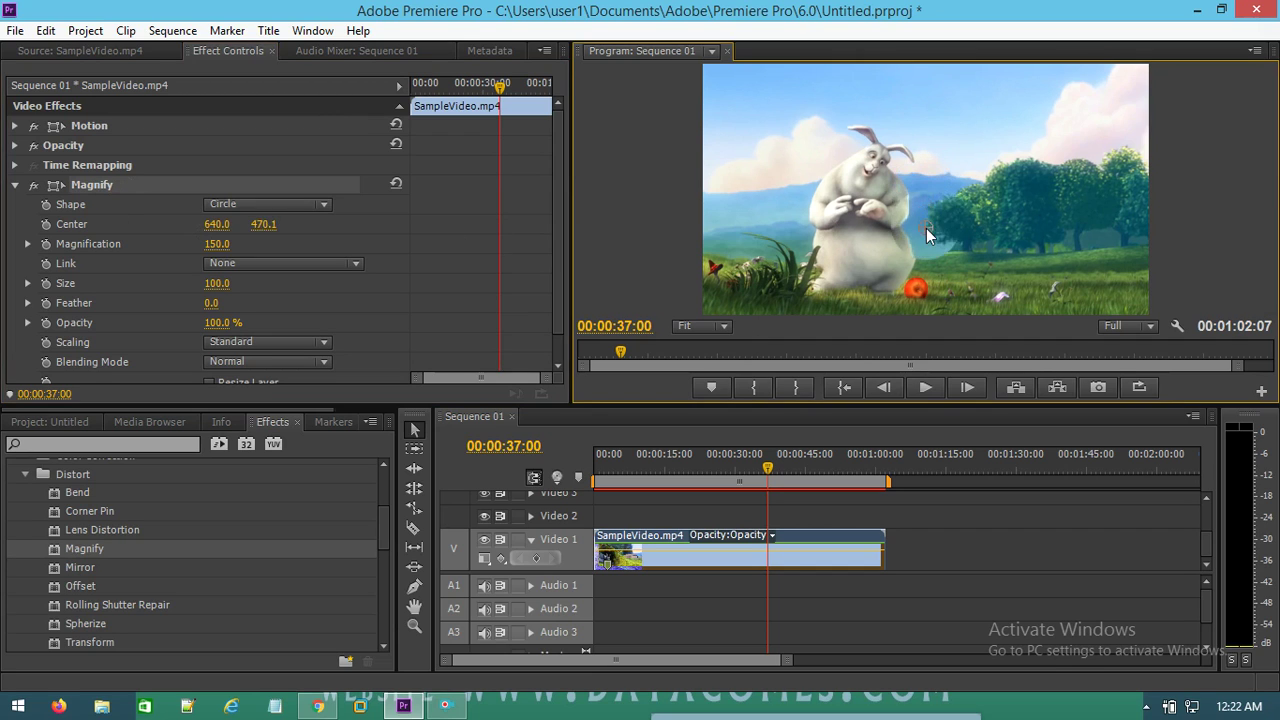
pyautogui.moveTo(922, 291); pyautogui.dragTo(918, 287)
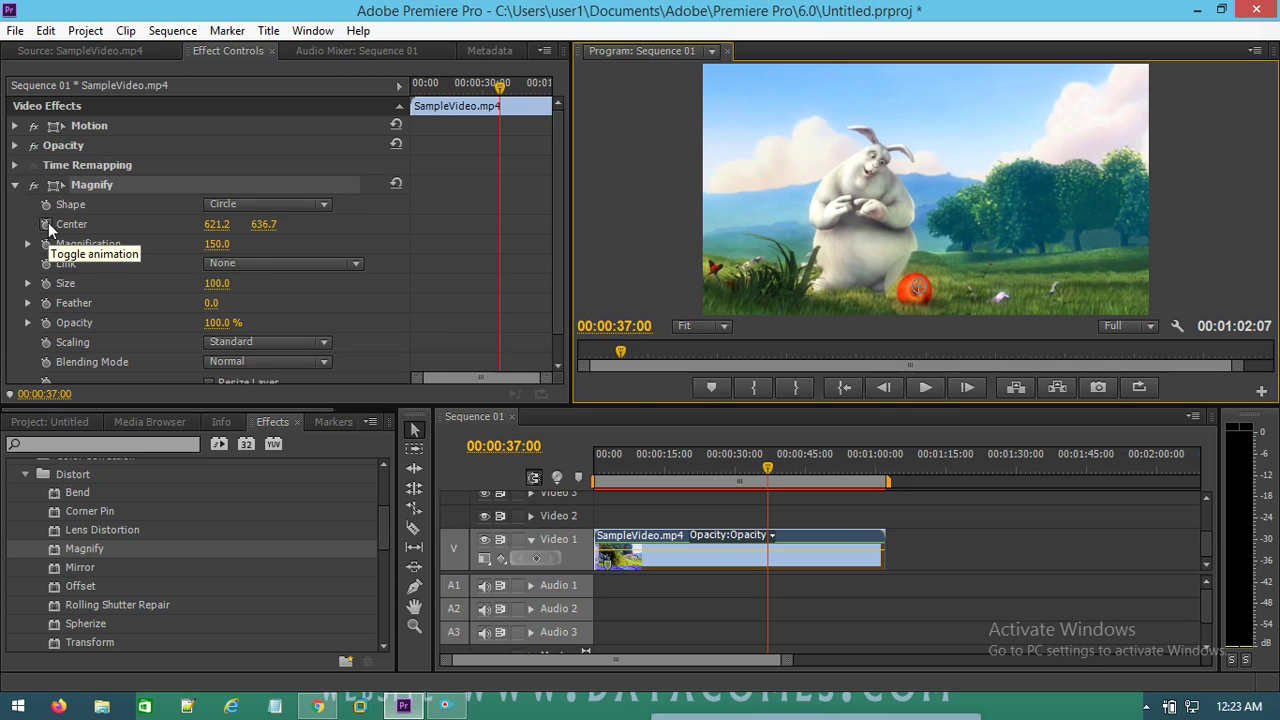
# Keyframe Center, Magnification and Size at 37 seconds, with Size reduced to 10
pyautogui.click(46, 284)
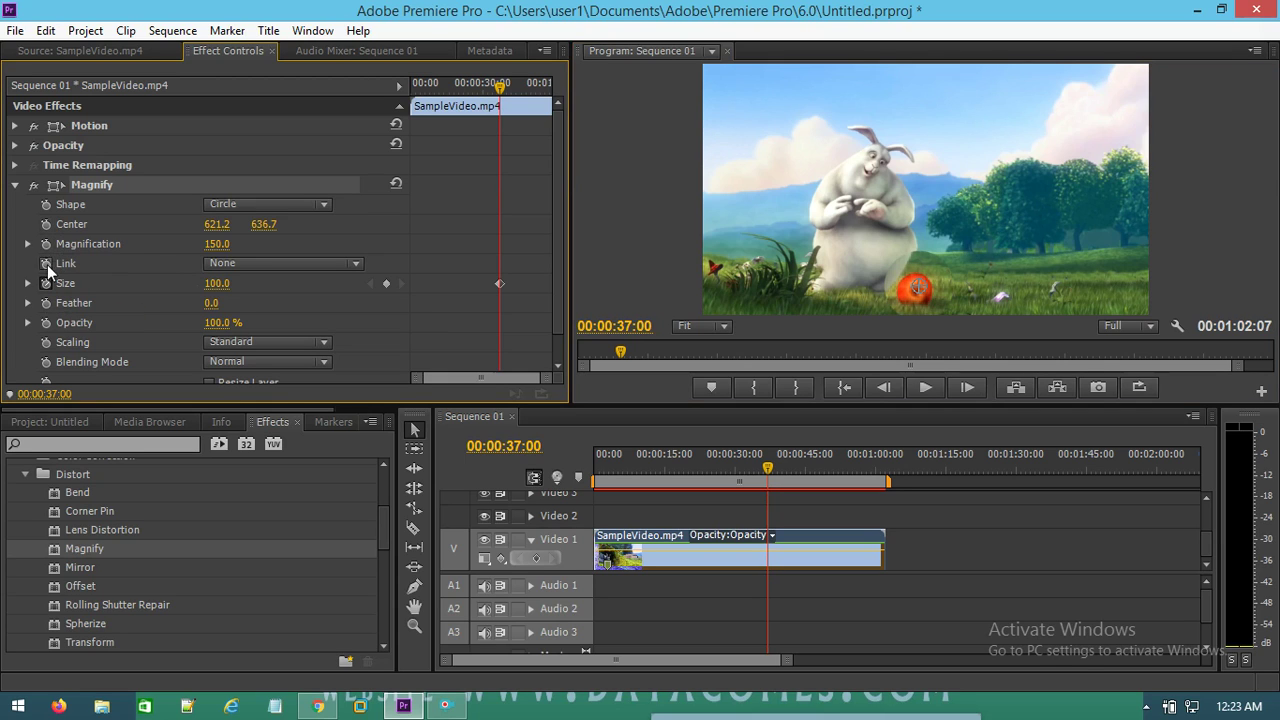
pyautogui.click(46, 224)
pyautogui.click(46, 245)
pyautogui.moveTo(216, 284); pyautogui.dragTo(129, 284)
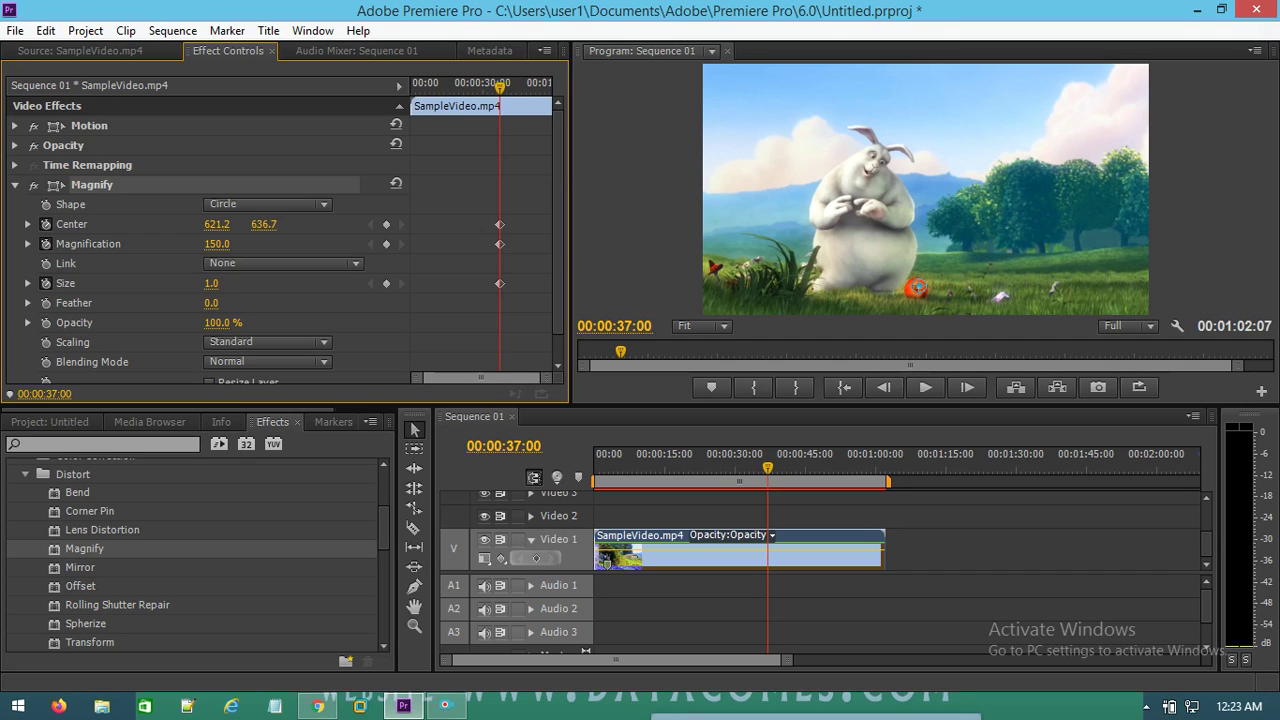
pyautogui.moveTo(211, 283); pyautogui.dragTo(225, 283)
pyautogui.moveTo(214, 283); pyautogui.dragTo(291, 266)
pyautogui.moveTo(769, 468); pyautogui.dragTo(775, 470)
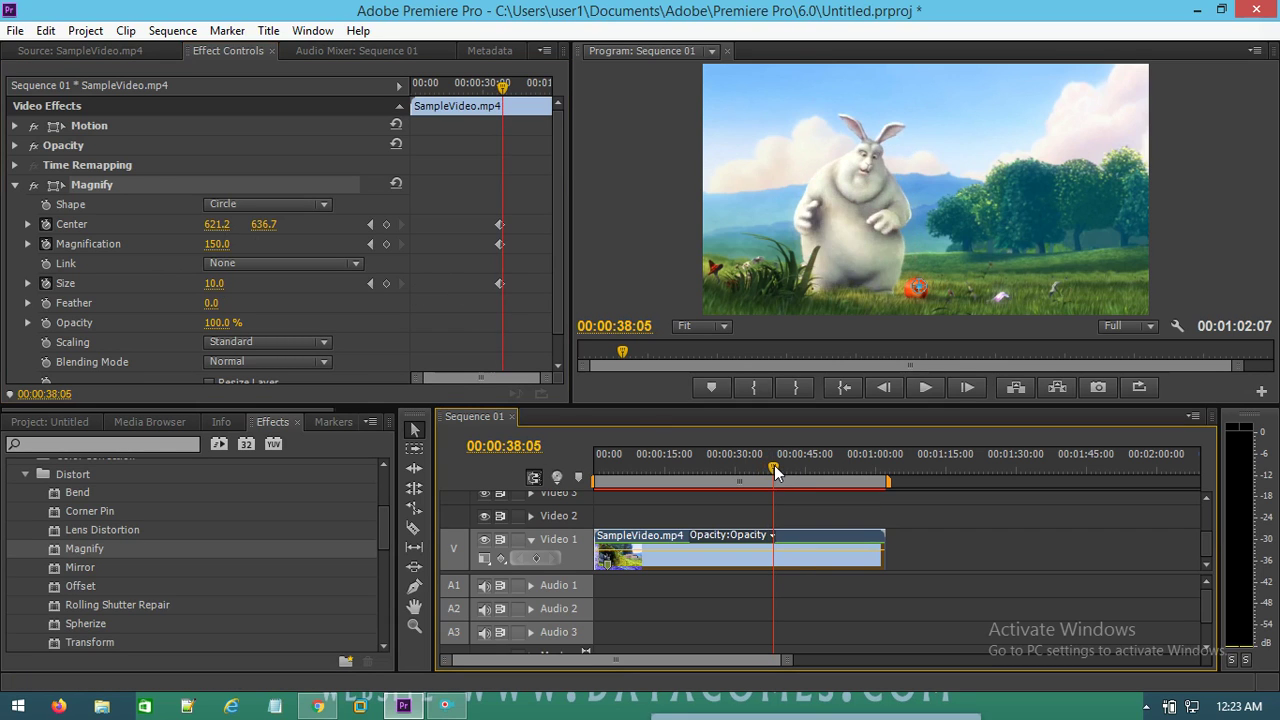
# At 00:00:38:10, grow the magnifier to Size 191 and Magnification 316
pyautogui.moveTo(777, 472); pyautogui.dragTo(778, 470)
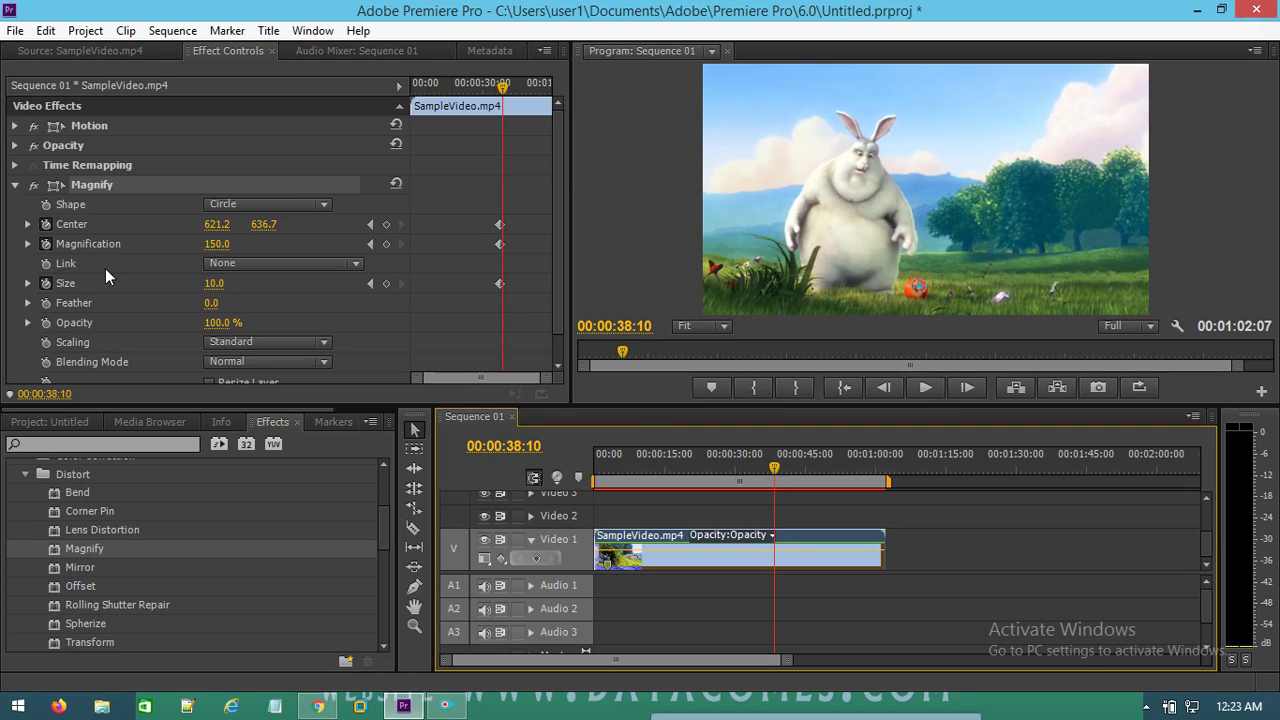
pyautogui.click(214, 284)
pyautogui.write('91')
pyautogui.press('Return')
pyautogui.moveTo(214, 284); pyautogui.dragTo(237, 284)
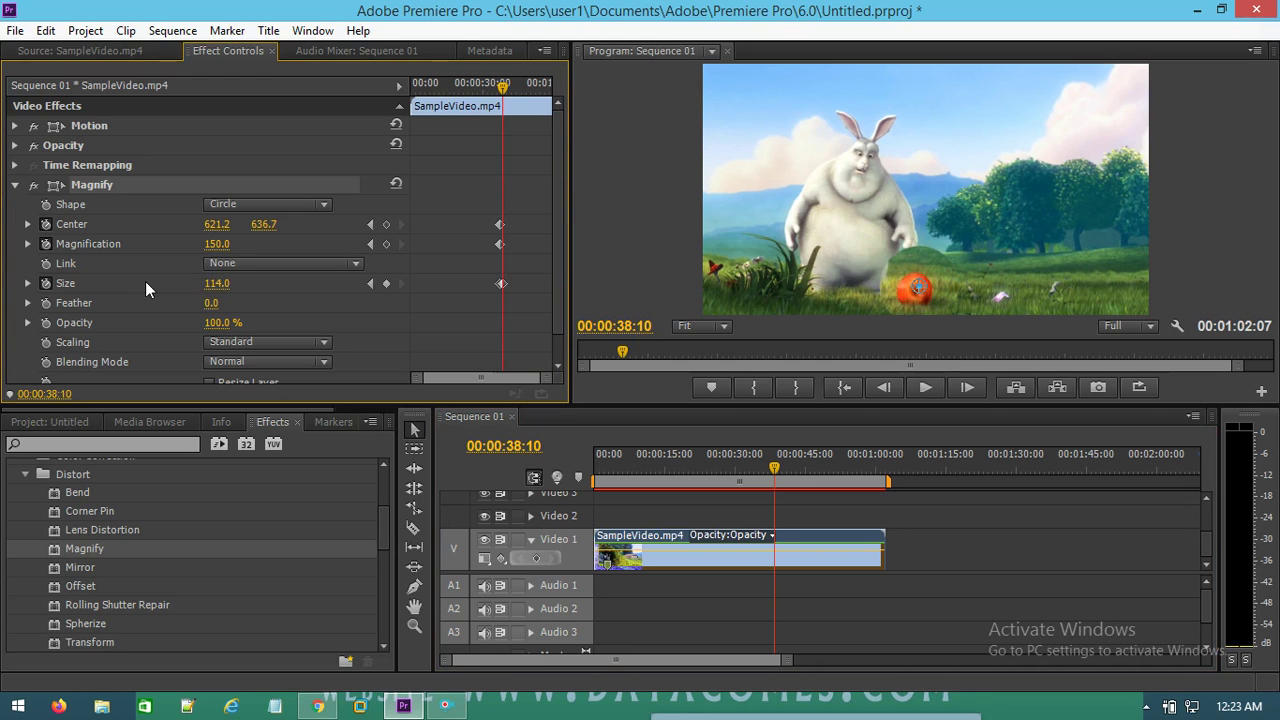
pyautogui.click(216, 244)
pyautogui.write('192')
pyautogui.press('Return')
pyautogui.moveTo(216, 244)
pyautogui.mouseDown()
pyautogui.moveTo(191, 275)
pyautogui.moveTo(212, 286)
pyautogui.moveTo(227, 248)
pyautogui.mouseUp()
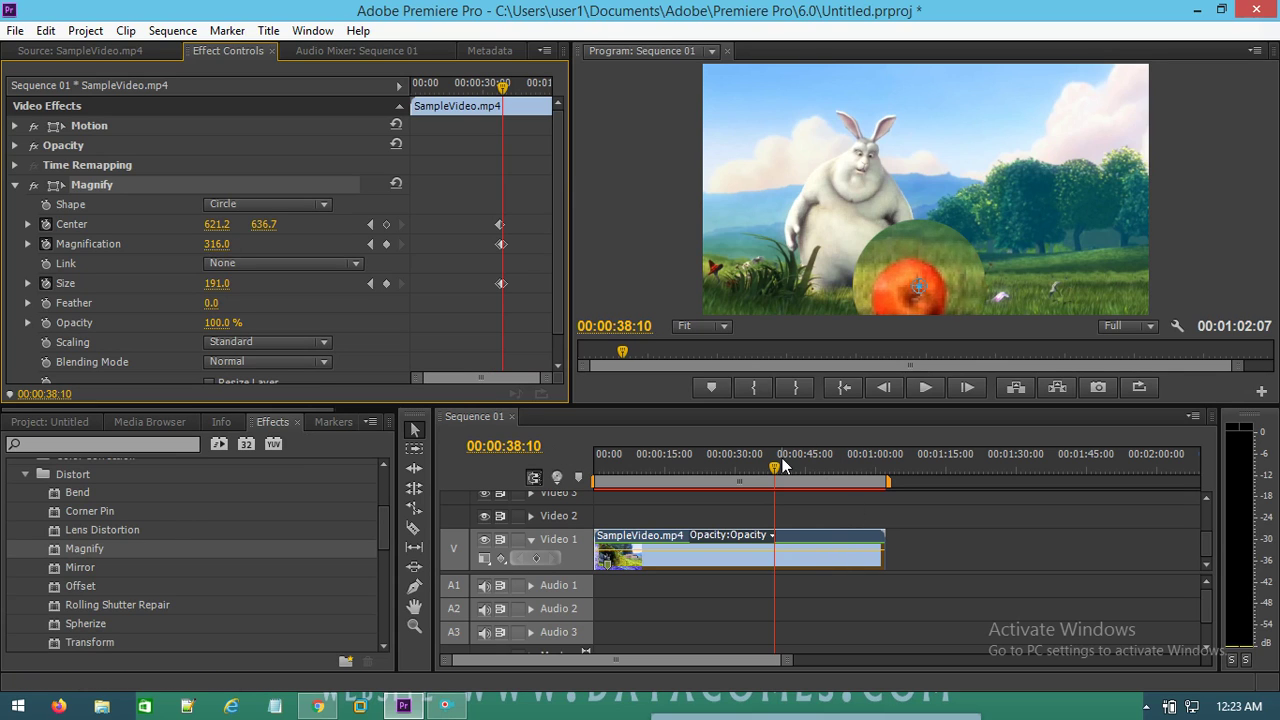
# At 00:00:39:20, shrink the magnifier to Size 1, then return the playhead to 36:05
pyautogui.moveTo(783, 466); pyautogui.dragTo(782, 477)
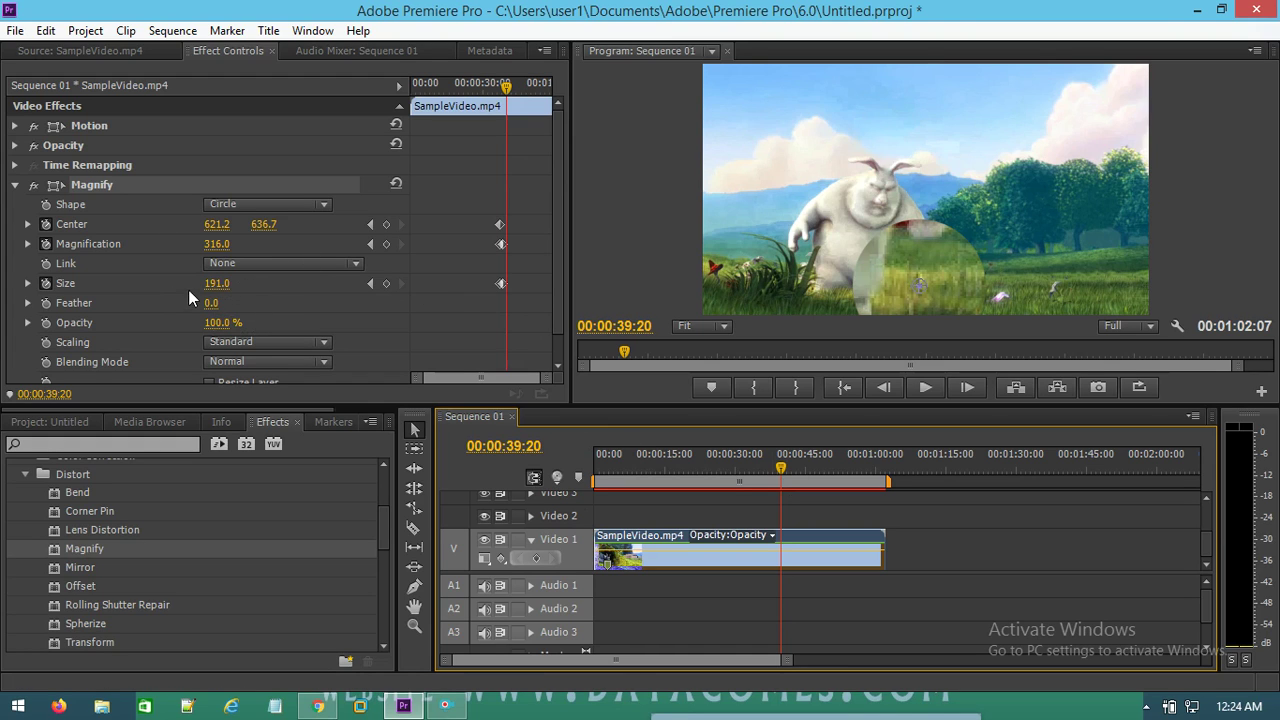
pyautogui.moveTo(217, 285); pyautogui.dragTo(27, 285)
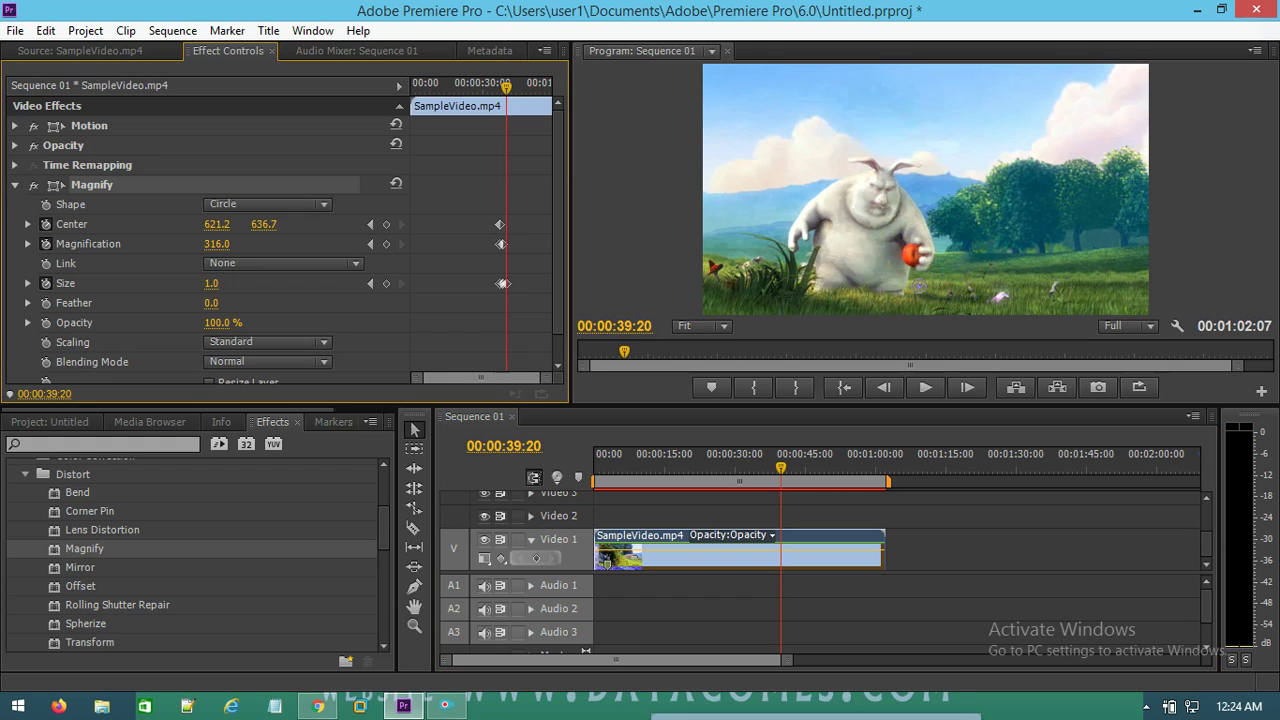
pyautogui.moveTo(782, 478); pyautogui.dragTo(762, 476)
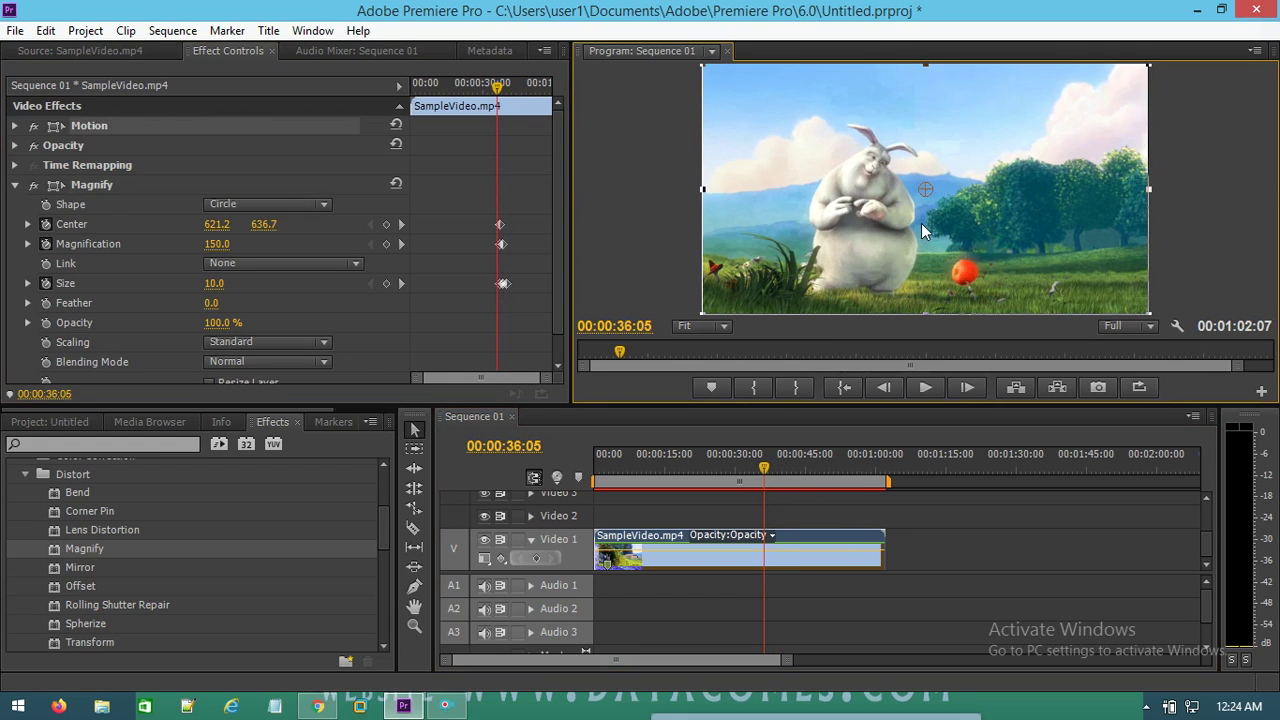
pyautogui.press('`')
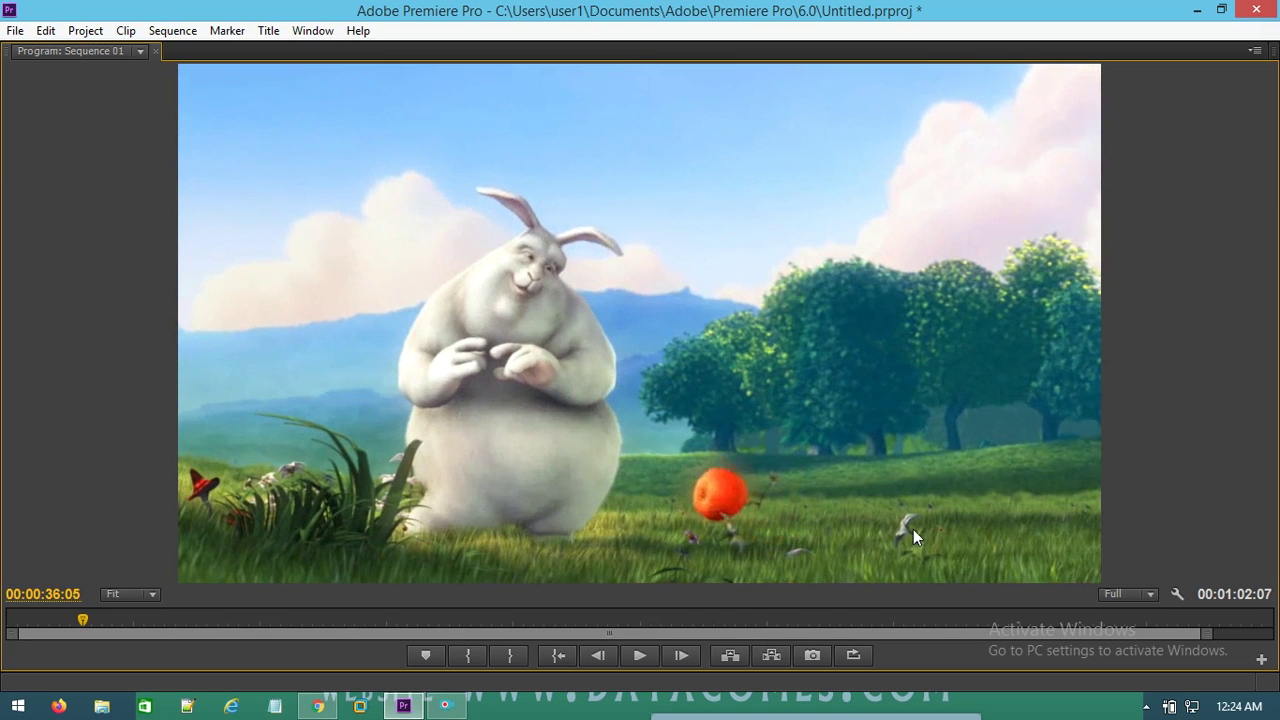
pyautogui.click(640, 655)
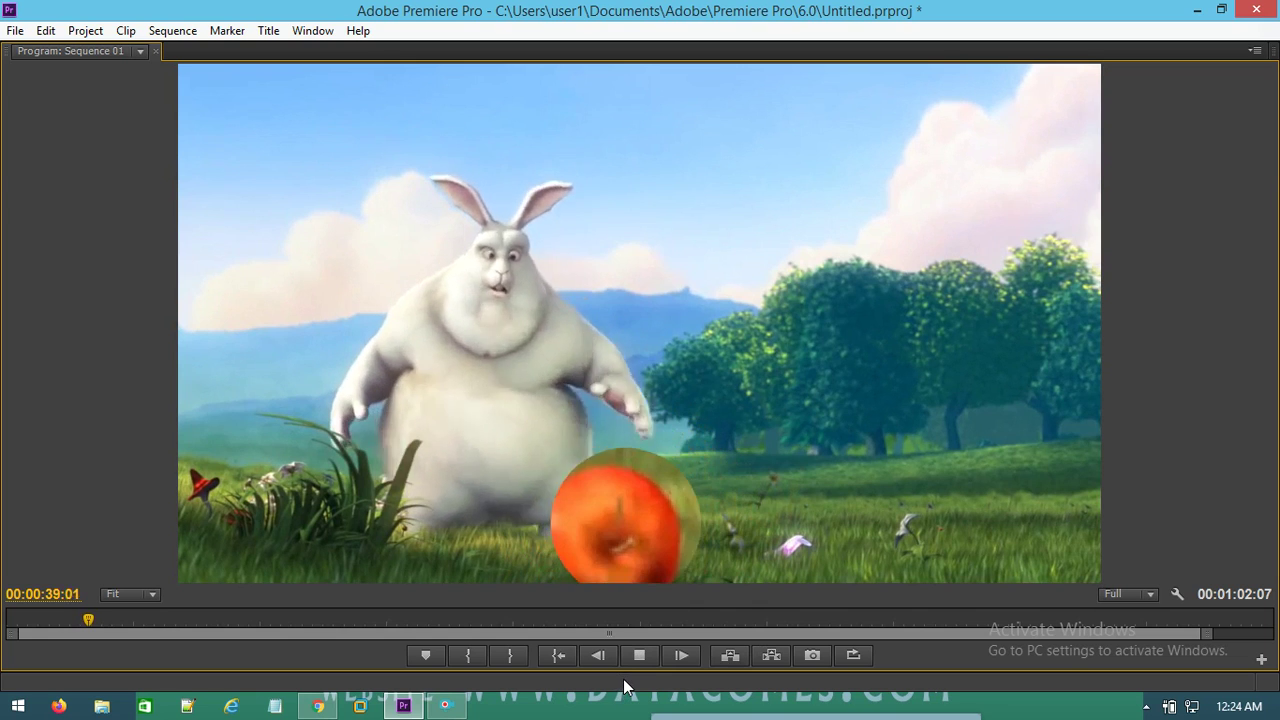
pyautogui.click(642, 655)
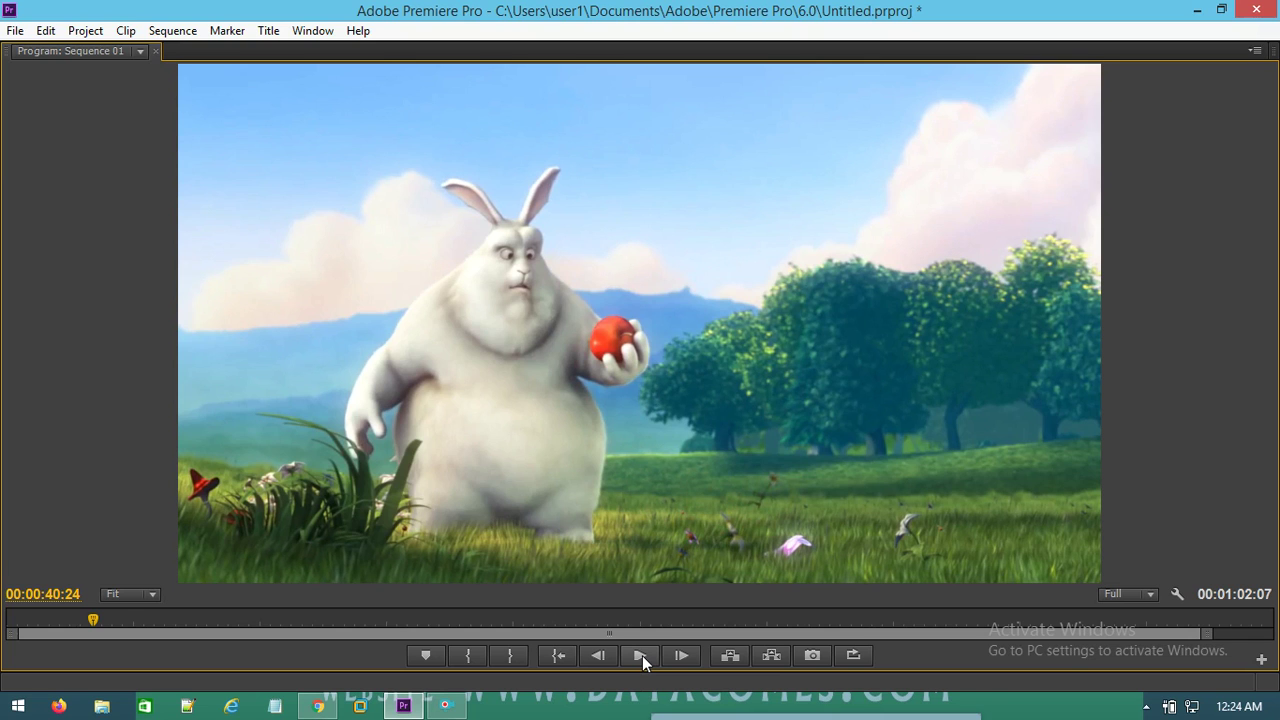
pyautogui.press('`')
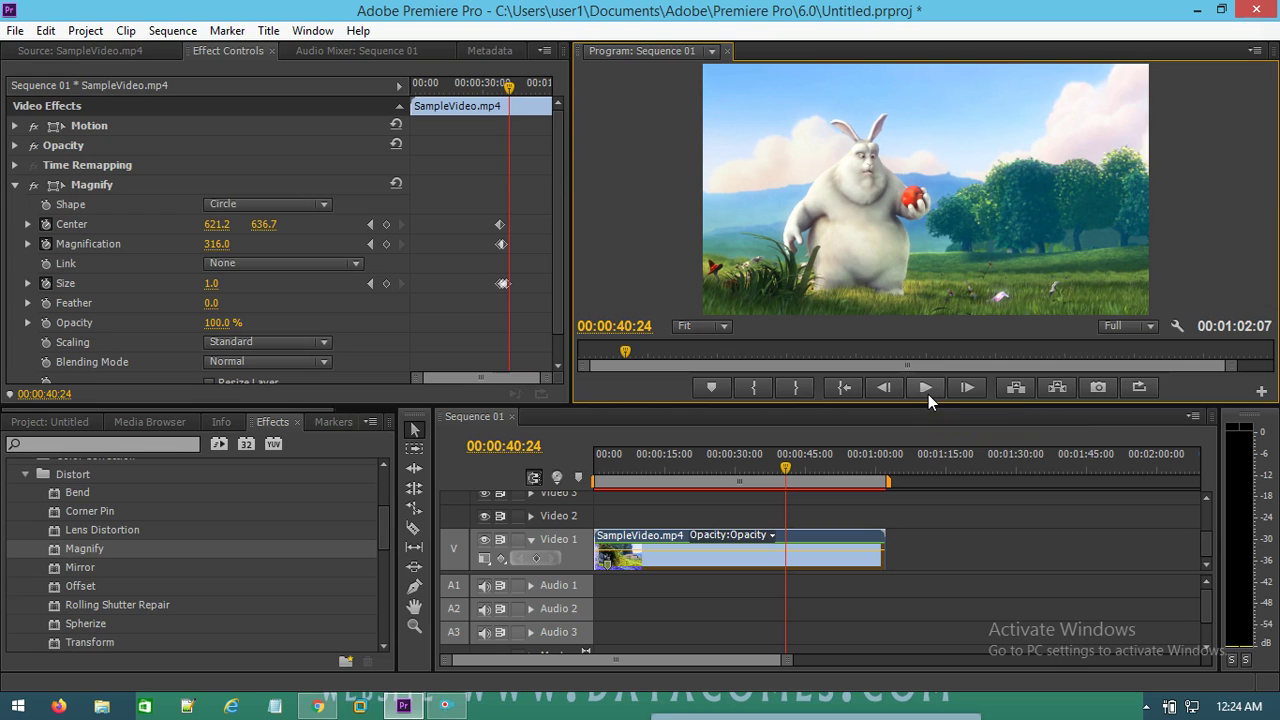
# Save the project with Ctrl+S and apply Distort > Bend to the Video 1 clip
pyautogui.click(445, 705)
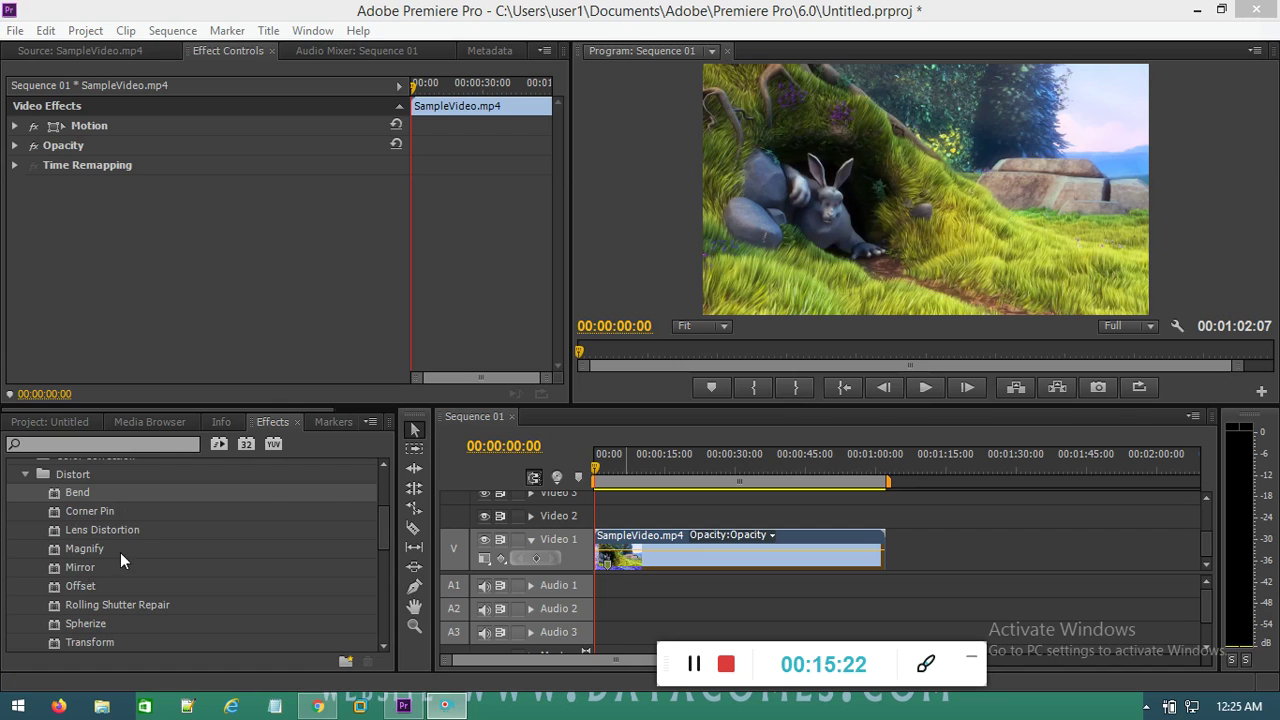
pyautogui.hotkey('ctrl', 's')
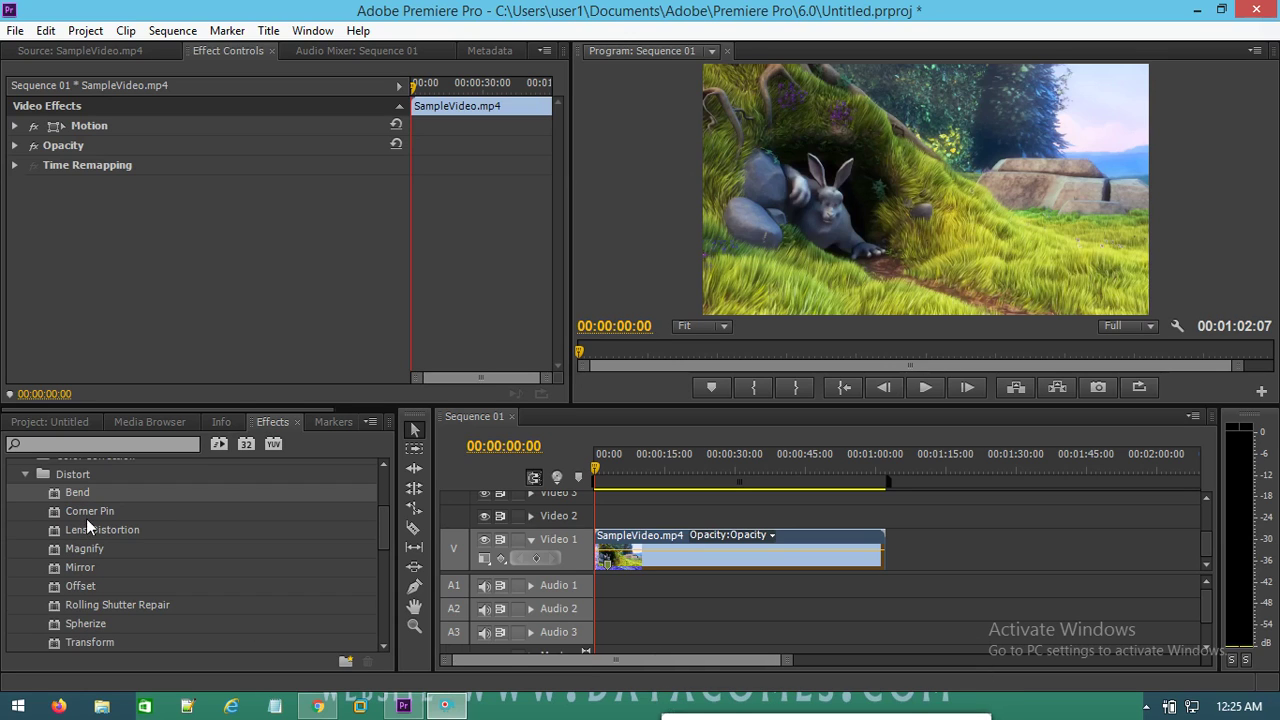
pyautogui.moveTo(80, 494); pyautogui.dragTo(628, 552)
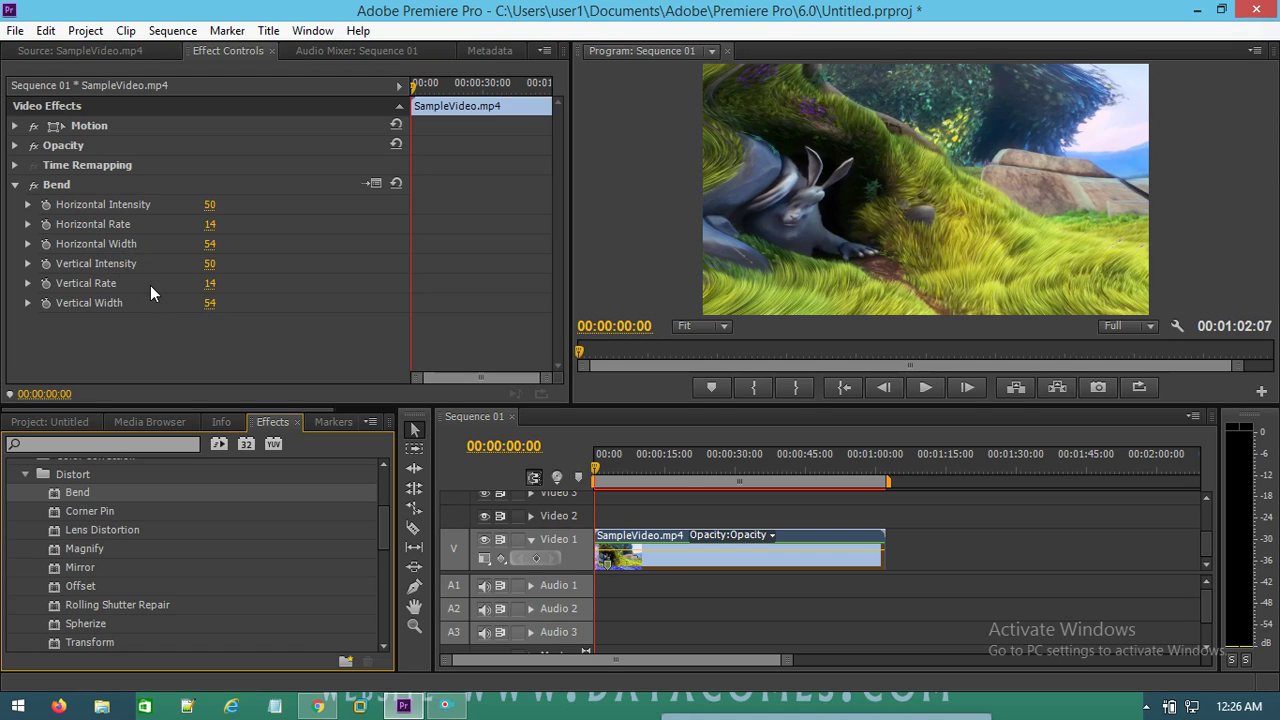
# Set Bend's Horizontal Intensity 100, Rate 71 and Width 6, keyframing all three at 00:00:00:00
pyautogui.click(209, 204)
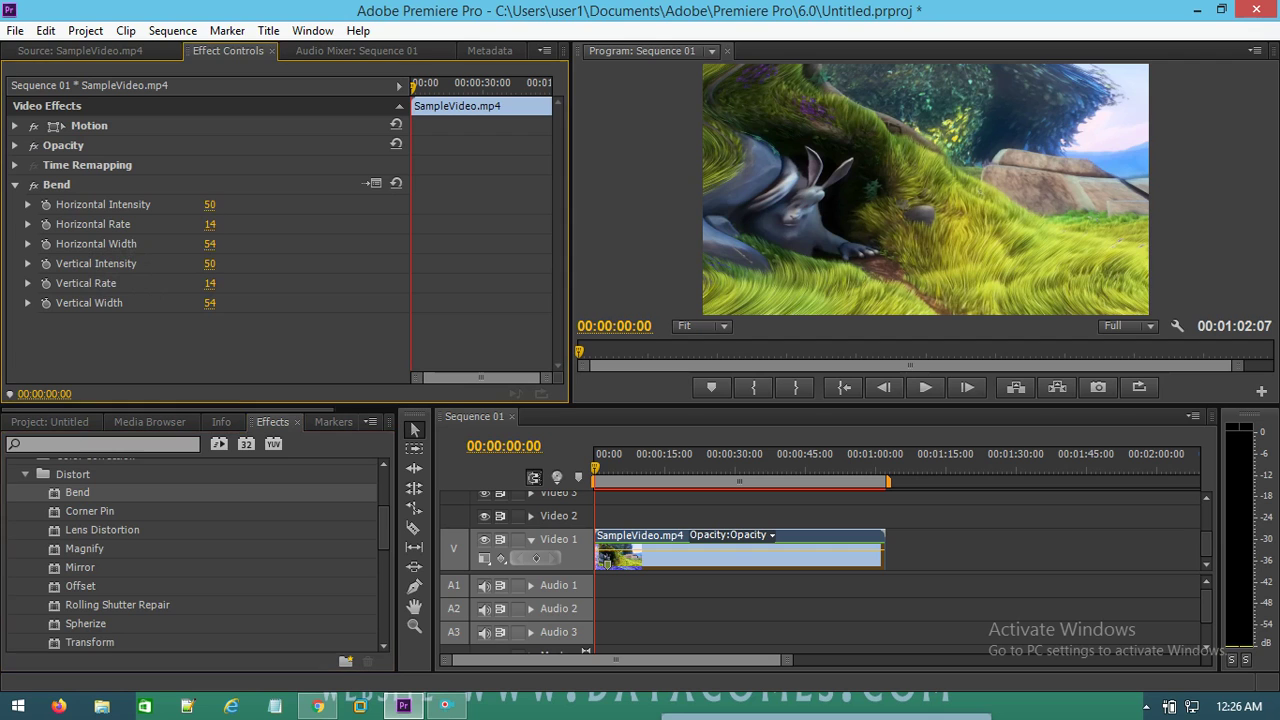
pyautogui.moveTo(209, 204); pyautogui.dragTo(259, 204)
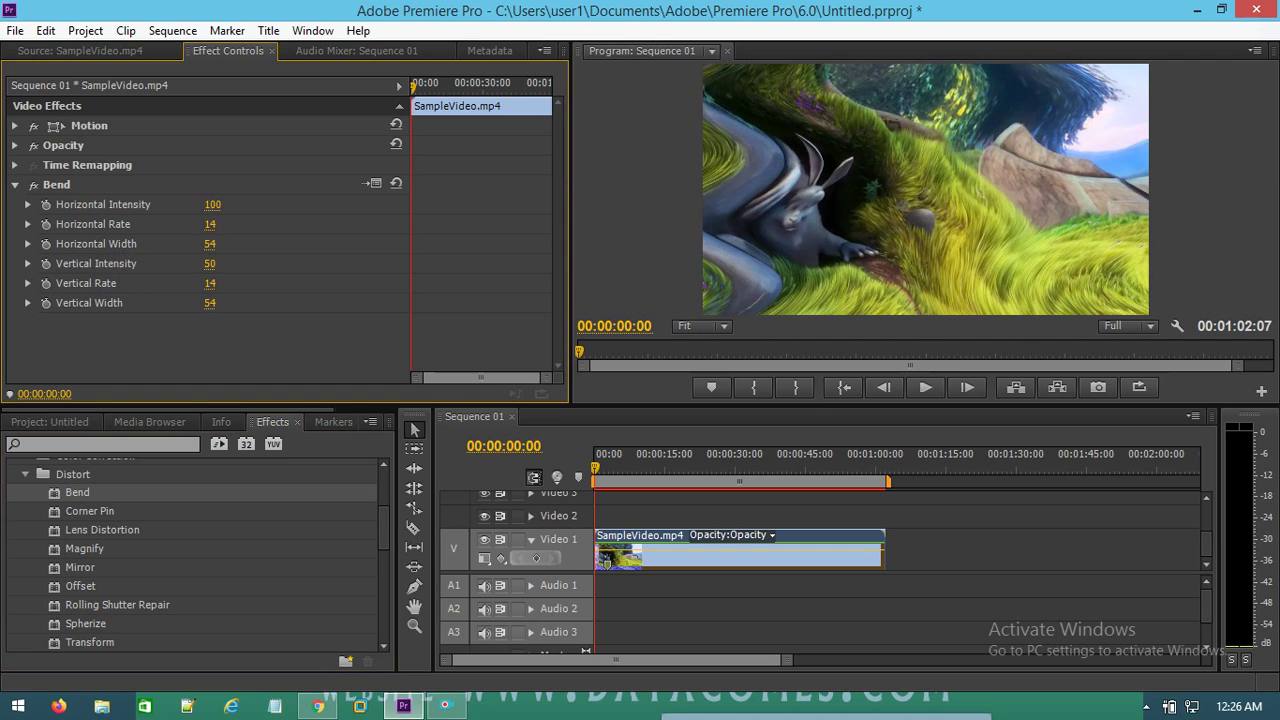
pyautogui.moveTo(209, 224)
pyautogui.mouseDown()
pyautogui.moveTo(269, 224)
pyautogui.moveTo(197, 224)
pyautogui.mouseUp()
pyautogui.moveTo(205, 244)
pyautogui.mouseDown()
pyautogui.moveTo(250, 244)
pyautogui.moveTo(150, 244)
pyautogui.mouseUp()
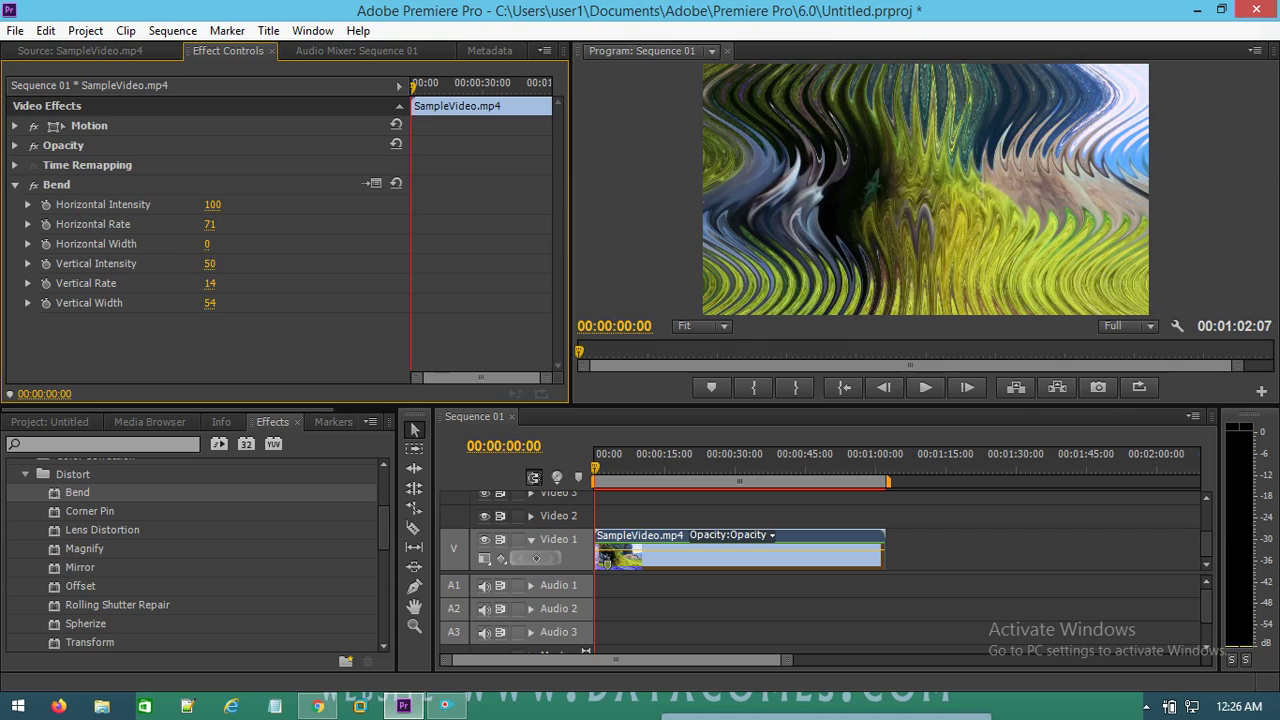
pyautogui.moveTo(209, 244); pyautogui.dragTo(245, 244)
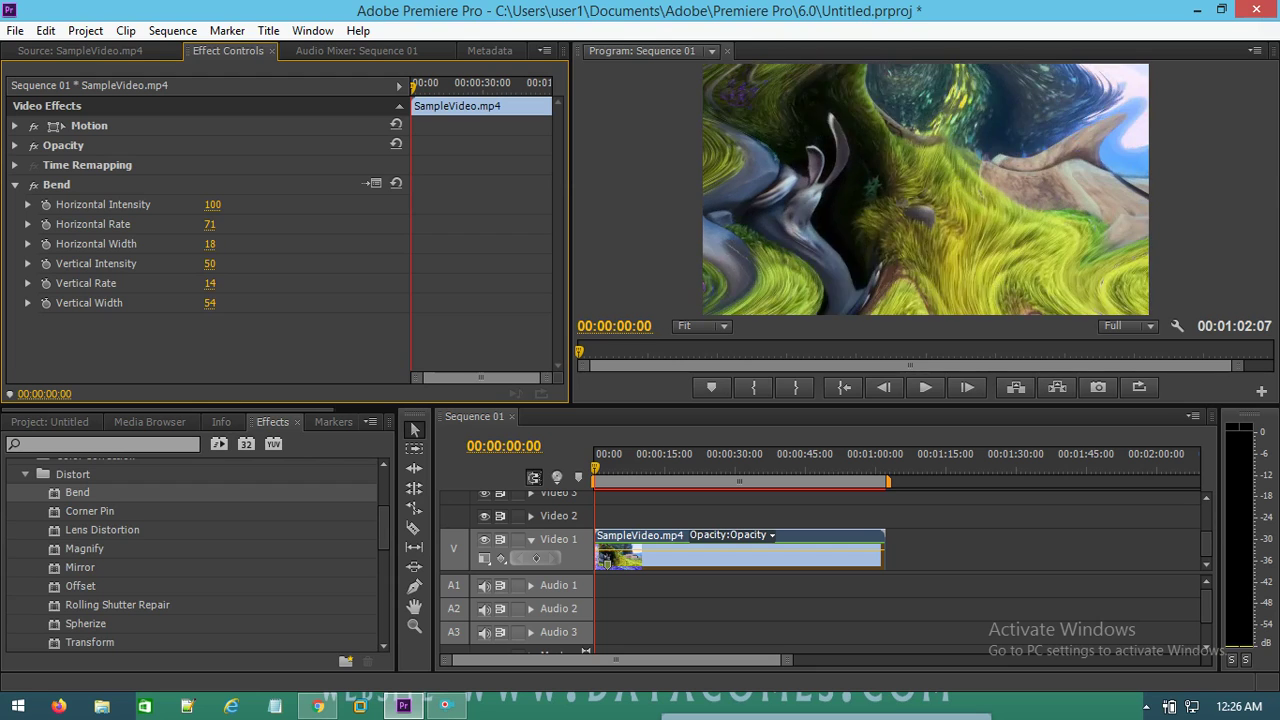
pyautogui.moveTo(209, 244); pyautogui.dragTo(181, 244)
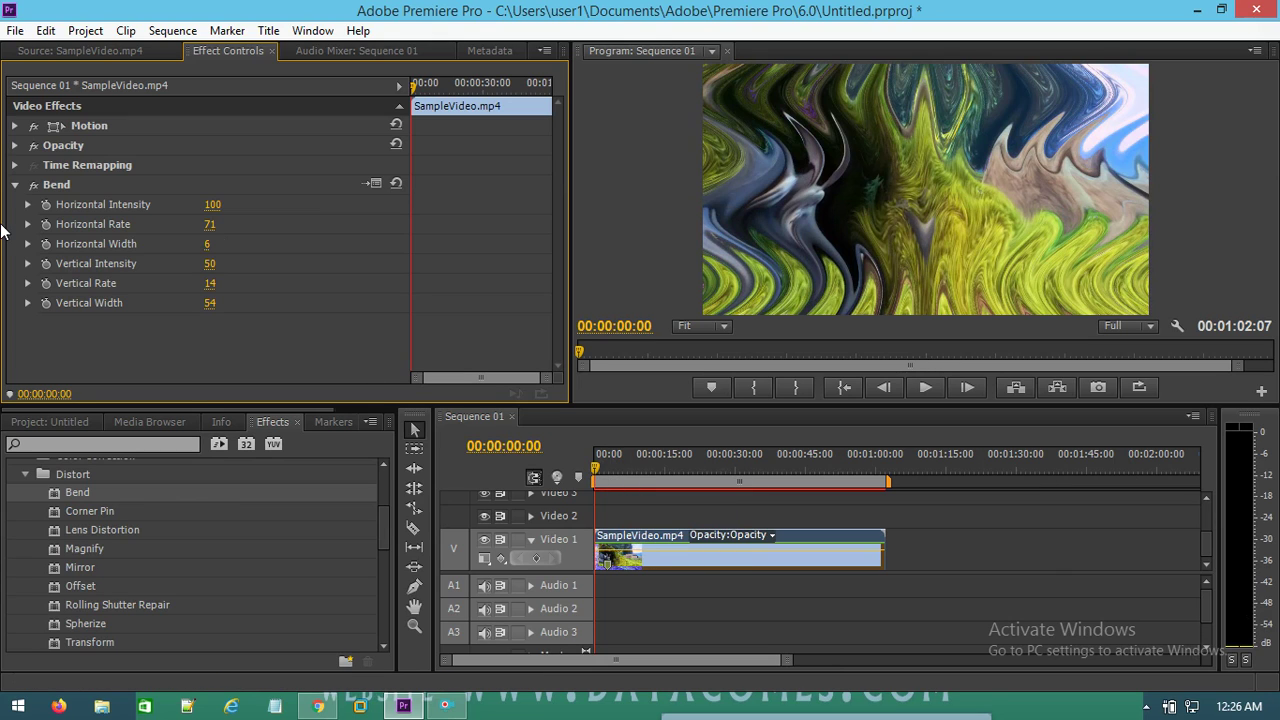
pyautogui.click(45, 204)
pyautogui.click(46, 224)
pyautogui.click(46, 244)
# Remove the SampleVideo clip from the timeline and create a new still title
pyautogui.rightClick(667, 549)
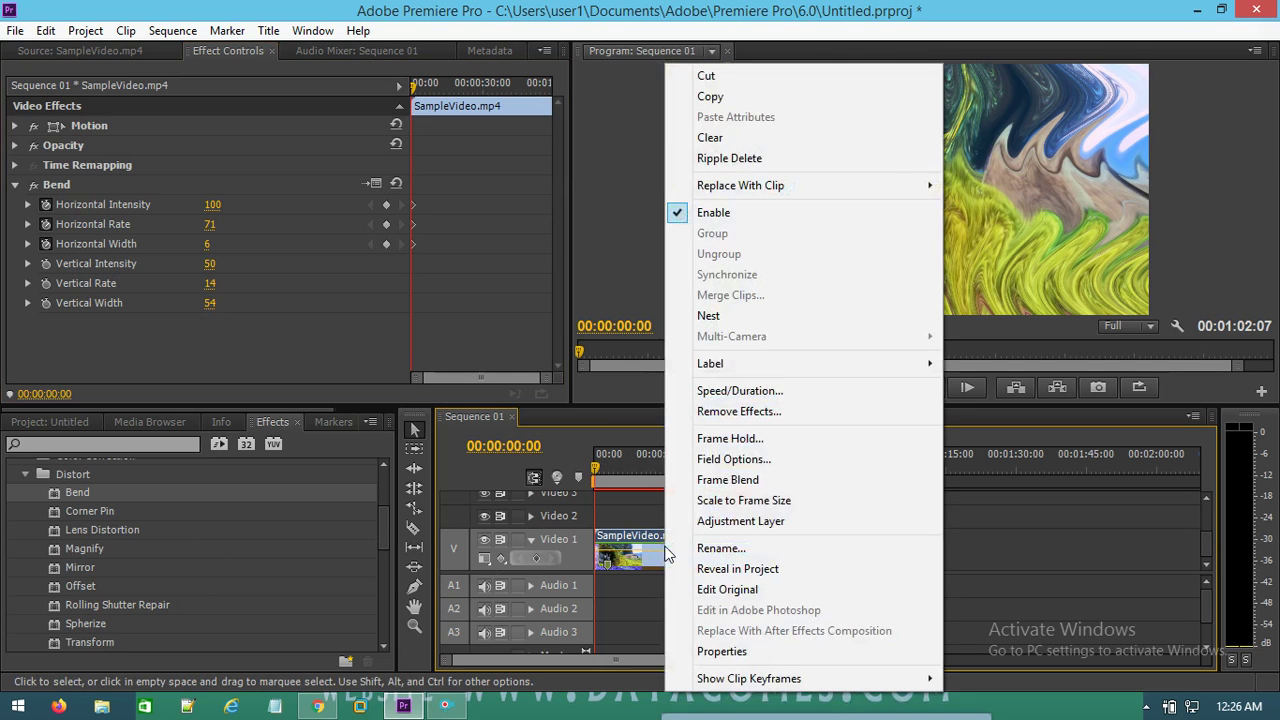
pyautogui.click(711, 140)
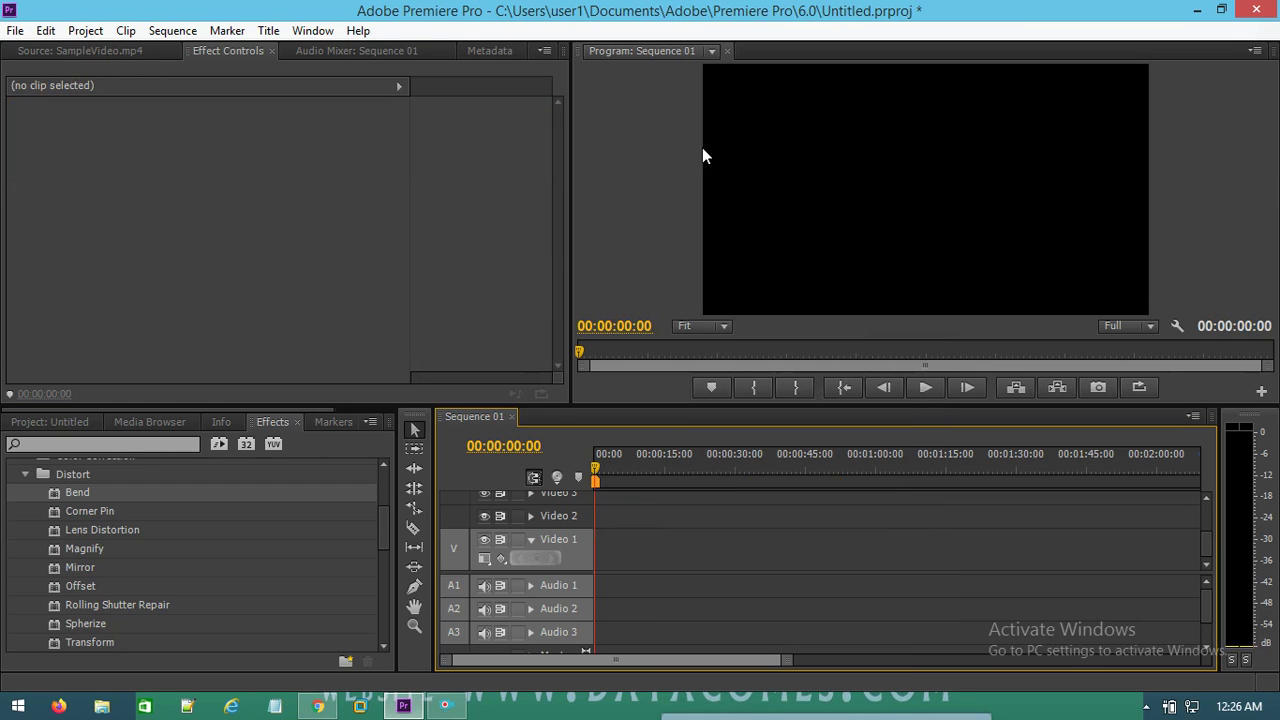
pyautogui.click(269, 33)
pyautogui.moveTo(311, 53)
pyautogui.click(552, 55)
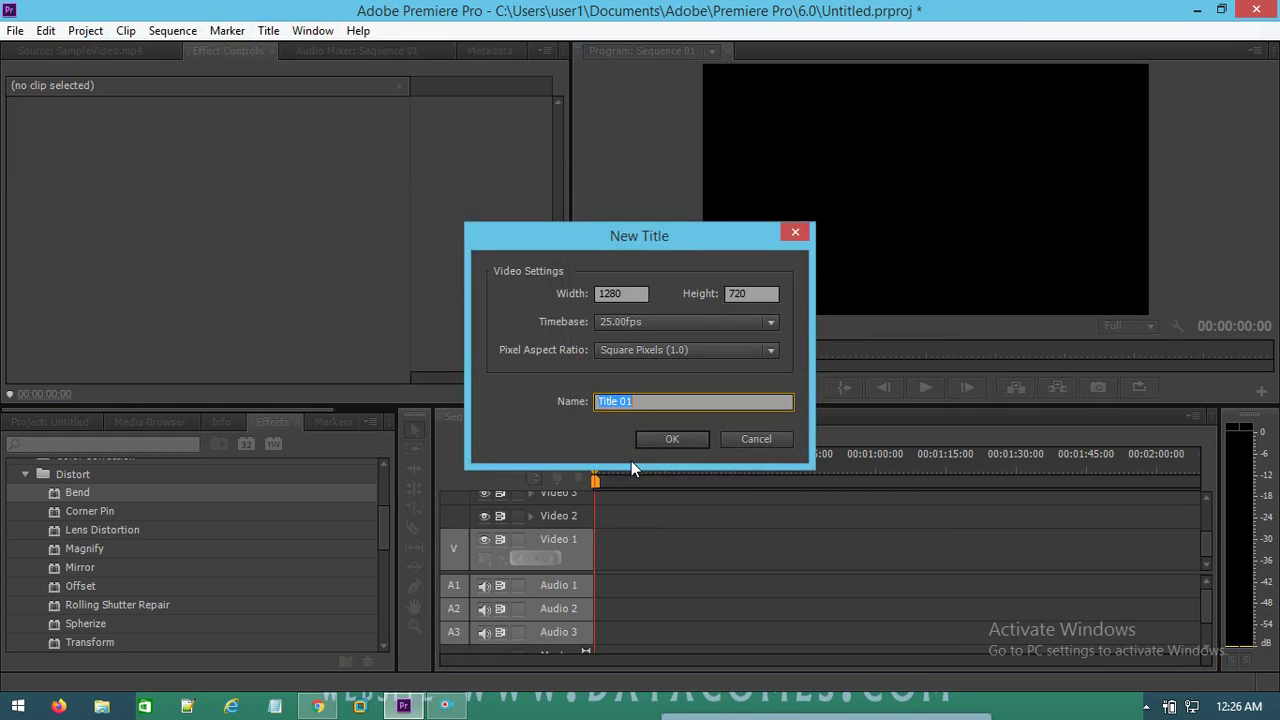
pyautogui.click(669, 440)
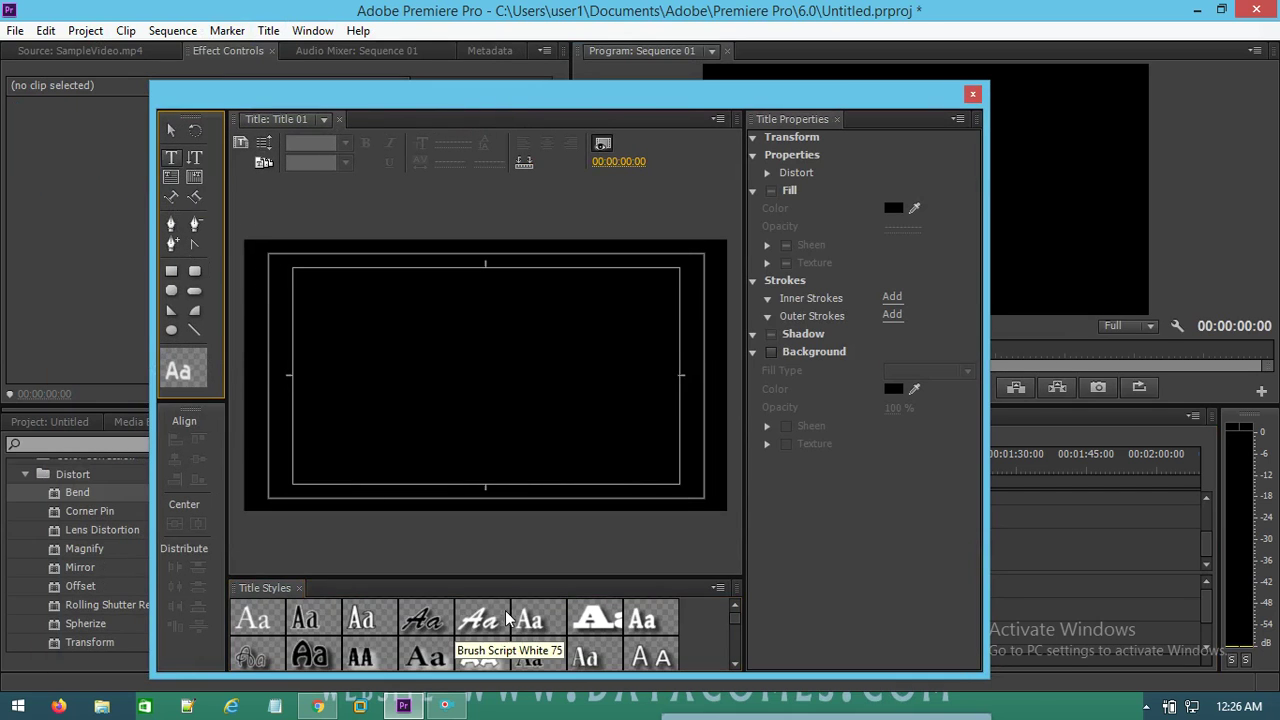
# Type WELCOME in the Lithos Pro style, stretch it large across the frame, and close the Titler
pyautogui.click(478, 654)
pyautogui.click(310, 372)
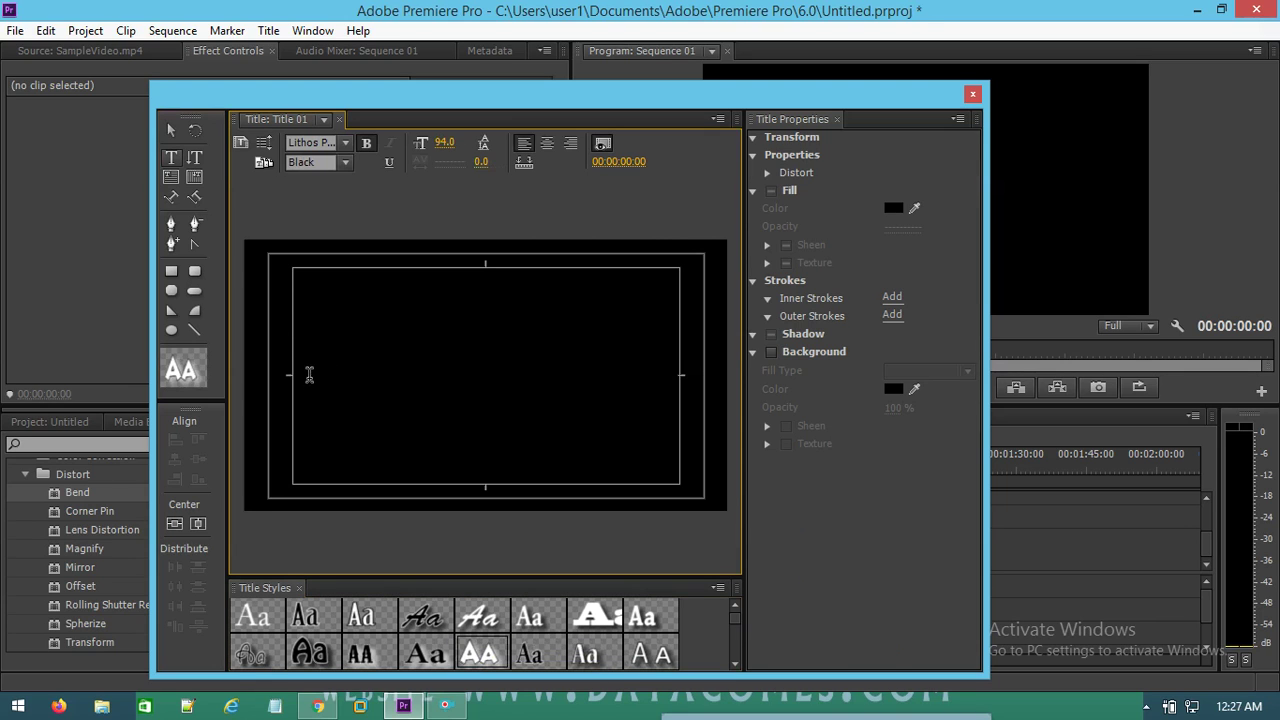
pyautogui.write('WELCOME')
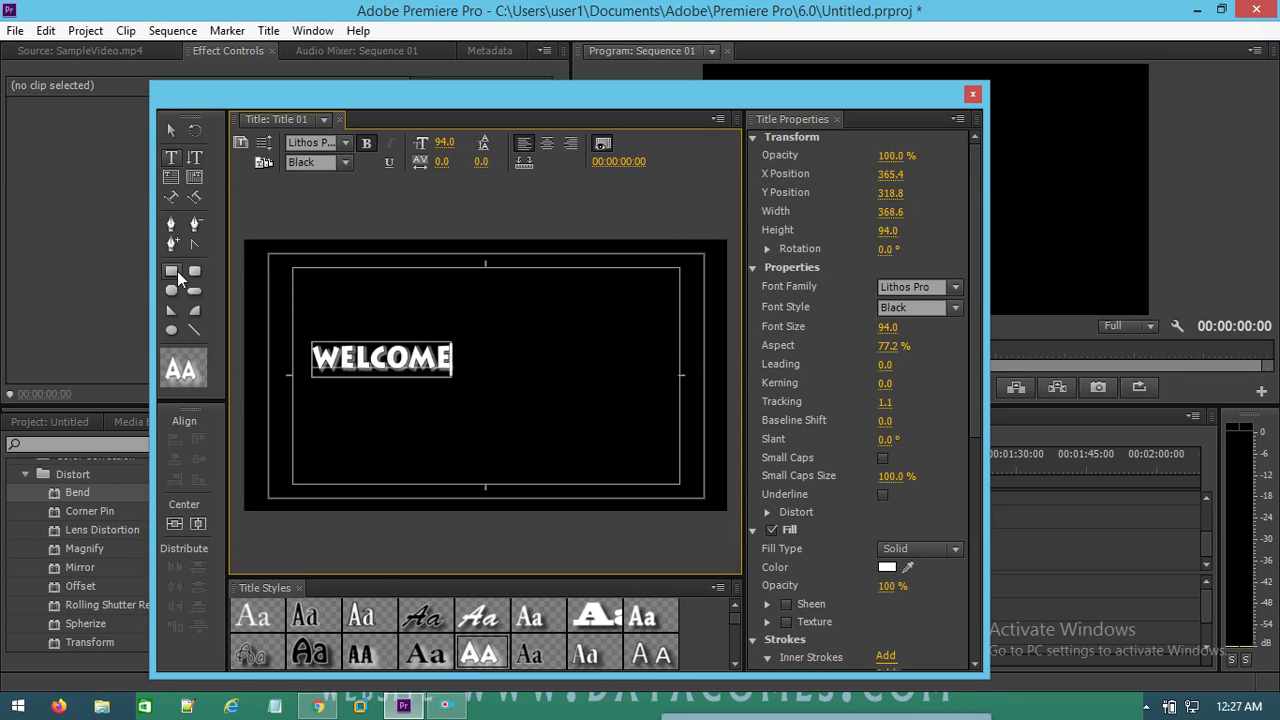
pyautogui.click(171, 130)
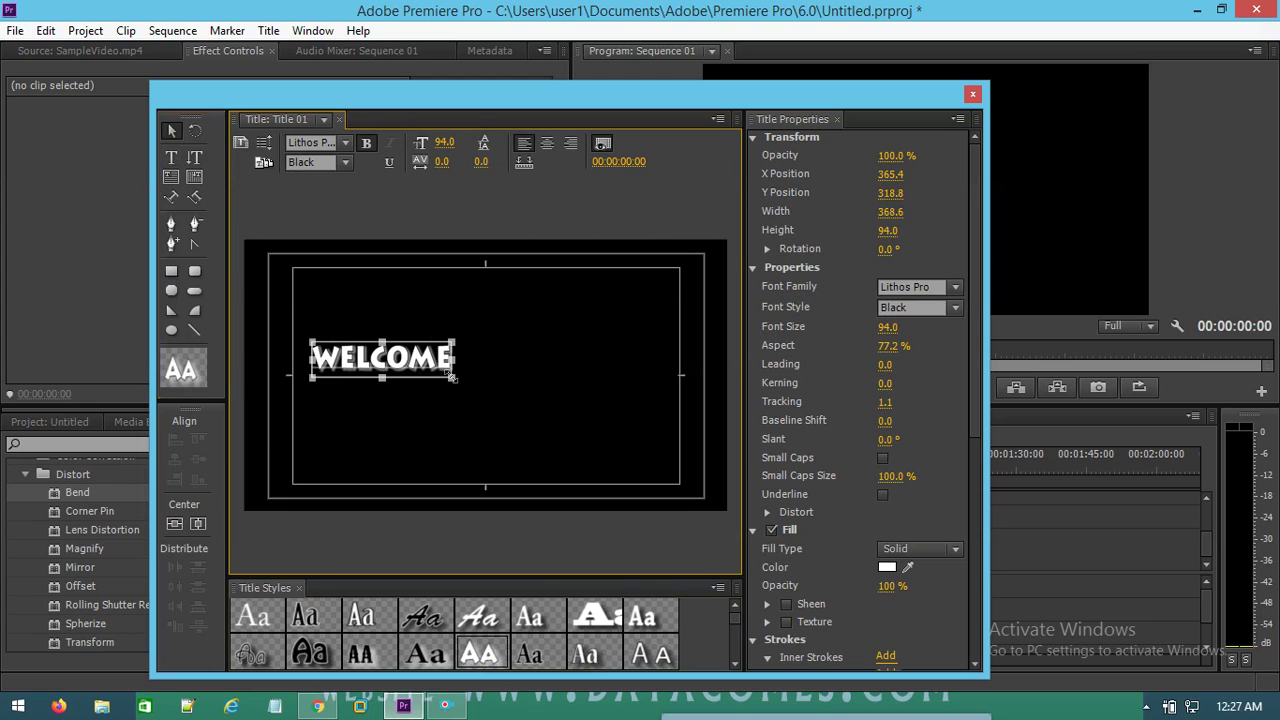
pyautogui.moveTo(451, 376); pyautogui.dragTo(692, 448)
pyautogui.moveTo(523, 404); pyautogui.dragTo(486, 404)
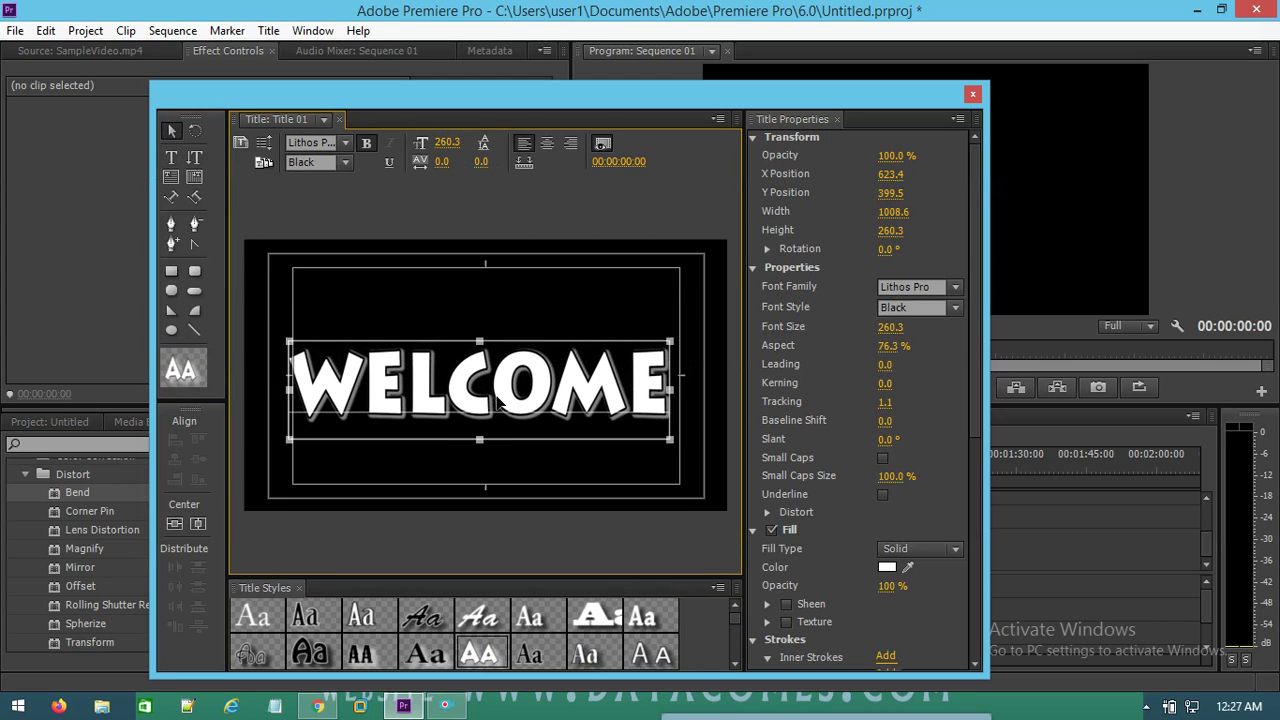
pyautogui.moveTo(656, 390); pyautogui.dragTo(700, 390)
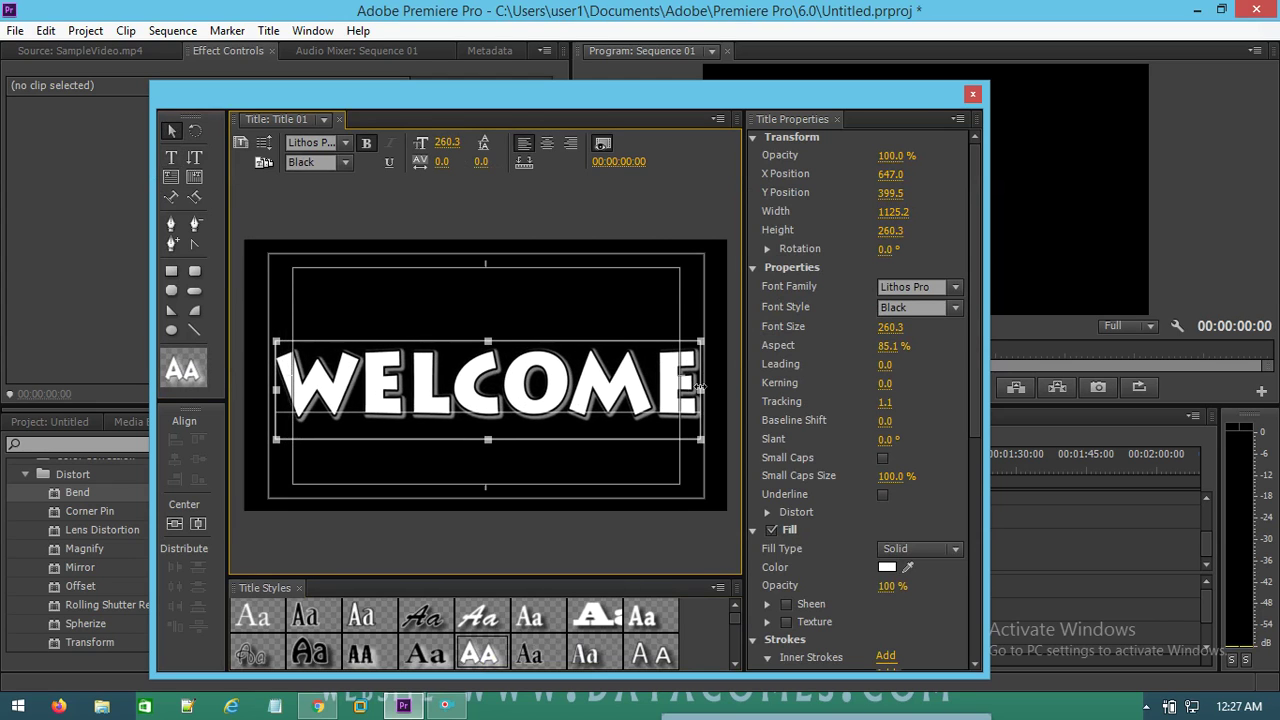
pyautogui.click(972, 93)
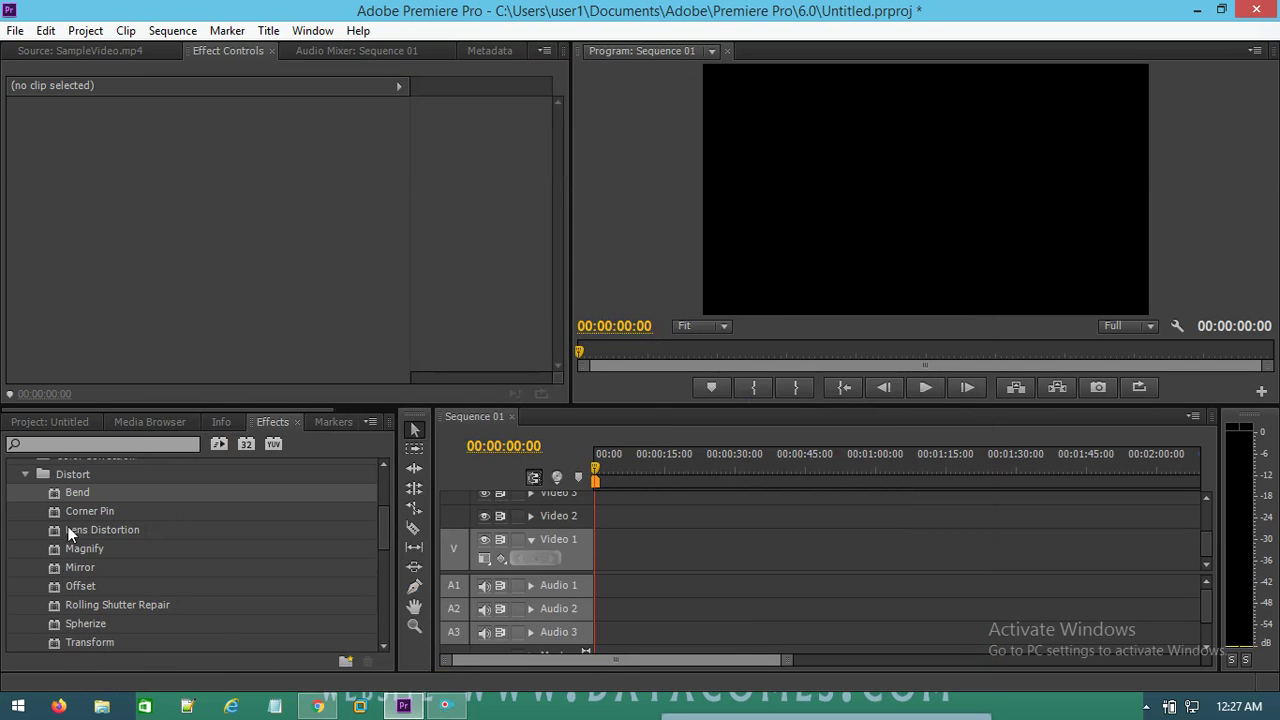
# Place Title 01 at the start of Video 1
pyautogui.click(50, 421)
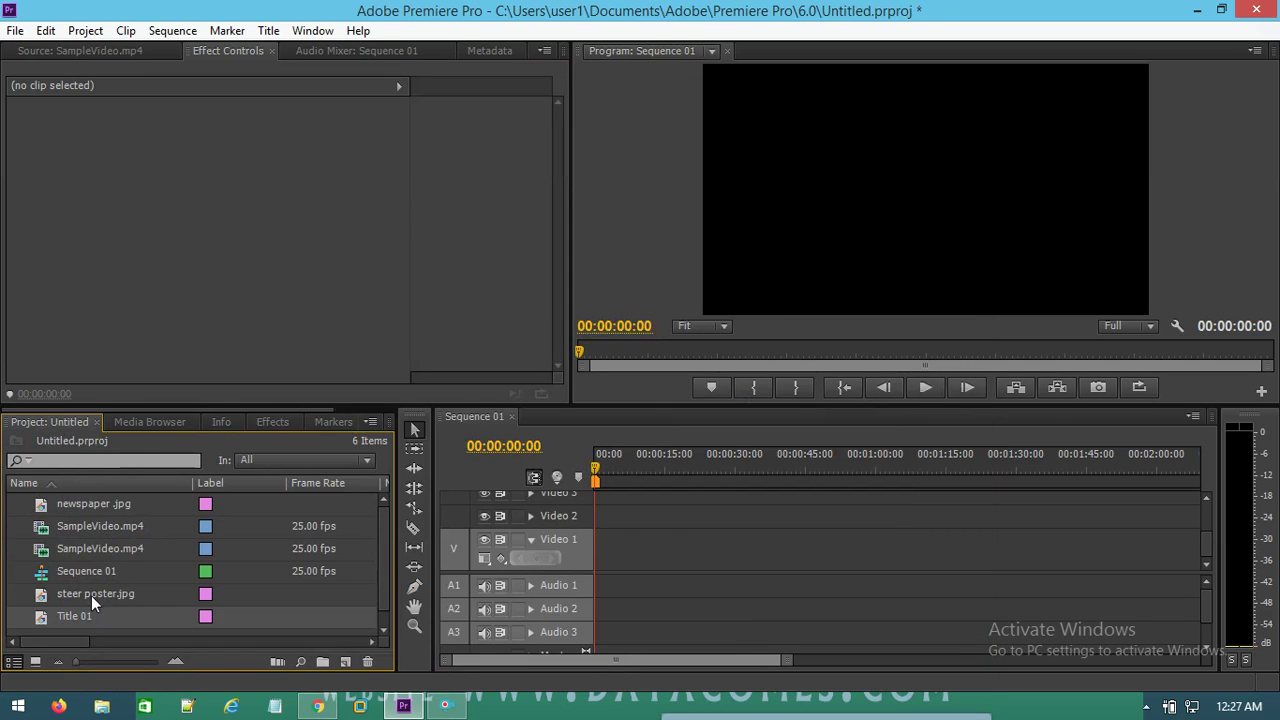
pyautogui.moveTo(80, 616); pyautogui.dragTo(2, 575)
pyautogui.moveTo(73, 613)
pyautogui.mouseDown()
pyautogui.moveTo(605, 555)
pyautogui.moveTo(944, 560)
pyautogui.mouseUp()
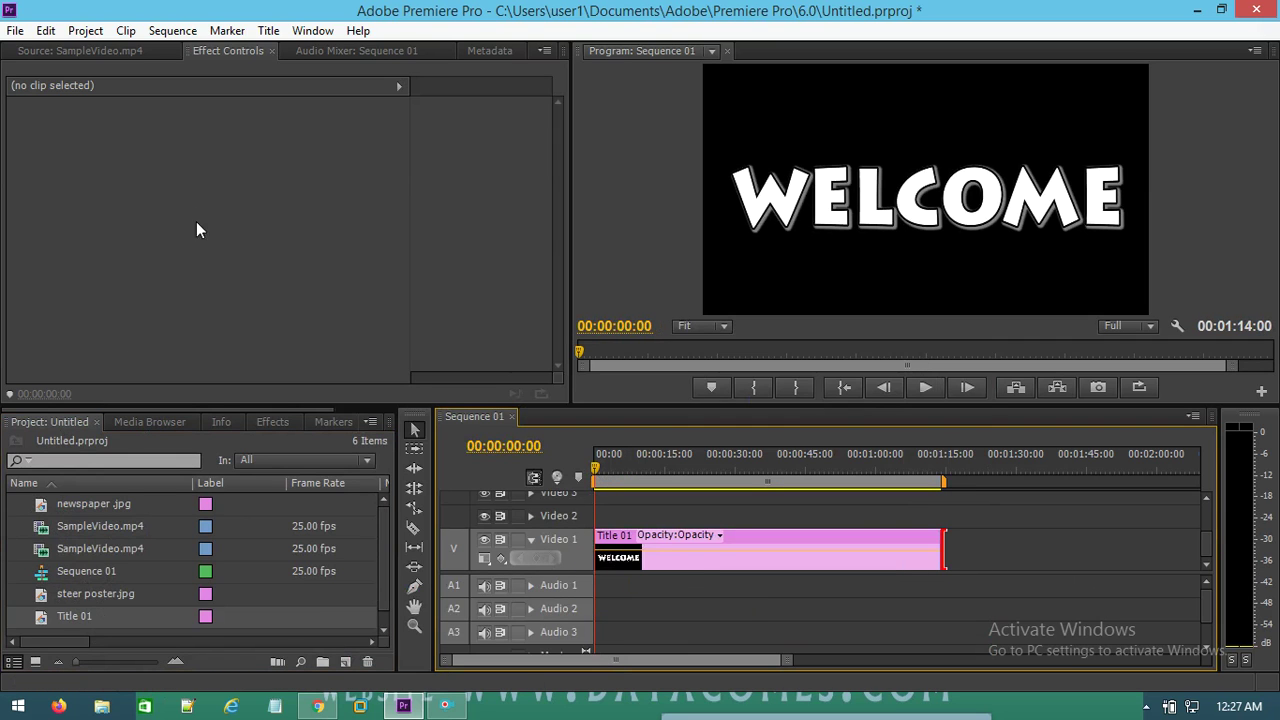
# Apply Distort > Bend to Title 01 and keyframe its Horizontal Intensity
pyautogui.click(272, 421)
pyautogui.moveTo(87, 490); pyautogui.dragTo(715, 545)
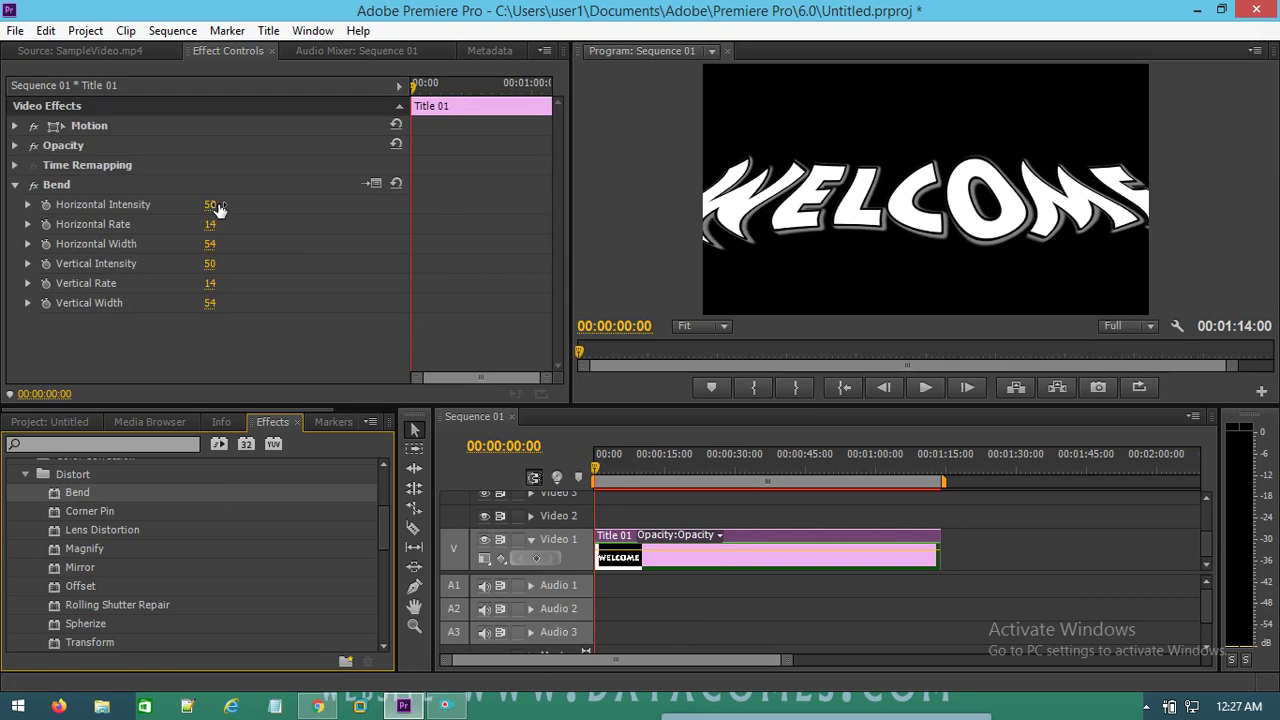
pyautogui.click(46, 204)
# Keyframe Bend at 0:00 with Horizontal Intensity 100, Rate 14 and Width 14
pyautogui.click(45, 224)
pyautogui.click(46, 224)
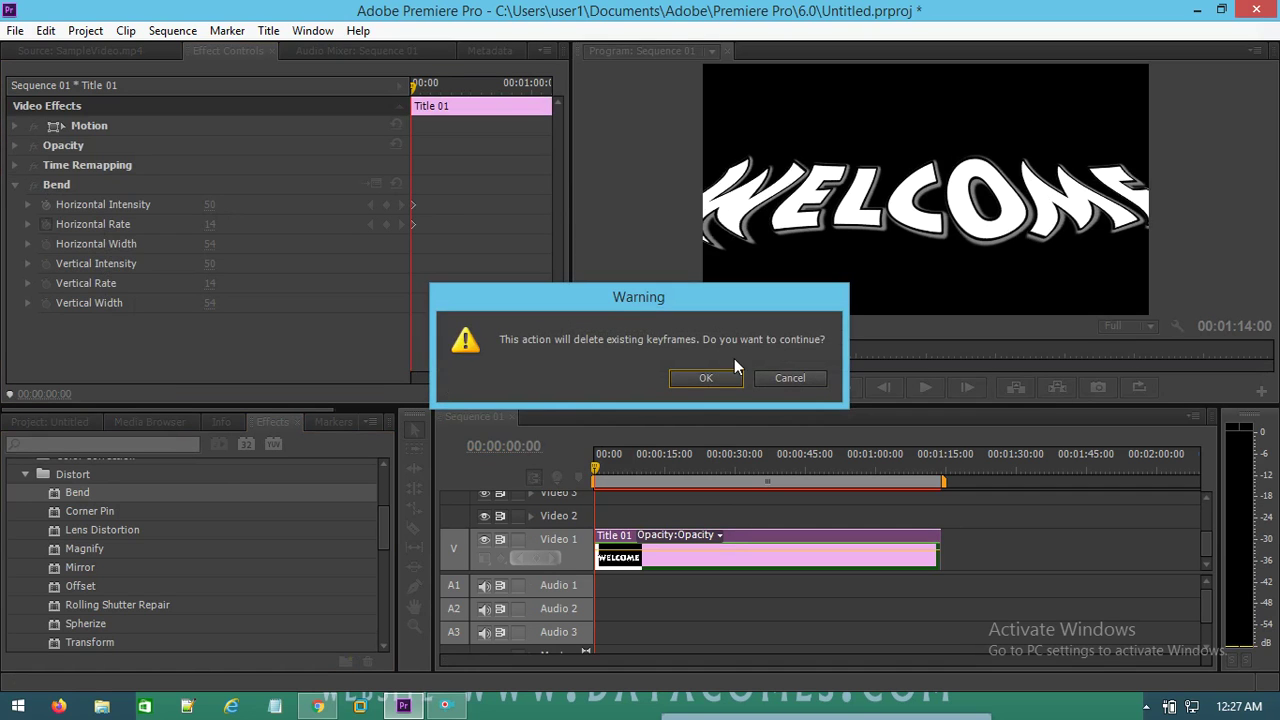
pyautogui.click(779, 379)
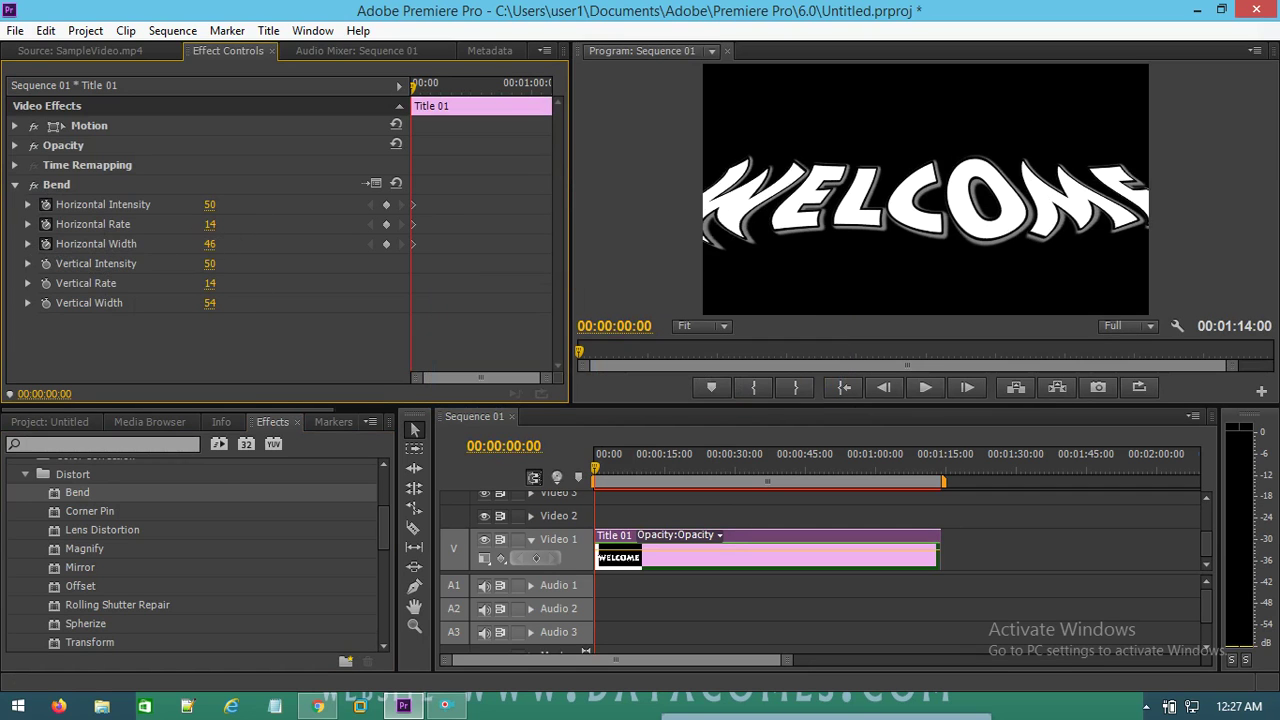
pyautogui.moveTo(208, 243); pyautogui.dragTo(160, 243)
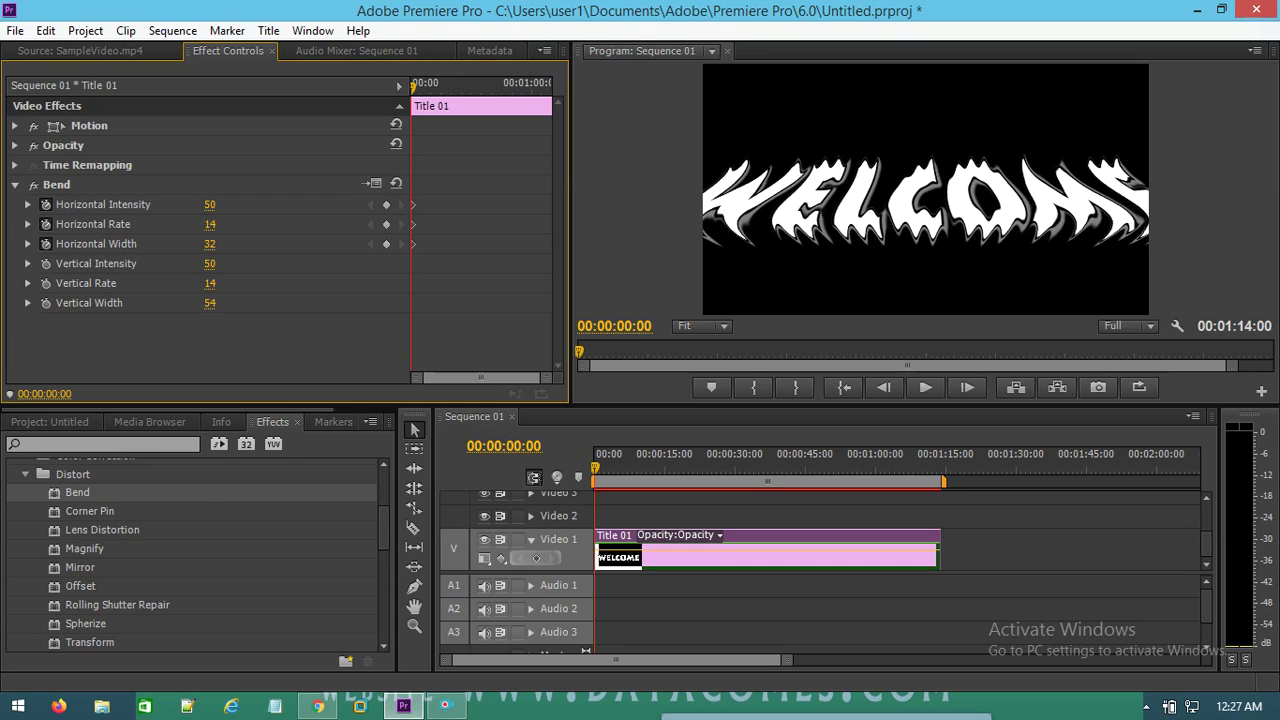
pyautogui.click(209, 243)
pyautogui.write('14')
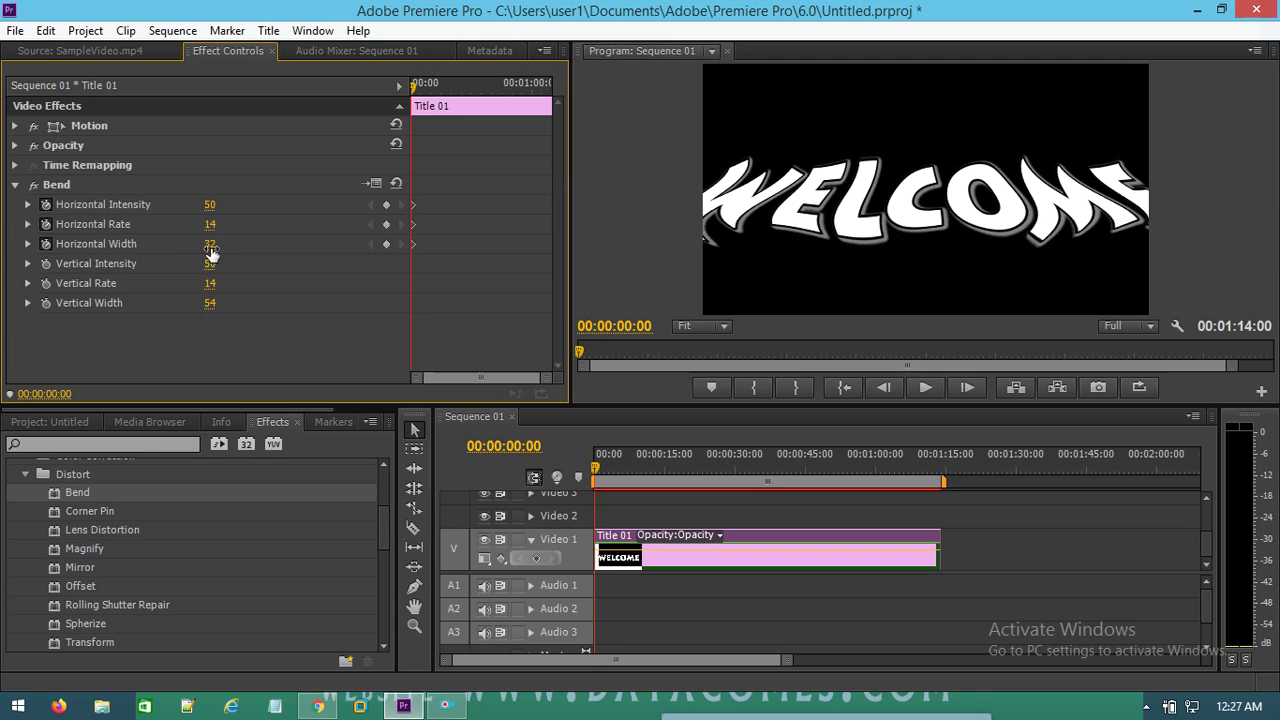
pyautogui.press('Return')
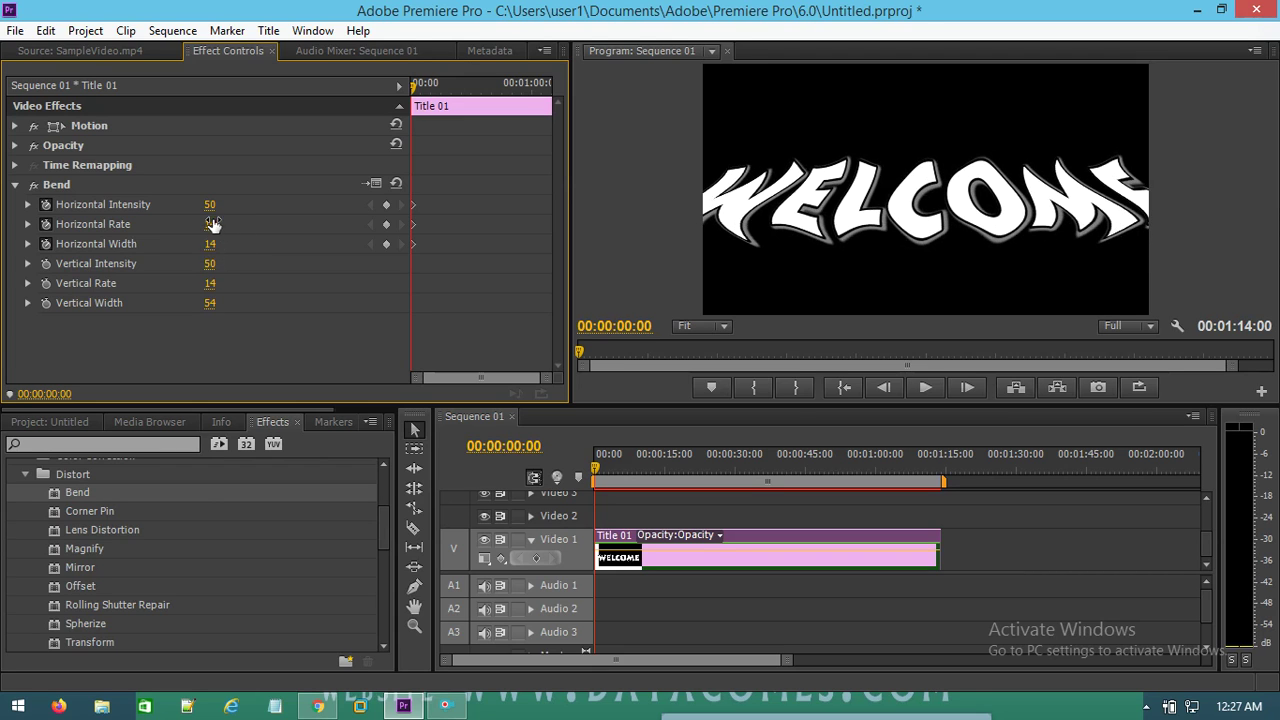
pyautogui.moveTo(210, 204); pyautogui.dragTo(239, 204)
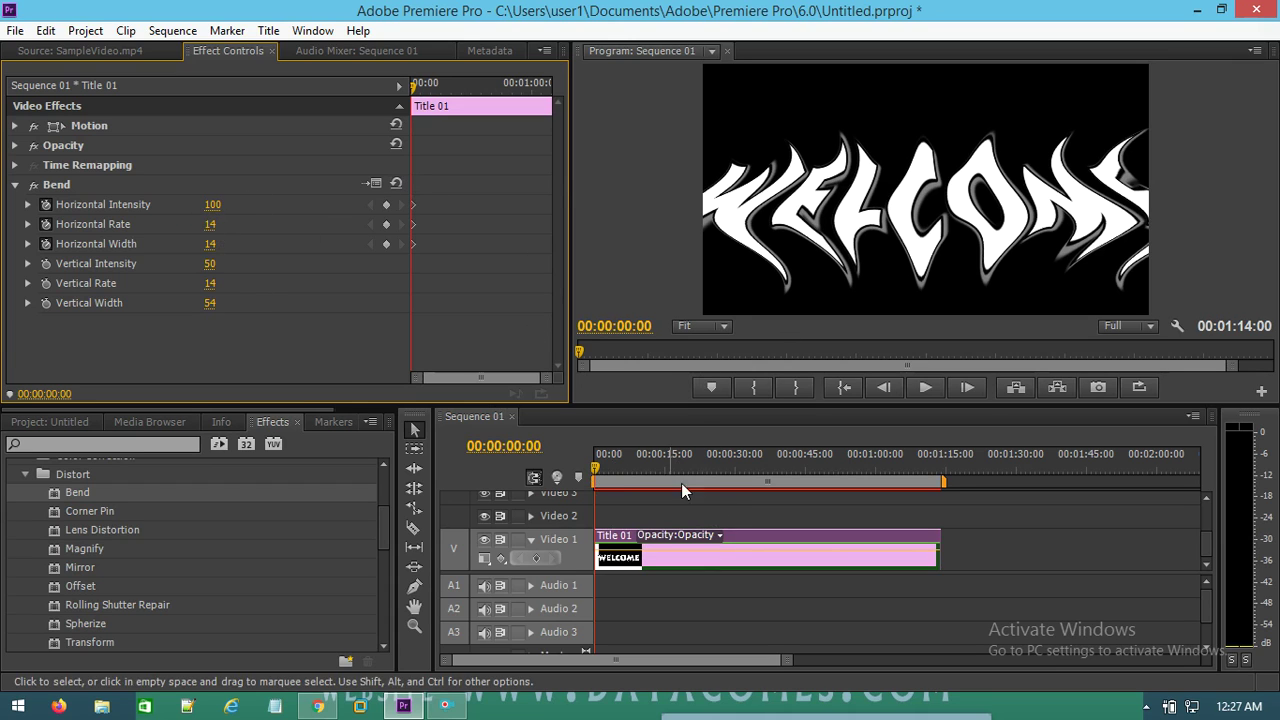
pyautogui.moveTo(600, 468); pyautogui.dragTo(631, 468)
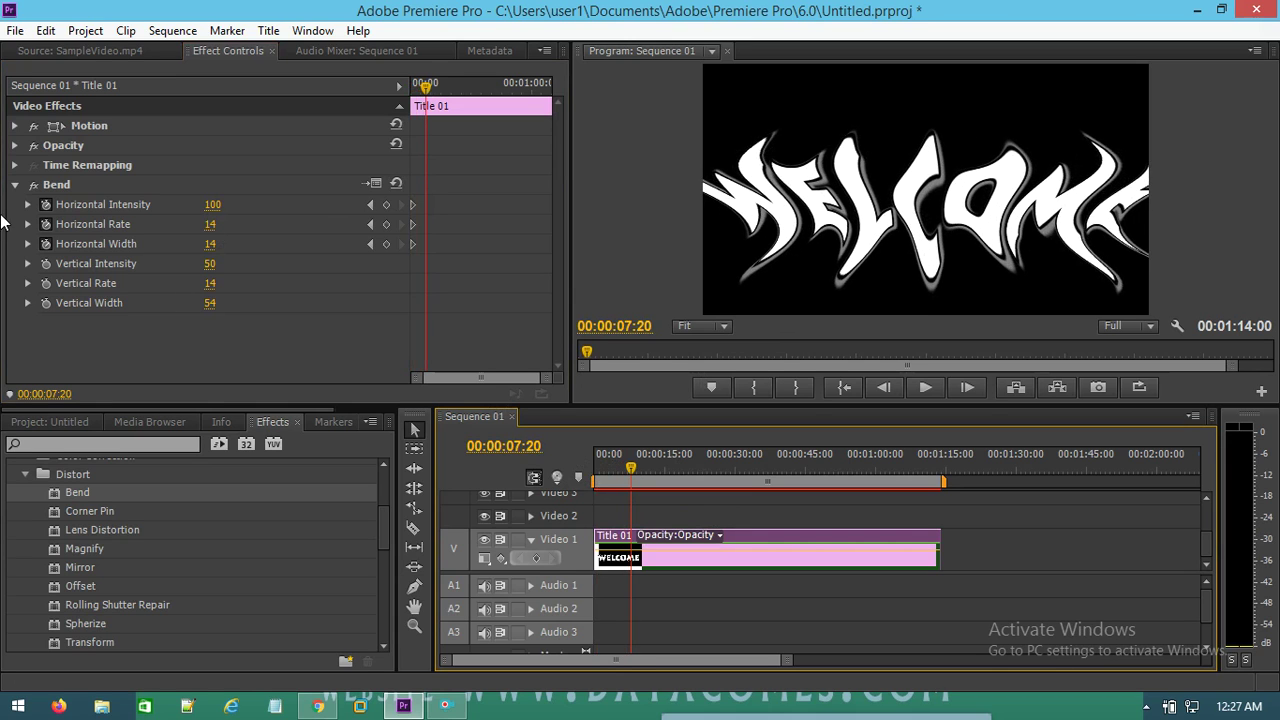
# At 00:00:07:20, set Bend's Horizontal Intensity, Rate and Width to 0
pyautogui.click(212, 204)
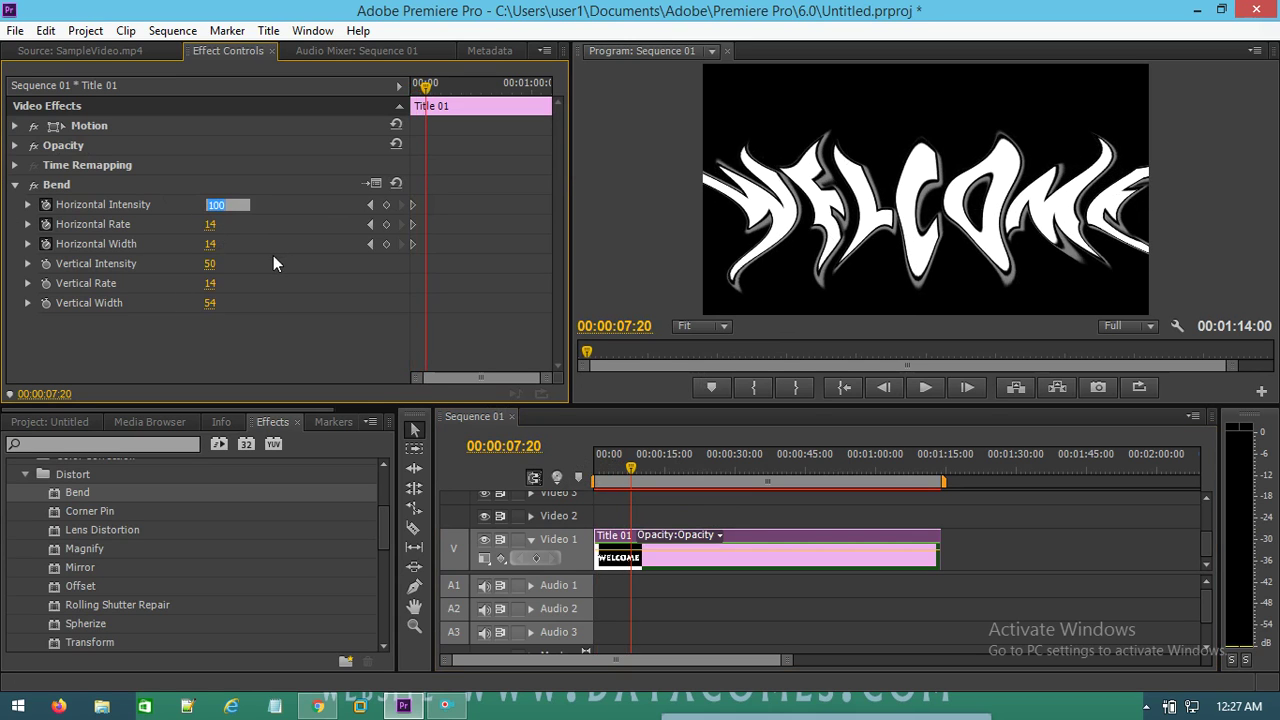
pyautogui.write('0')
pyautogui.press('Return')
pyautogui.click(212, 225)
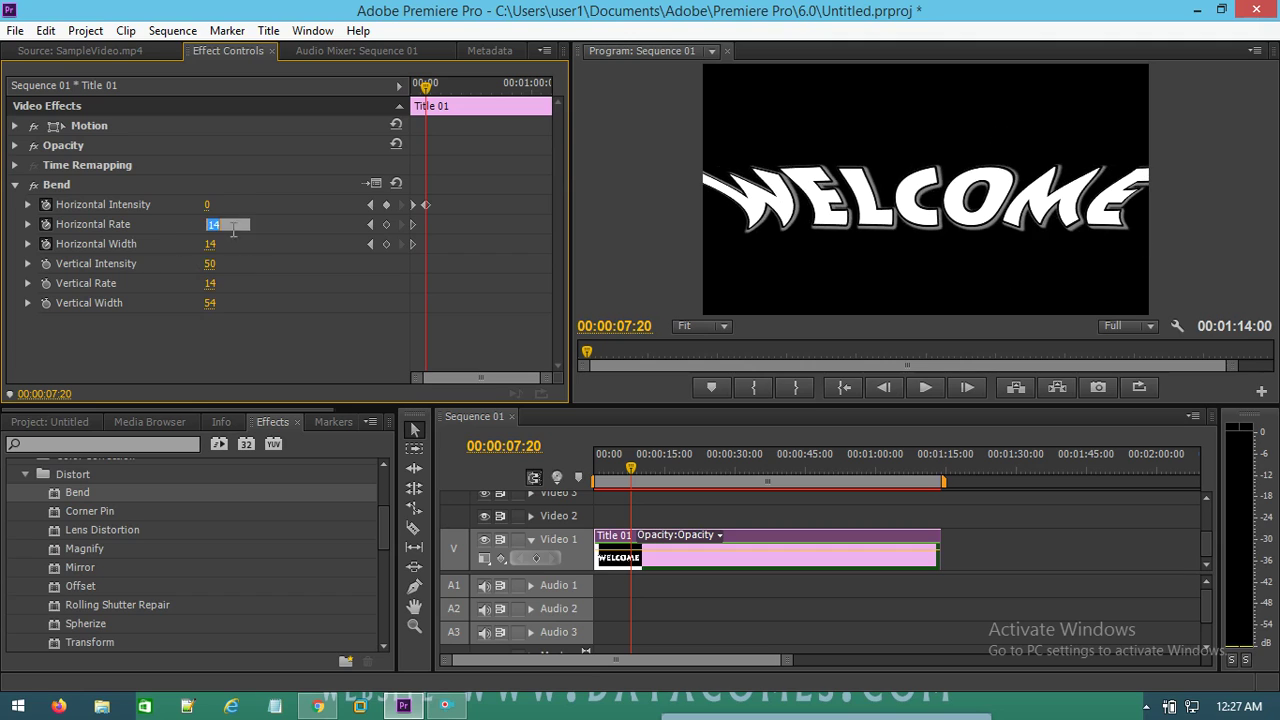
pyautogui.click(214, 225)
pyautogui.write('0')
pyautogui.press('Return')
pyautogui.click(226, 244)
pyautogui.write('0')
pyautogui.press('Return')
# Set Bend's Vertical Intensity, Rate and Width to 0, then return the playhead to the start
pyautogui.click(207, 266)
pyautogui.write('0')
pyautogui.press('Return')
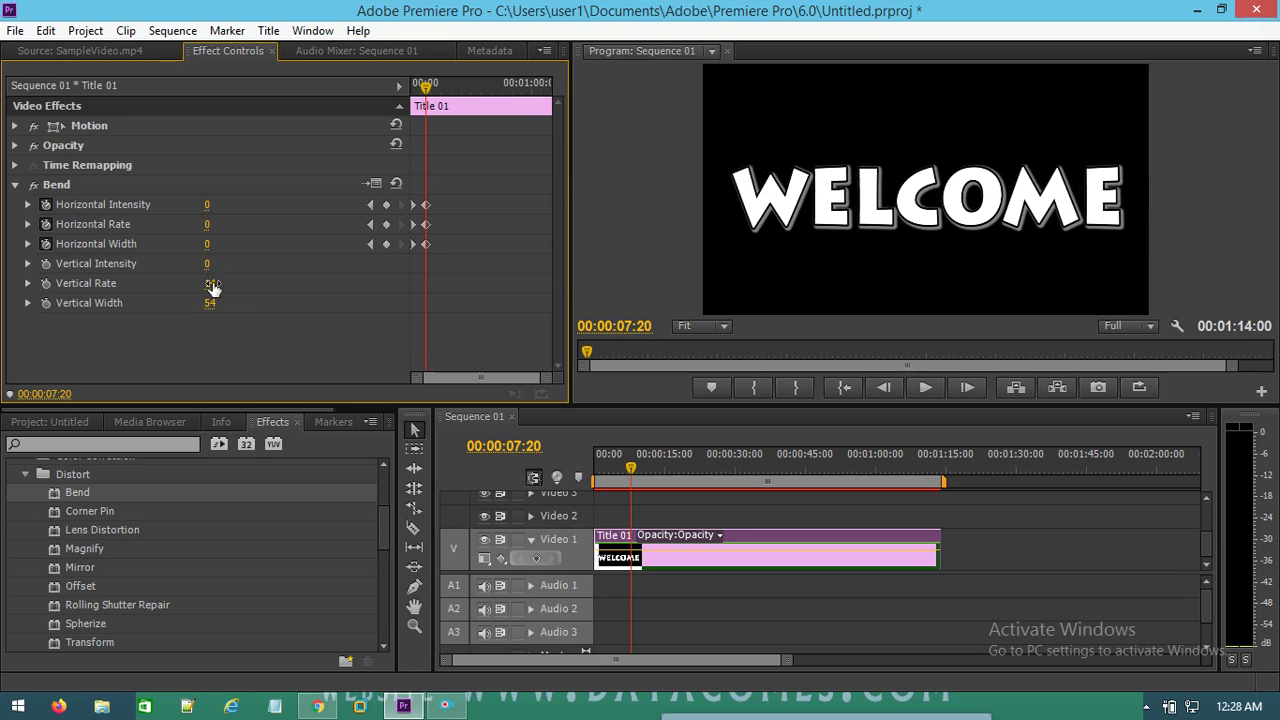
pyautogui.click(211, 284)
pyautogui.write('0')
pyautogui.press('Return')
pyautogui.click(211, 303)
pyautogui.write('0')
pyautogui.moveTo(632, 470); pyautogui.dragTo(565, 474)
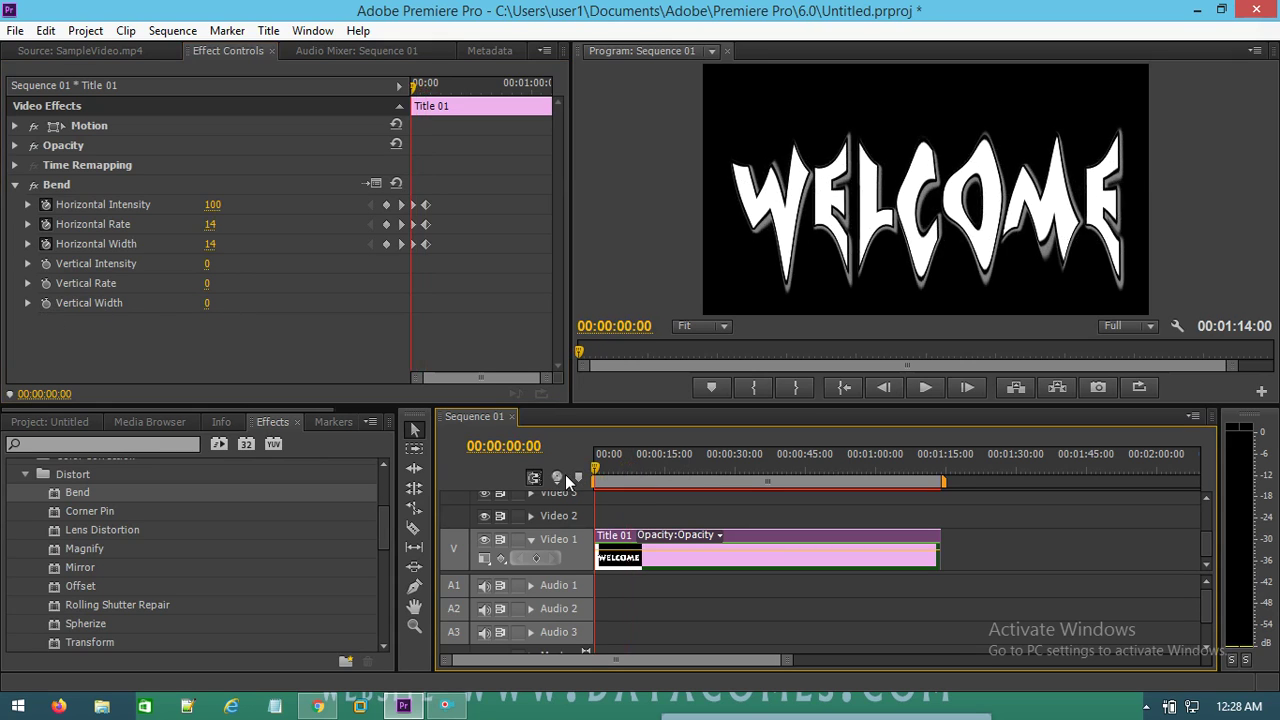
# From the start, preview WELCOME's Bend wobble full-screen twice, stopping at 00:00:04:07 as waves ease
pyautogui.click(877, 263)
pyautogui.press('`')
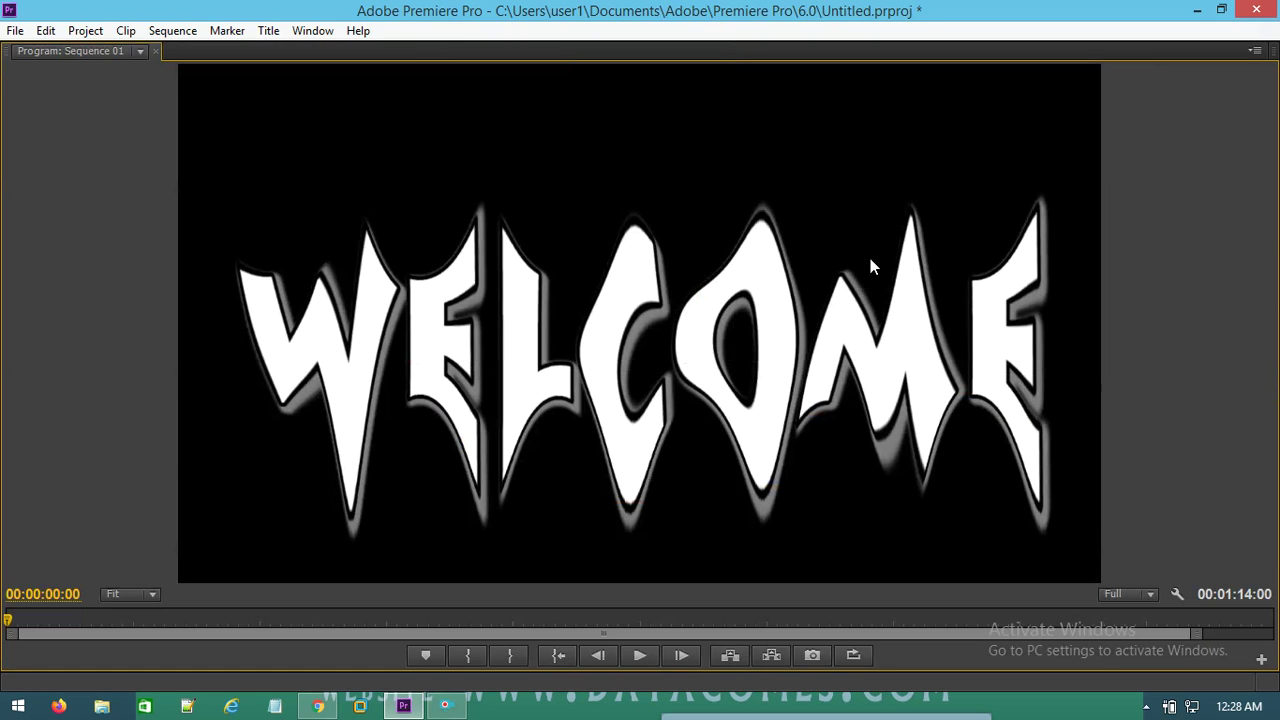
pyautogui.click(640, 655)
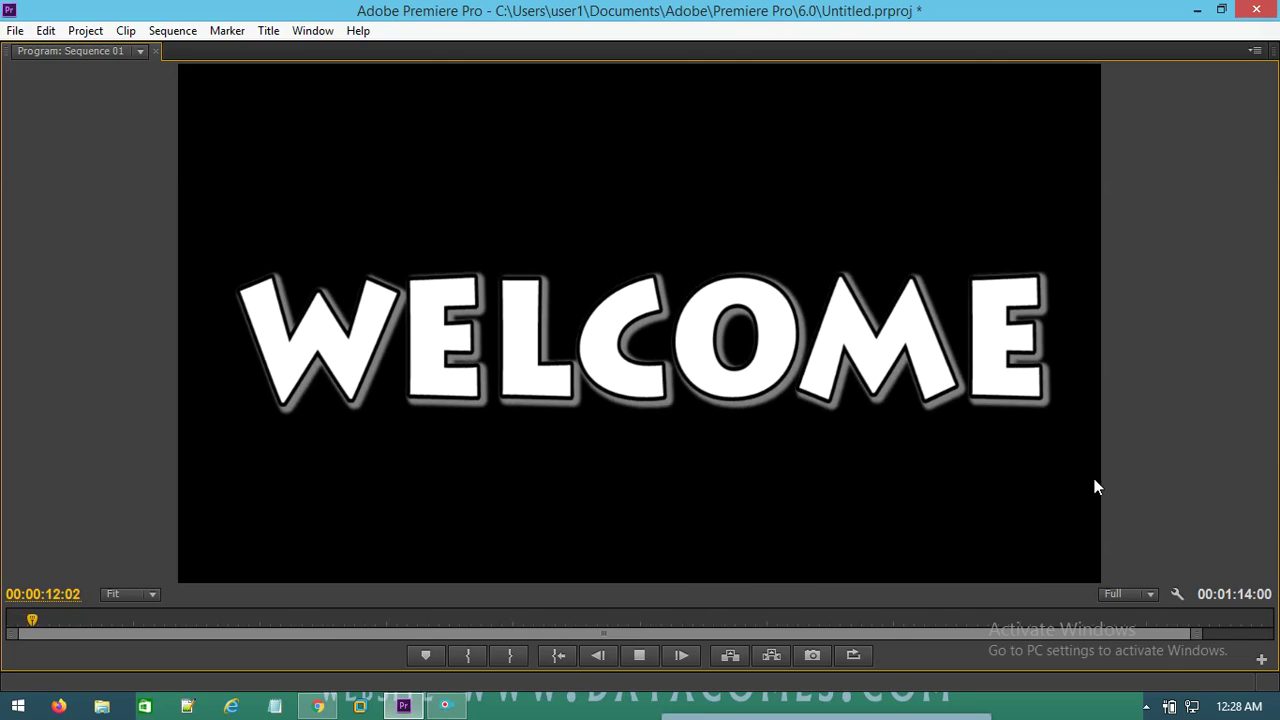
pyautogui.click(6, 620)
pyautogui.click(640, 655)
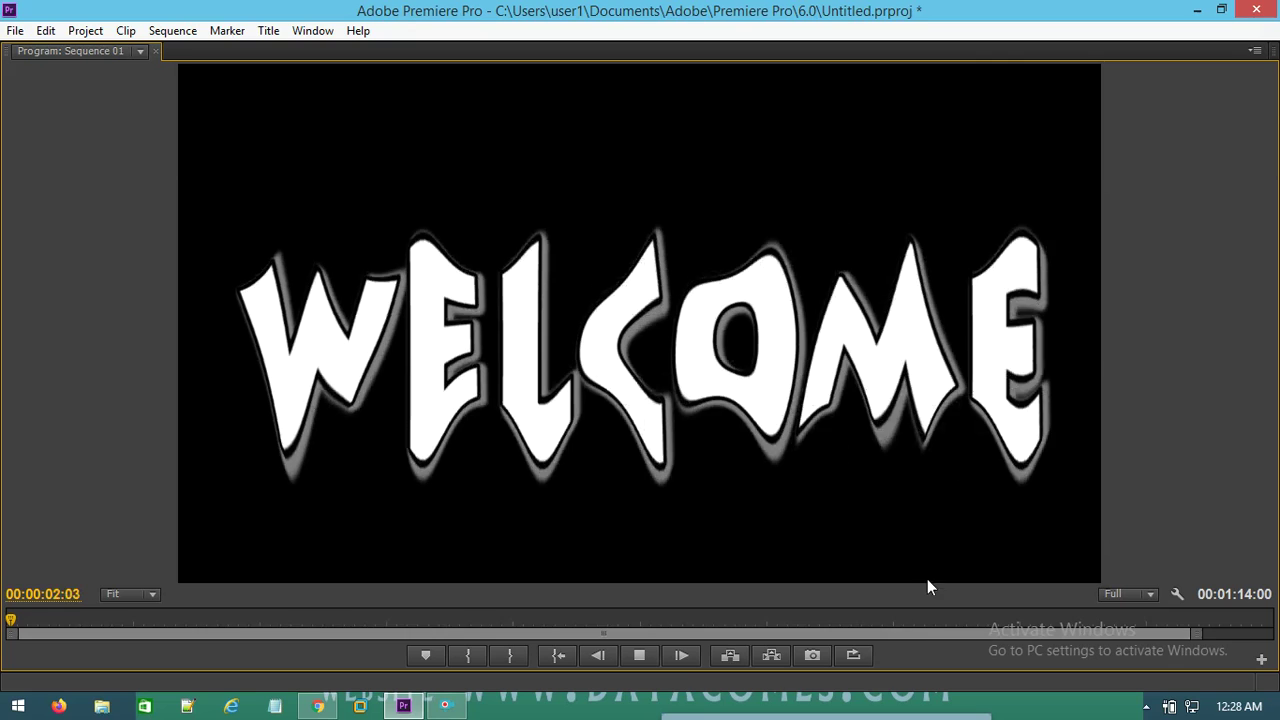
pyautogui.click(640, 656)
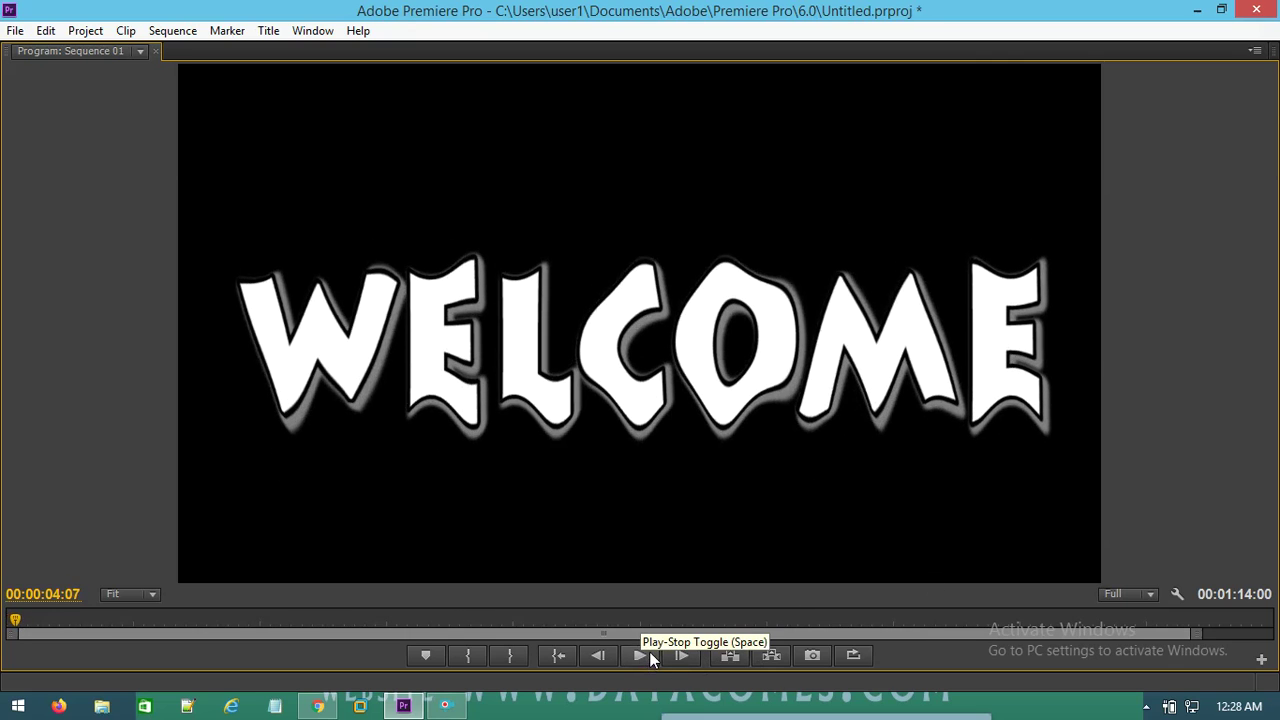
pyautogui.click(446, 706)
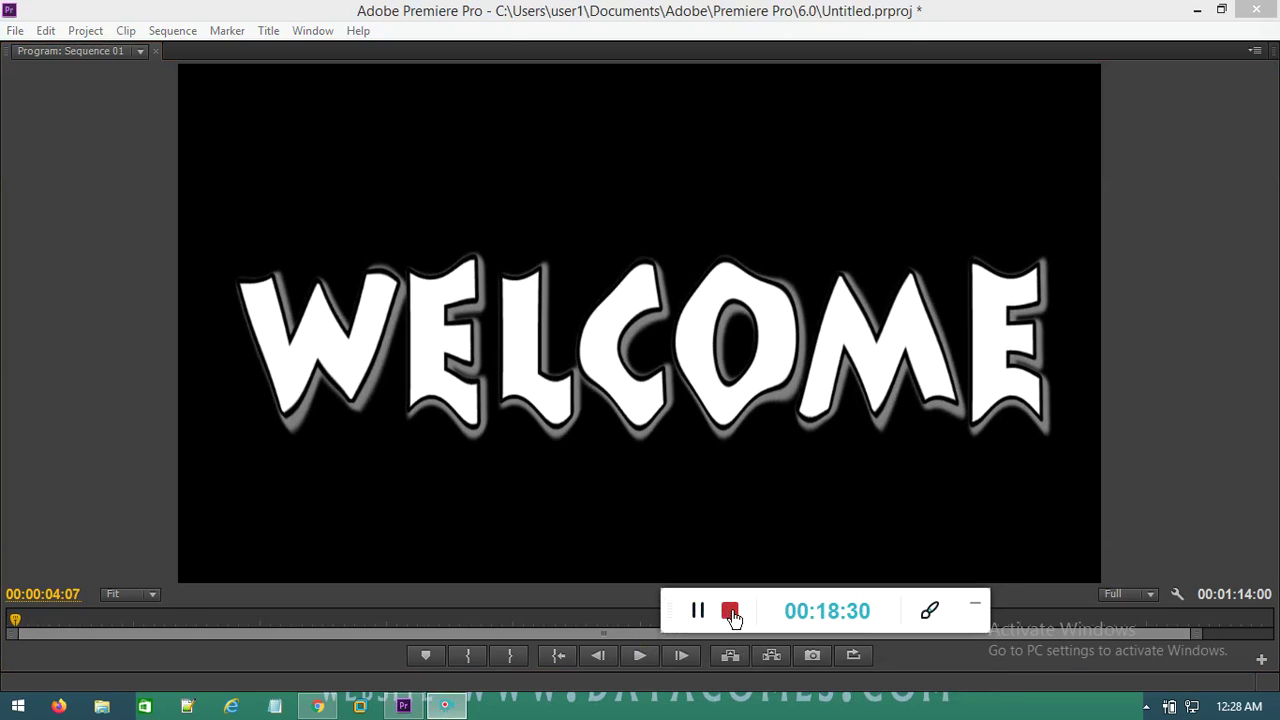